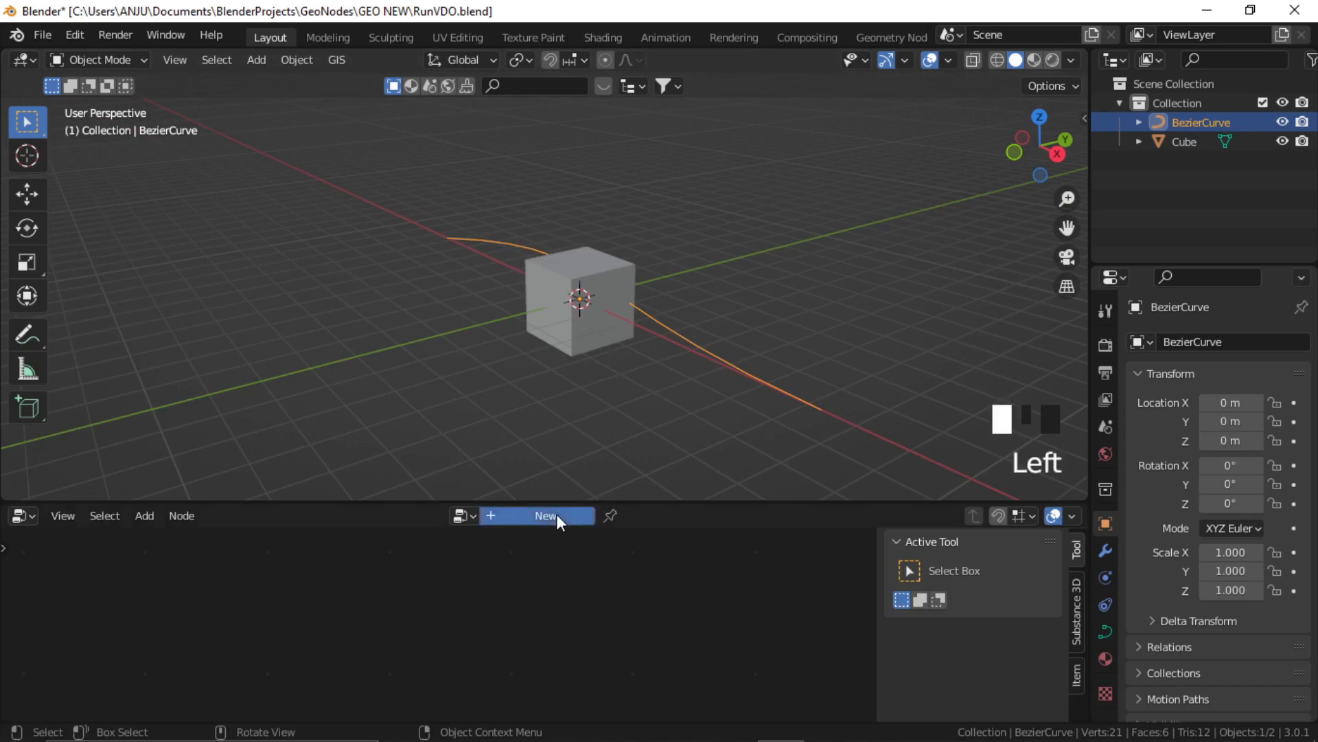
Create a geometry node tree on the Bezier curve and bring the Cube into it as an Object Info node
scroll(465, 618, up, 16)
middle_drag(464, 615, 596, 552)
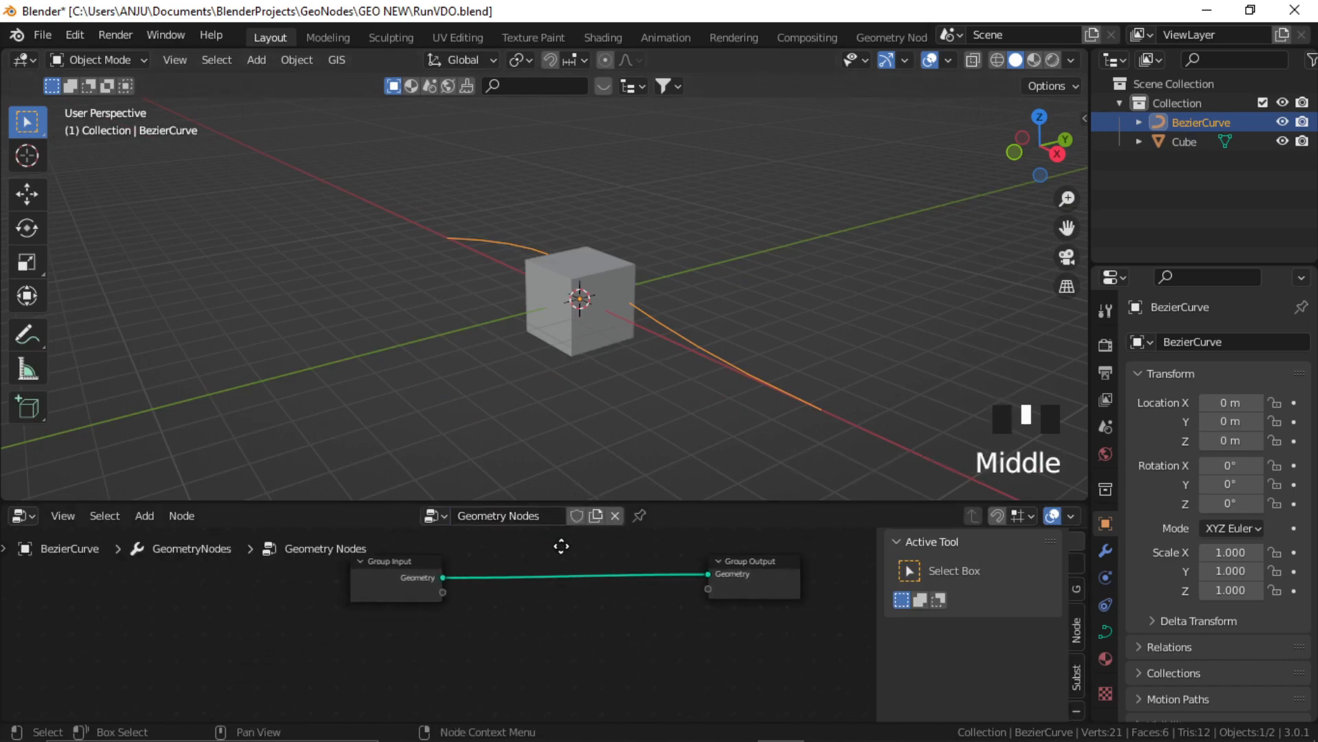
click(1176, 143)
drag(1176, 143, 385, 666)
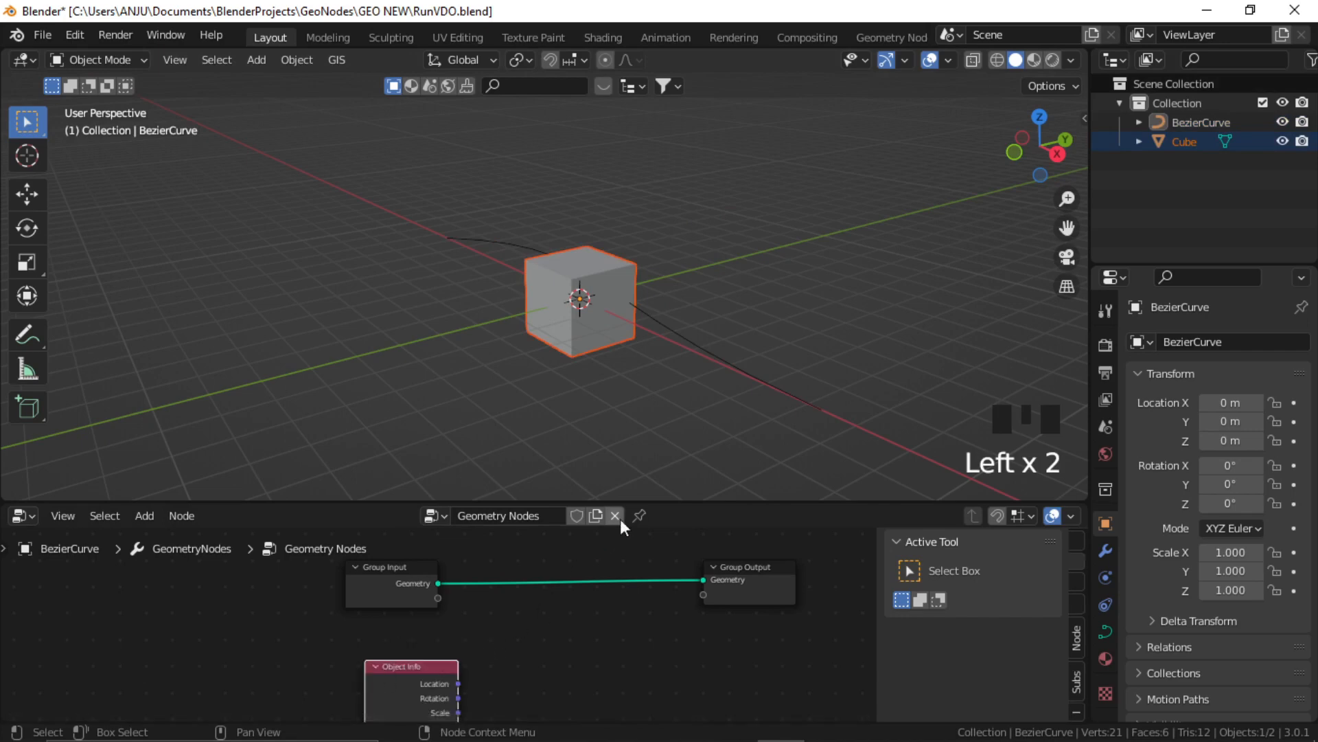
drag(666, 502, 665, 302)
click(547, 598)
drag(384, 464, 305, 462)
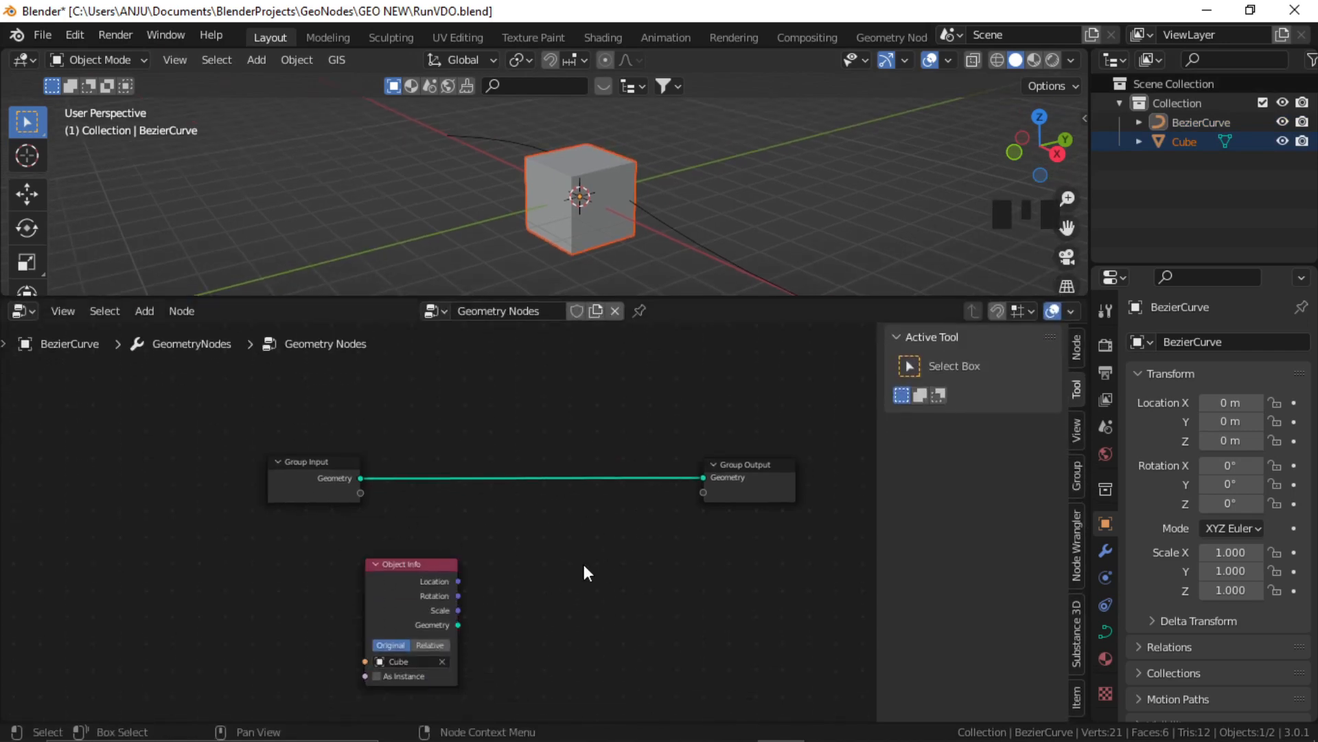
Add a Resample Curve node after the Group Input and feed the input geometry into its Curve input
key(shift+a)
click(556, 341)
text(resam)
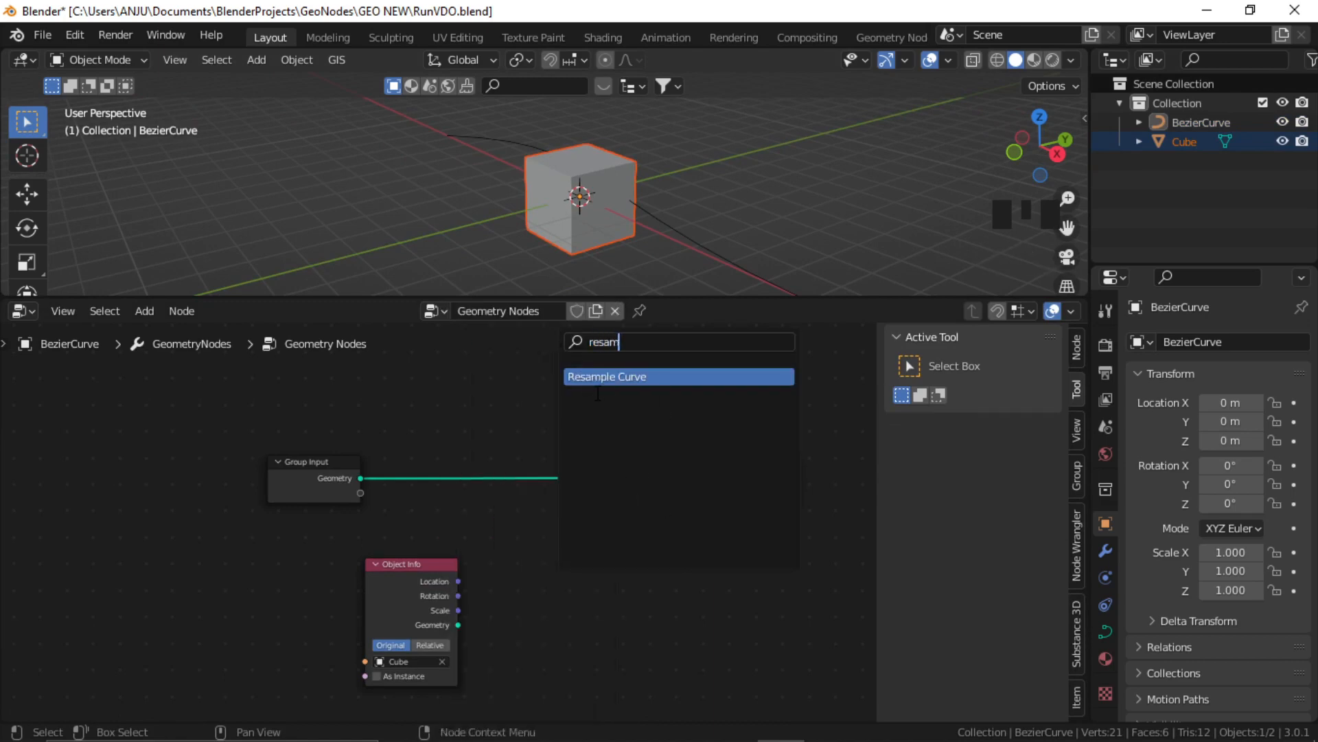
click(609, 378)
click(327, 557)
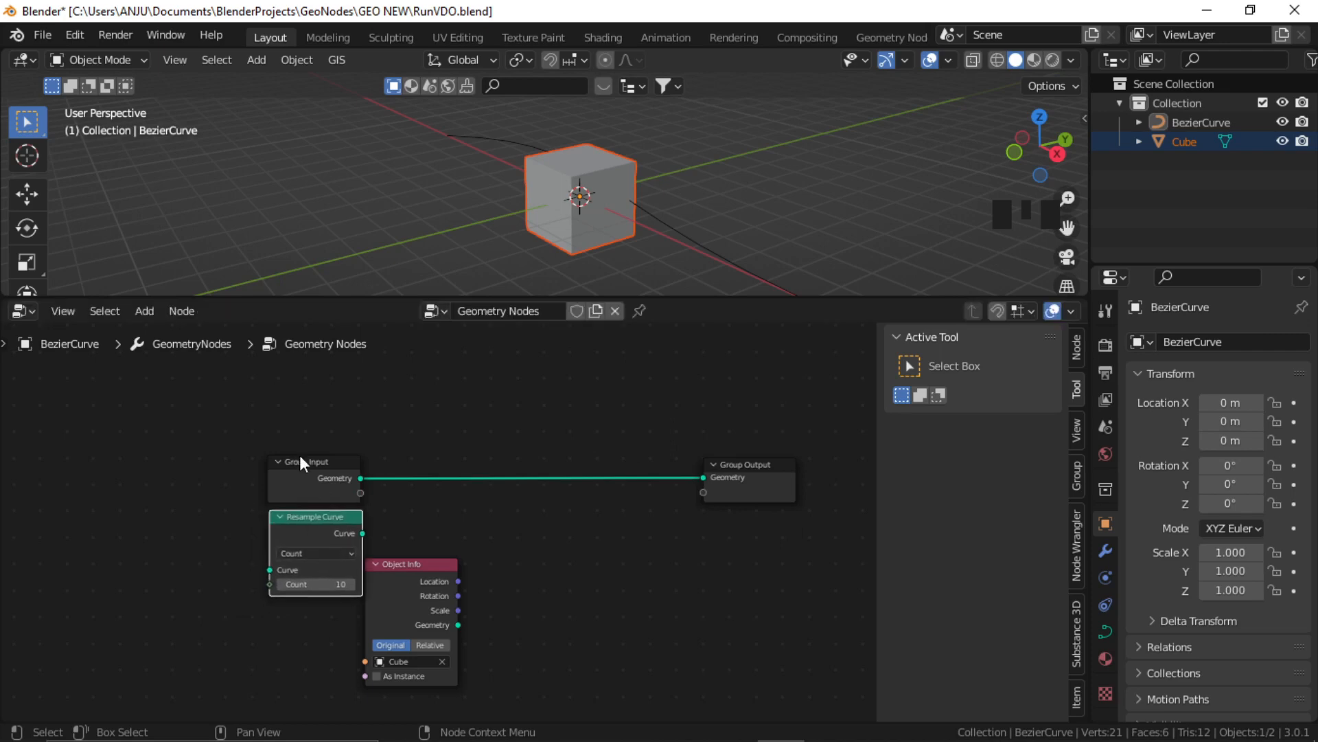
drag(302, 463, 101, 460)
drag(337, 533, 313, 523)
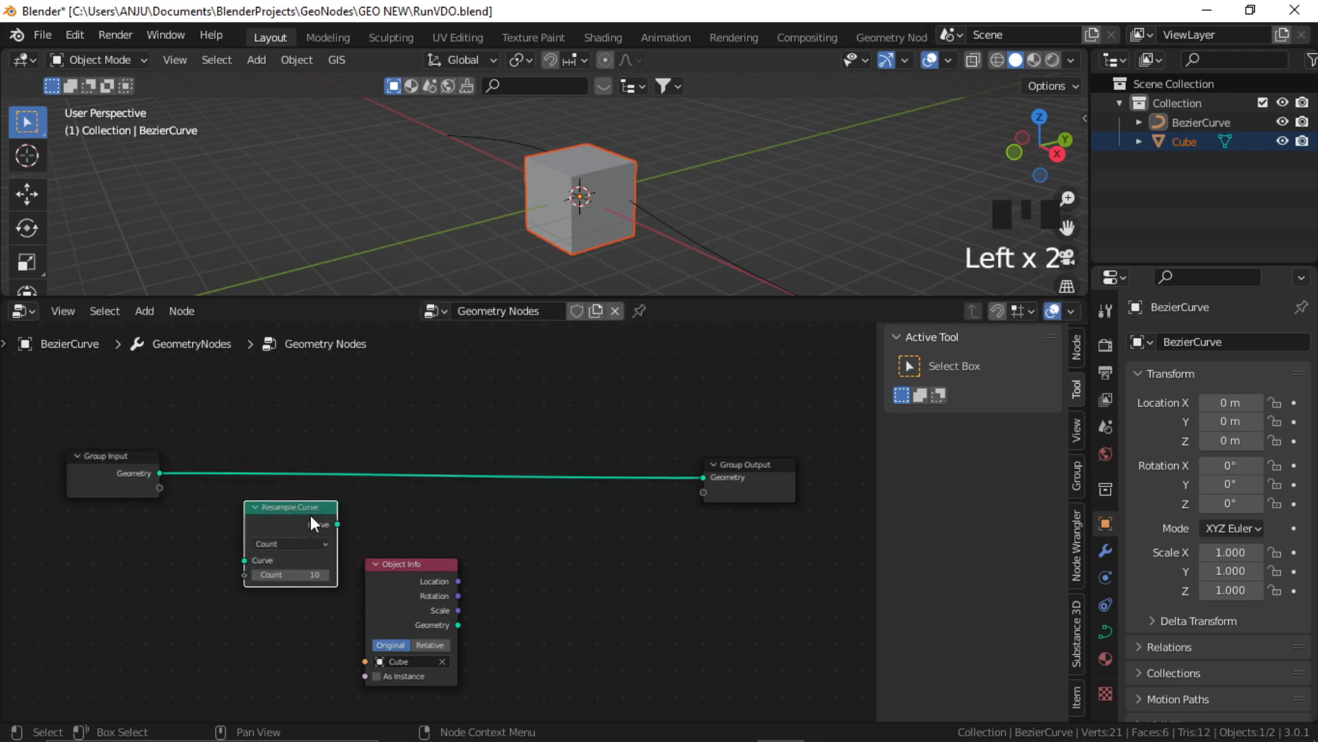
middle_drag(409, 529, 467, 529)
drag(341, 515, 322, 513)
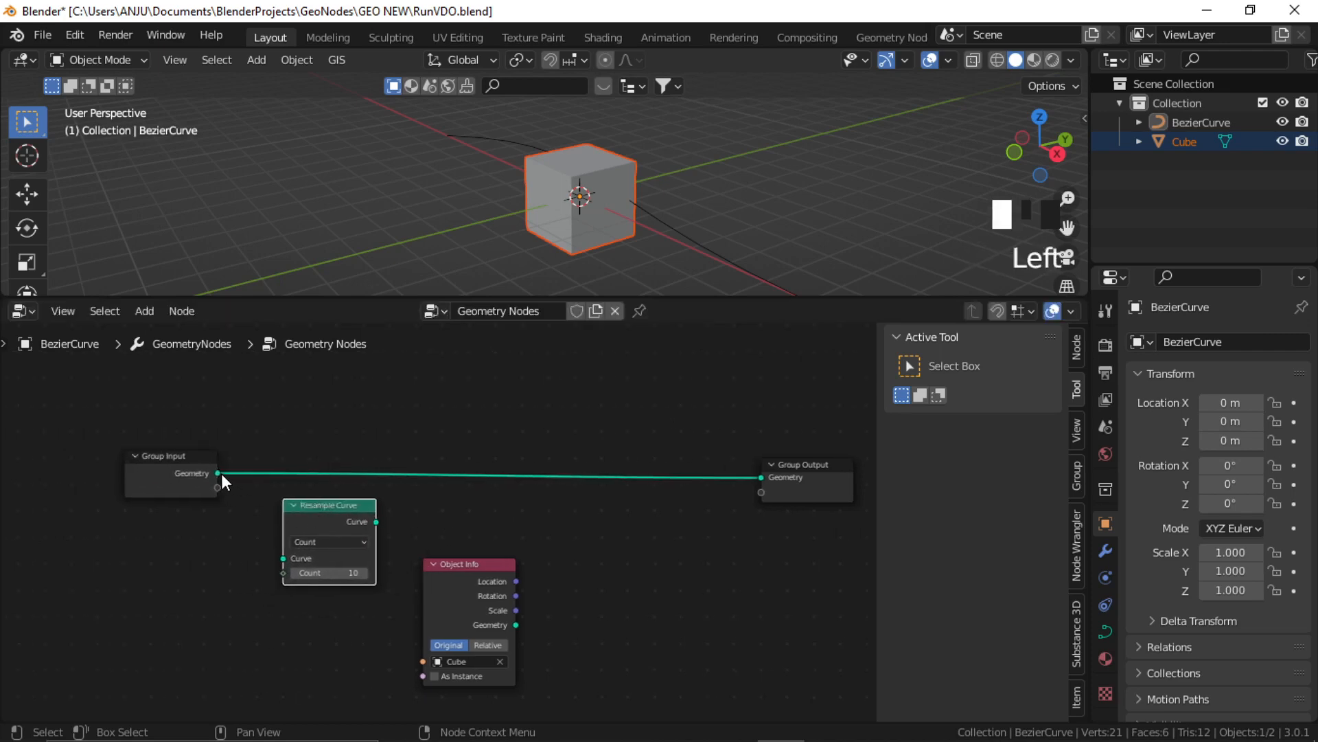
drag(218, 472, 283, 558)
scroll(430, 529, up, 2)
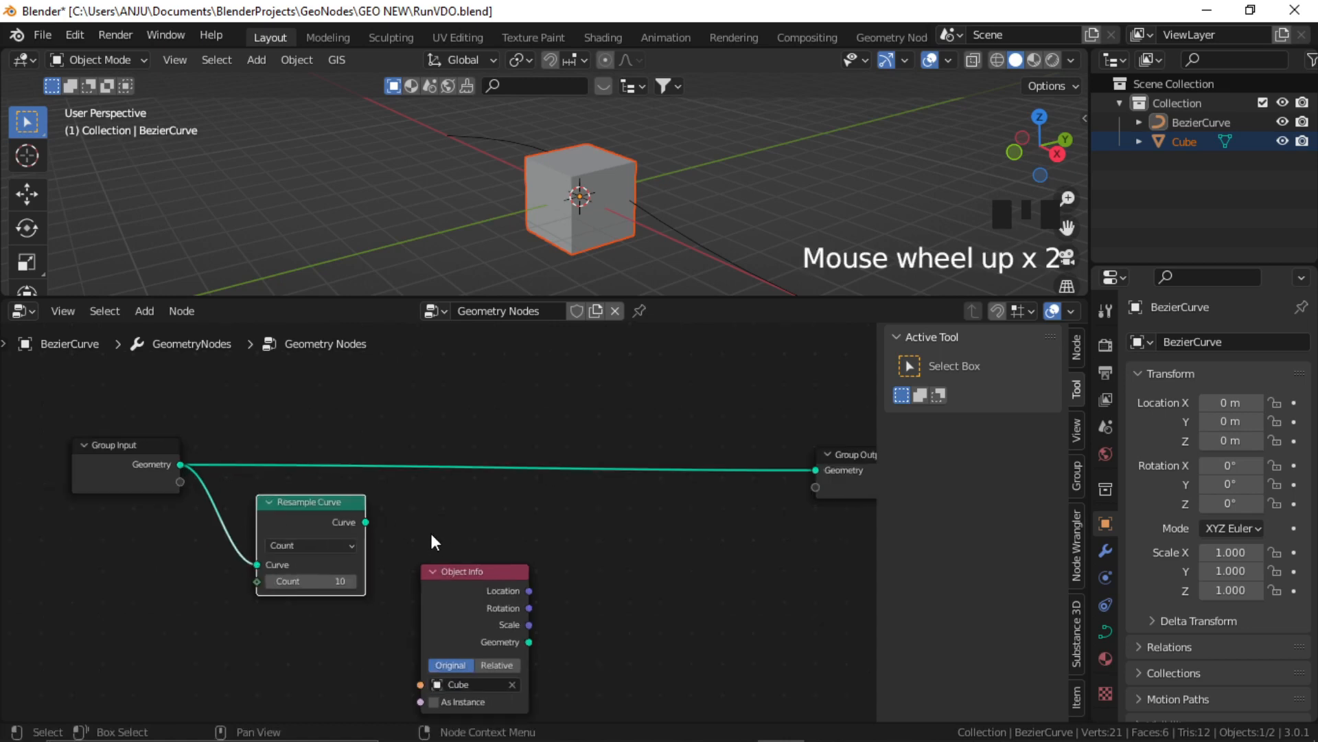
Switch the Resample Curve node to Length mode and set its length to 0.3 m
click(337, 543)
click(319, 601)
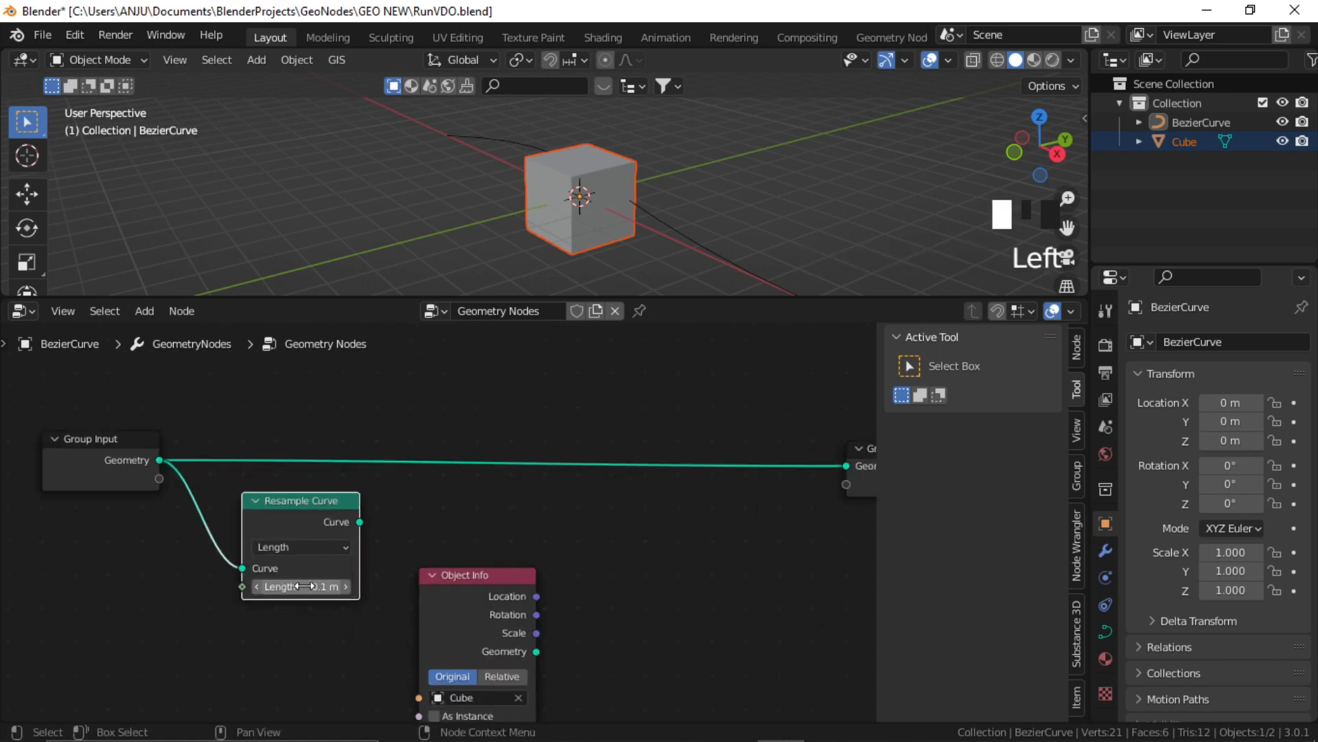
double_click(296, 586)
text(0.3)
key(Return)
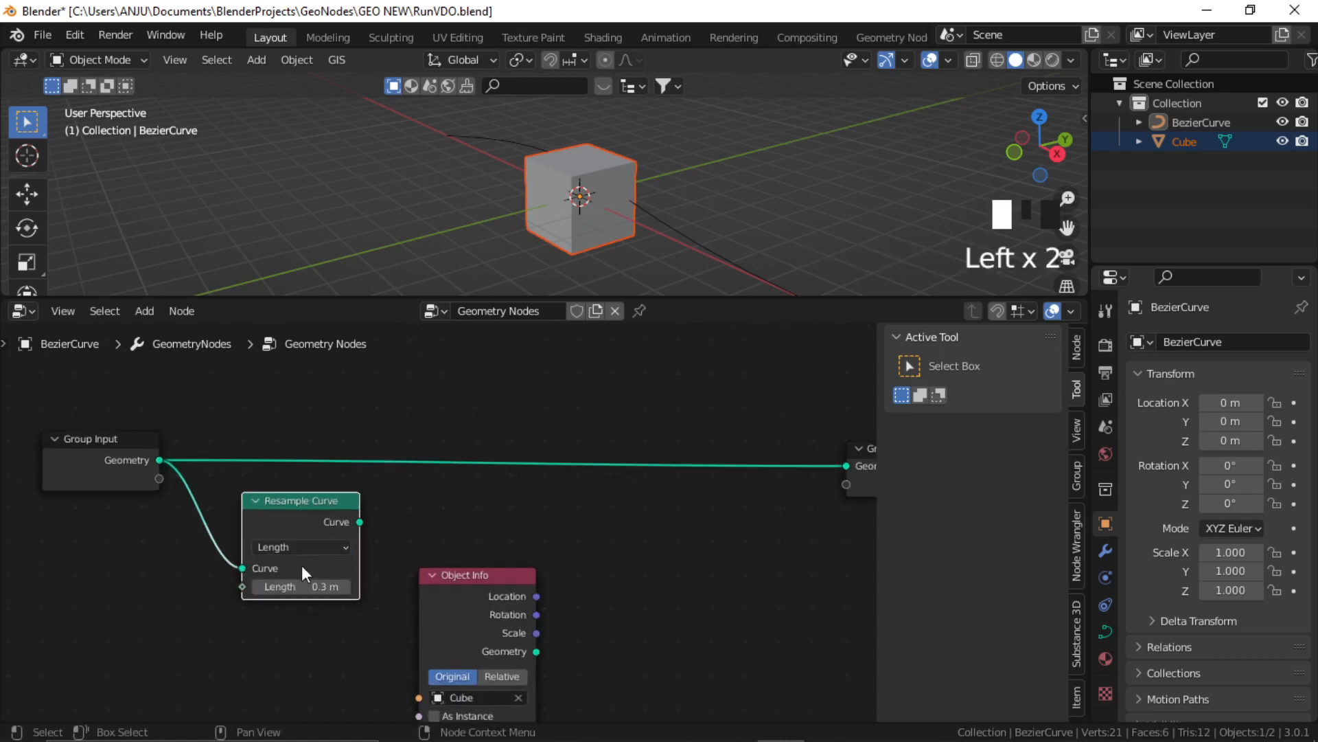
Add a Sample Curve node to the tree, placed beyond the Resample Curve and Object Info nodes
click(517, 522)
scroll(518, 522, down, 2)
click(574, 584)
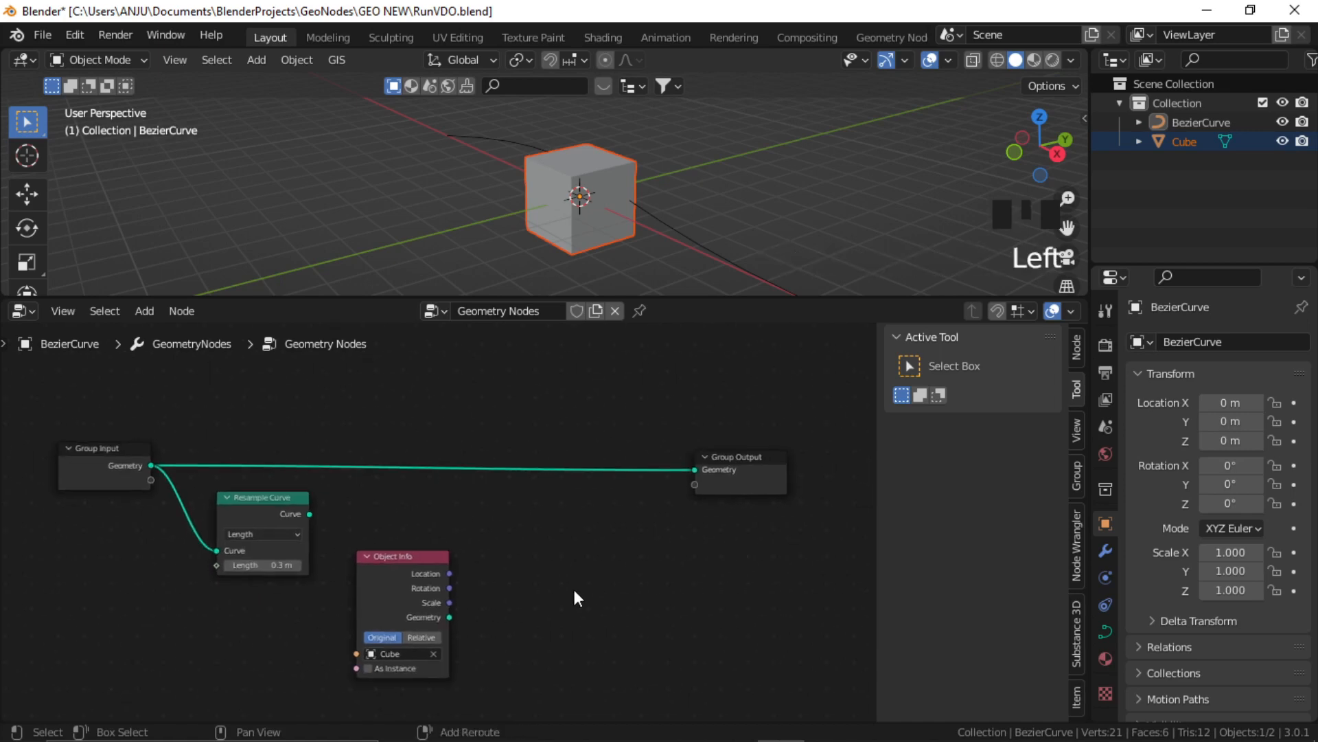
key(shift+a)
click(493, 328)
text(sampl)
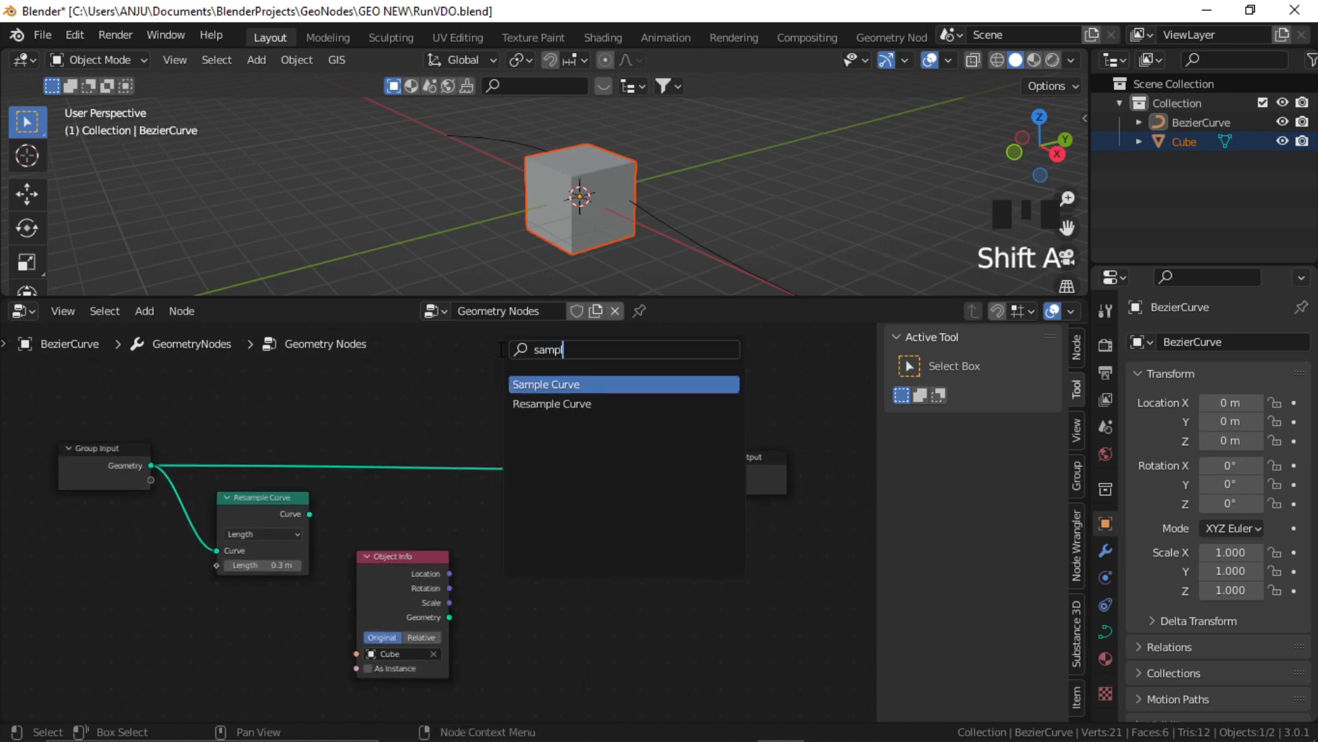
click(549, 384)
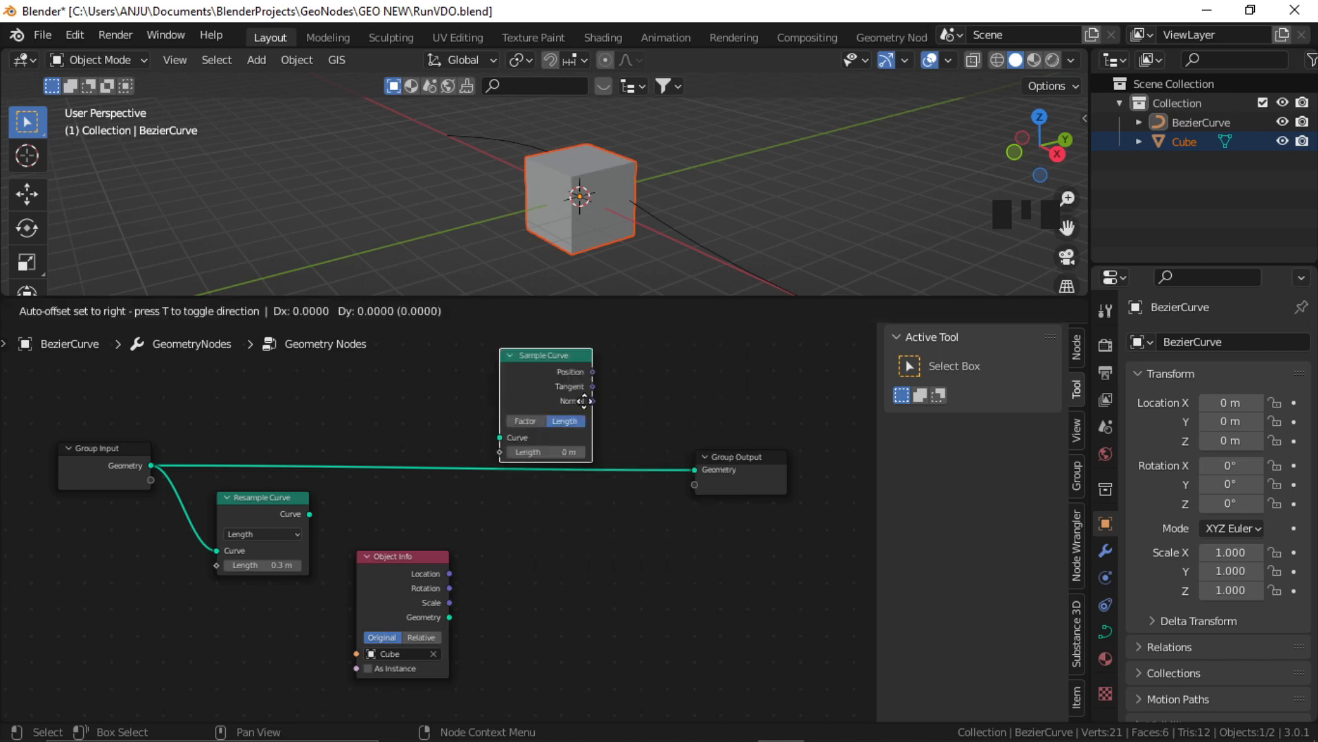
click(584, 533)
click(732, 592)
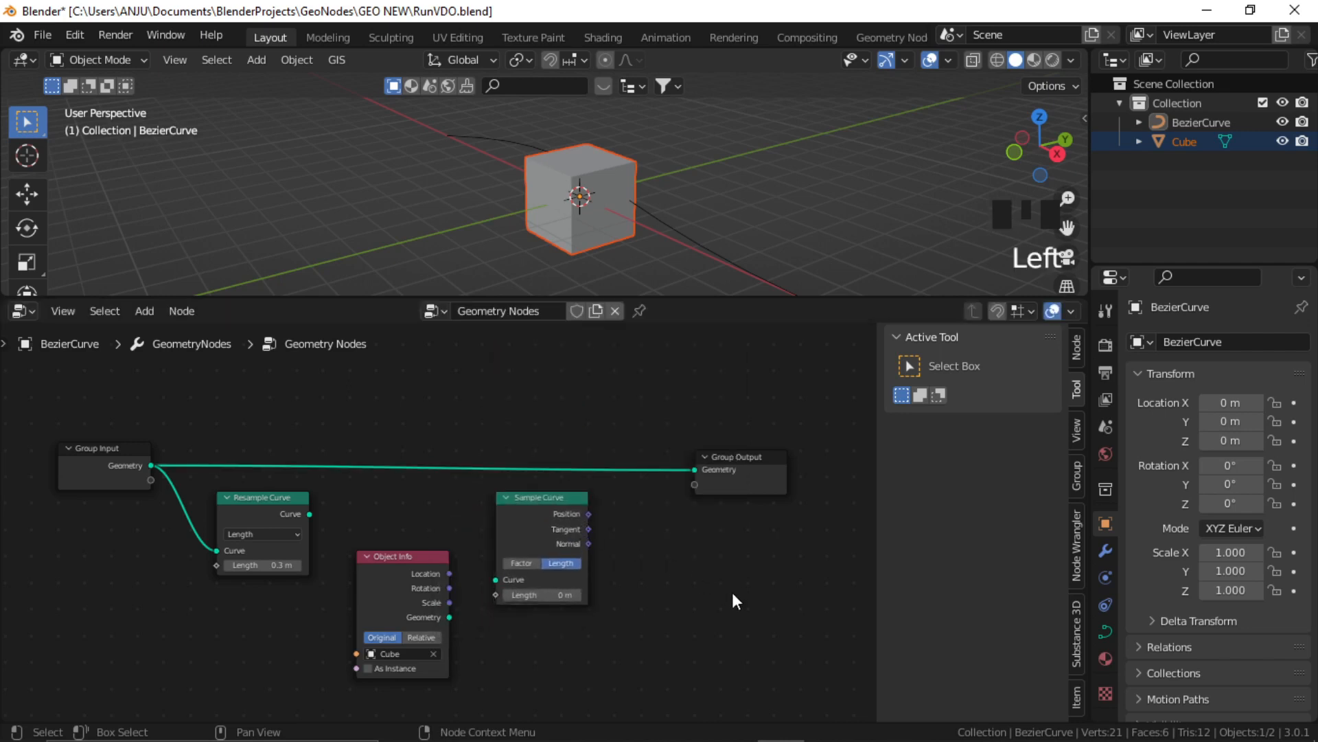
Move the Object Info node out of the way and link the Resample Curve output to the Sample Curve's Curve input
click(415, 559)
drag(417, 562, 425, 651)
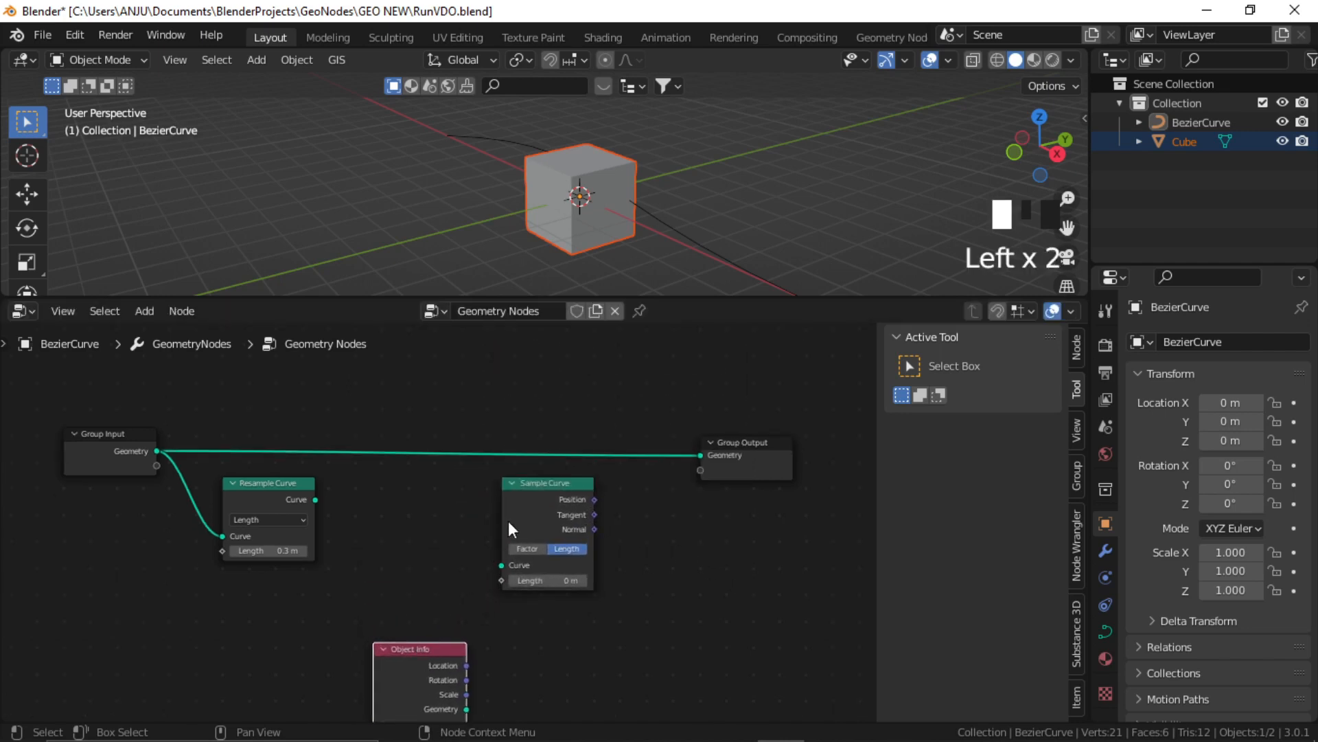
drag(508, 520, 389, 550)
drag(769, 457, 794, 413)
click(615, 537)
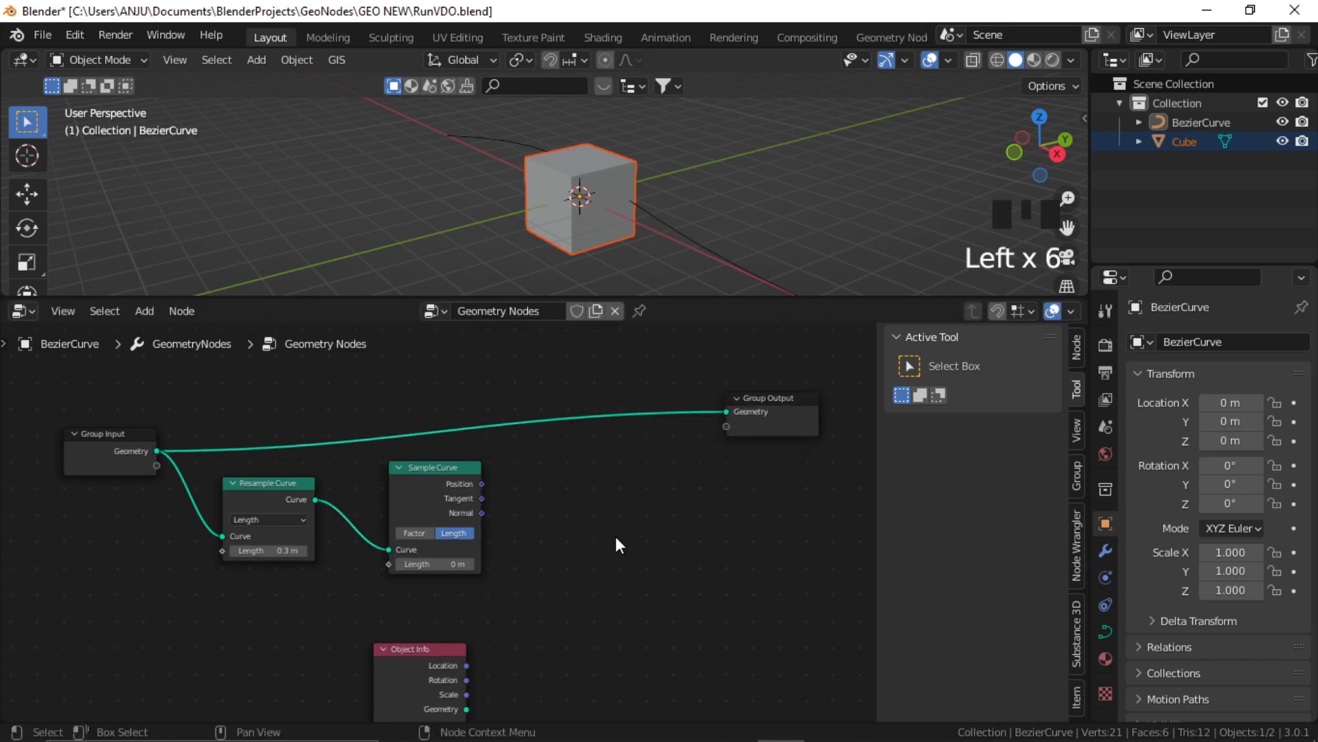
Add a Set Position node in the free space between the Sample Curve and Group Output nodes
key(shift+a)
click(554, 343)
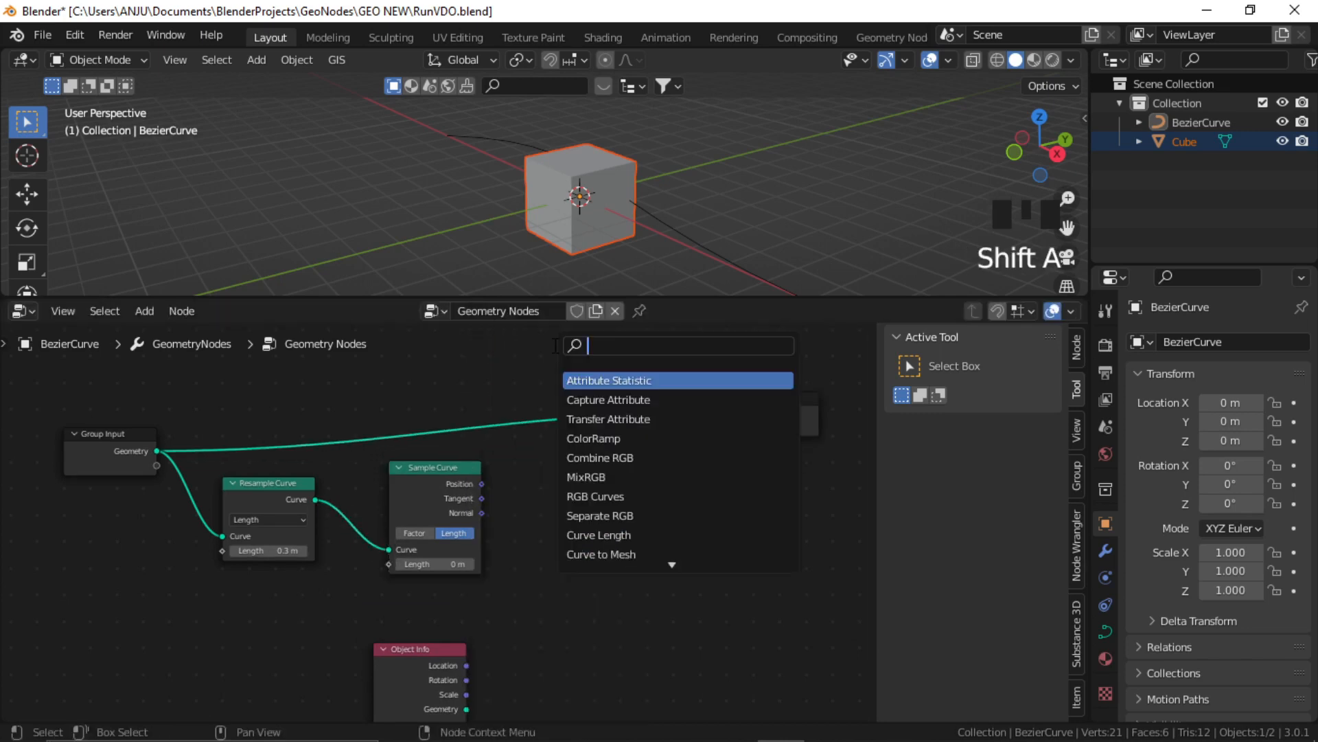
text(set)
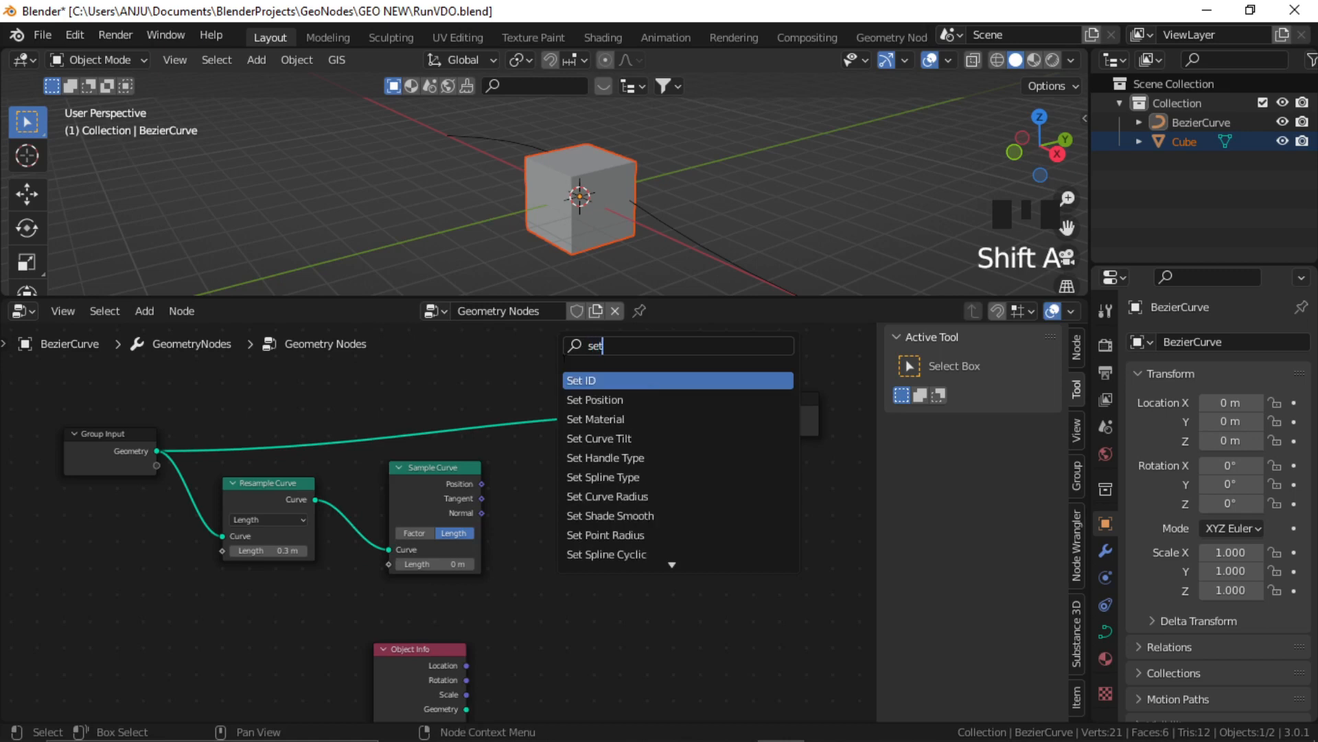
click(594, 399)
click(668, 542)
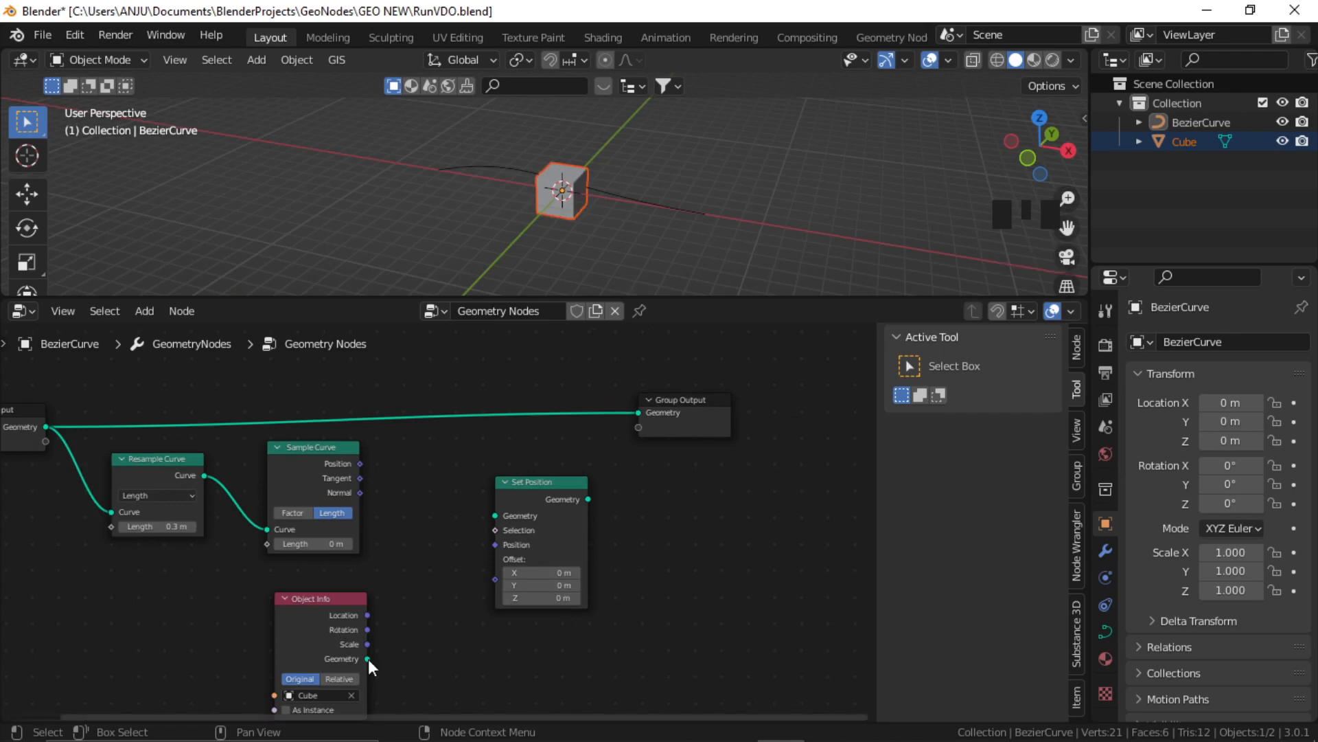
Connect the Object Info geometry to Set Position's Geometry input and the Sample Curve position to its Offset
drag(368, 658, 509, 509)
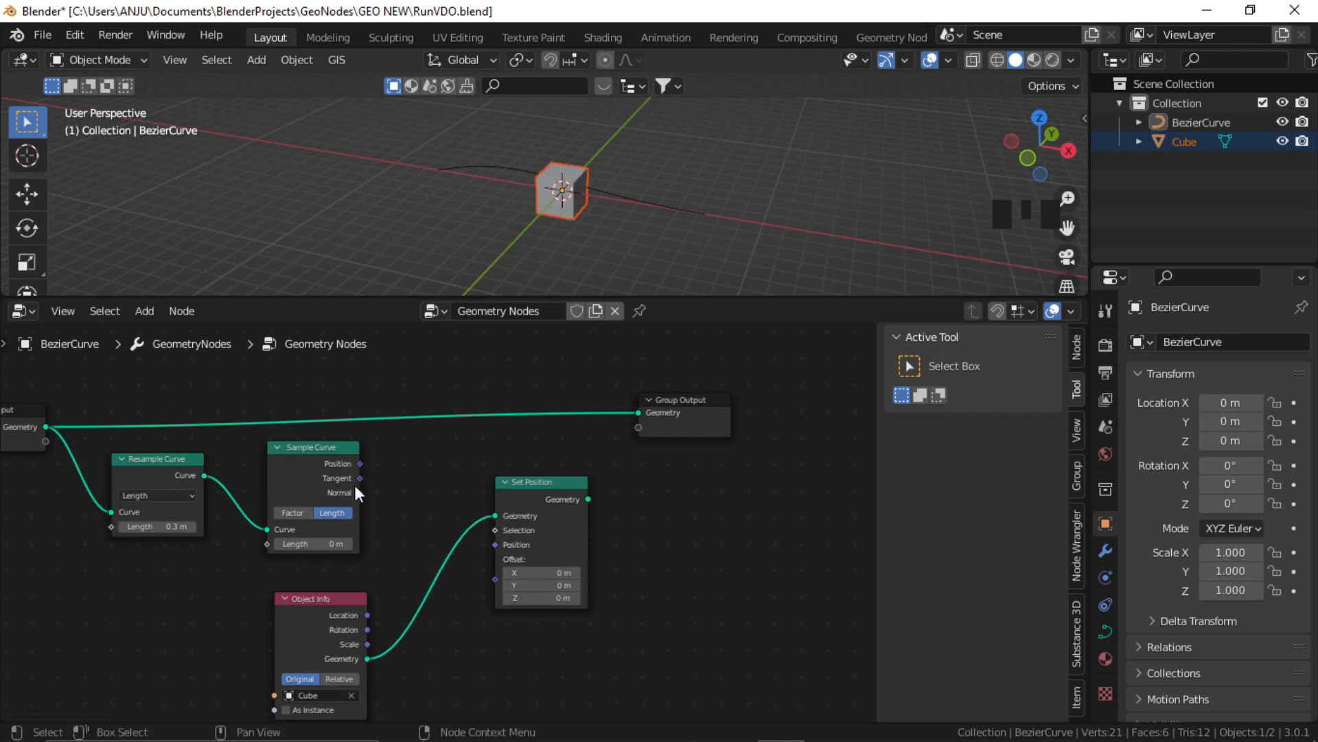
drag(359, 463, 495, 574)
drag(545, 484, 533, 484)
drag(692, 413, 716, 426)
Insert a Join Geometry node into the link between the Group Input and Group Output
click(653, 537)
key(shift+a)
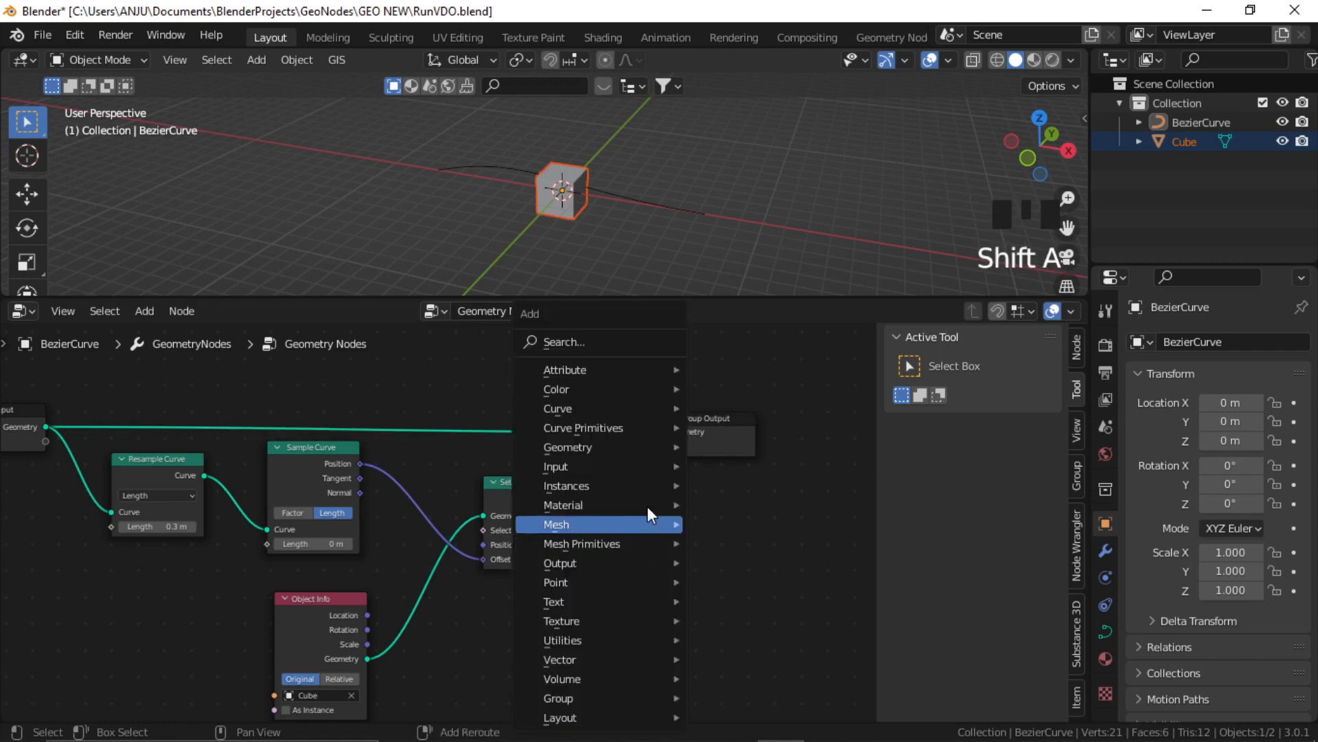
click(603, 344)
text(joi)
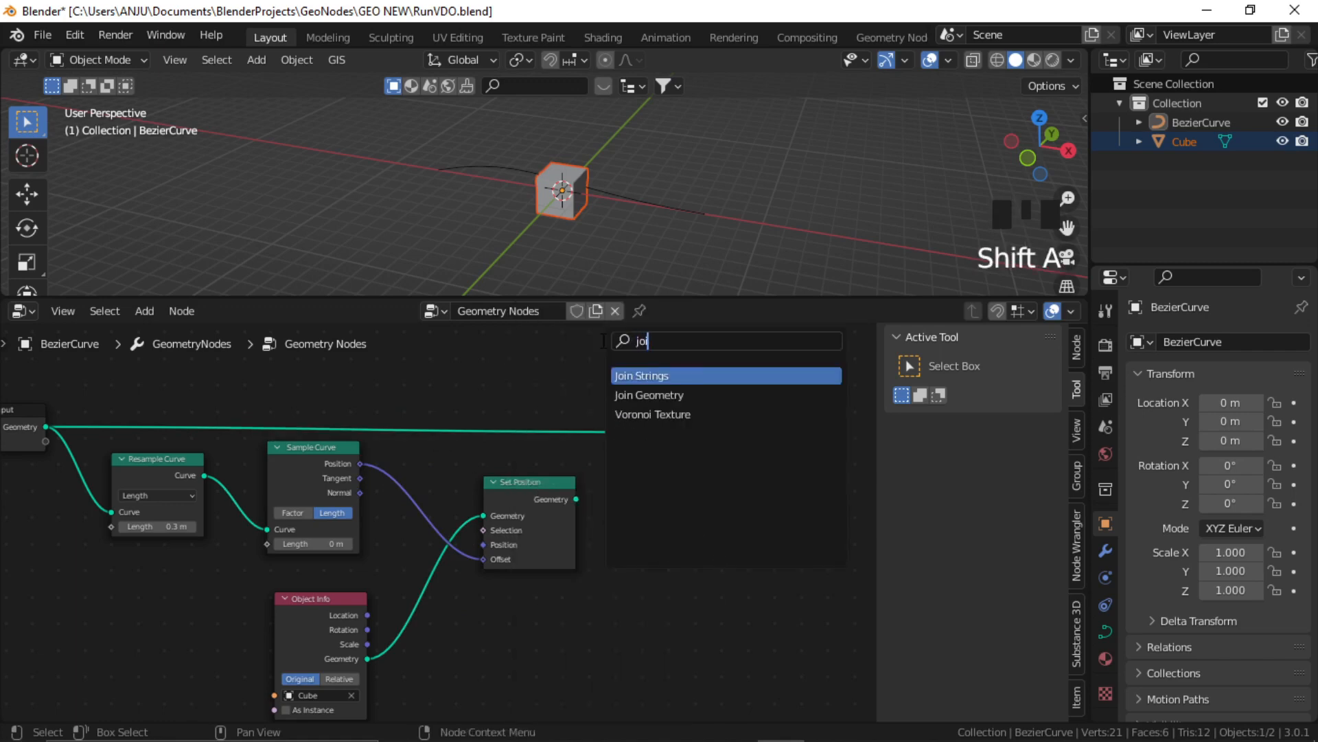
text(n)
click(687, 395)
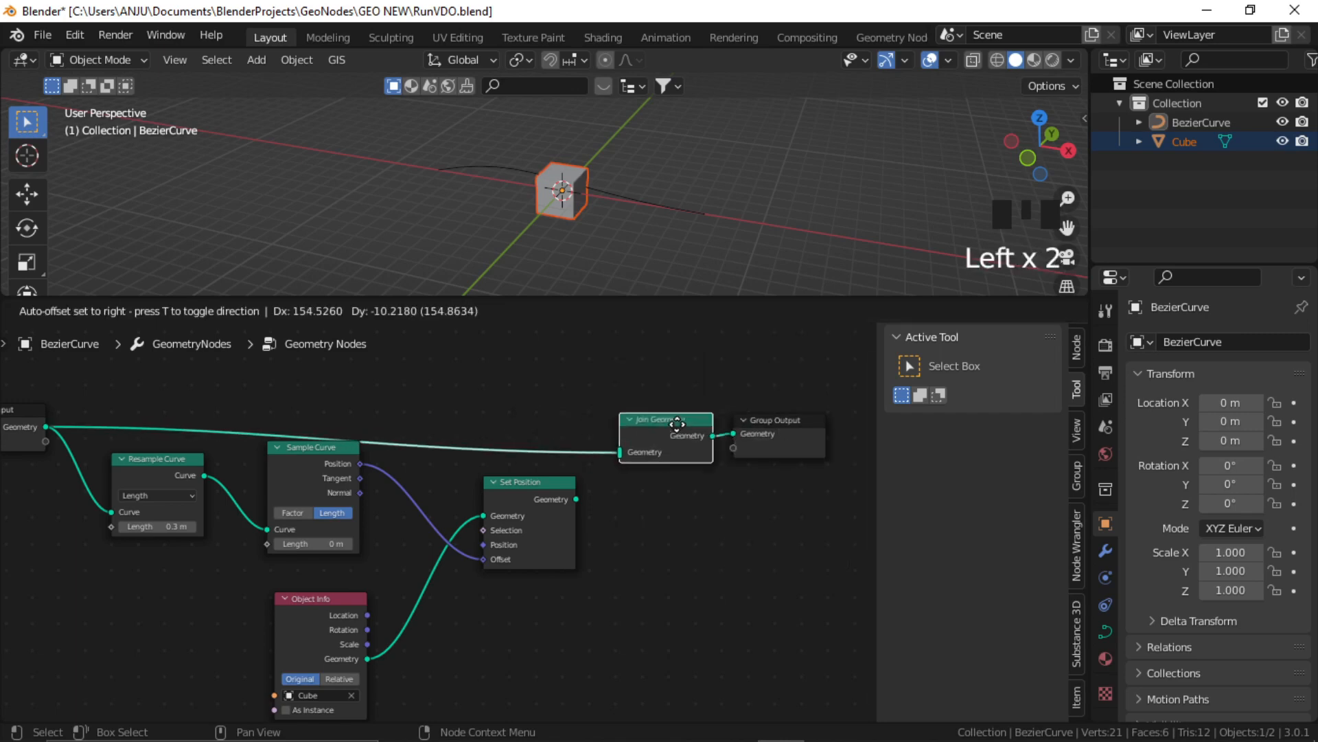
click(680, 434)
click(676, 537)
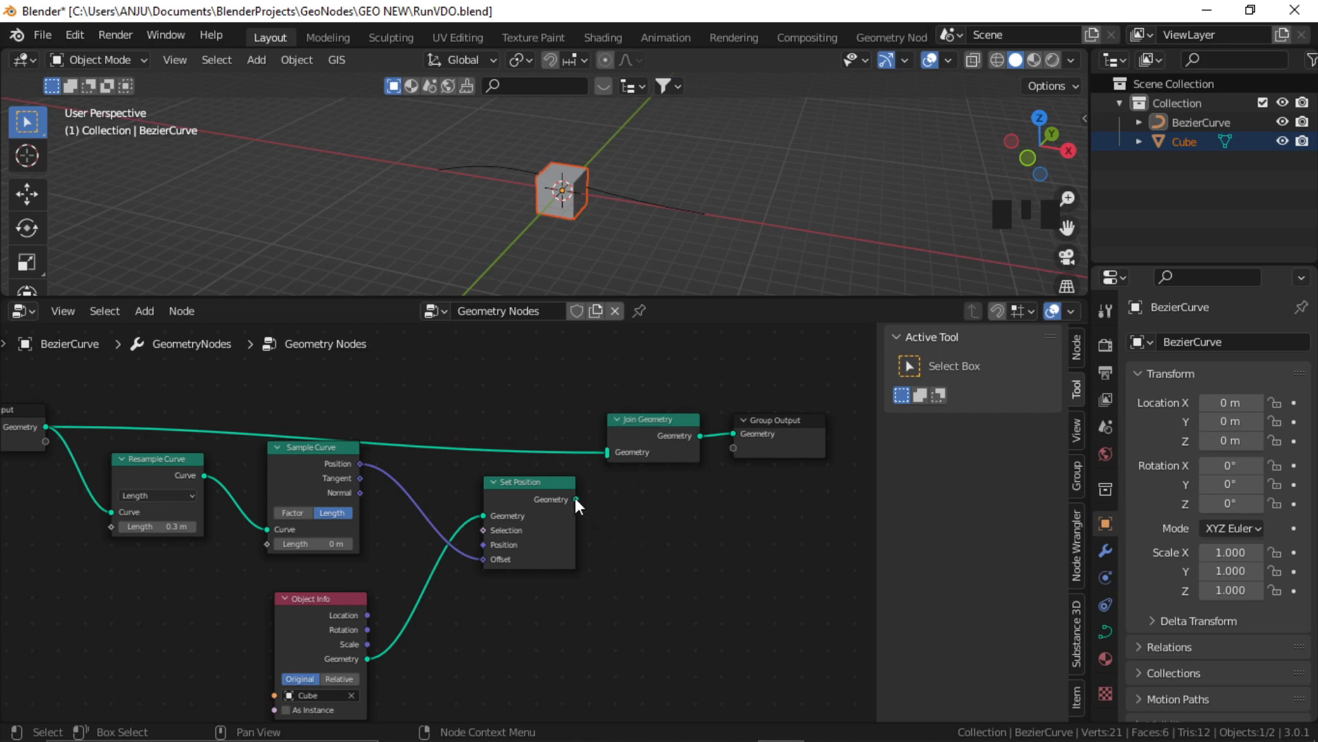
Link the Set Position geometry into Join Geometry and hide the original Cube in the viewport
mouse_move(575, 497)
mouse_down()
mouse_move(584, 468)
mouse_move(615, 456)
mouse_move(554, 485)
mouse_up()
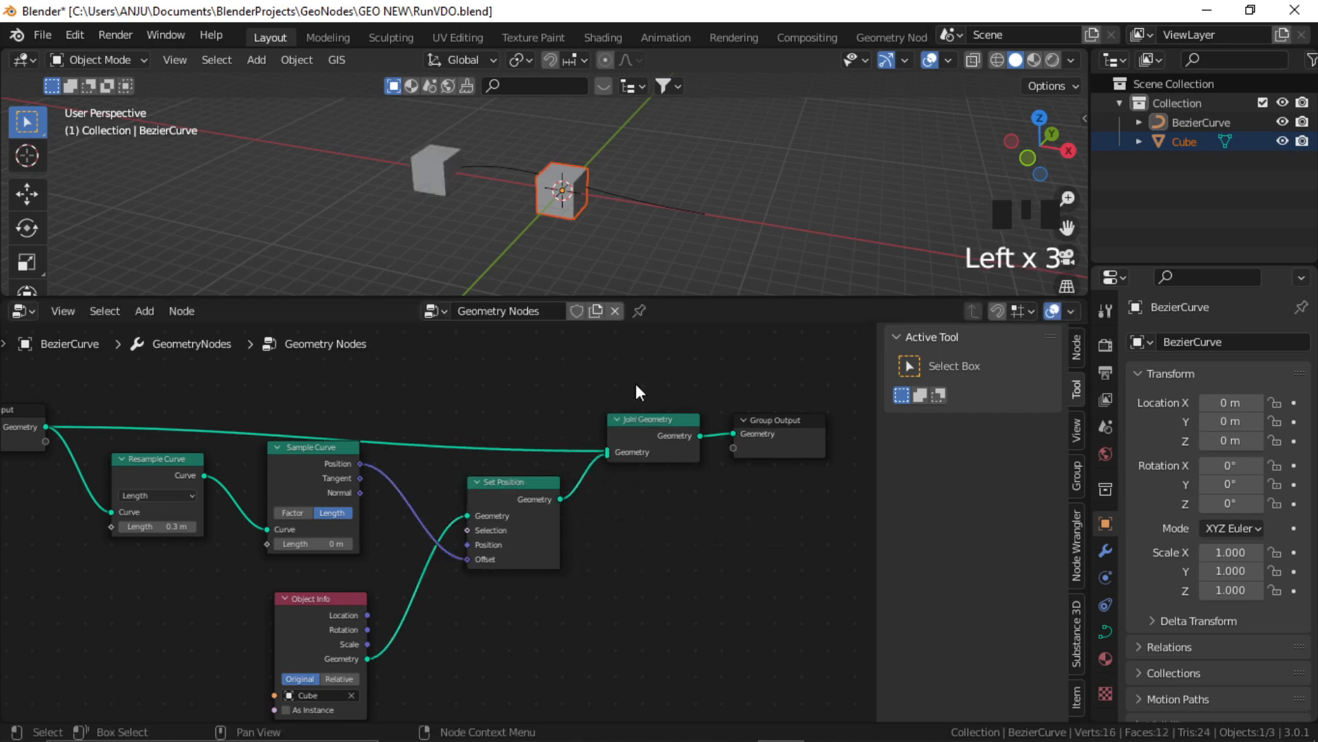
middle_drag(562, 206, 621, 215)
scroll(567, 185, up, 4)
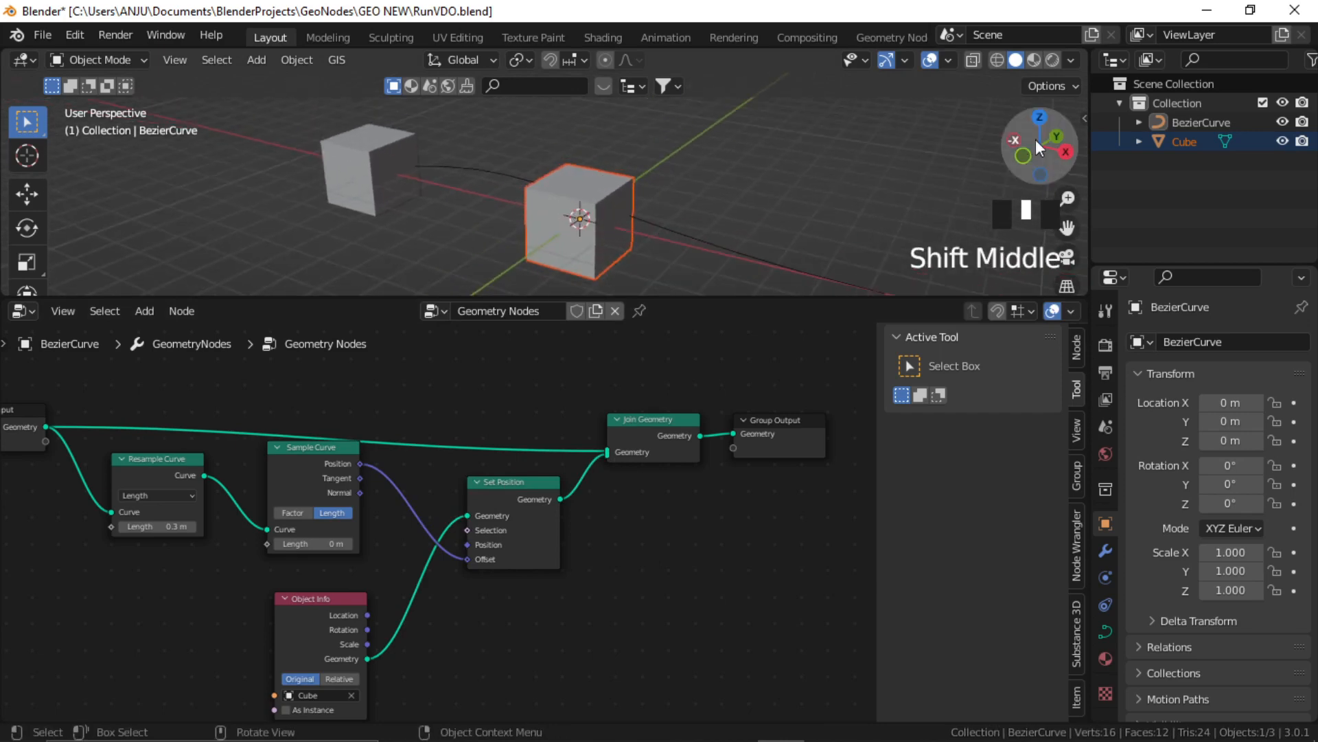
click(1283, 139)
Raise the Sample Curve node's Length value to slide the cube along the curve
drag(674, 298, 669, 368)
middle_drag(468, 476, 492, 518)
drag(316, 529, 320, 556)
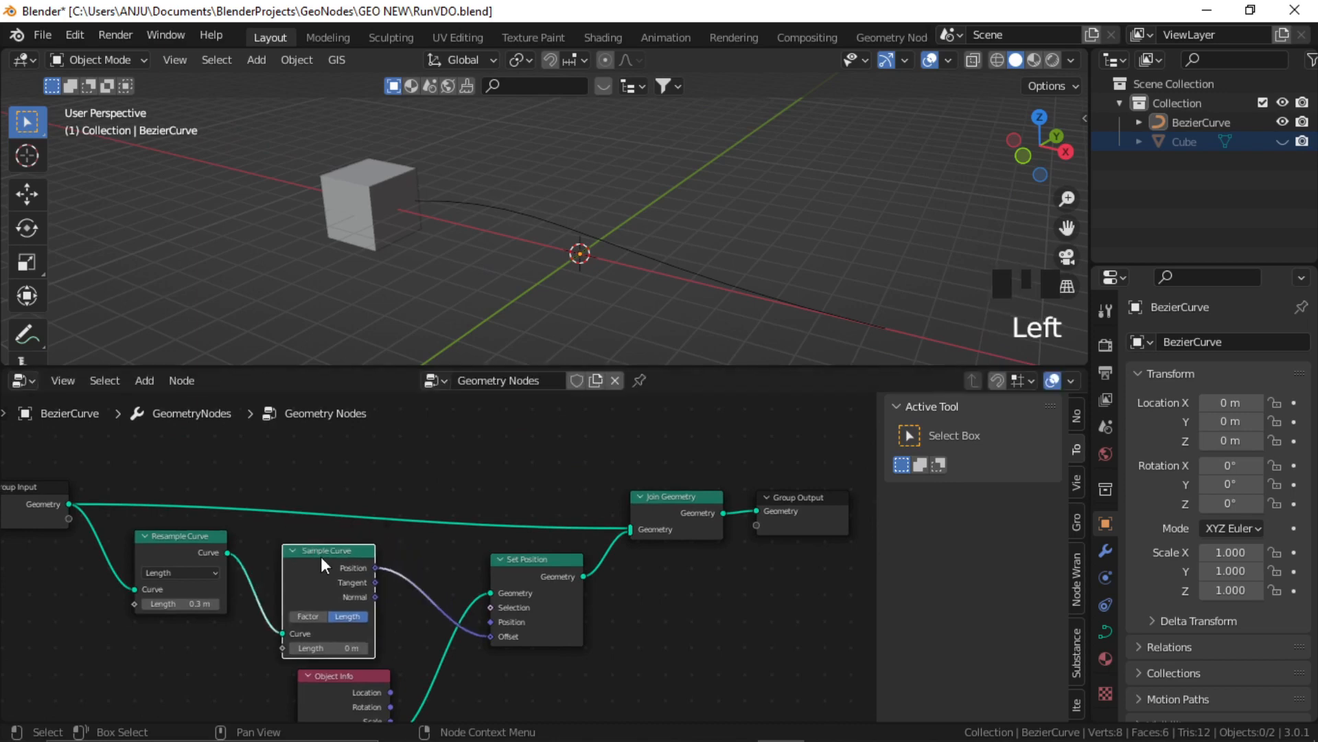
middle_drag(458, 673, 432, 611)
middle_drag(619, 603, 629, 612)
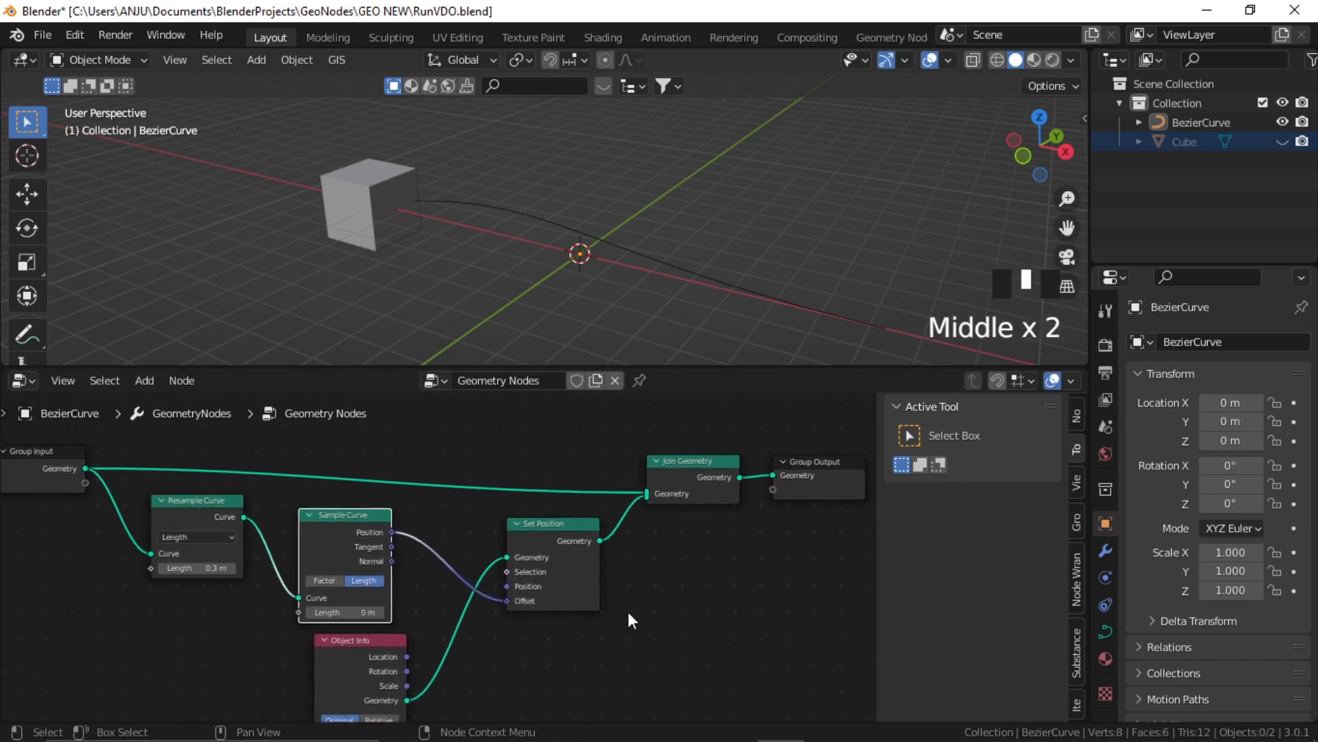
mouse_move(365, 526)
mouse_down()
mouse_move(361, 508)
mouse_move(373, 520)
mouse_up()
middle_drag(488, 209, 548, 236)
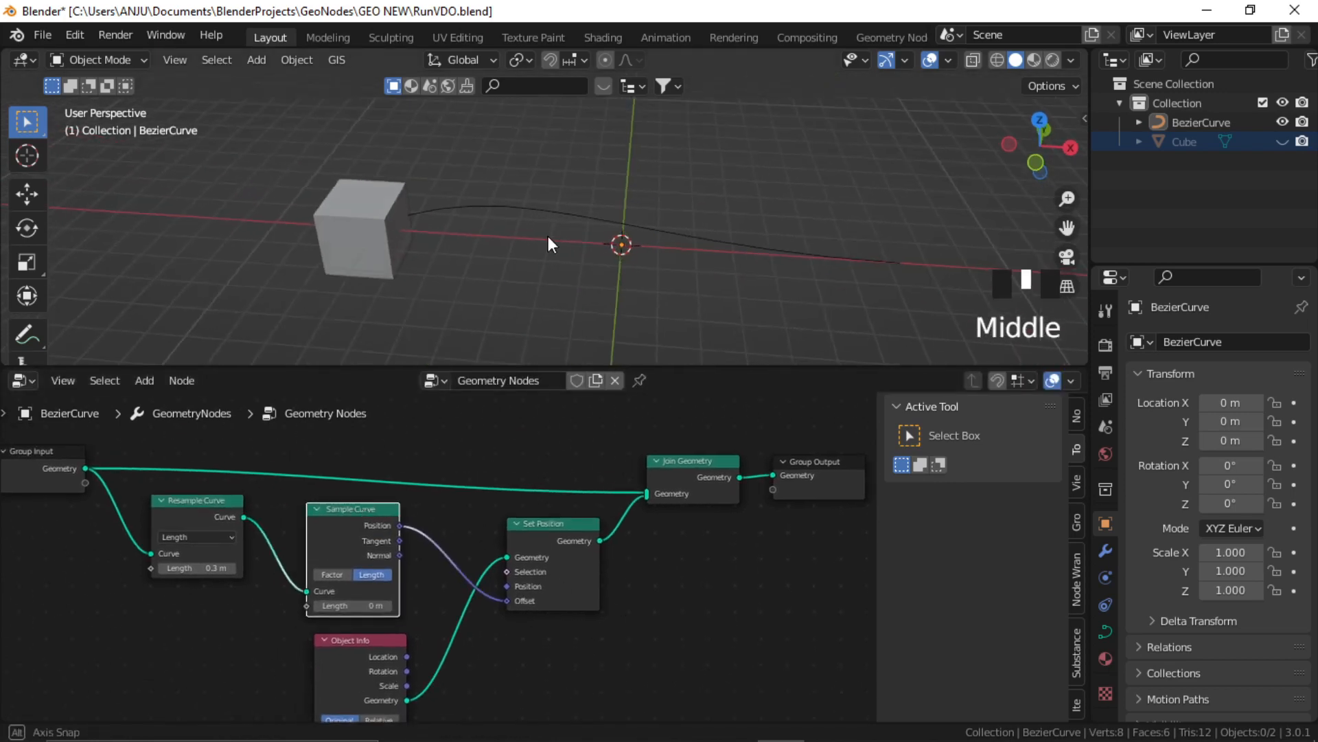
middle_drag(404, 602, 473, 613)
scroll(404, 585, up, 9)
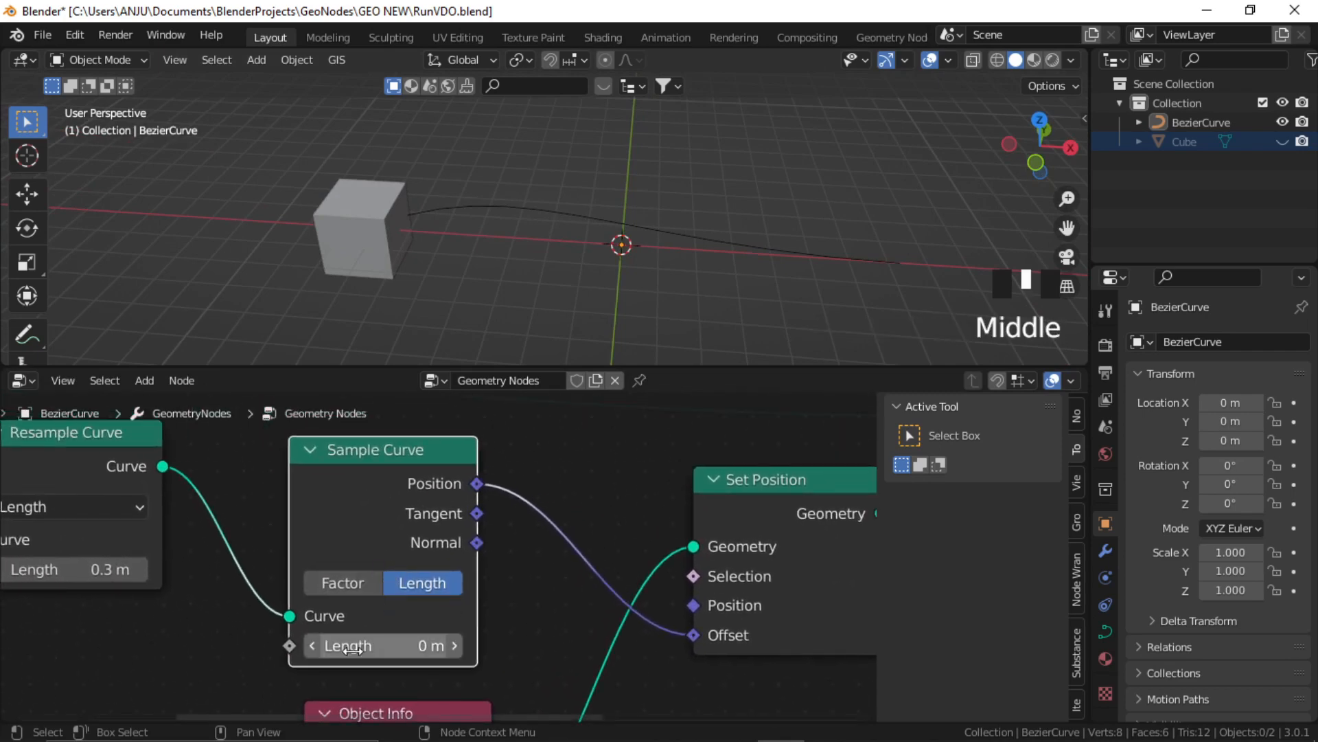
drag(364, 645, 453, 646)
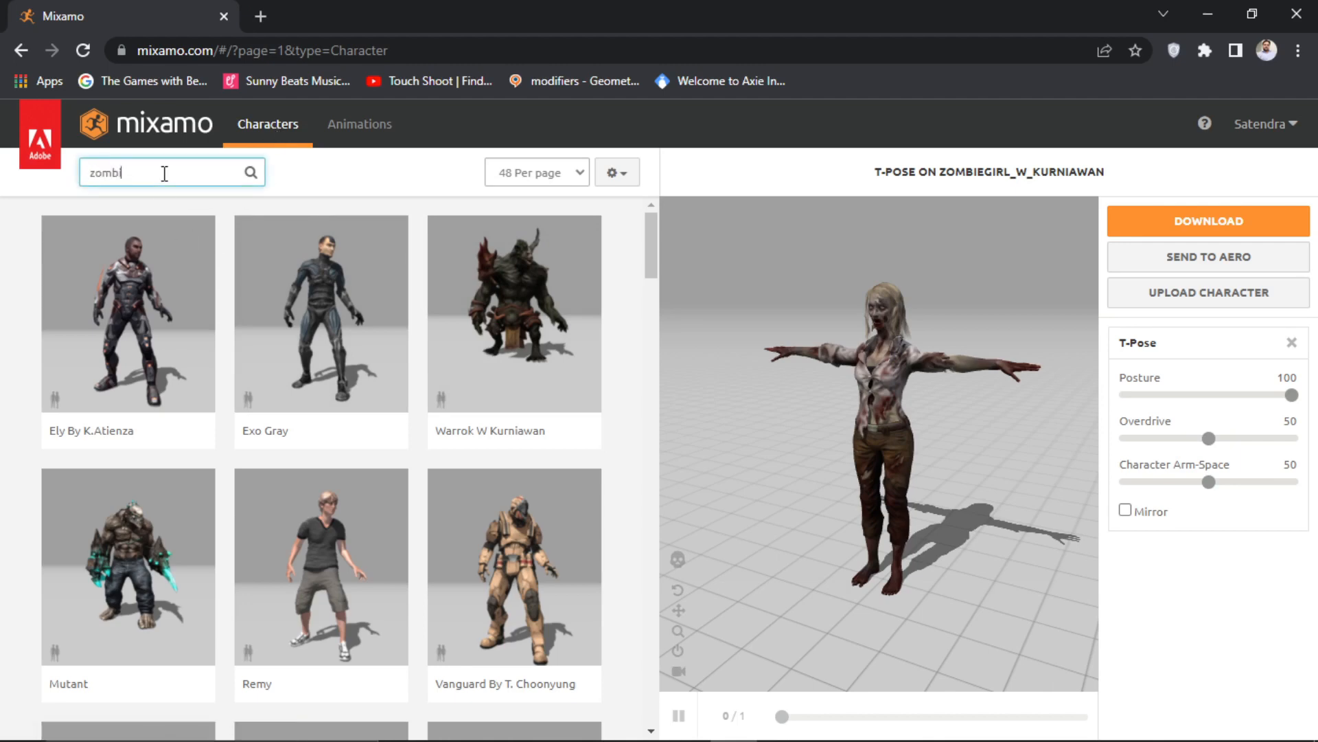
In Mixamo, search the characters for "zombie" and load the Zombie character in place of the current one
key(Return)
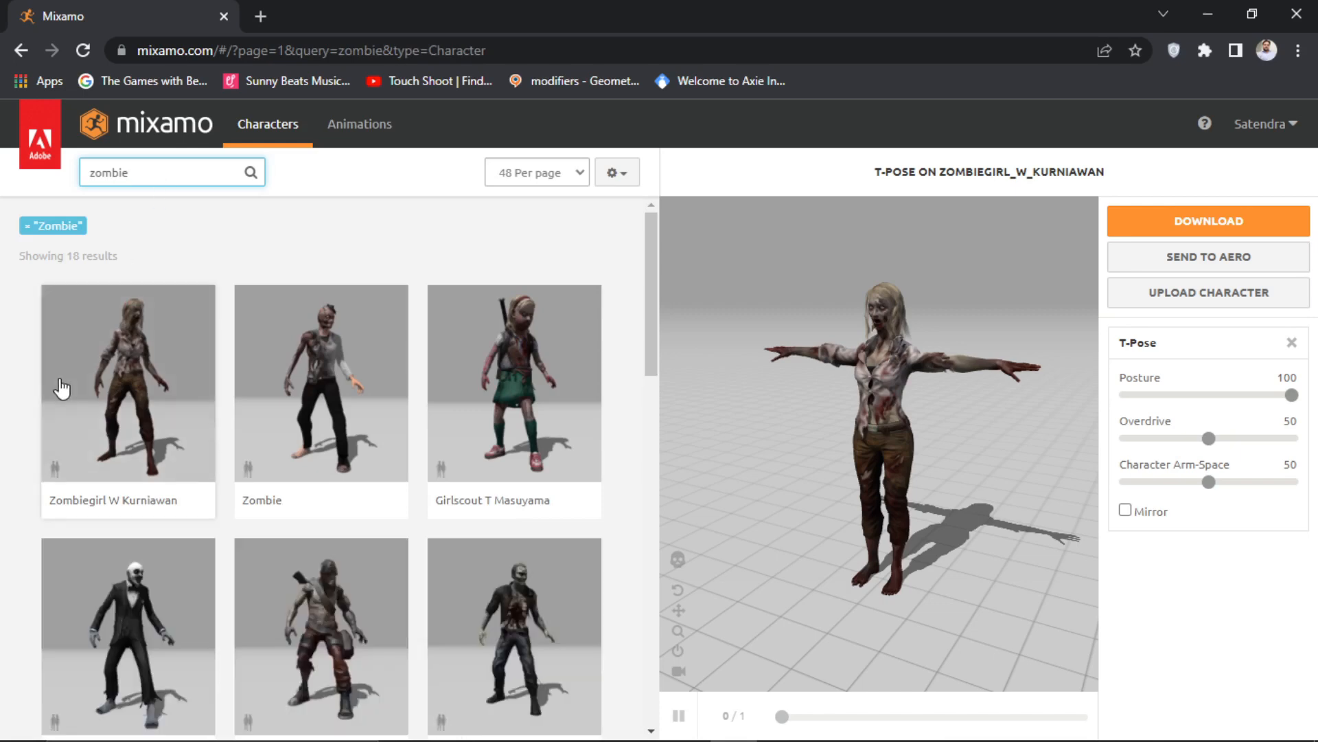
click(323, 383)
click(991, 398)
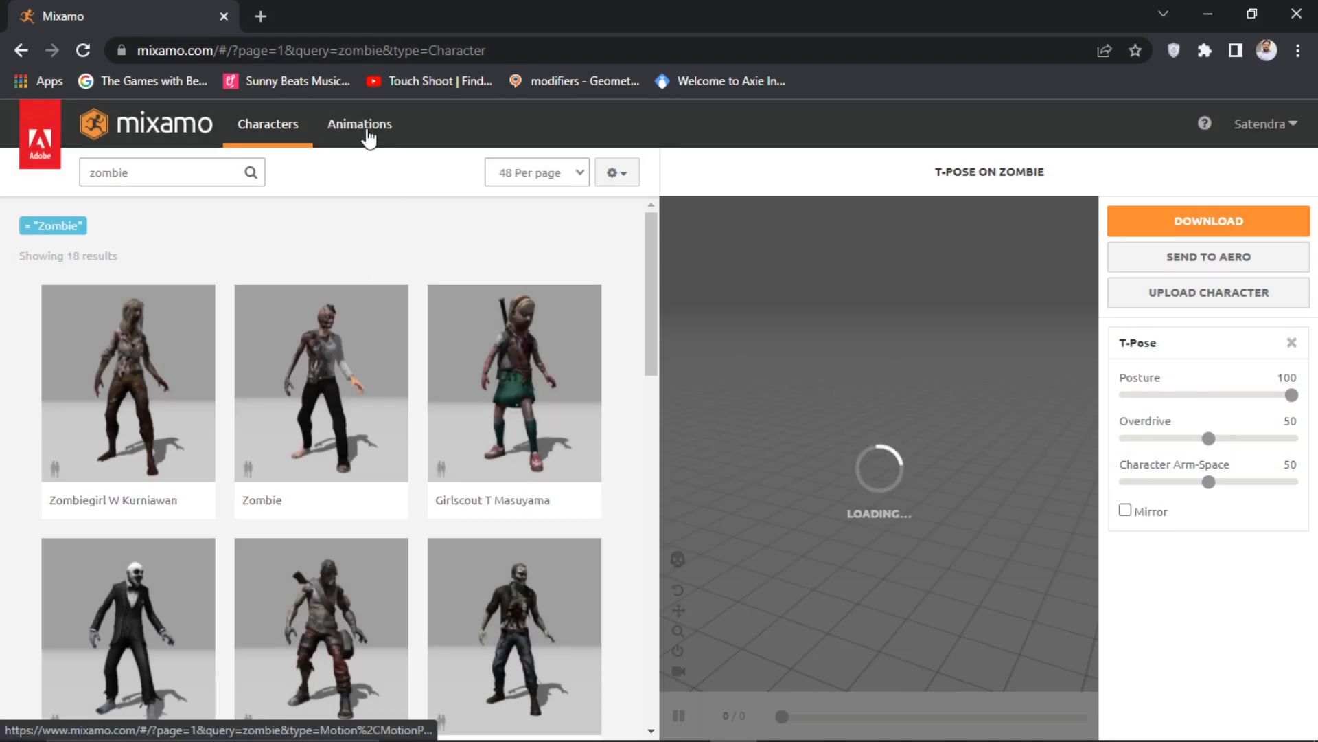
Search the Mixamo animations for "run" instead of "zombie" and apply Fast Run to the character with In Place enabled
click(369, 138)
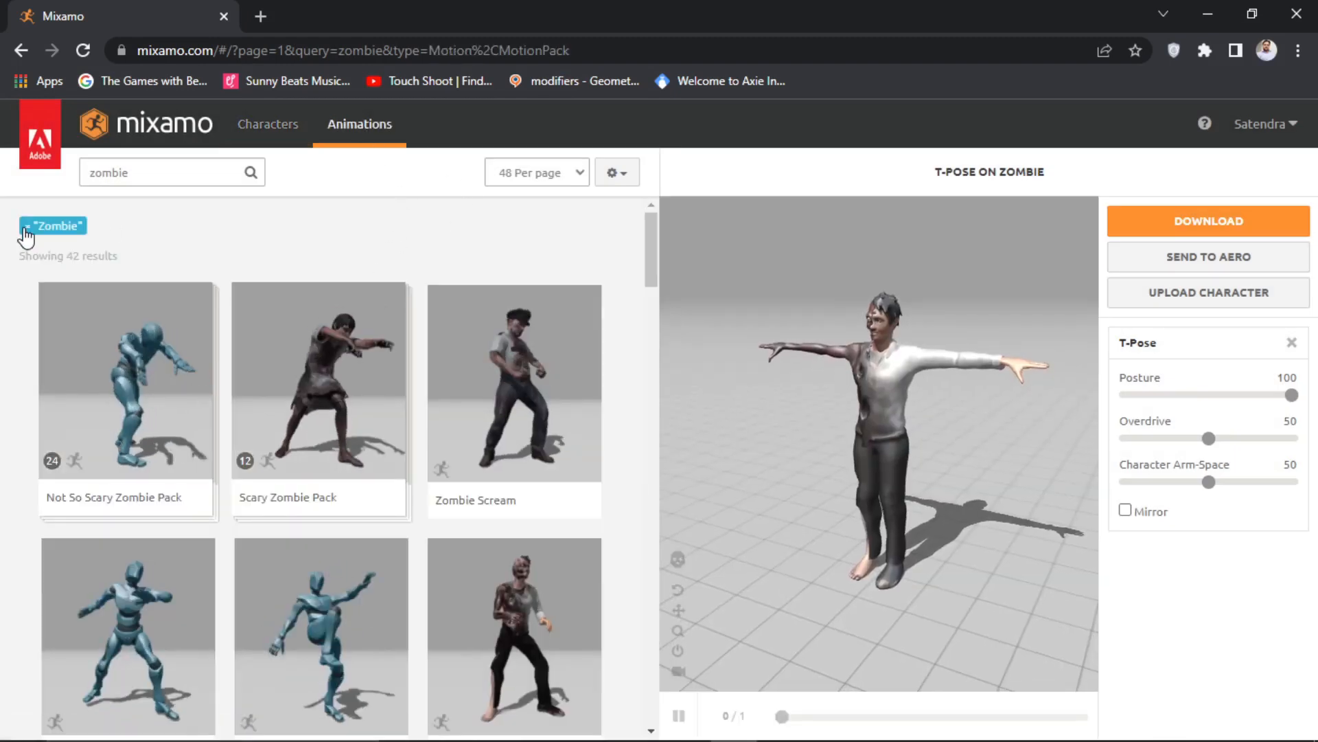
click(26, 226)
click(155, 176)
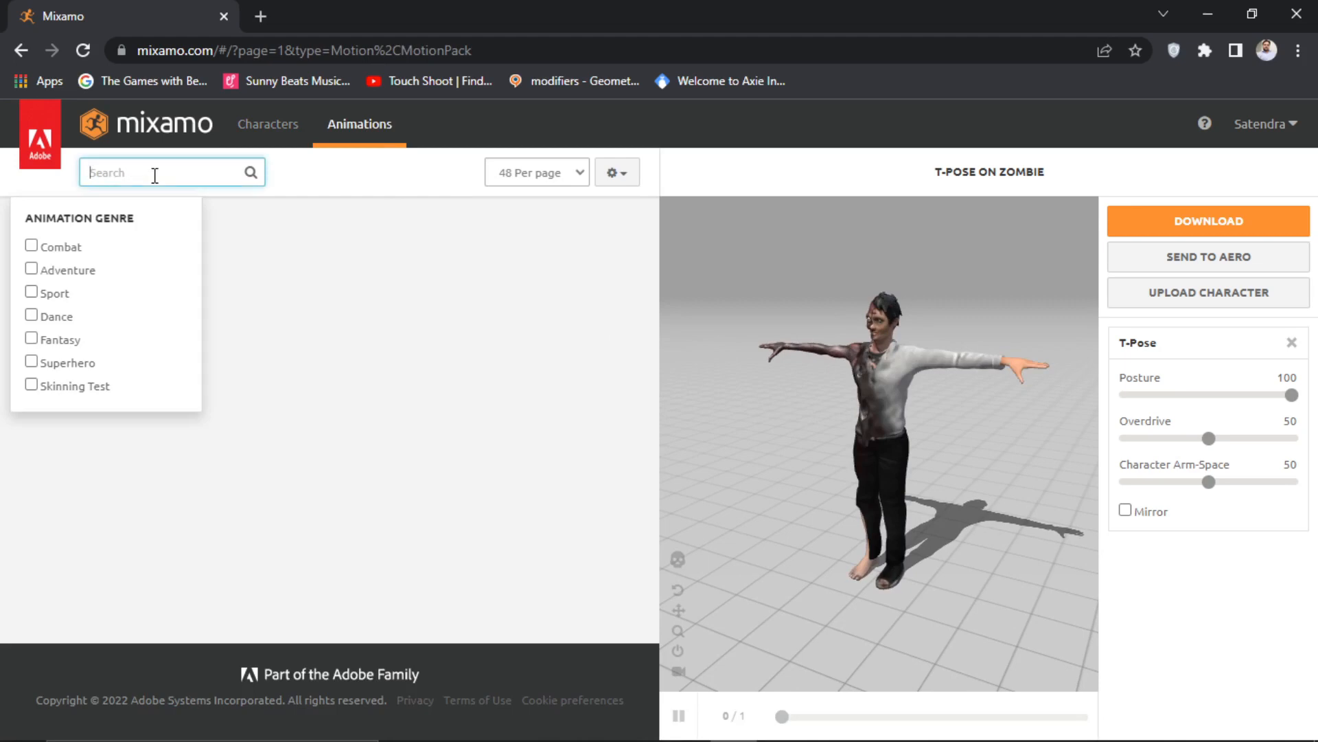
text(run)
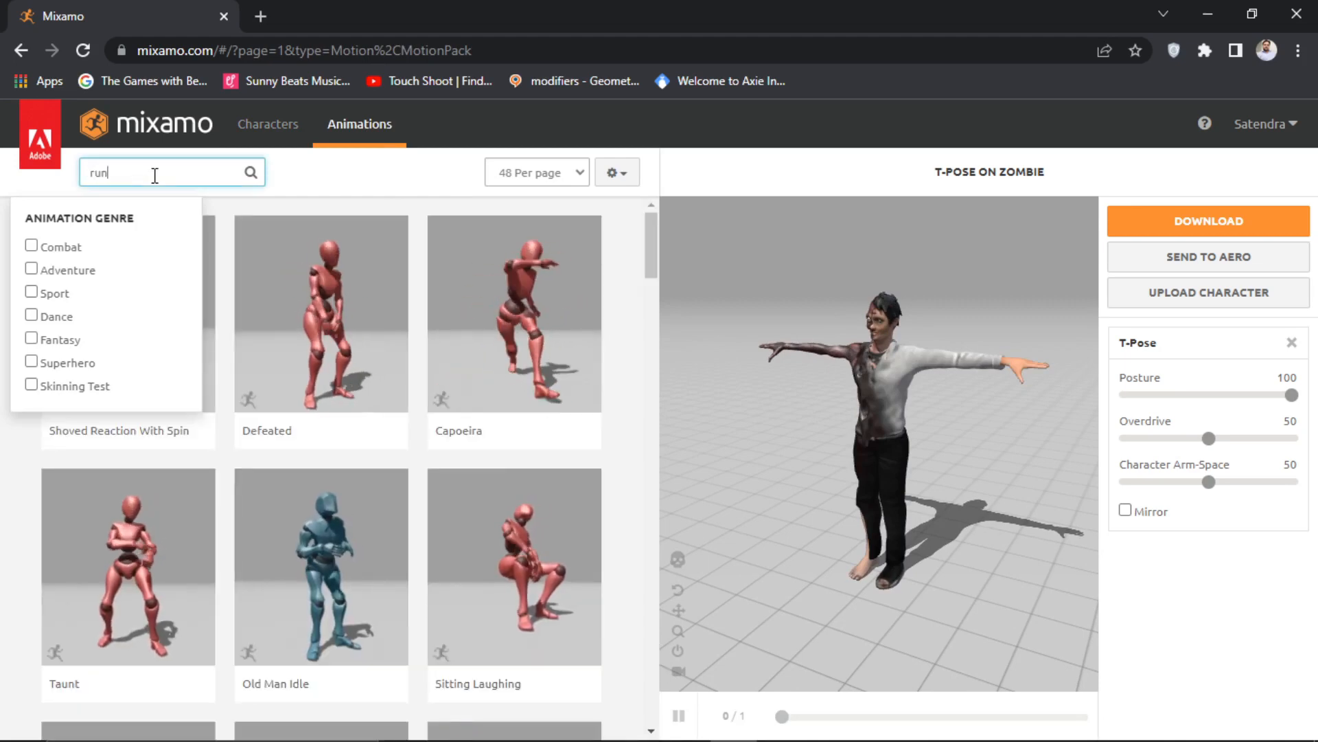
click(630, 252)
scroll(350, 460, down, 3)
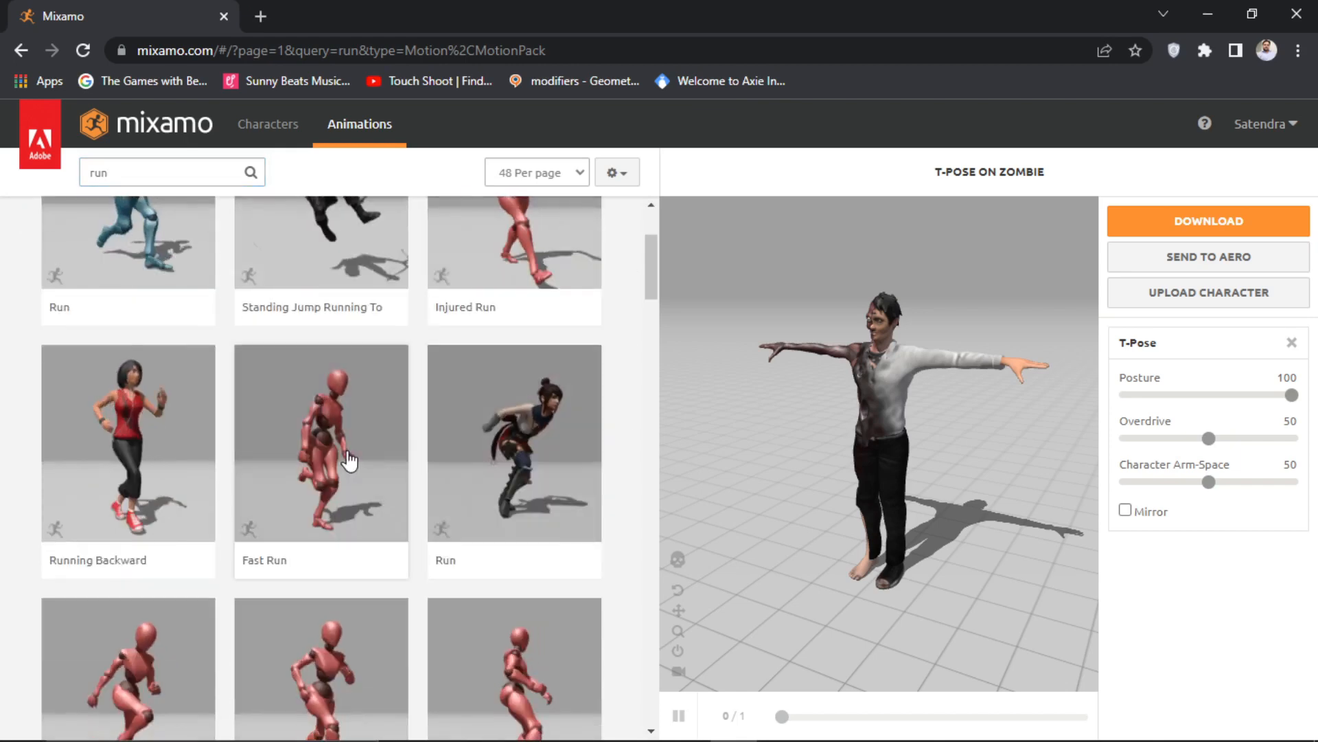
click(350, 460)
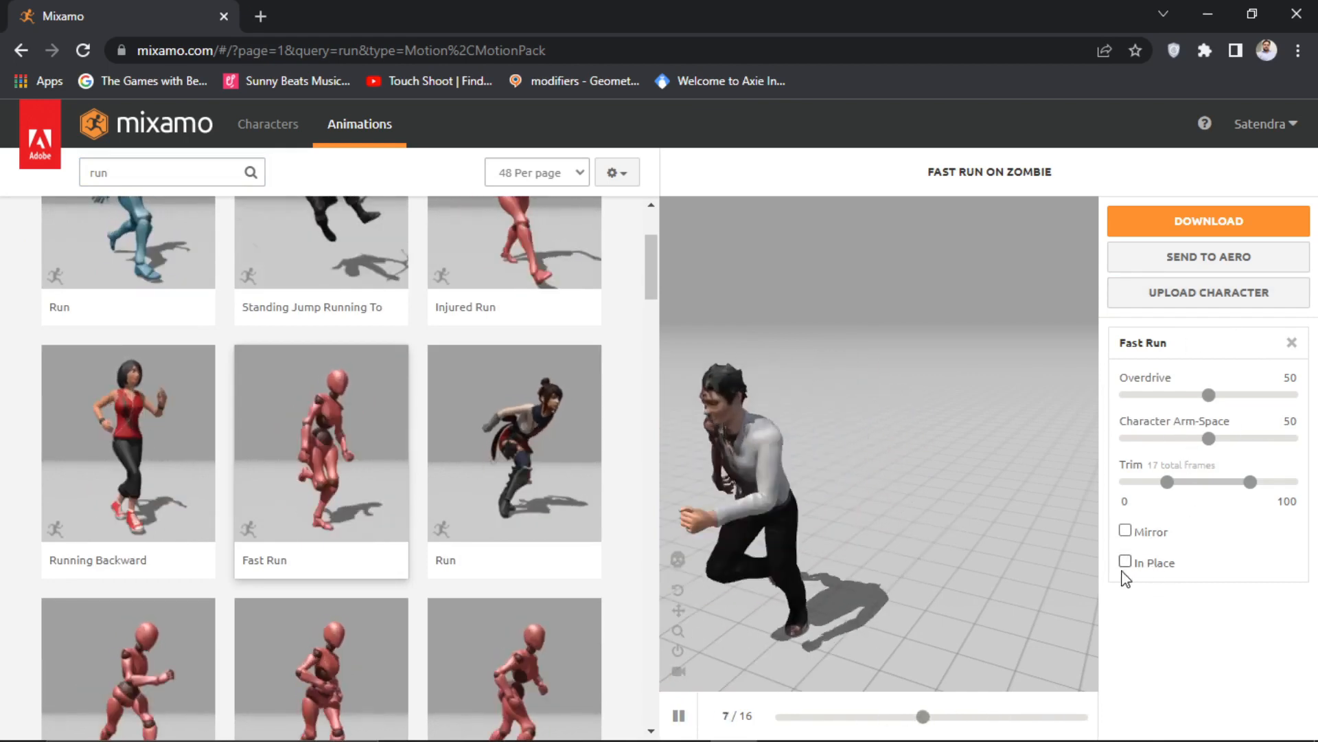
click(1125, 561)
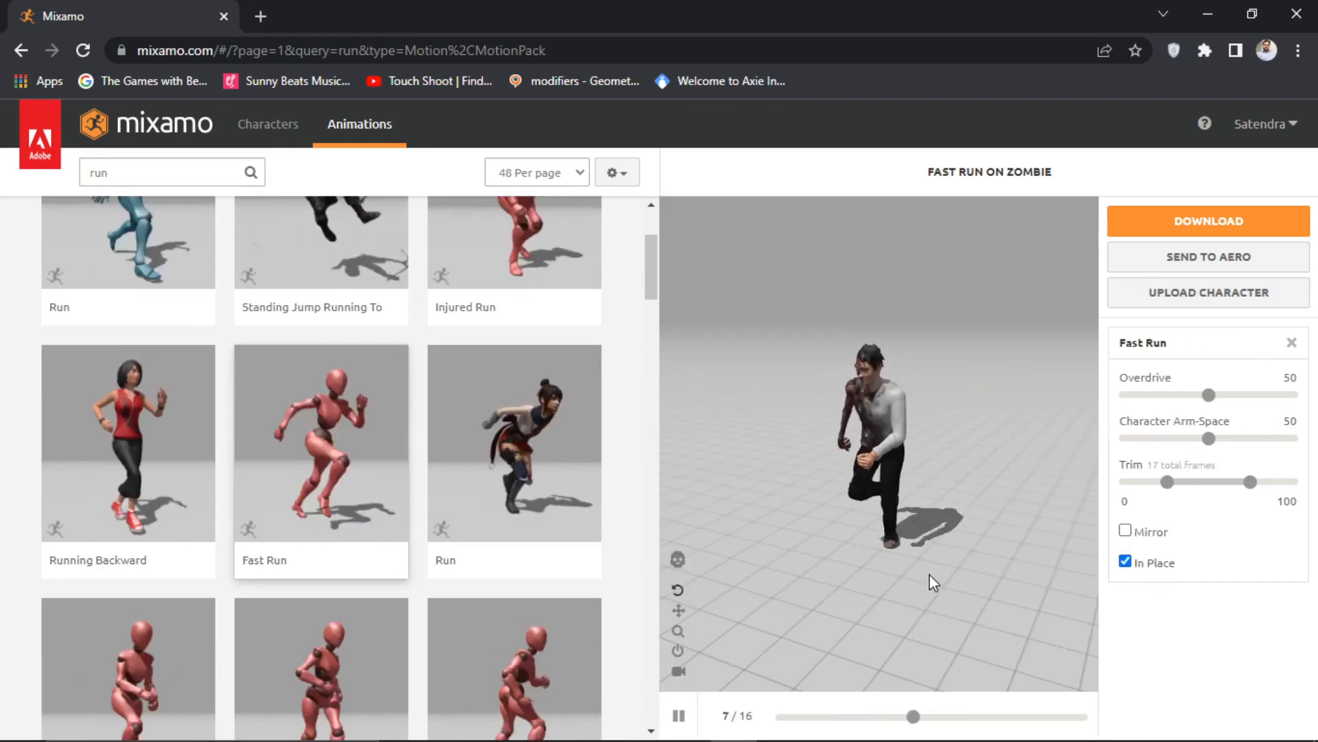
drag(932, 583, 851, 567)
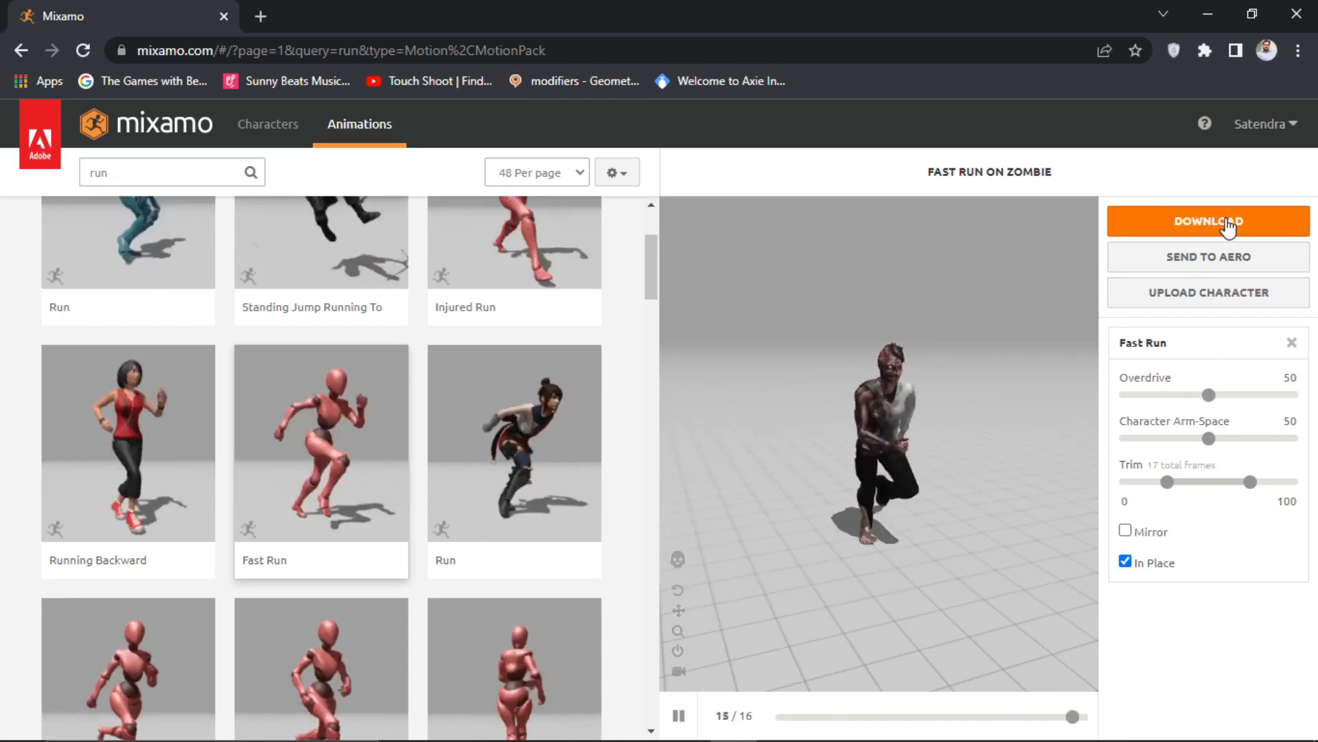
Download the Fast Run animation as FBX Binary with skin at 24 frames per second
click(1228, 226)
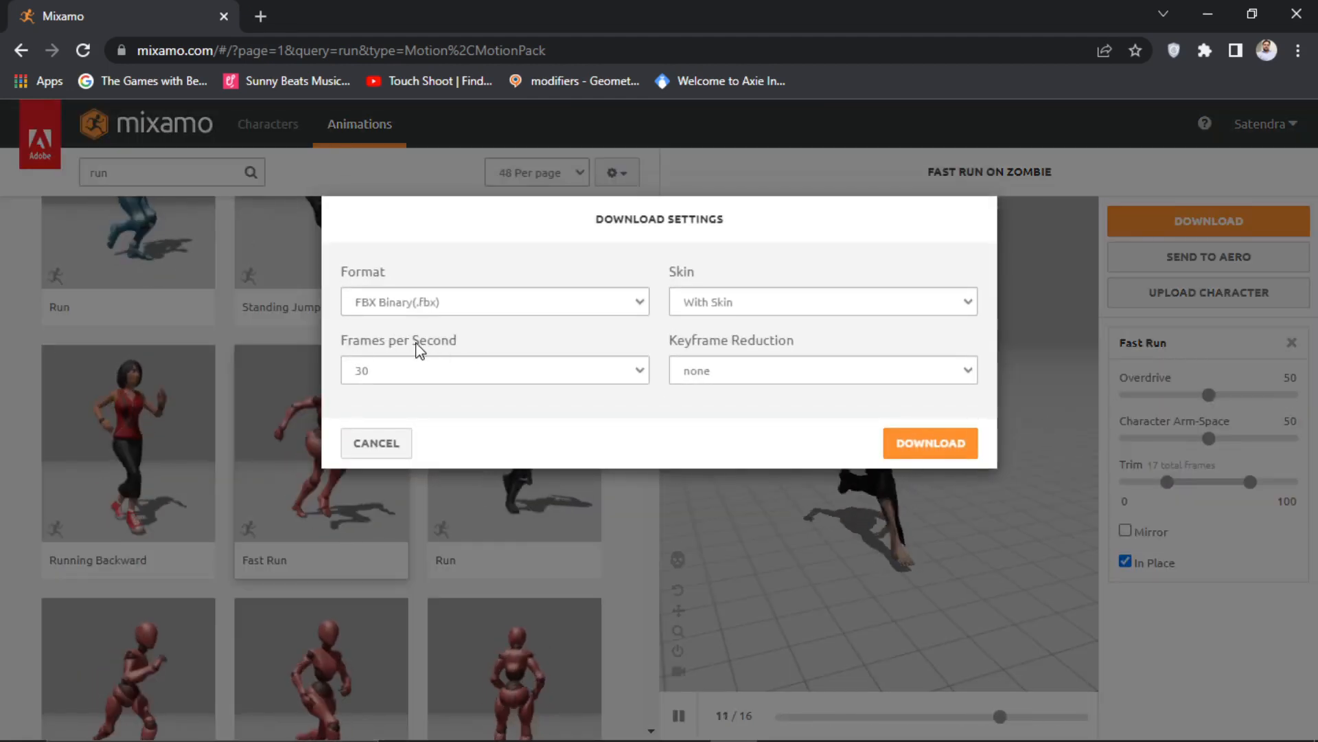
click(536, 373)
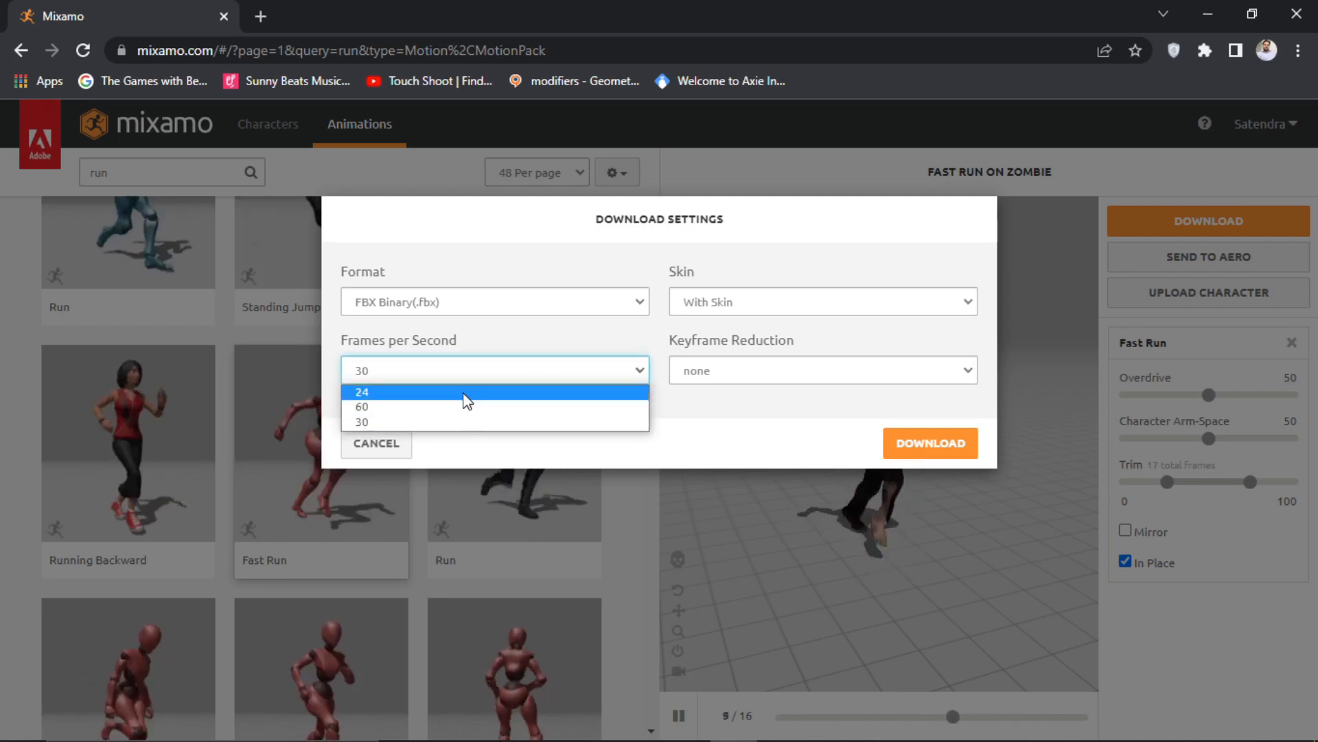
click(464, 396)
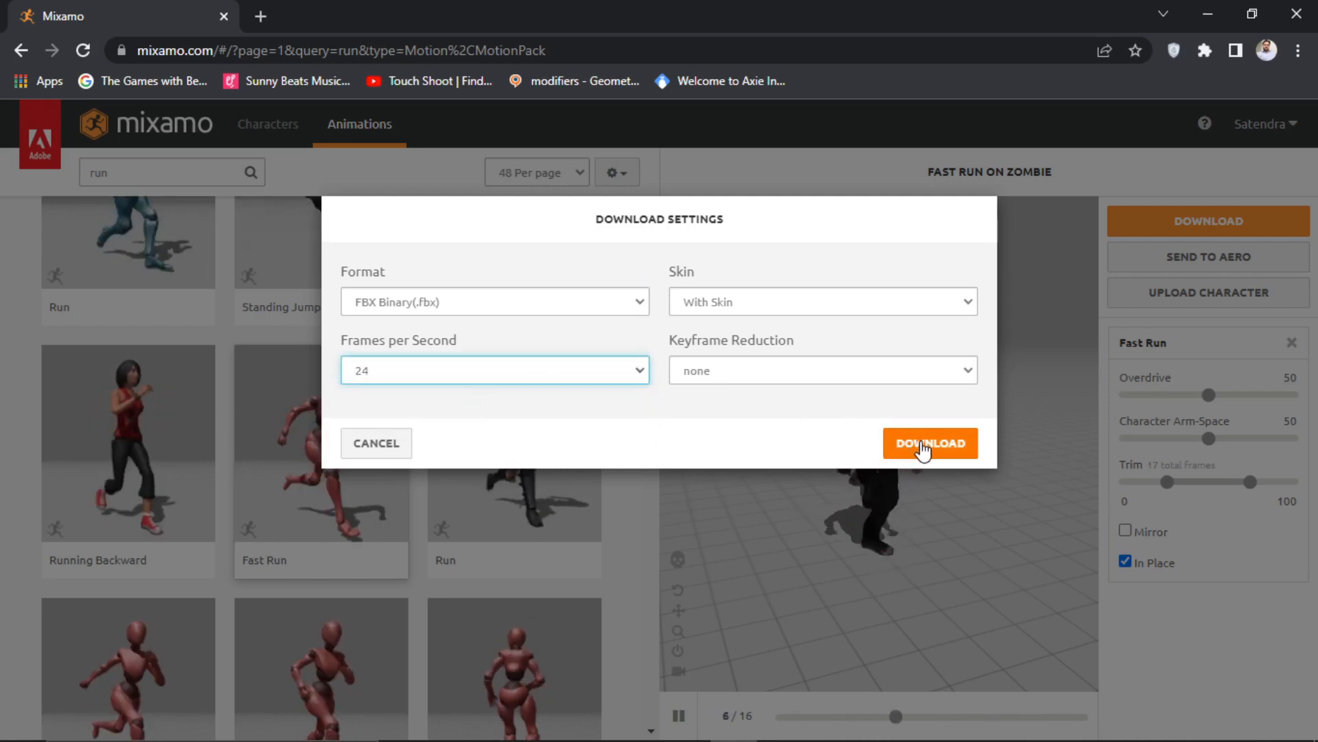
click(924, 445)
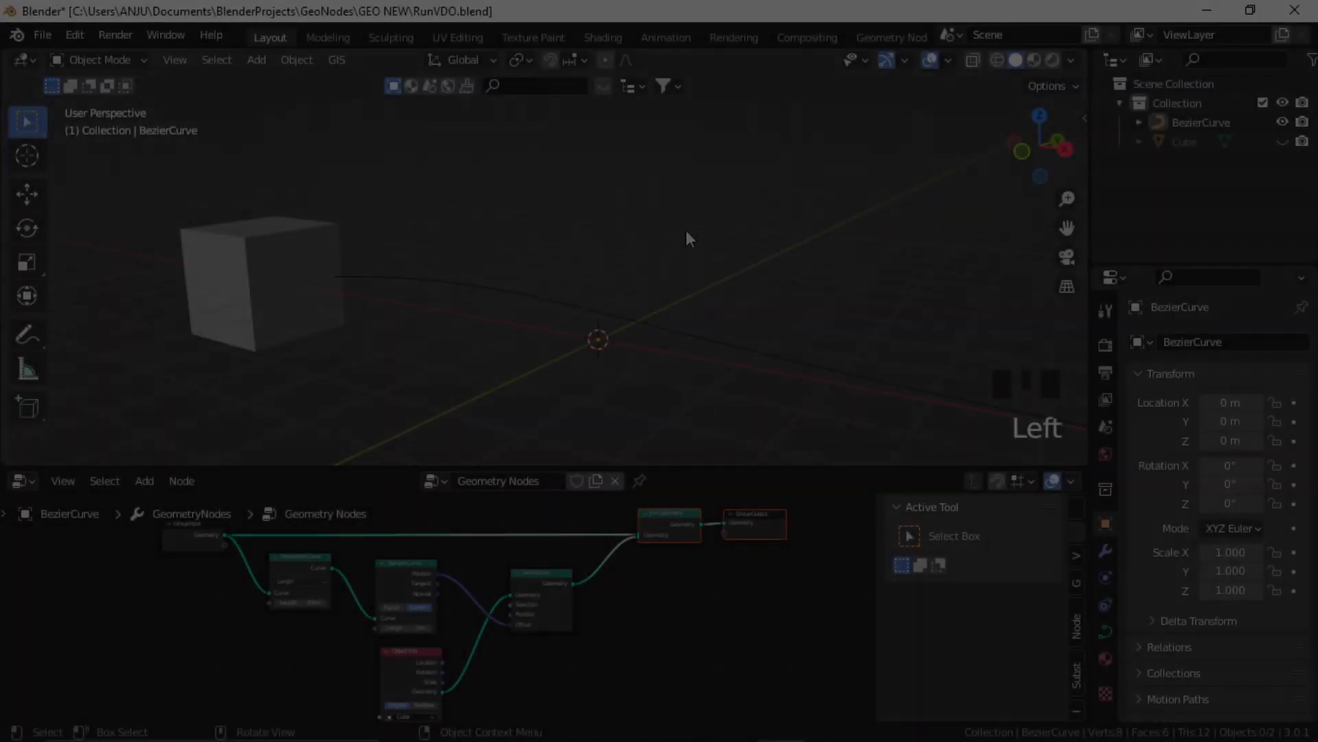
Switch to Blender and import the file Fast Run (8).fbx into the scene, leaving the imported objects deselected
middle_drag(685, 235, 676, 256)
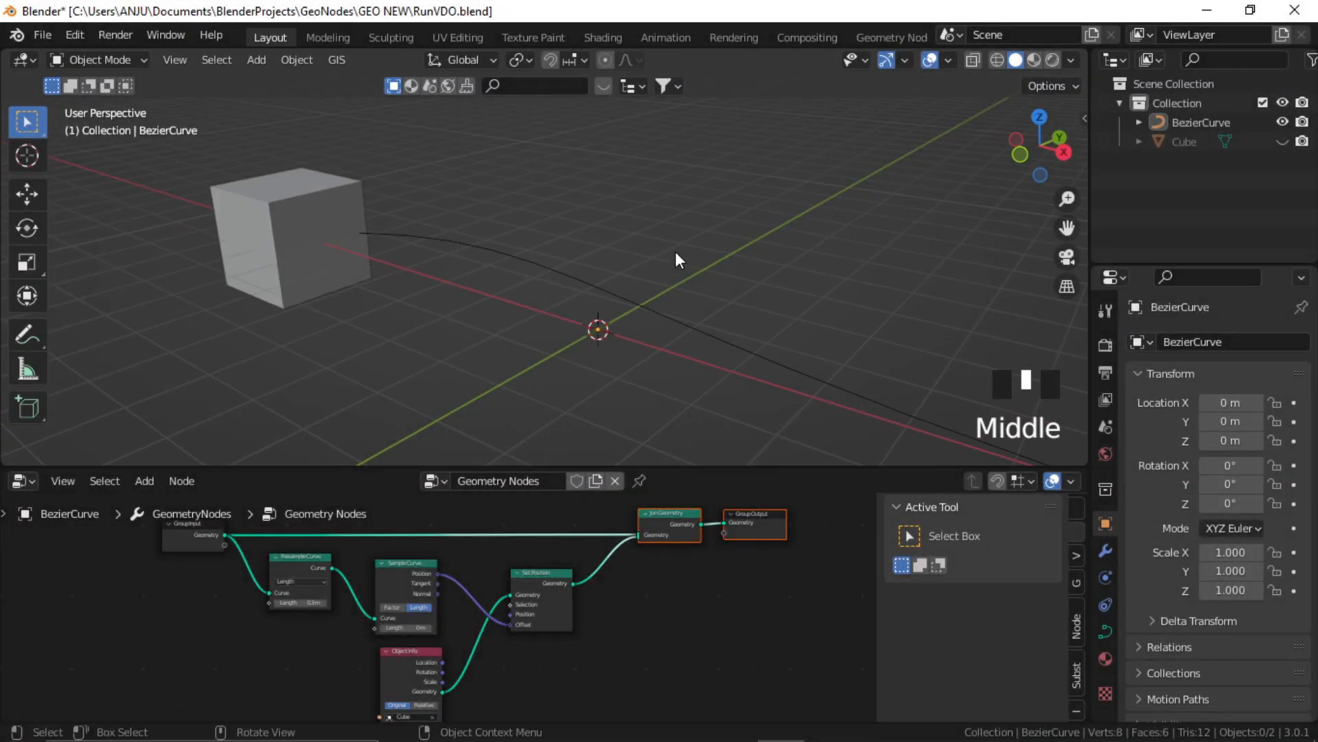
click(40, 36)
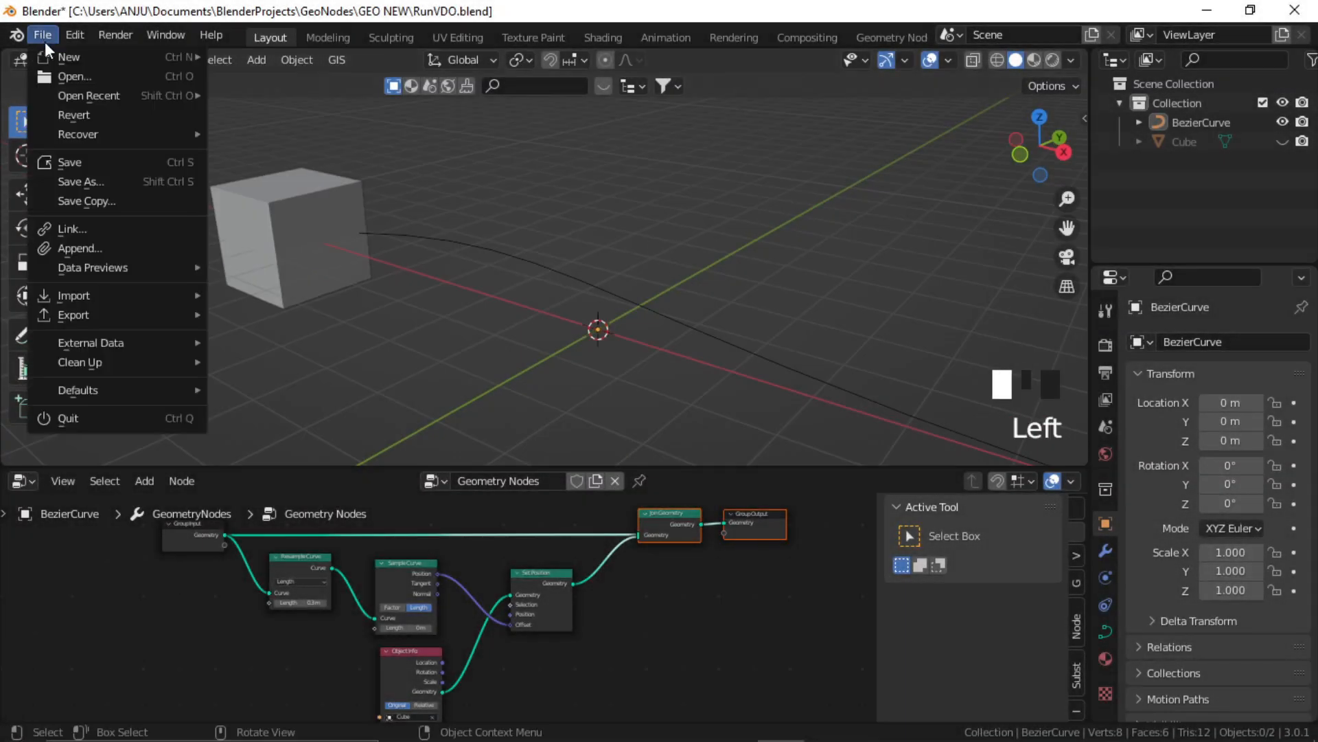
mouse_move(146, 296)
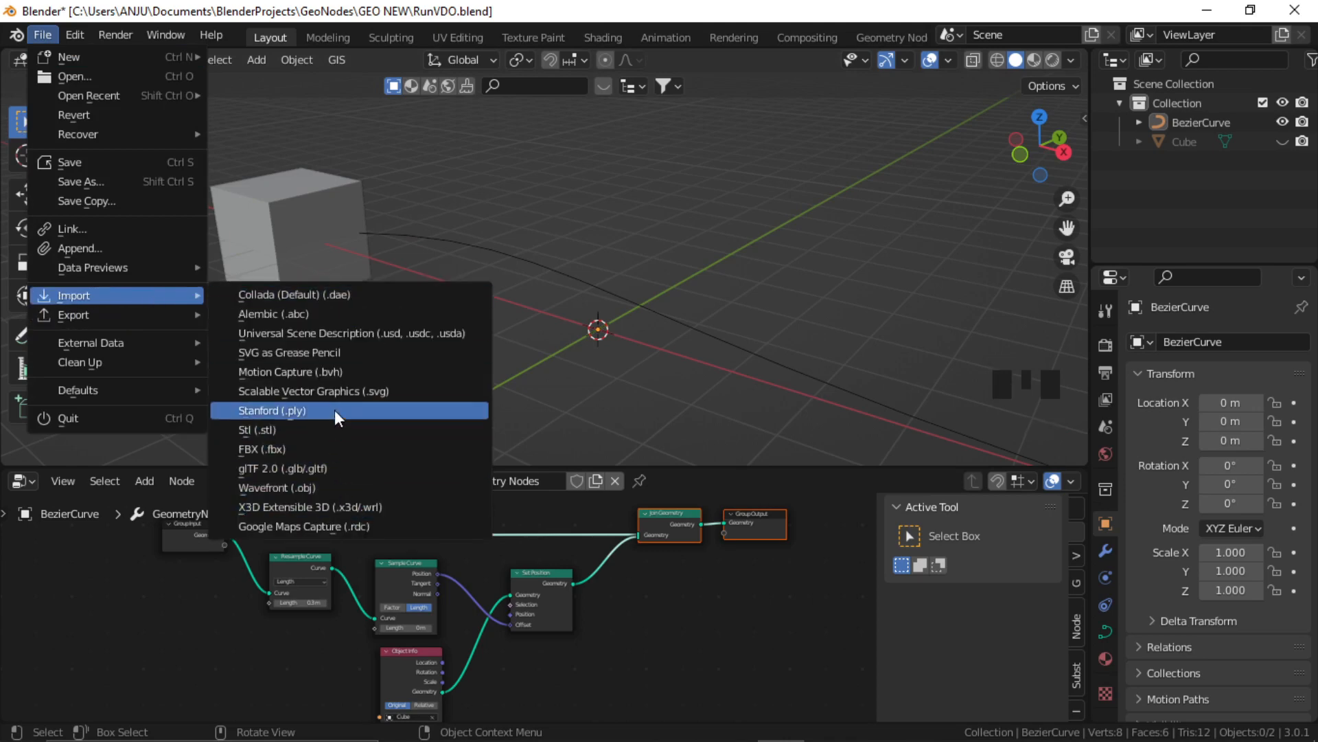
click(327, 447)
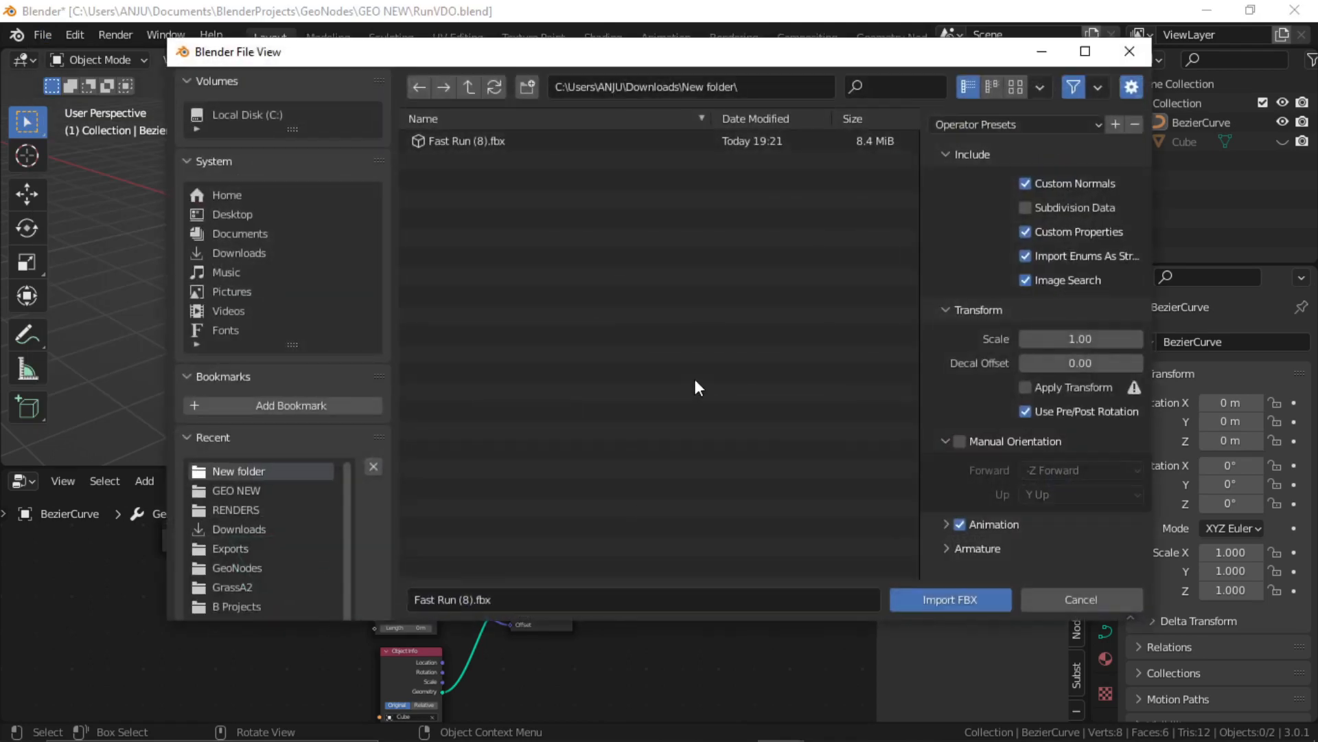
double_click(480, 142)
click(749, 274)
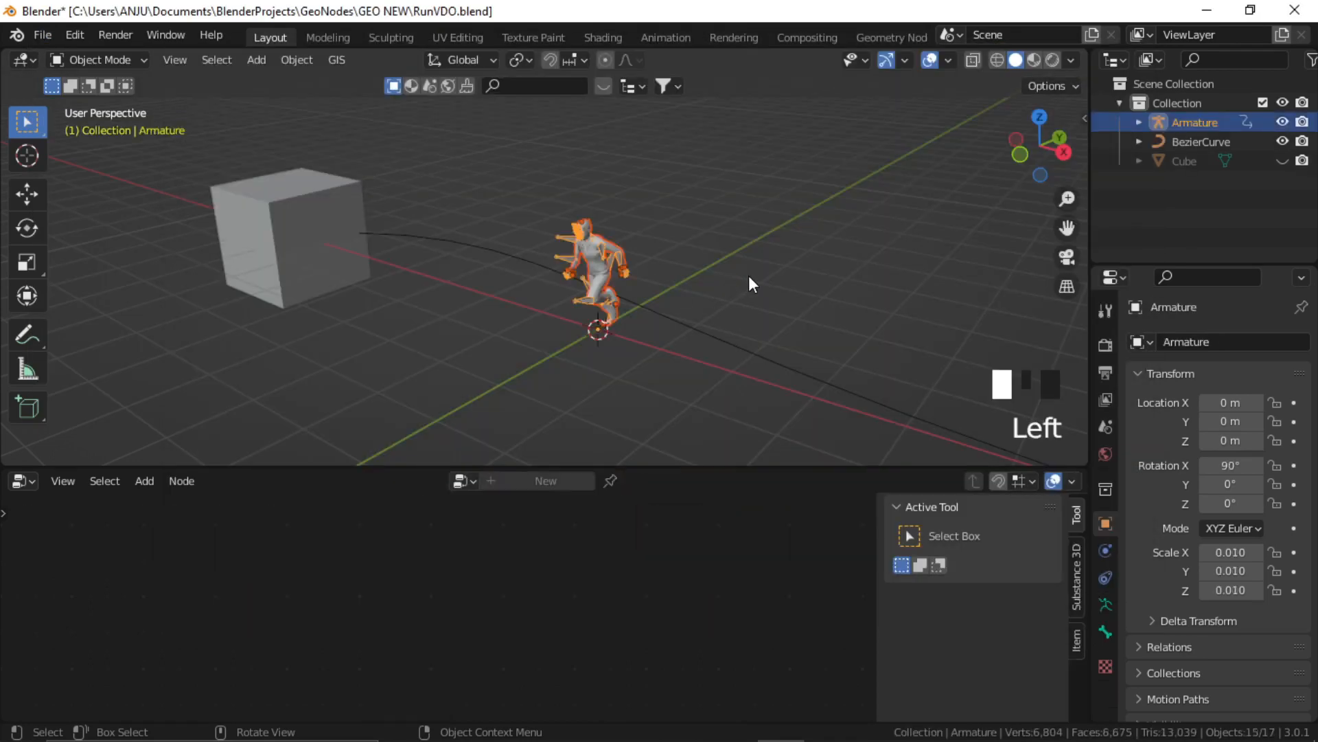
scroll(604, 314, up, 3)
middle_drag(603, 314, 612, 289)
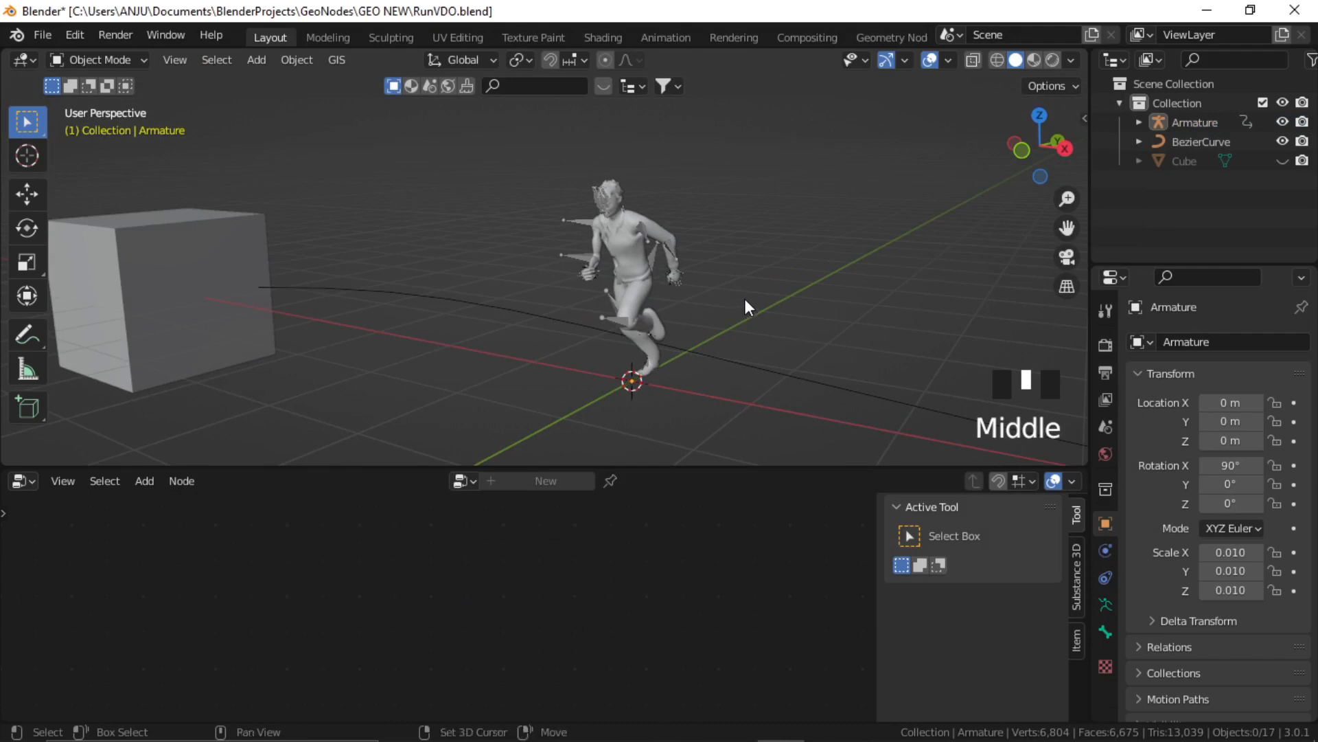
shift+middle_drag(744, 298, 789, 290)
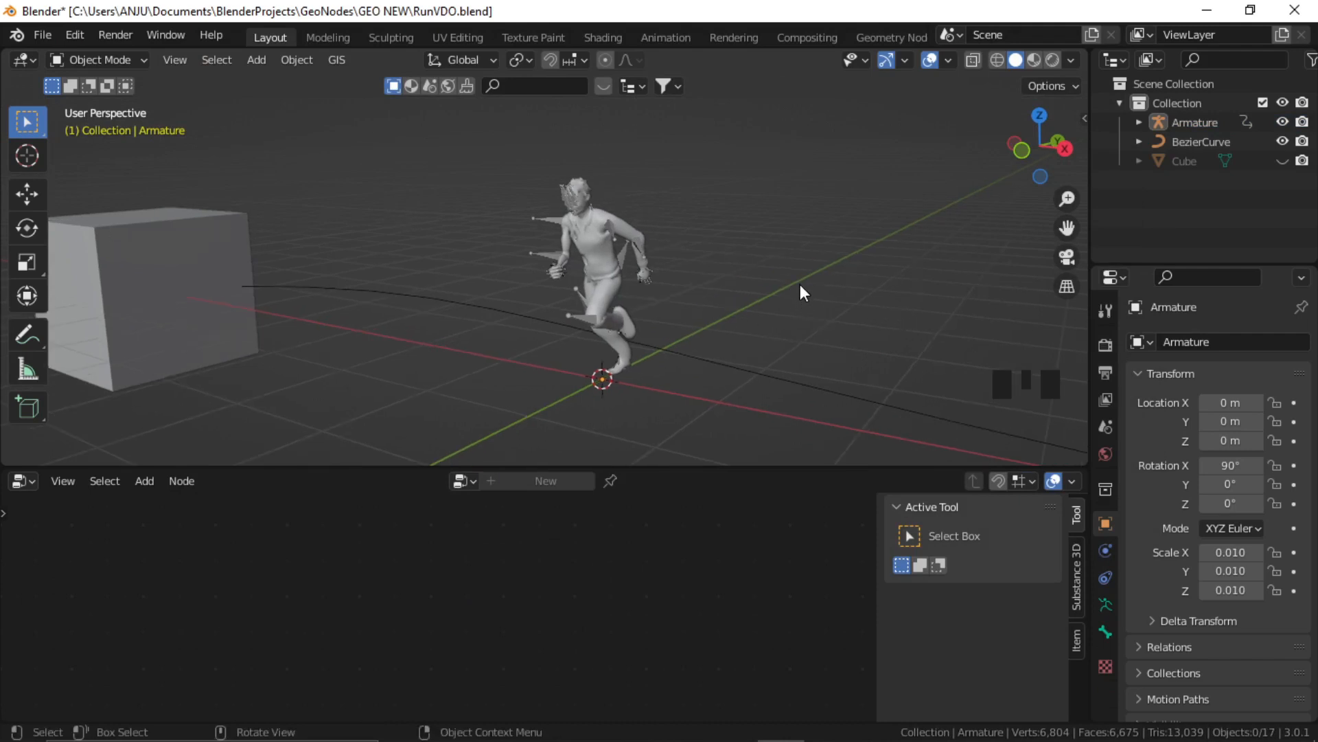
Select the zombie's armature and examine its animation keyframes in the Timeline
click(547, 217)
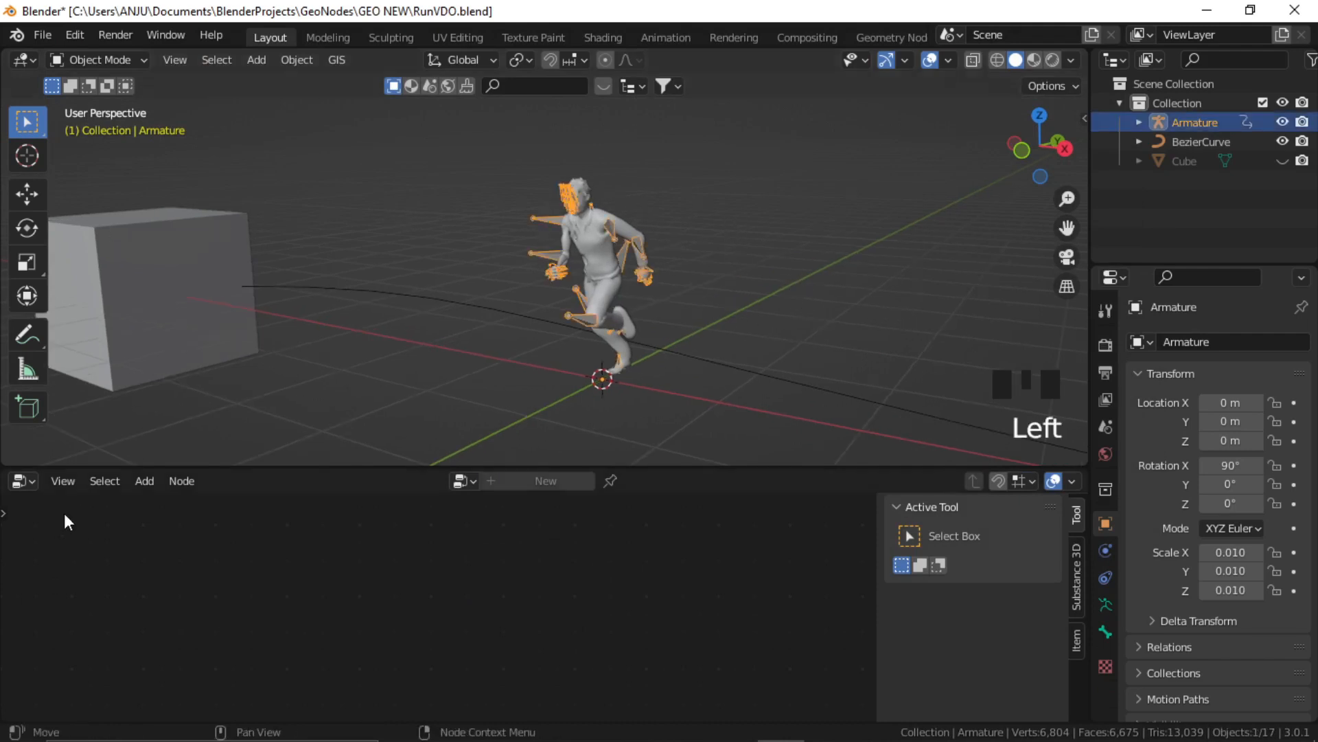
click(30, 483)
click(278, 294)
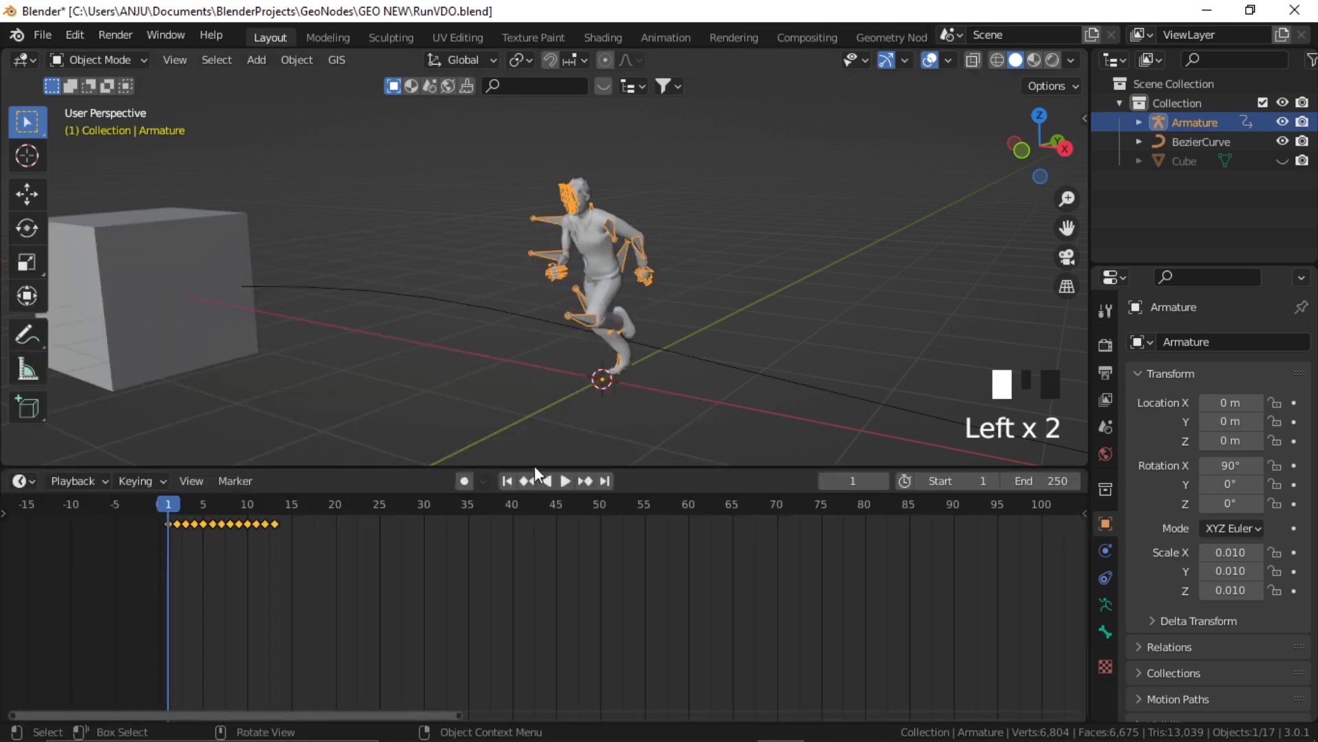
scroll(241, 530, up, 3)
middle_drag(241, 529, 365, 540)
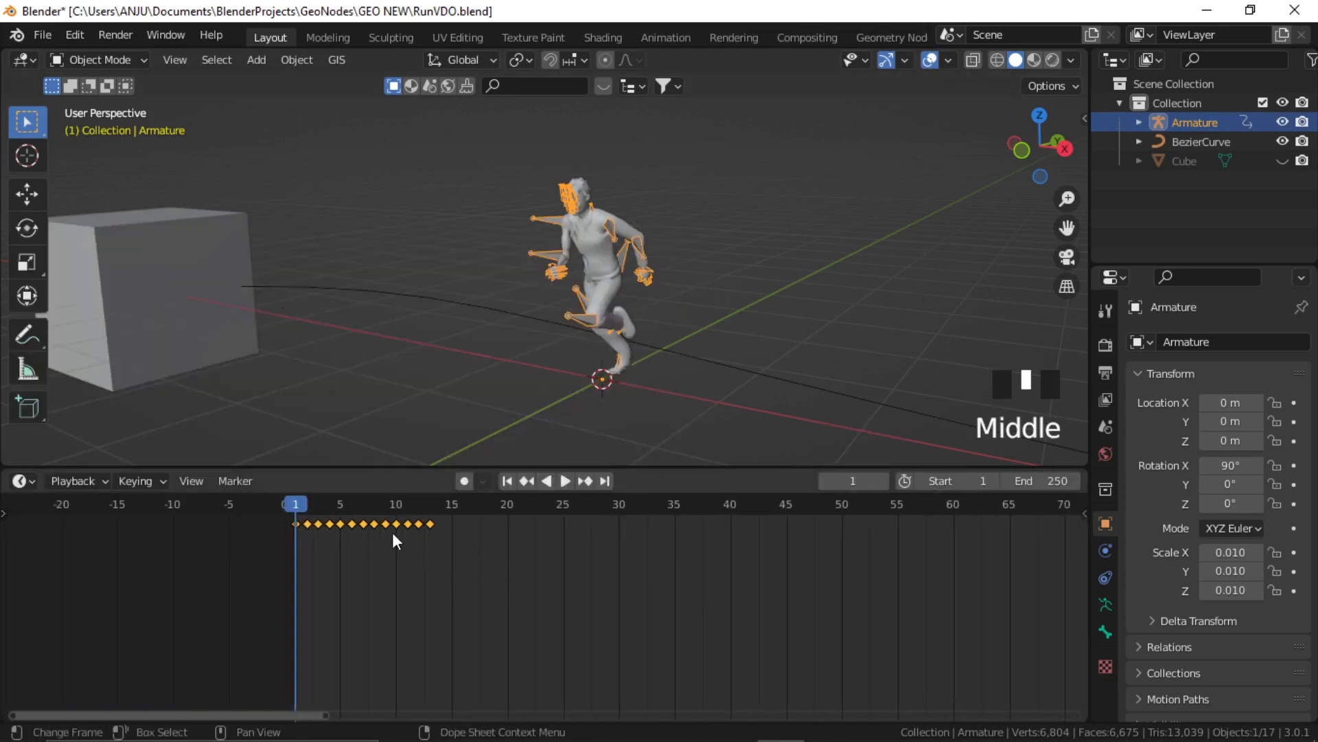
scroll(483, 559, down, 2)
middle_drag(489, 559, 318, 555)
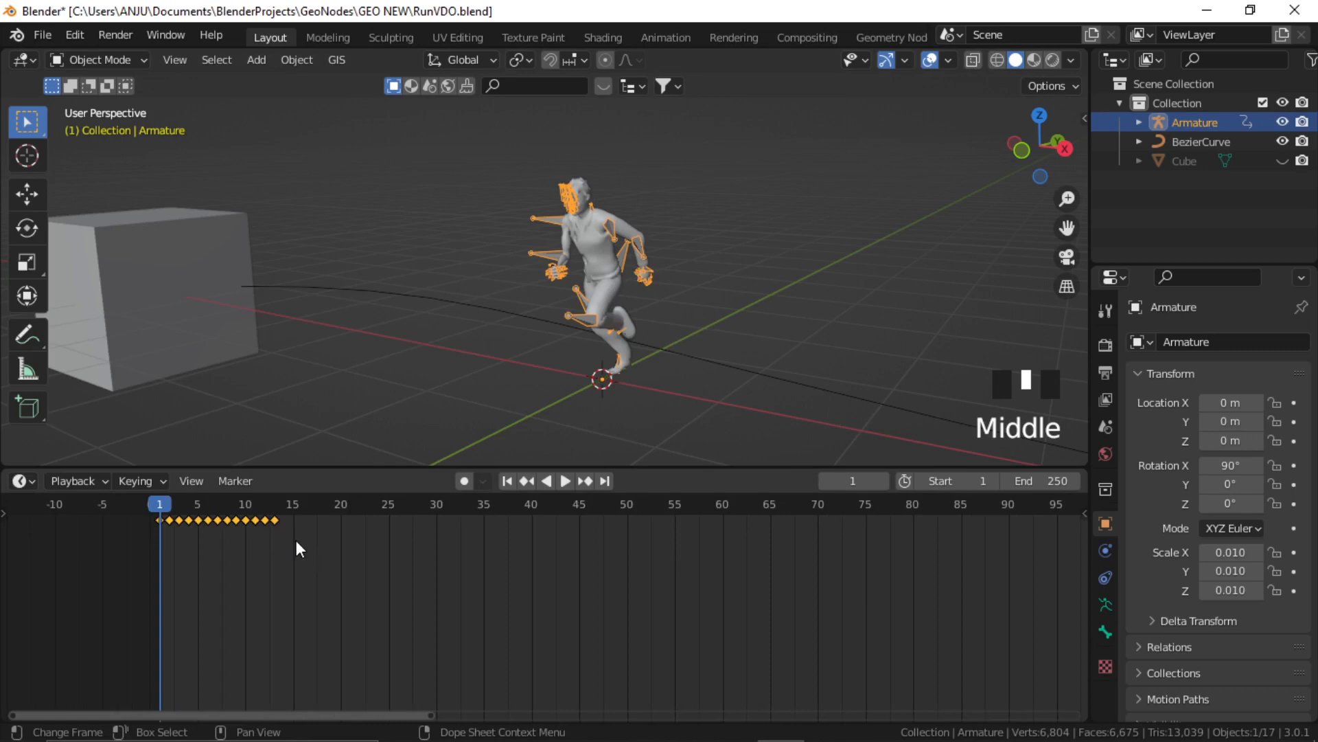
Show the Nonlinear Animation editor and push the armature's Mixamo action down into an NLA strip
click(18, 482)
click(303, 354)
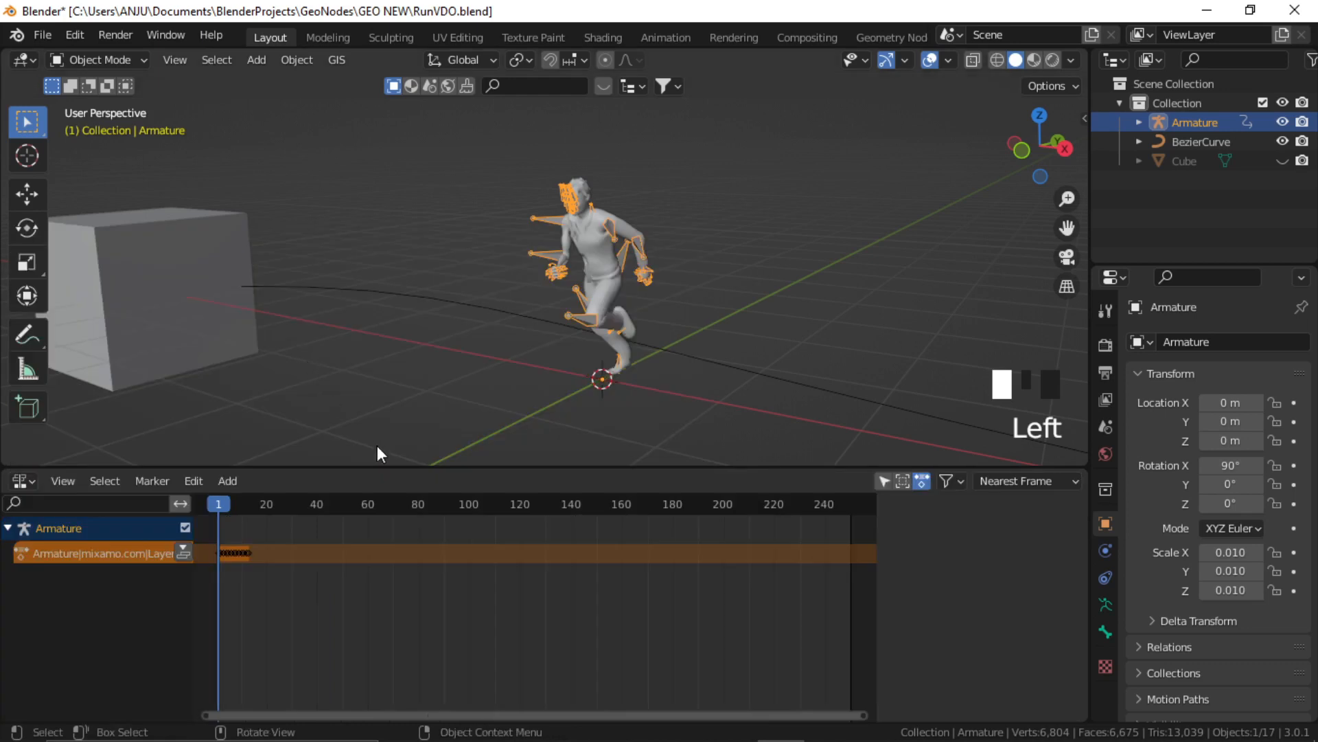
click(182, 550)
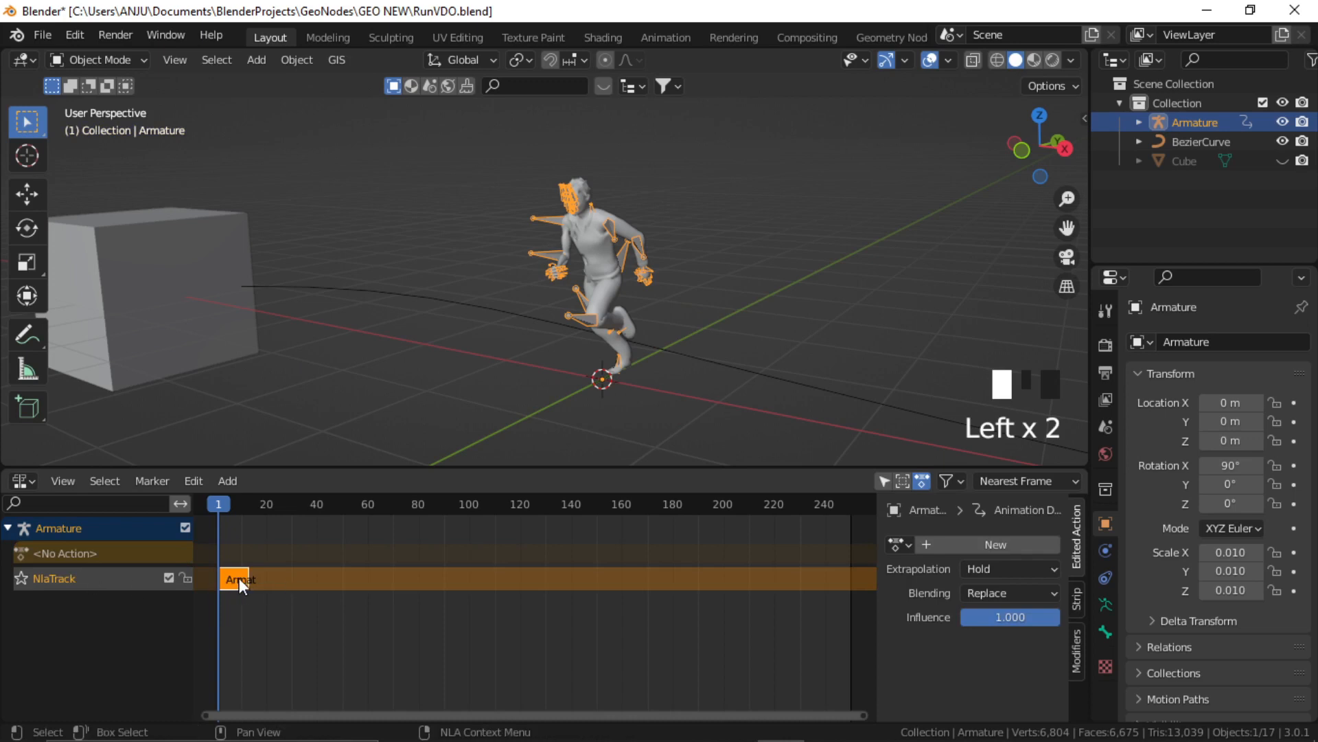
Create a new action for the armature and name it Z1
click(989, 546)
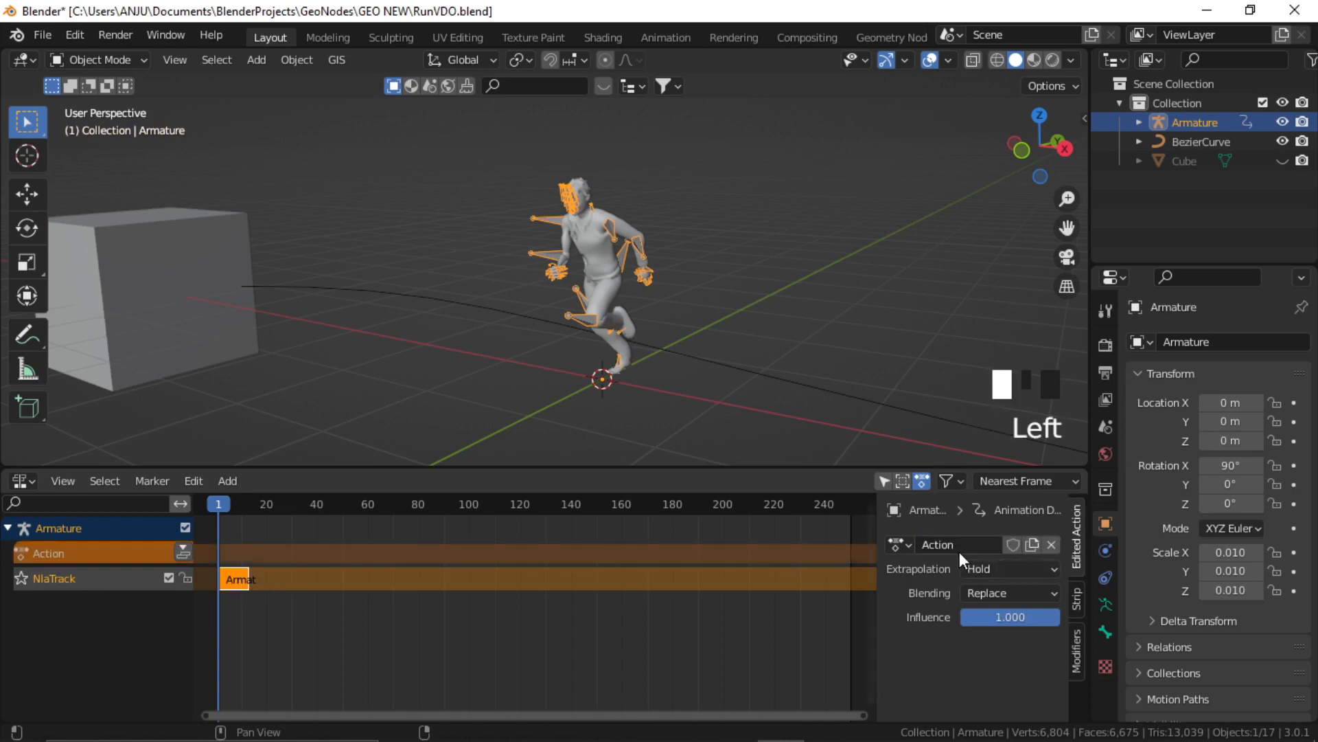
click(959, 551)
text(Z)
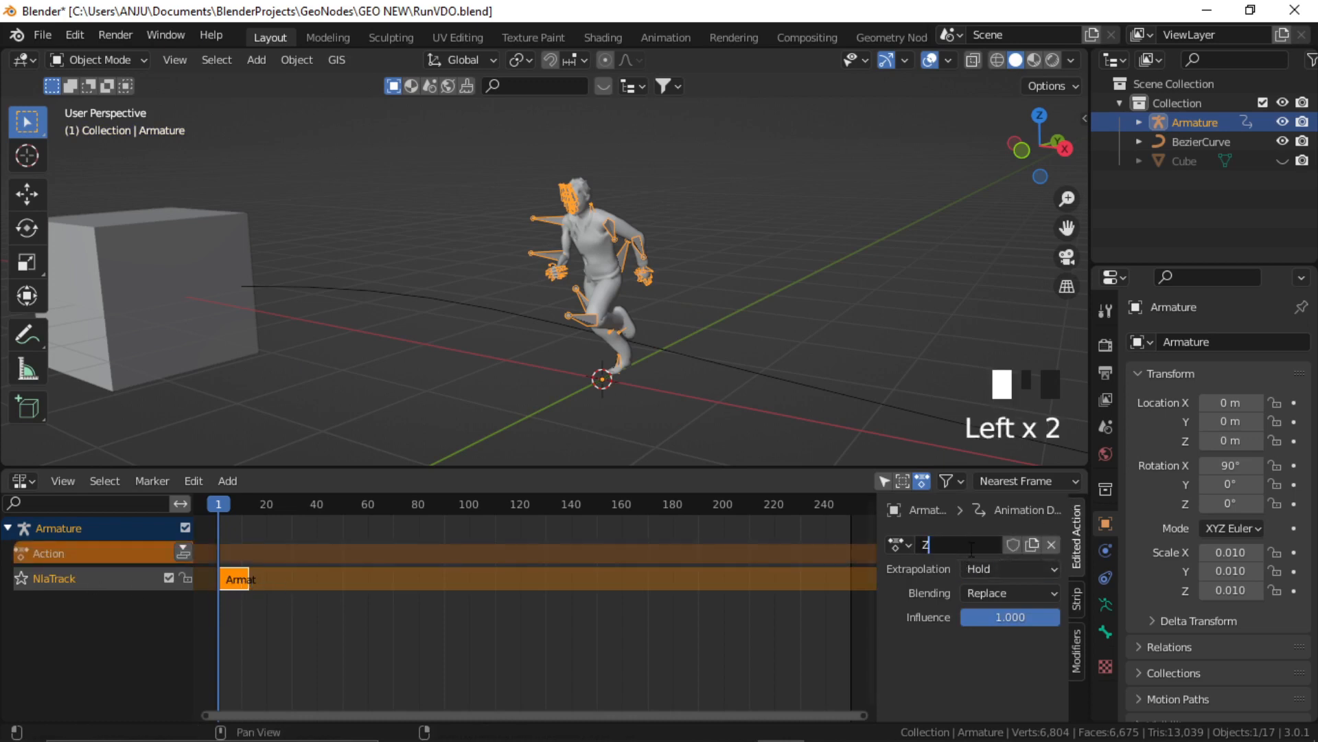
text(1)
key(Return)
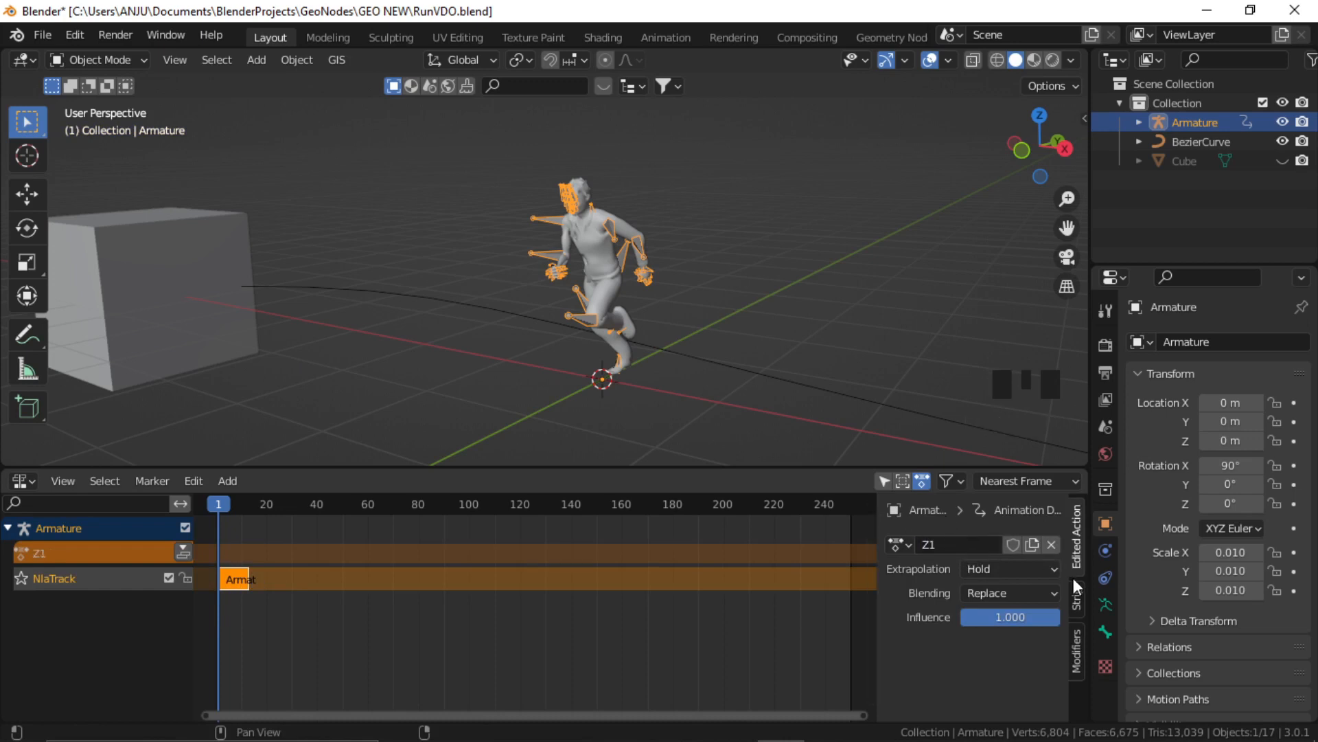
Set the run strip's Repeat to 30 in its Action Clip settings, deselect the armature and play the animation
click(1077, 599)
scroll(1000, 591, down, 6)
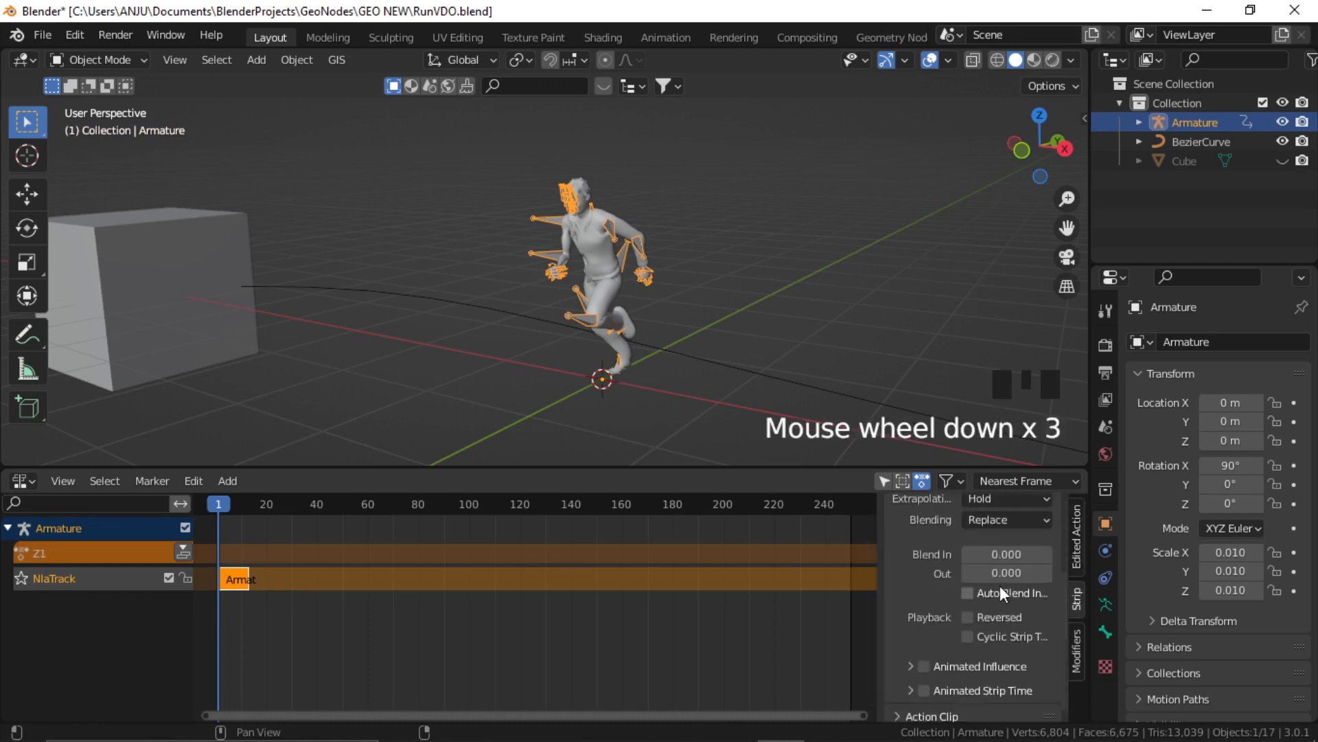
click(901, 709)
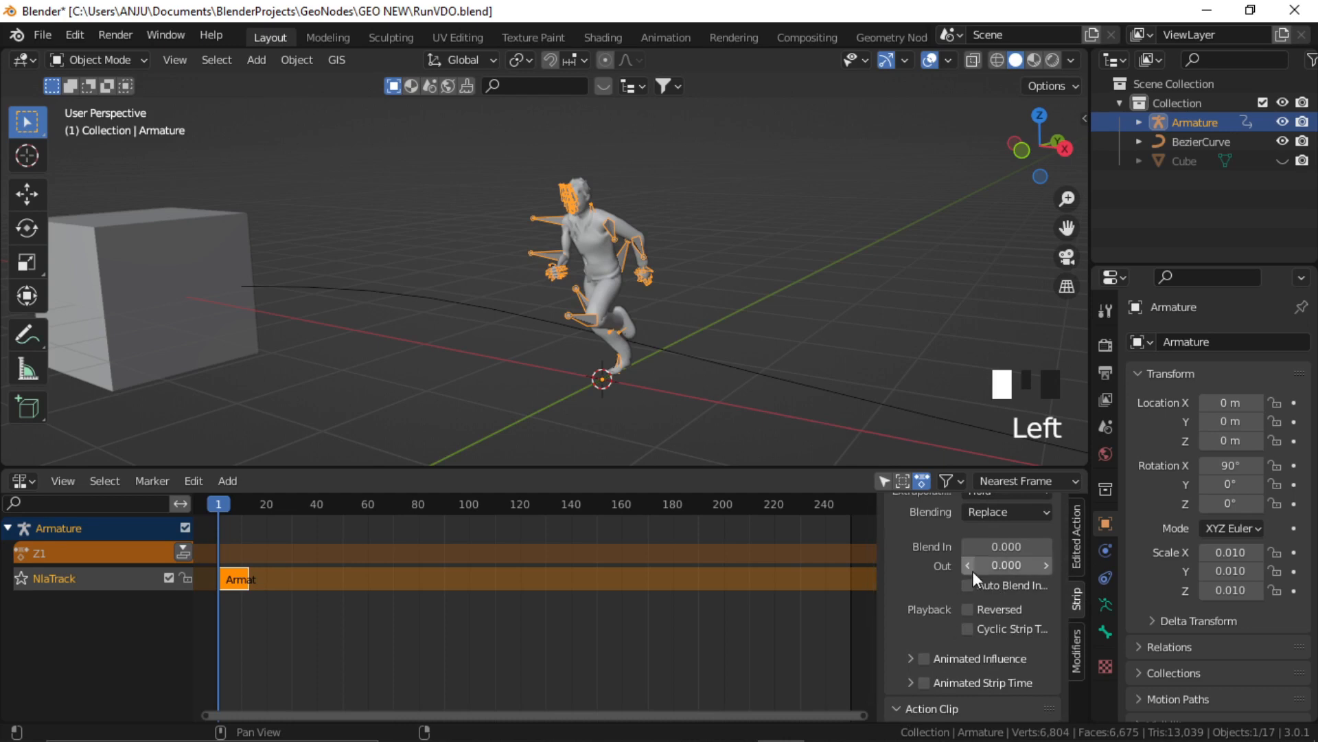
scroll(973, 571, down, 4)
scroll(972, 572, down, 1)
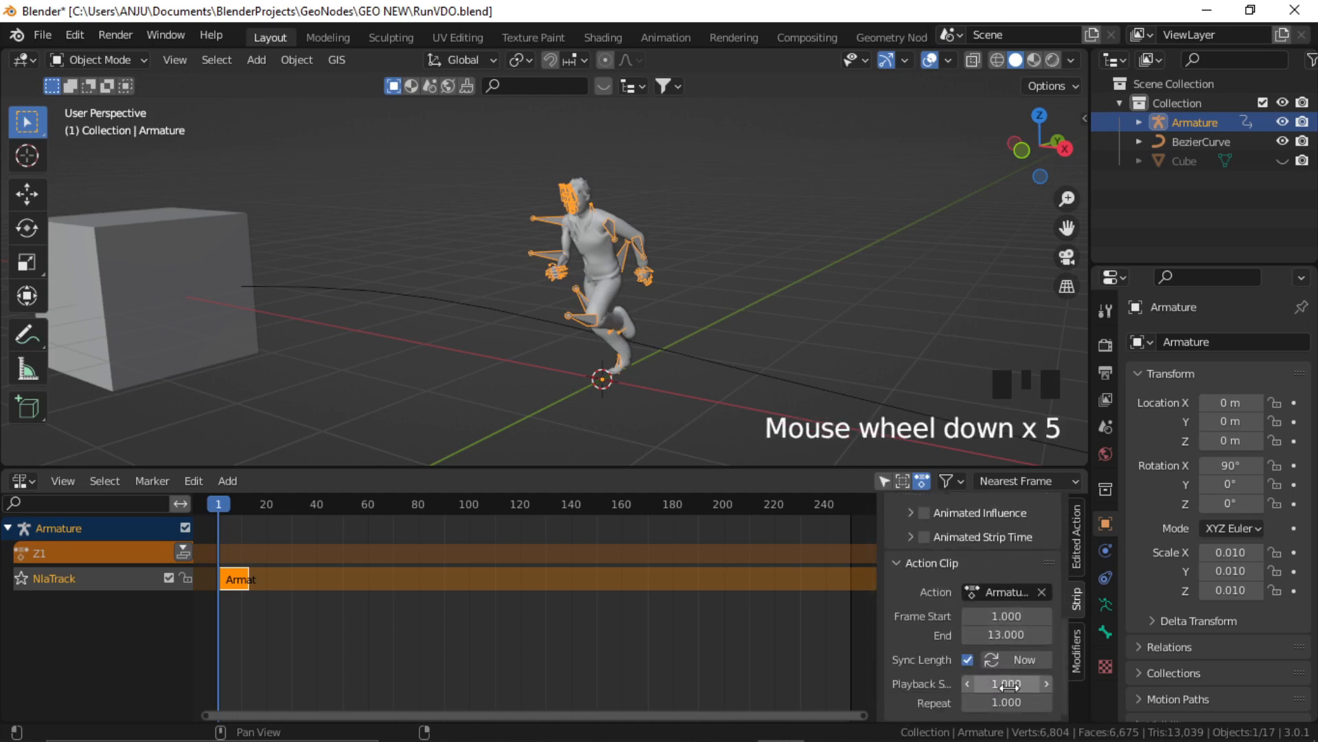
drag(996, 702, 1167, 701)
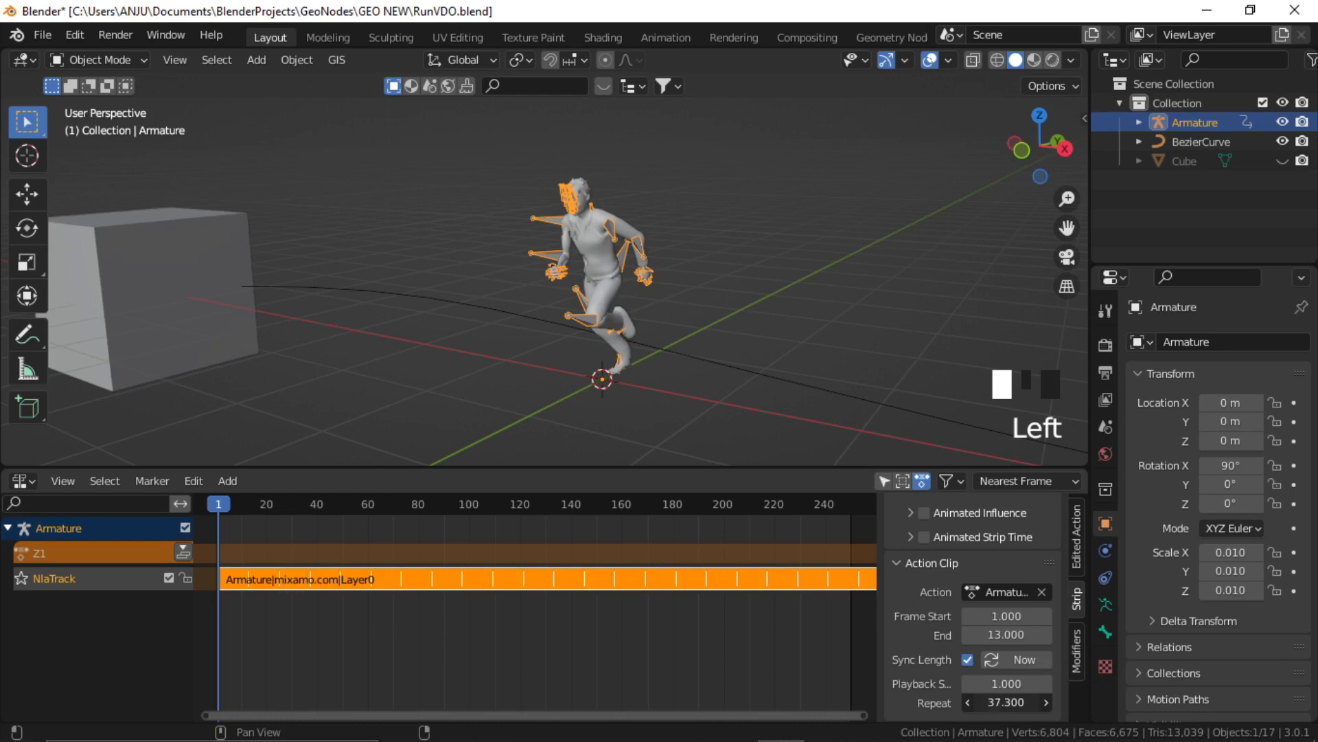
click(1007, 702)
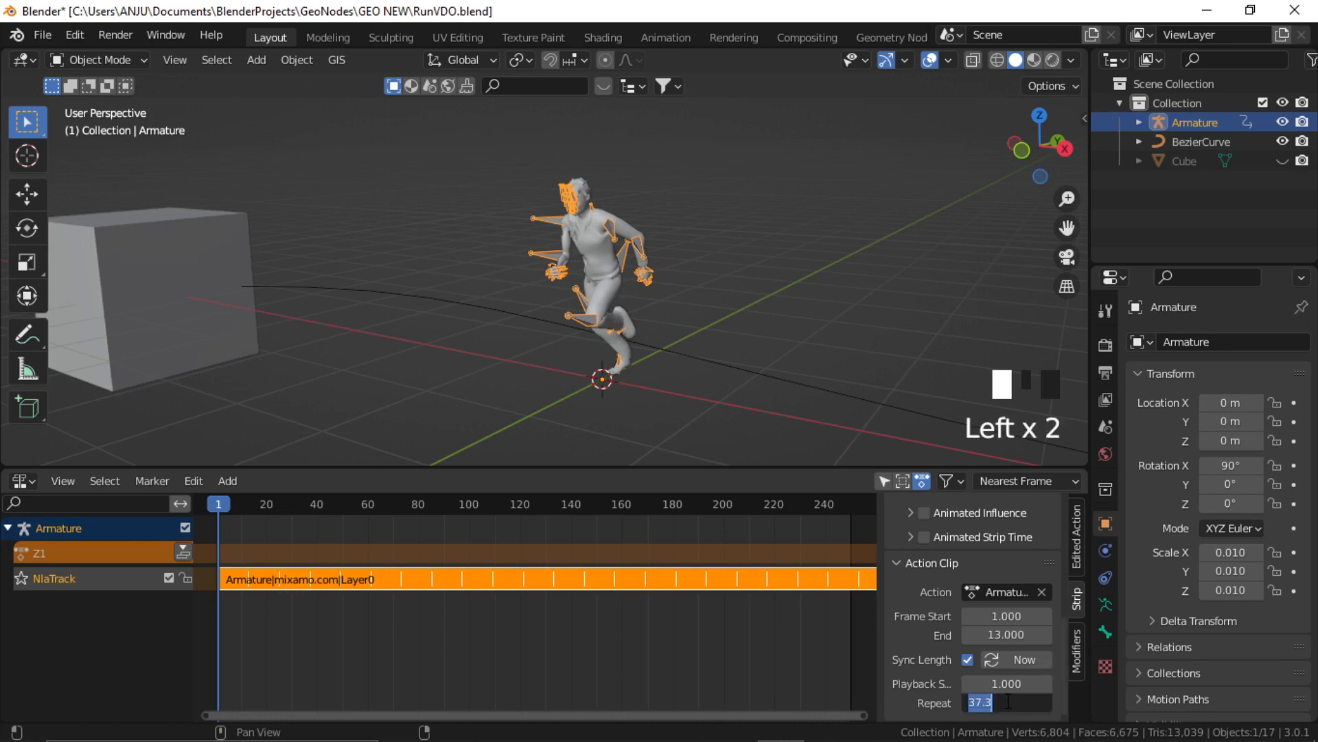
key(Return)
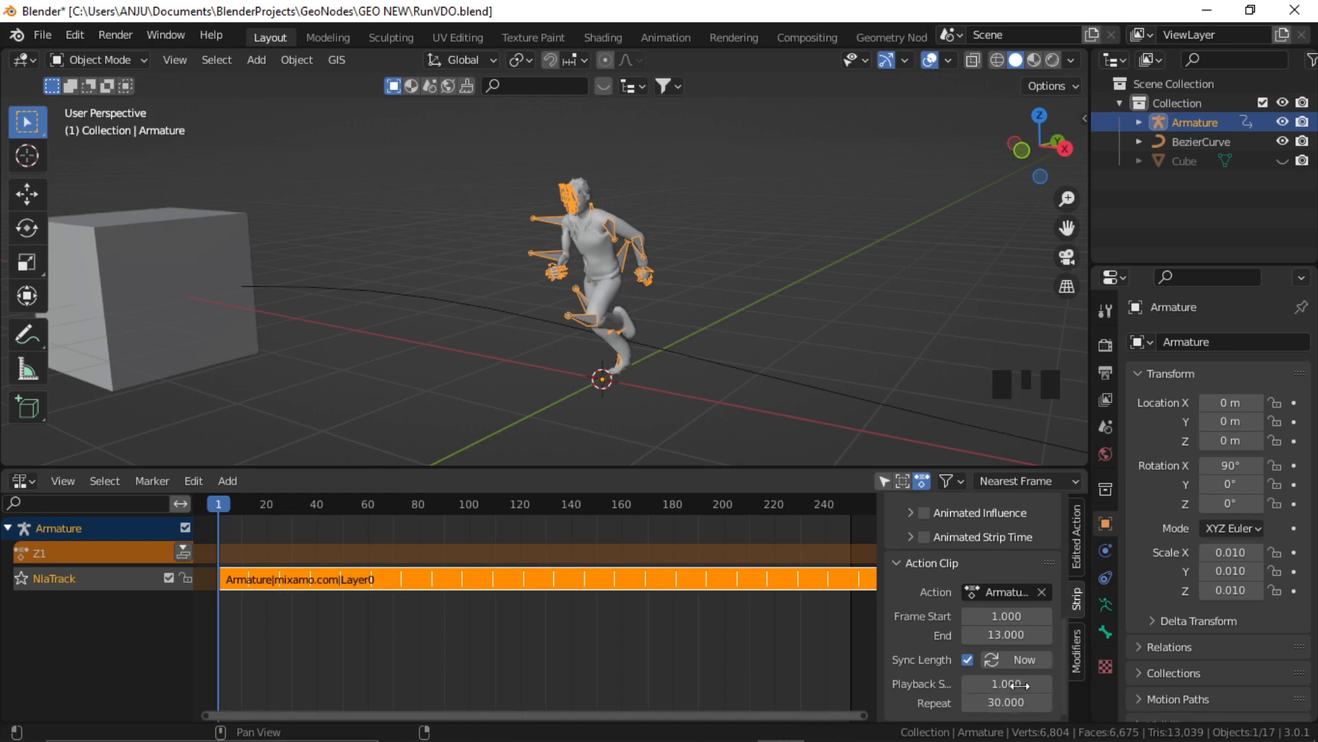
click(755, 305)
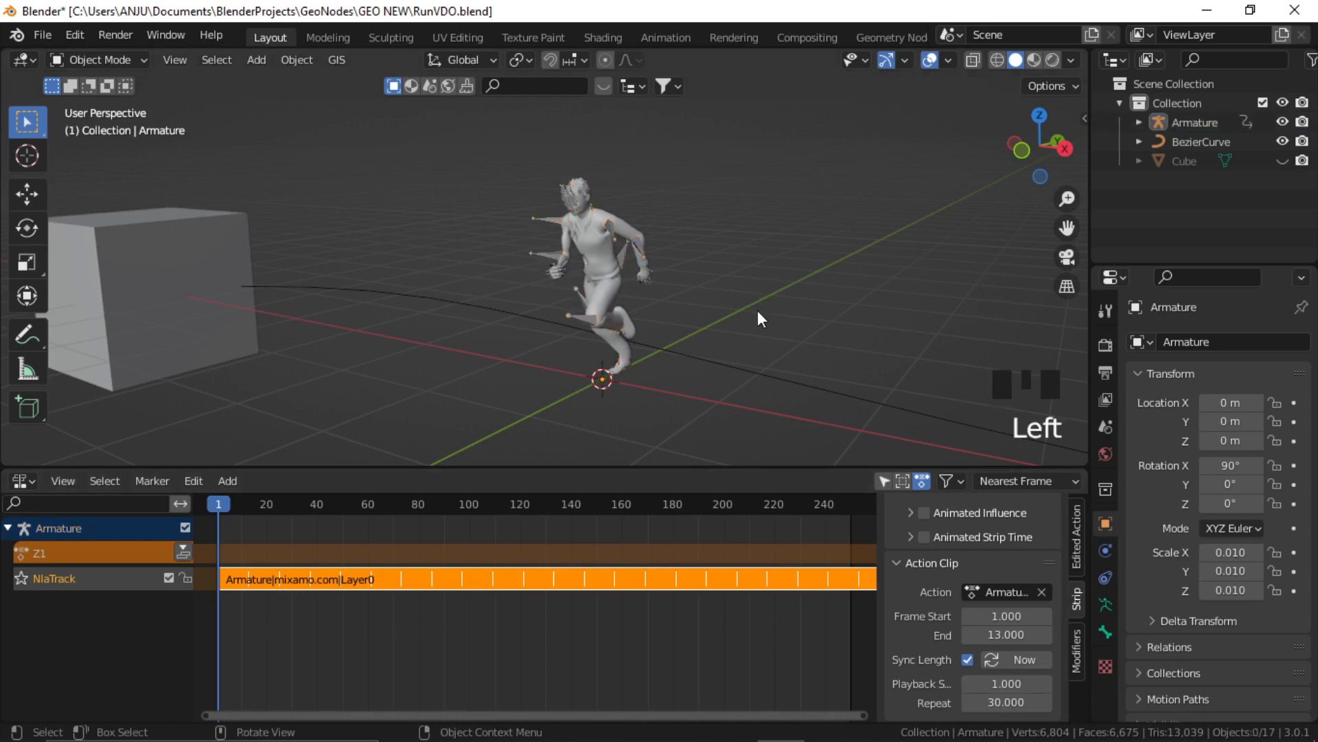
key(space)
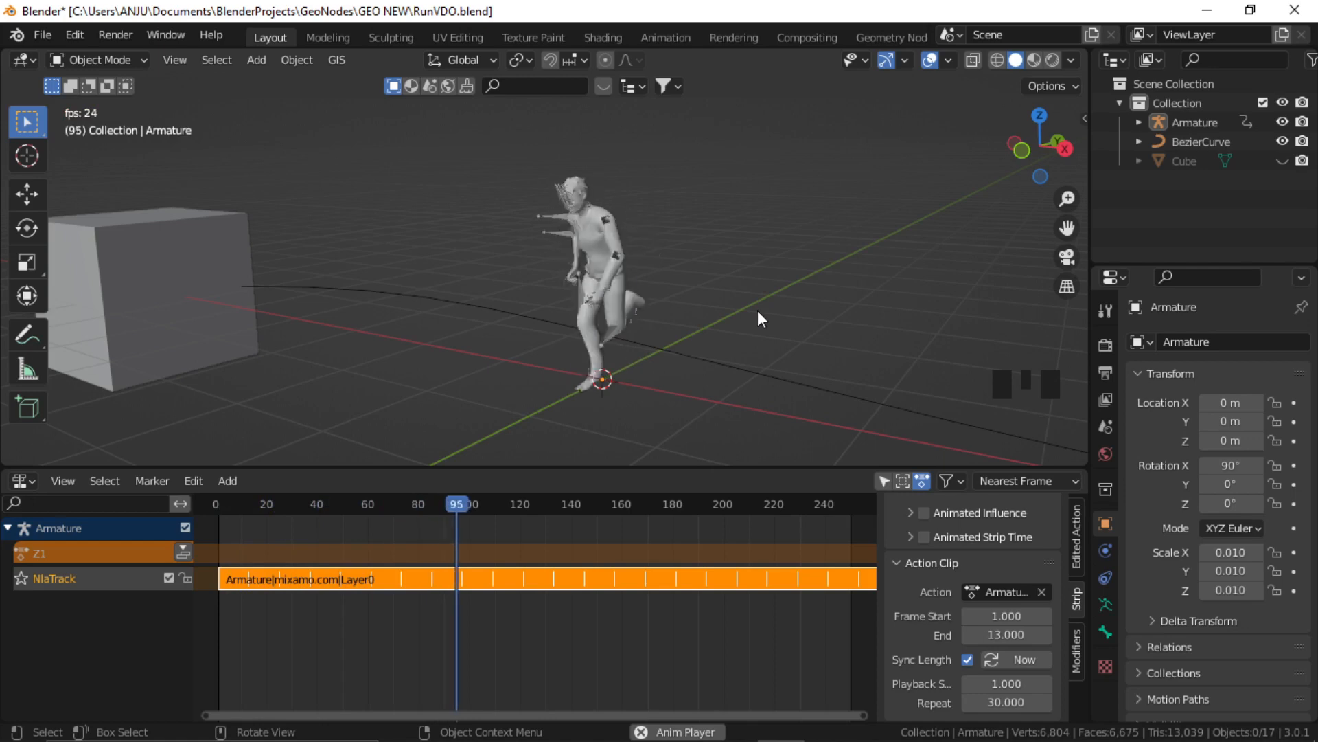
Stop the playback, set the run strip's playback scale to 0.95 and briefly preview the animation
key(Escape)
click(814, 307)
click(764, 292)
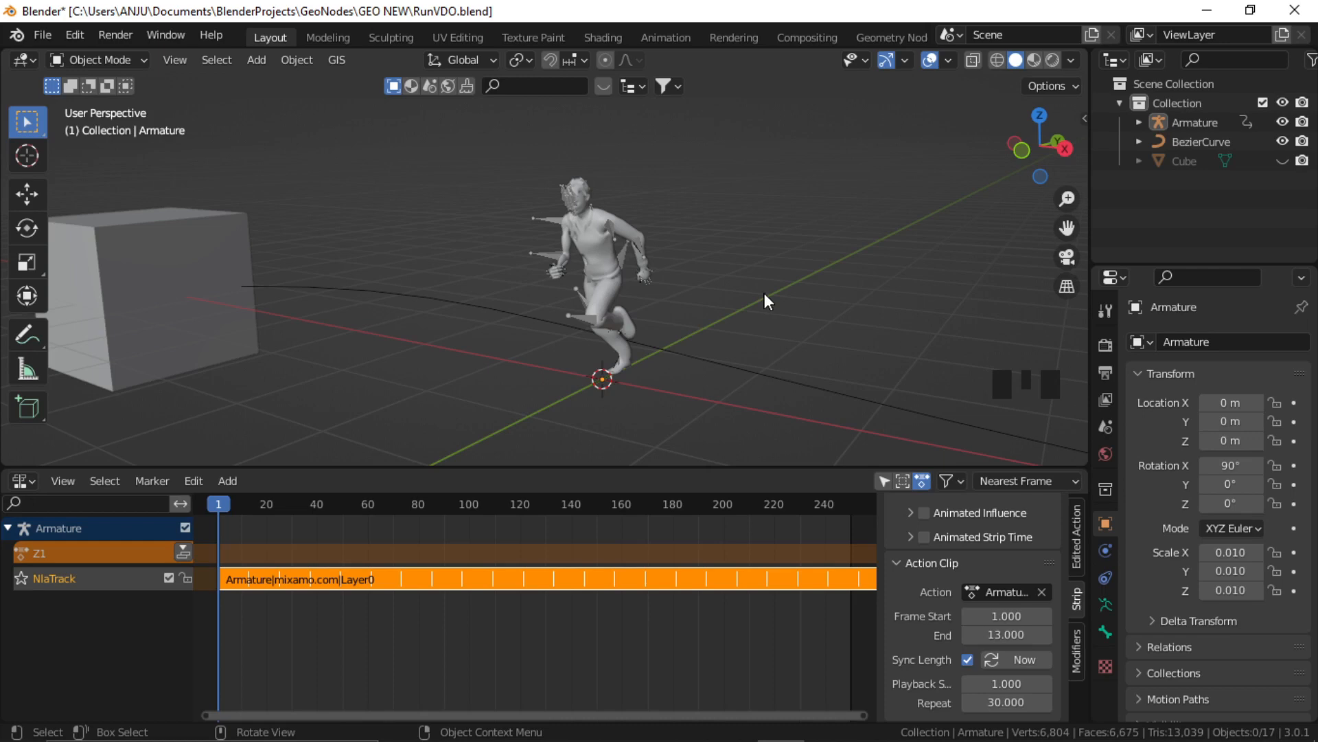
middle_drag(652, 306, 611, 290)
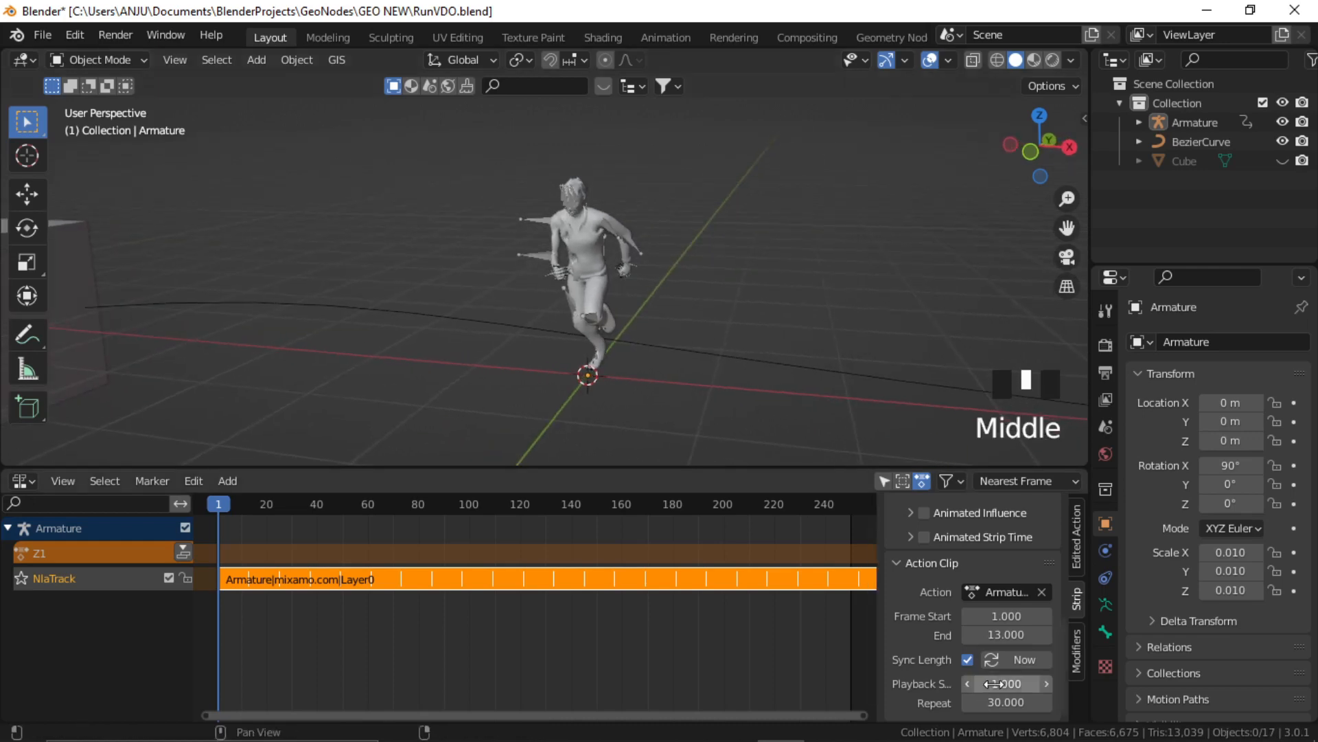
click(1016, 683)
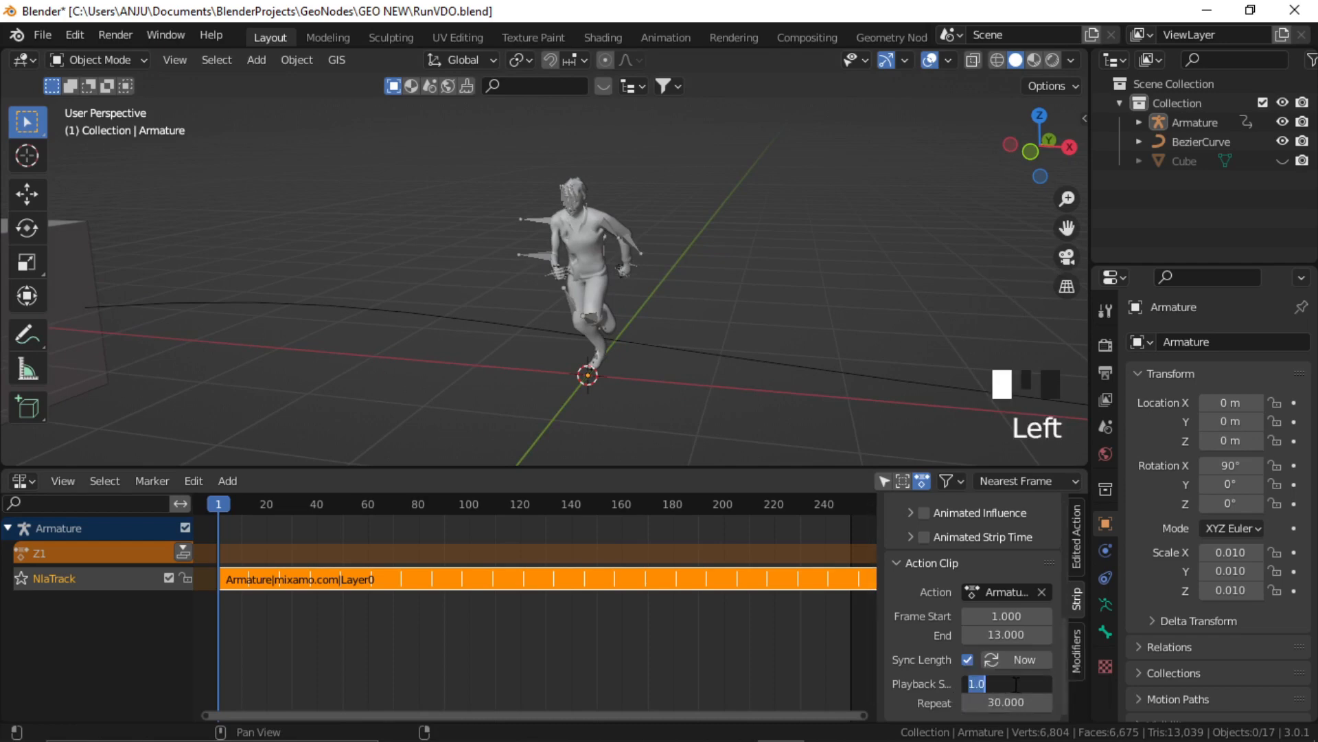
text(0.95)
key(Return)
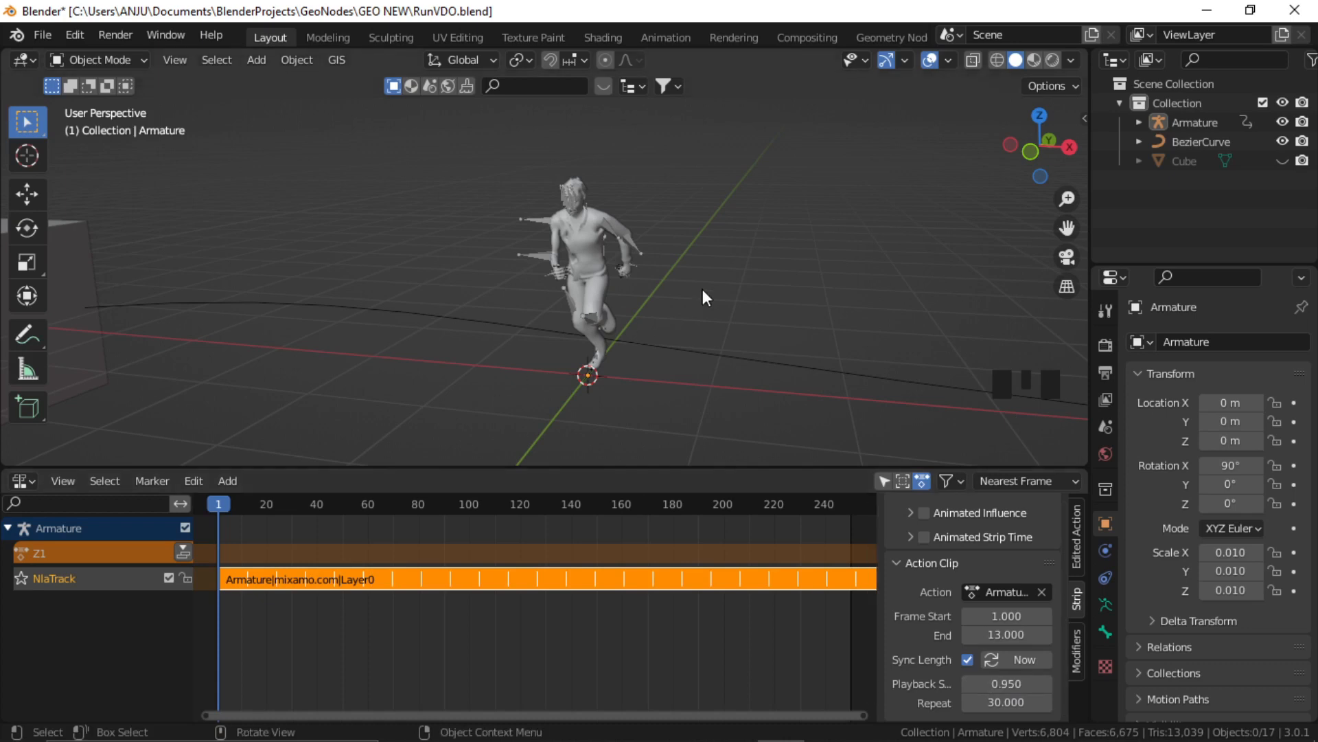
key(space)
key(space)
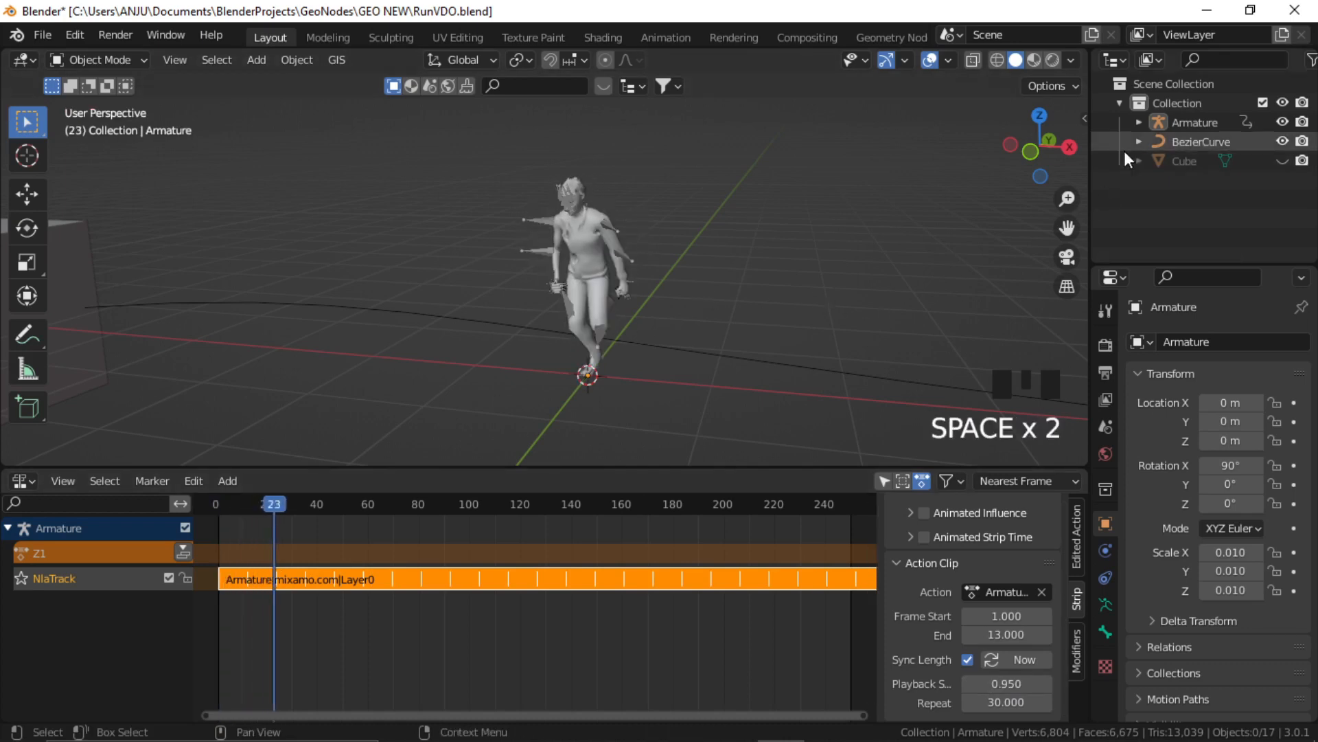
Duplicate the zombie armature with all its children and place the copy about 1.46 m along the X axis
click(1138, 123)
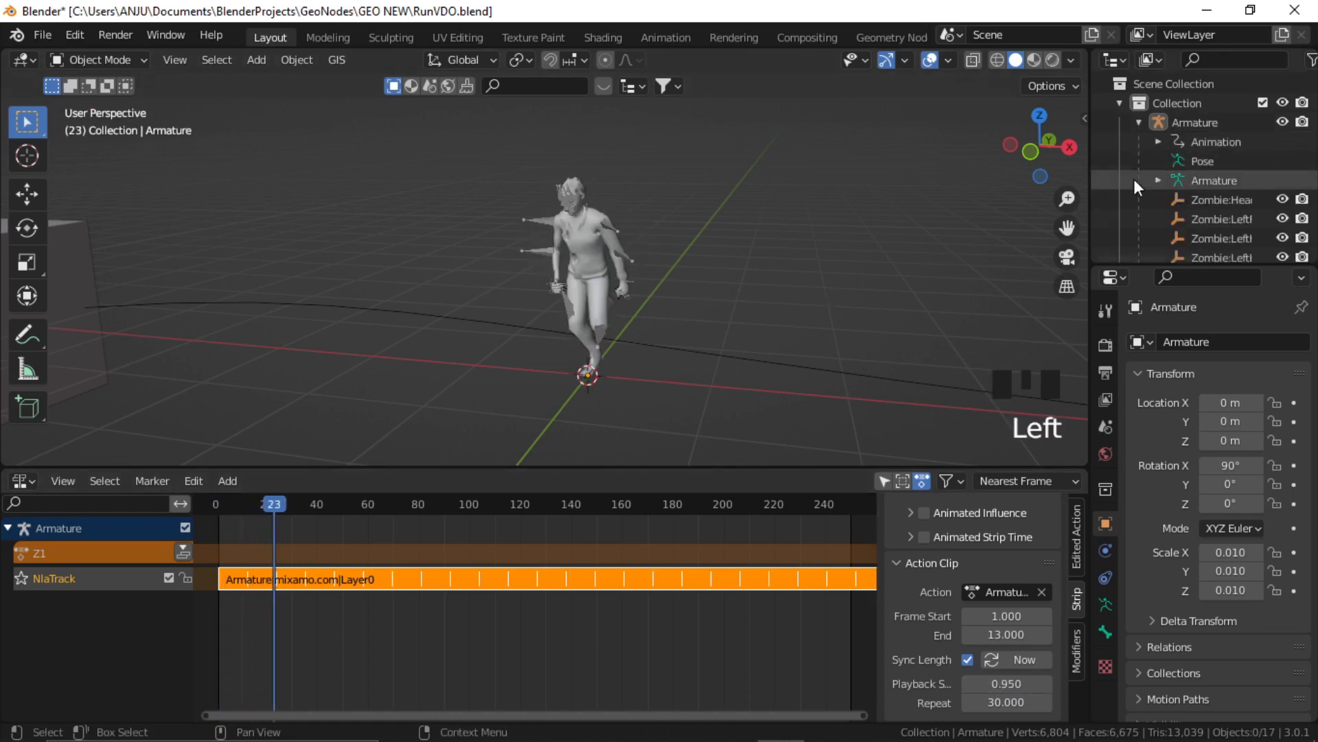
click(1177, 123)
scroll(1190, 196, down, 8)
shift+click(663, 340)
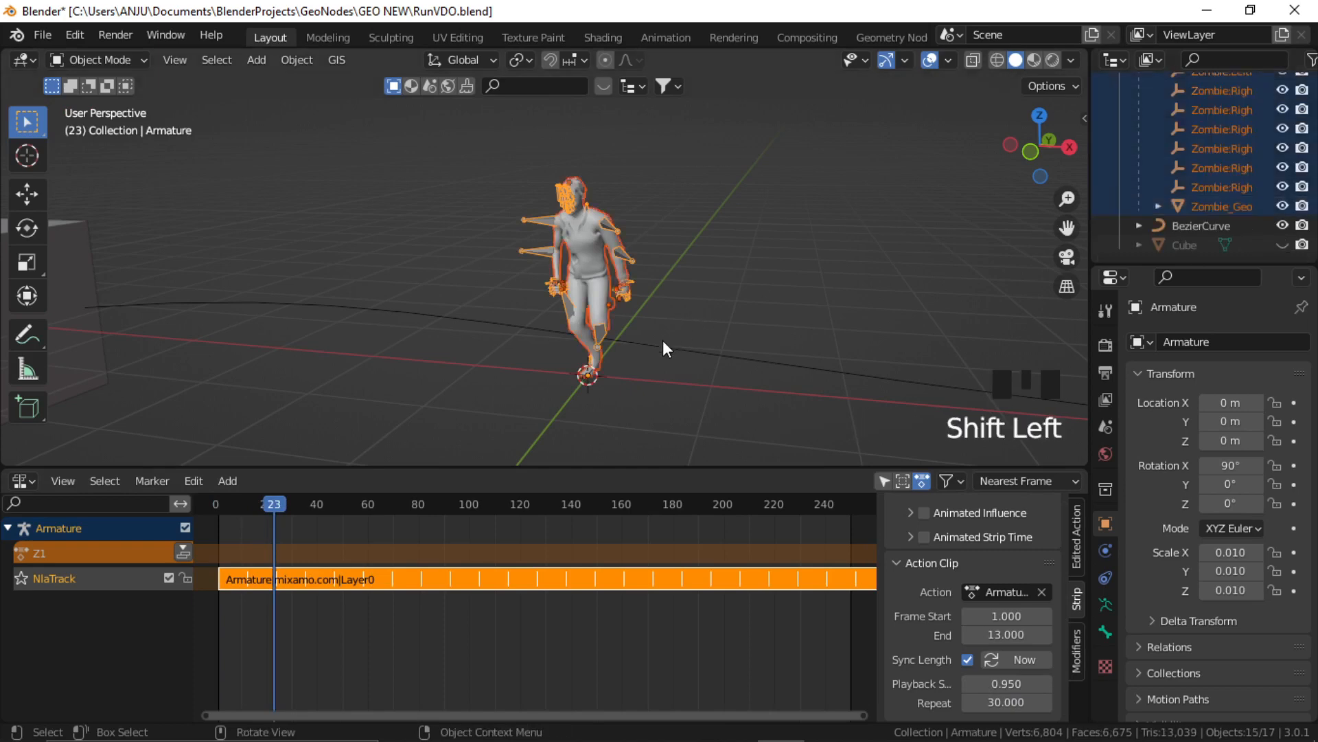
key(shift+d)
key(x)
click(850, 353)
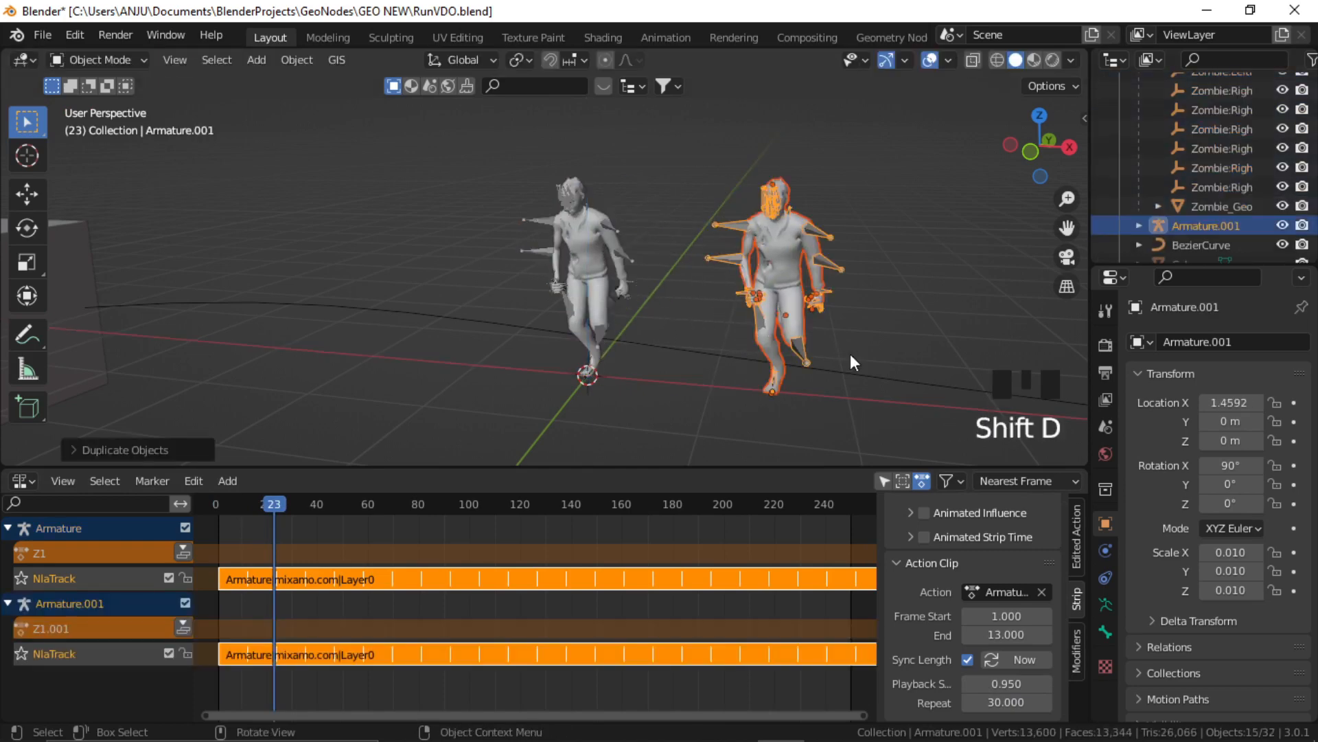
Set the playback scale of the duplicate armature's run strip to 1
click(377, 374)
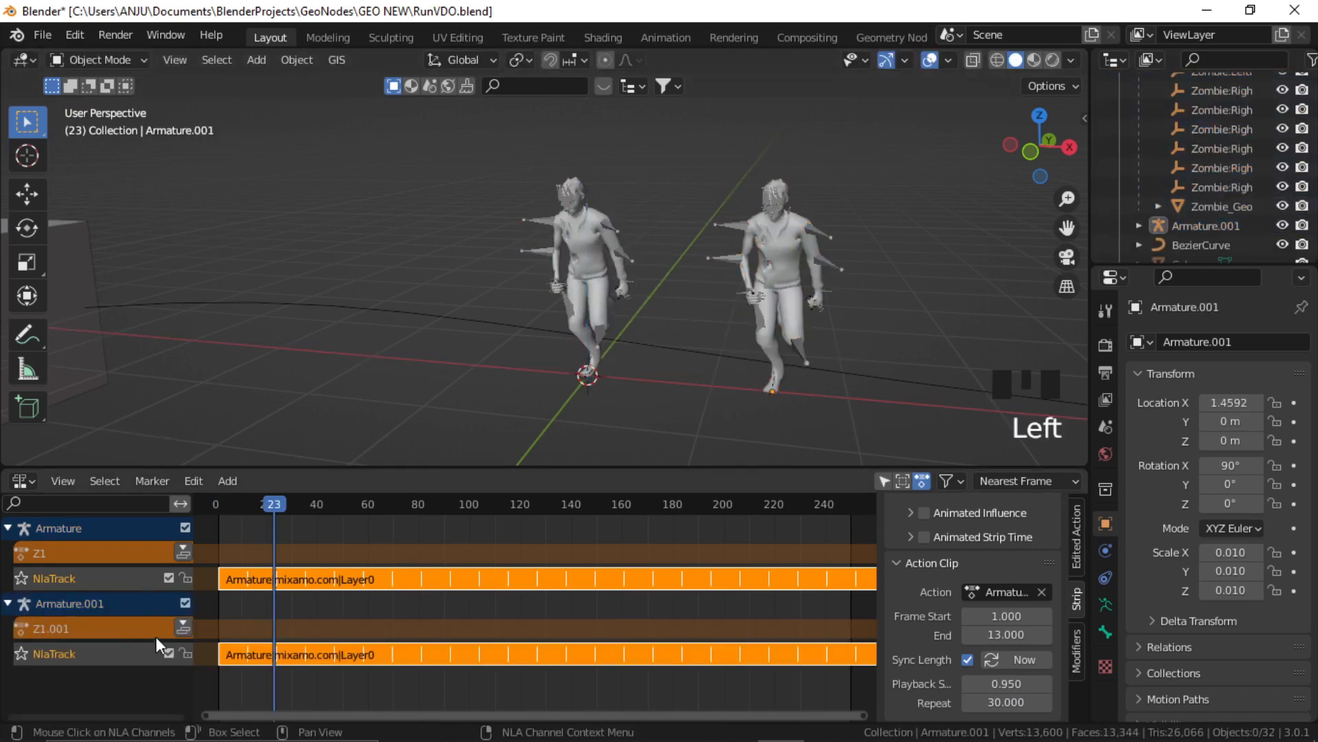
click(128, 627)
click(122, 653)
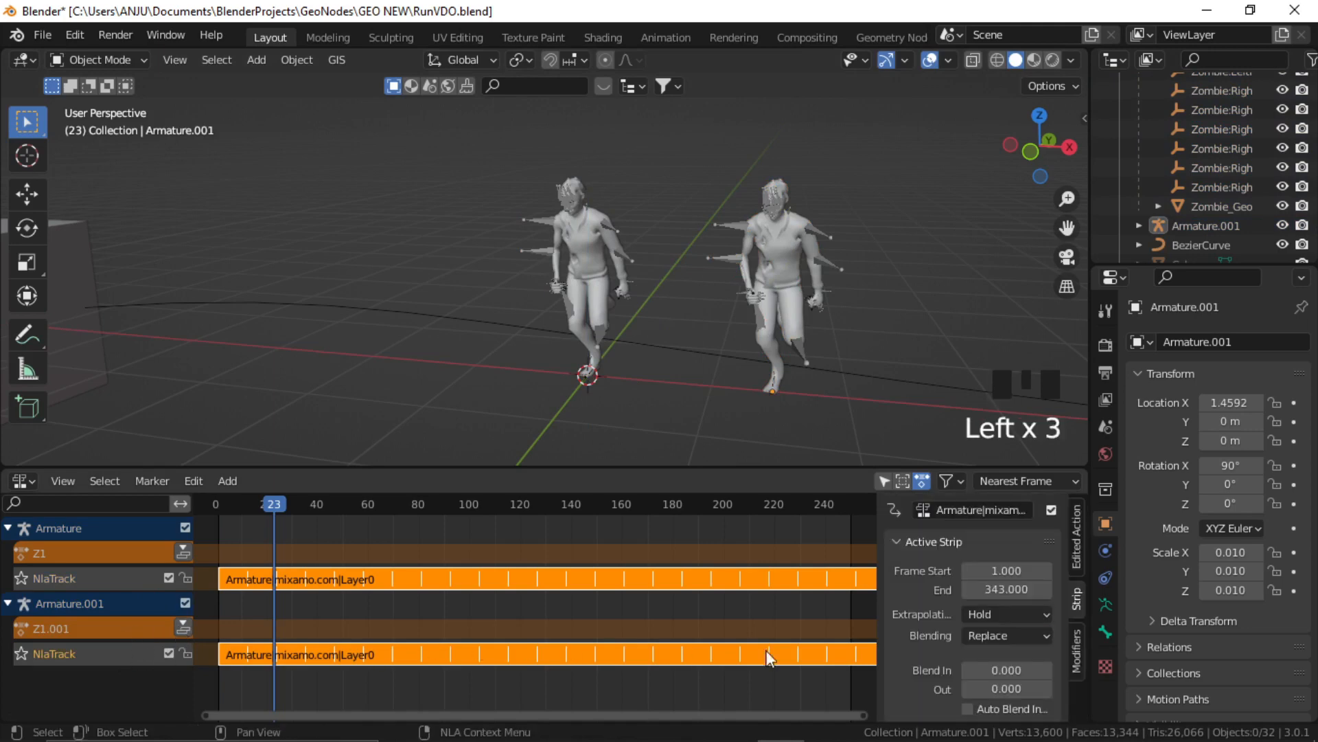
drag(1064, 588, 1064, 696)
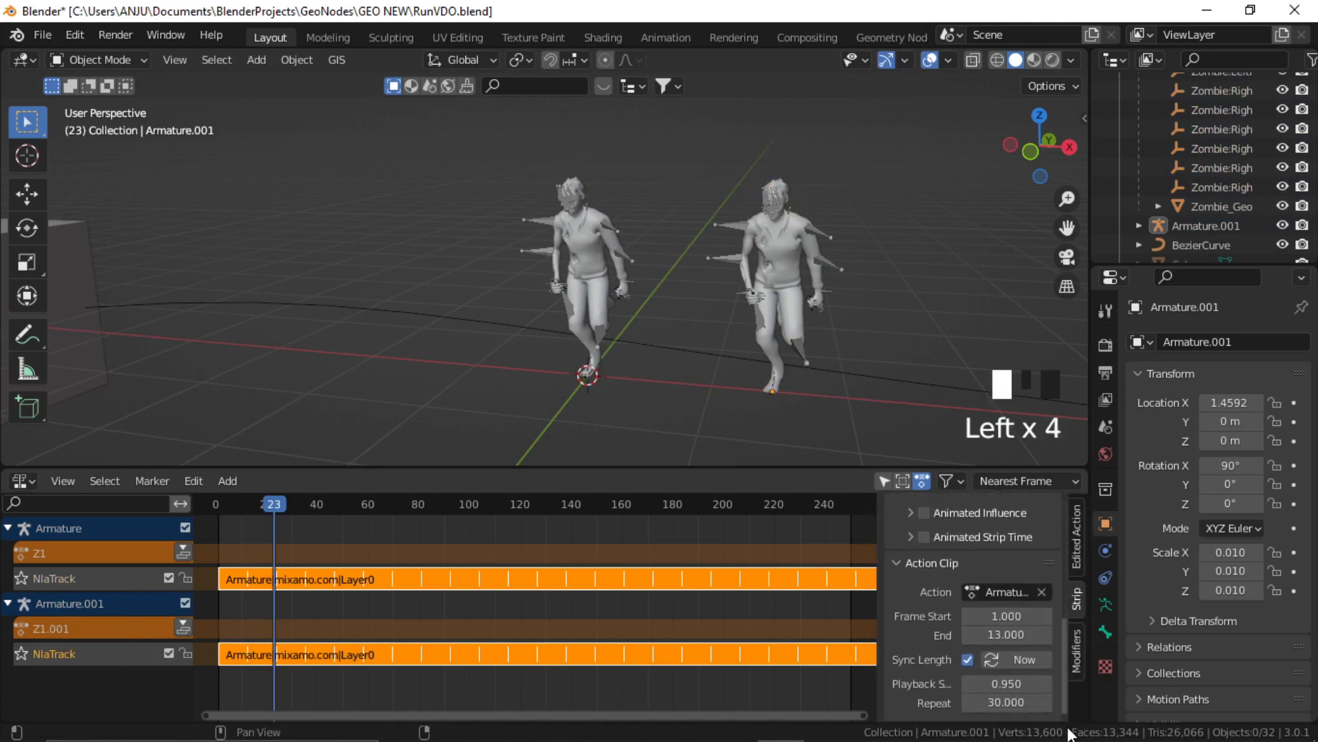
click(1006, 692)
text(1)
key(Return)
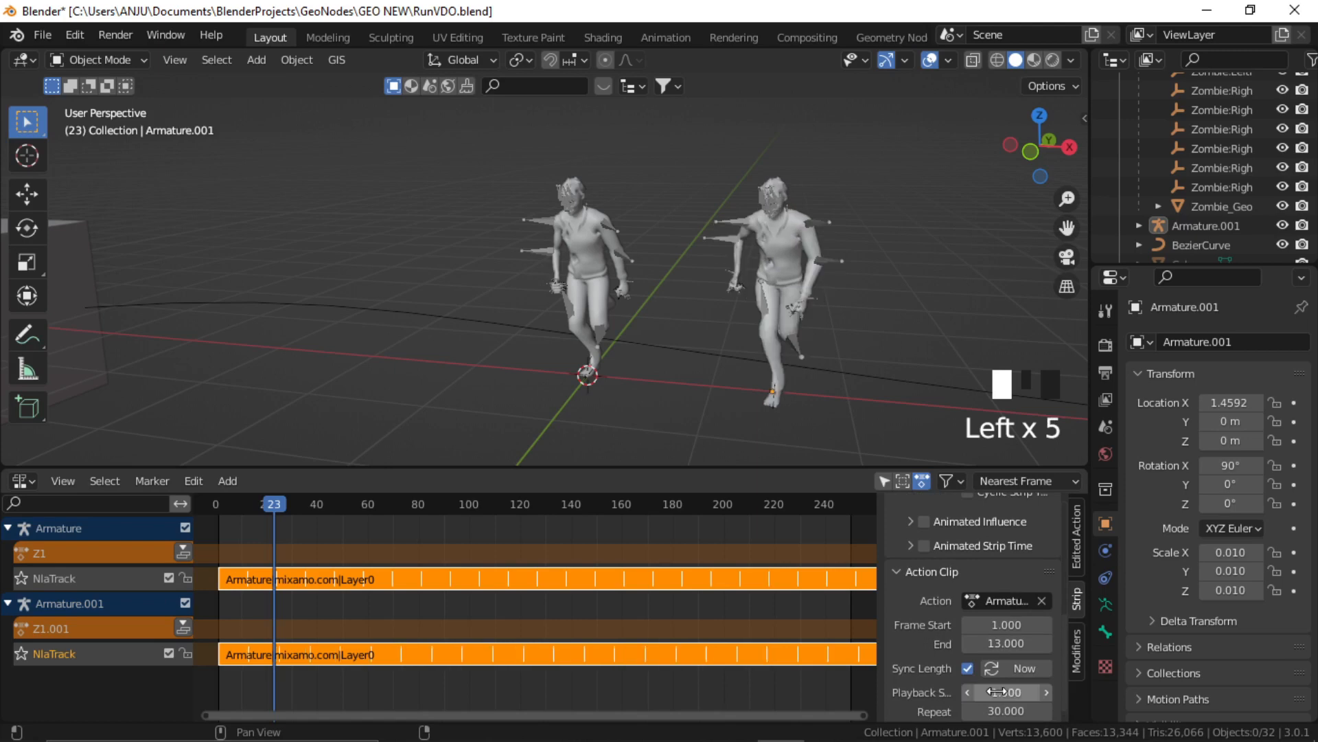
Turn off the viewport overlays and play the animation to compare both zombies' run cycles
middle_drag(638, 334, 609, 312)
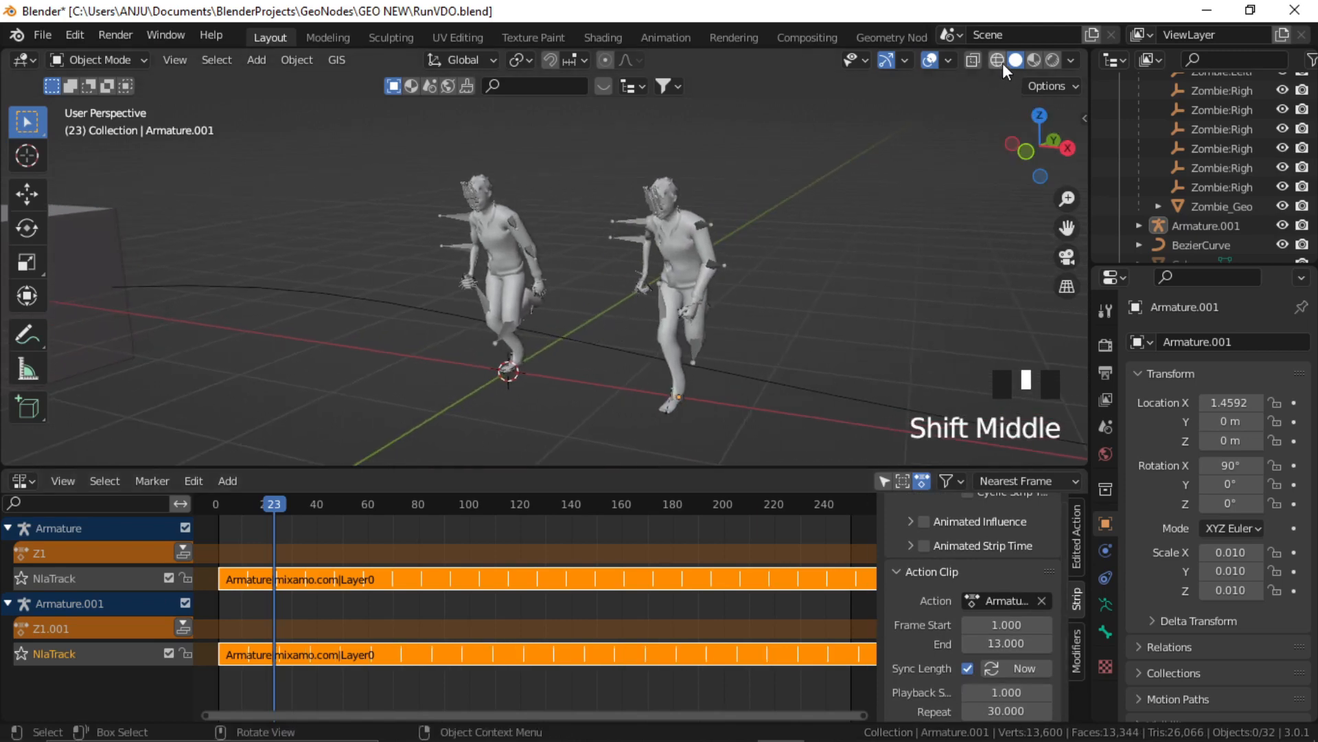
click(932, 60)
key(space)
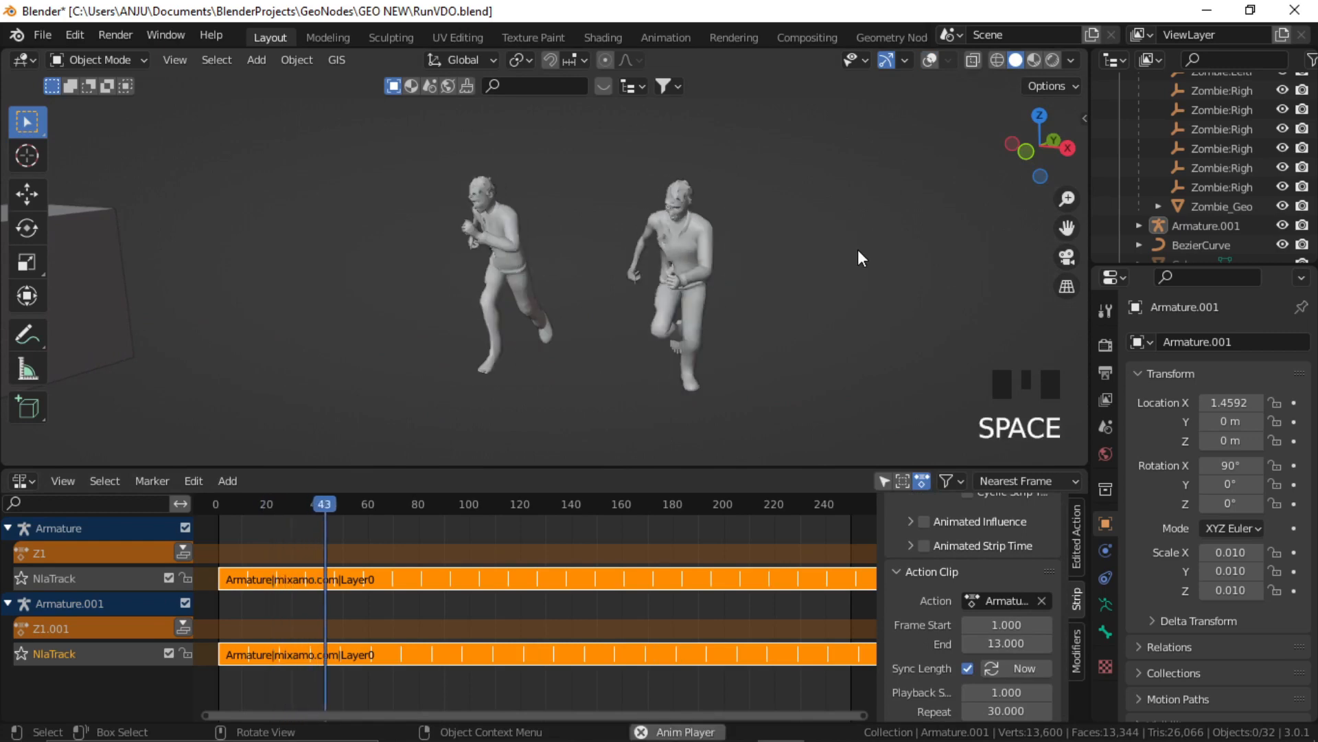
key(space)
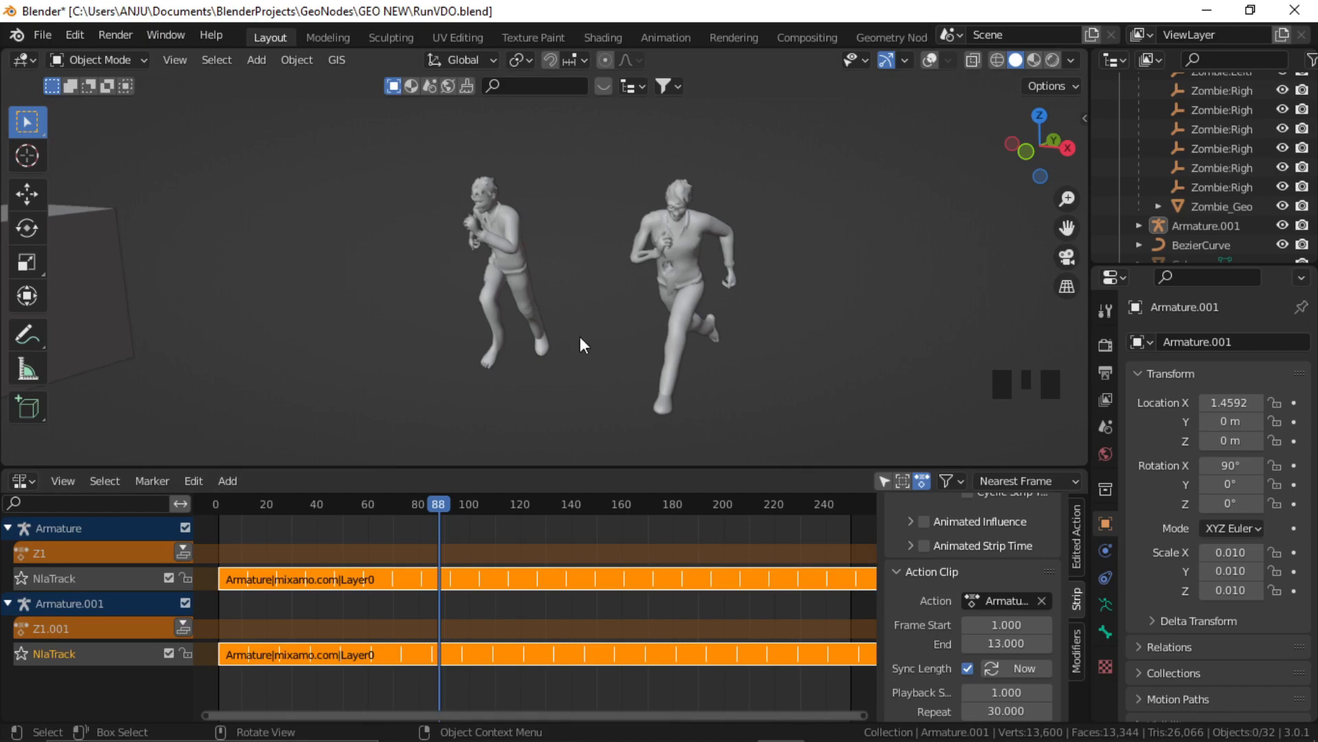
middle_drag(580, 335, 603, 333)
key(space)
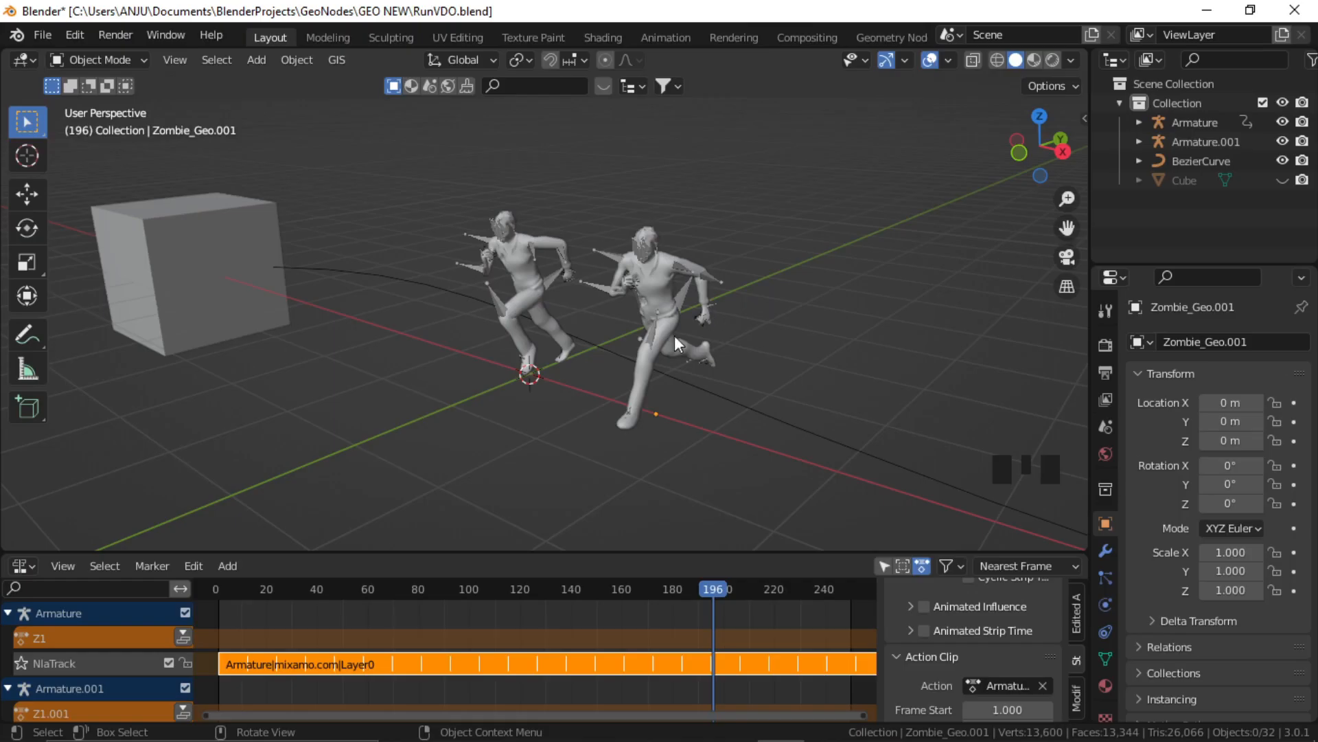
Move both zombie meshes into a new collection named ZS
mouse_move(530, 359)
middle_down()
mouse_move(548, 352)
mouse_move(529, 348)
mouse_move(530, 364)
mouse_move(558, 347)
mouse_move(524, 349)
middle_up()
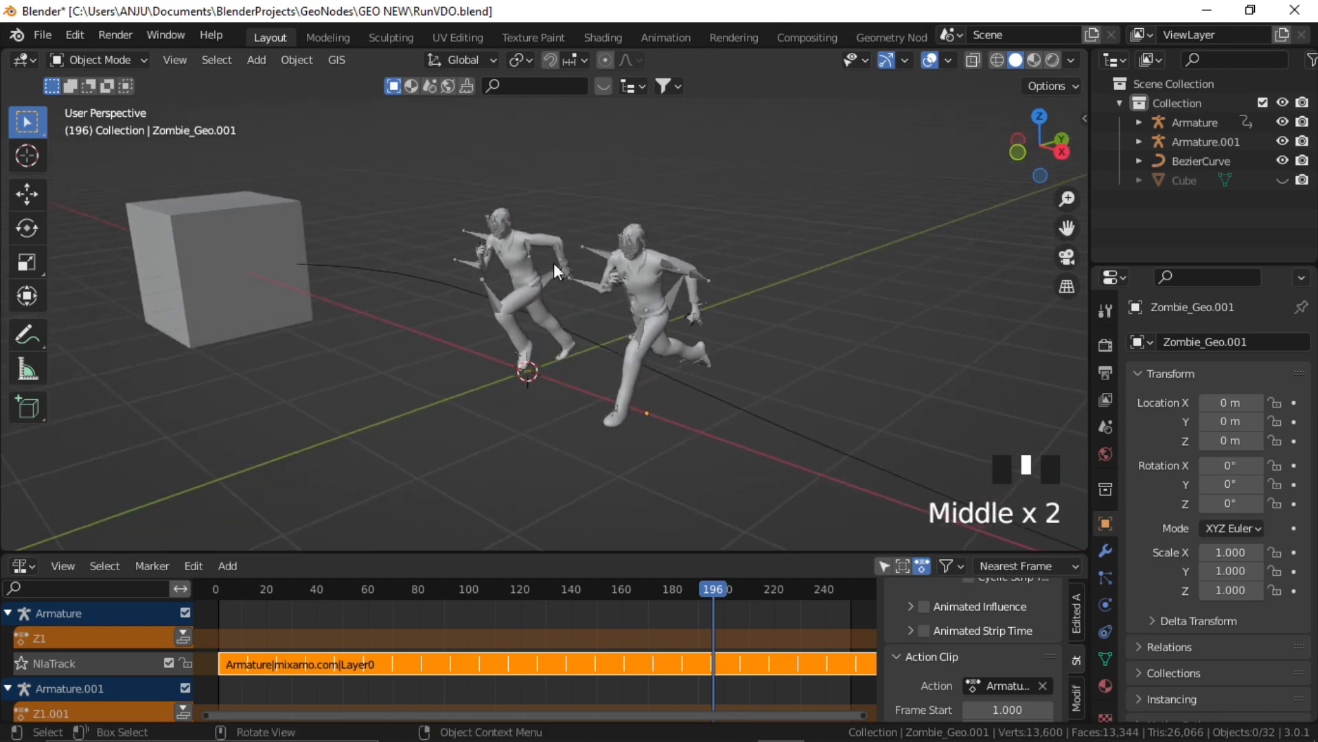
click(648, 278)
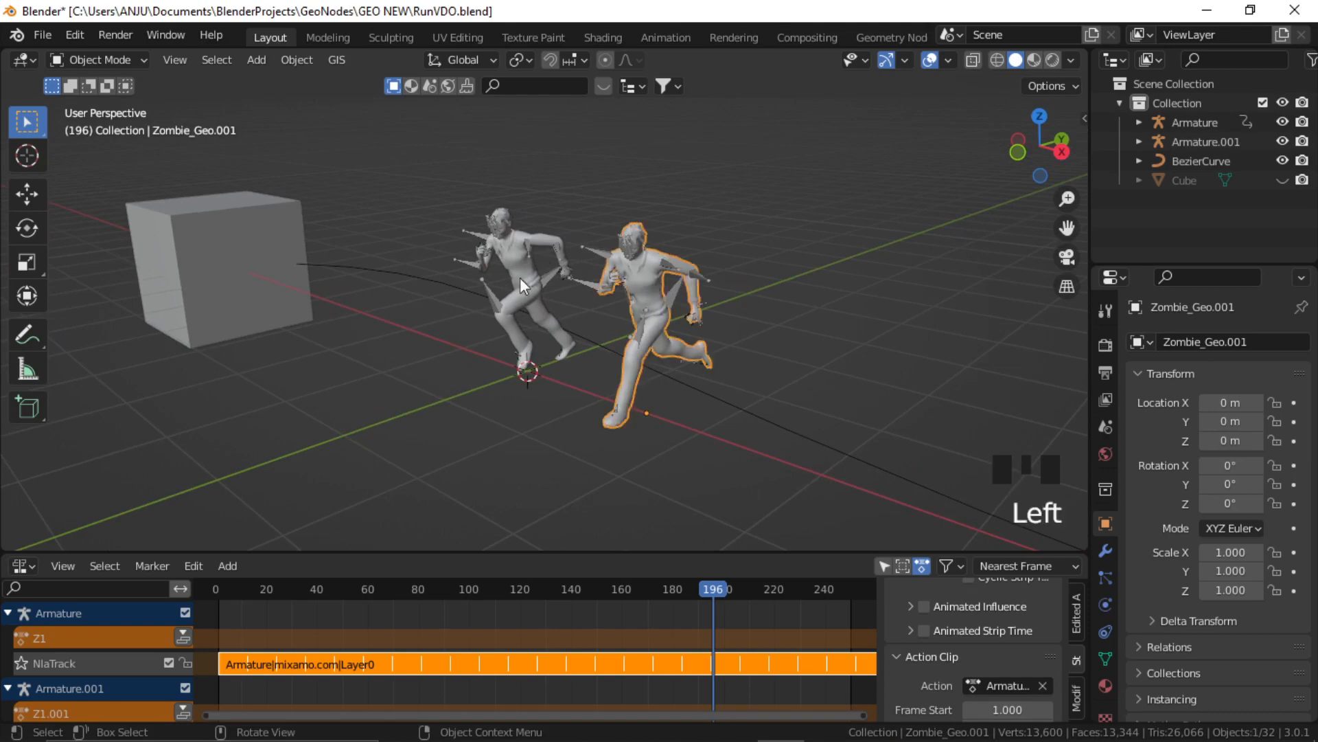
shift+click(518, 254)
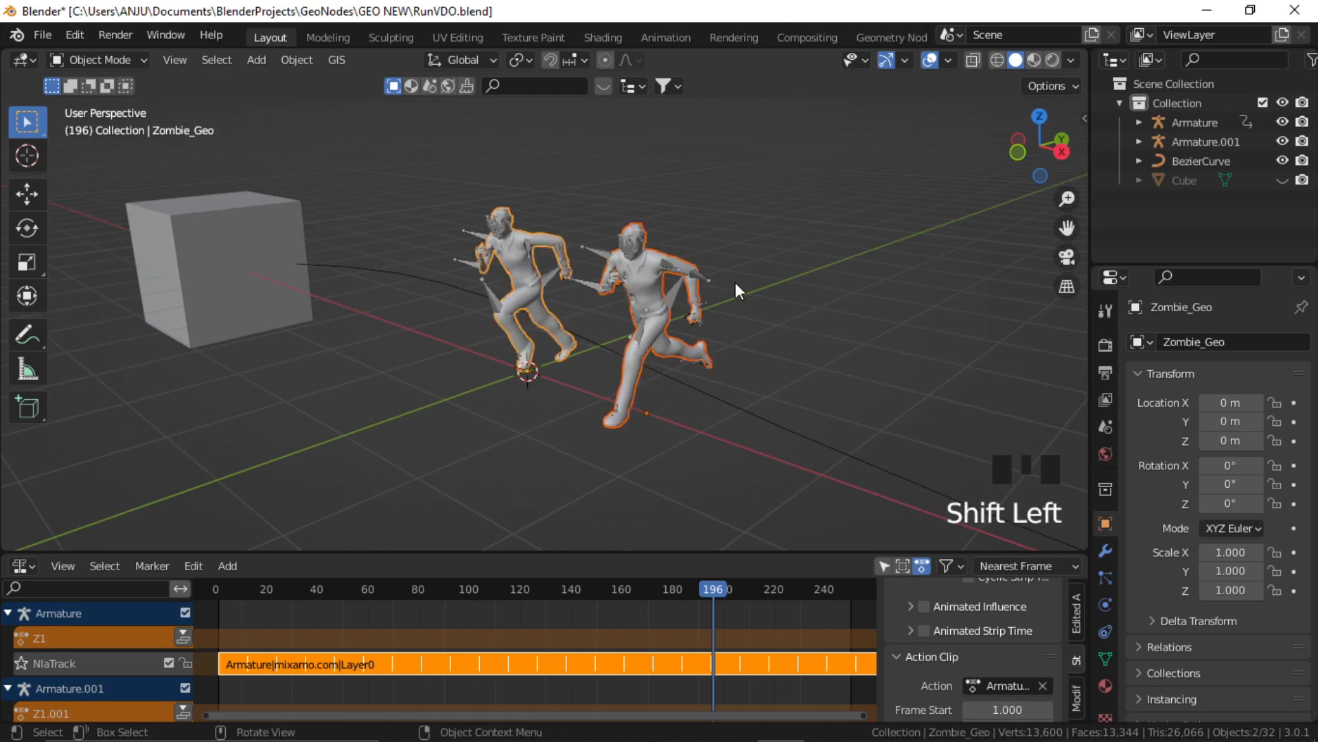
key(m)
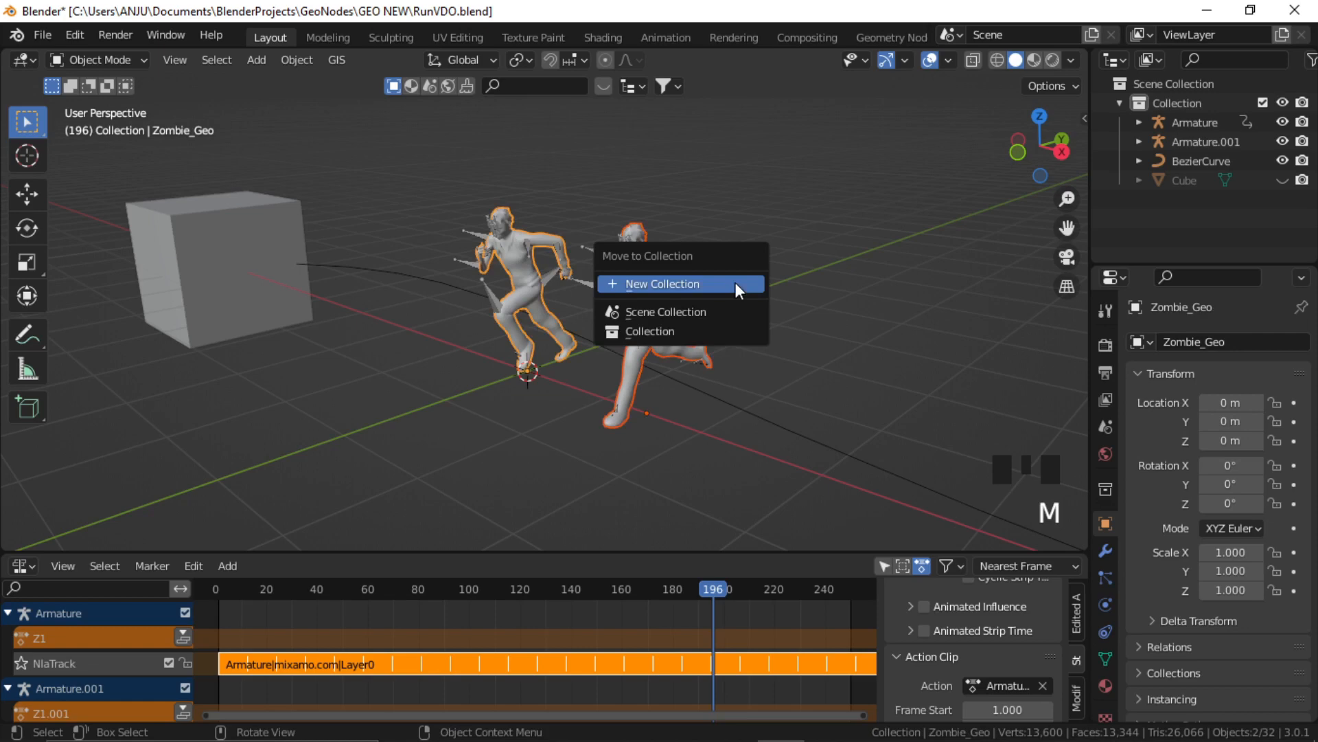
click(735, 282)
text(ZS)
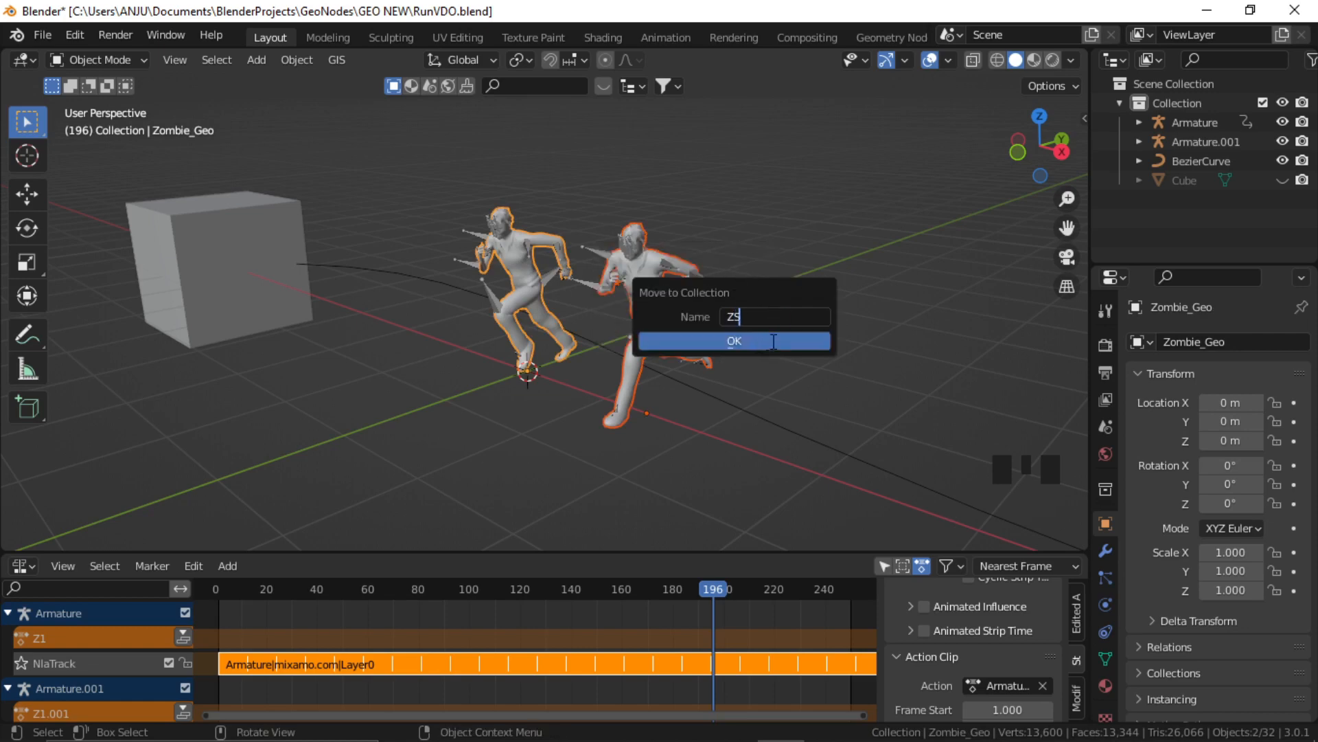
click(774, 341)
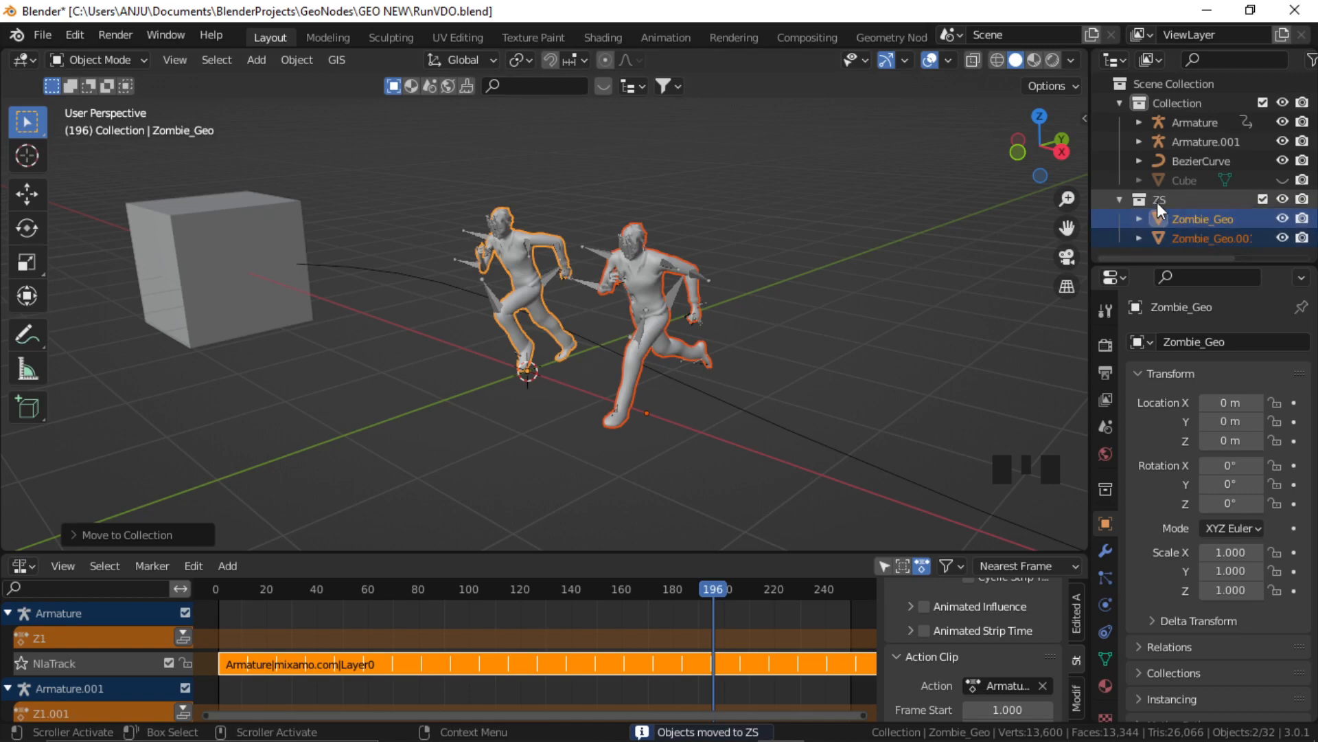
click(831, 340)
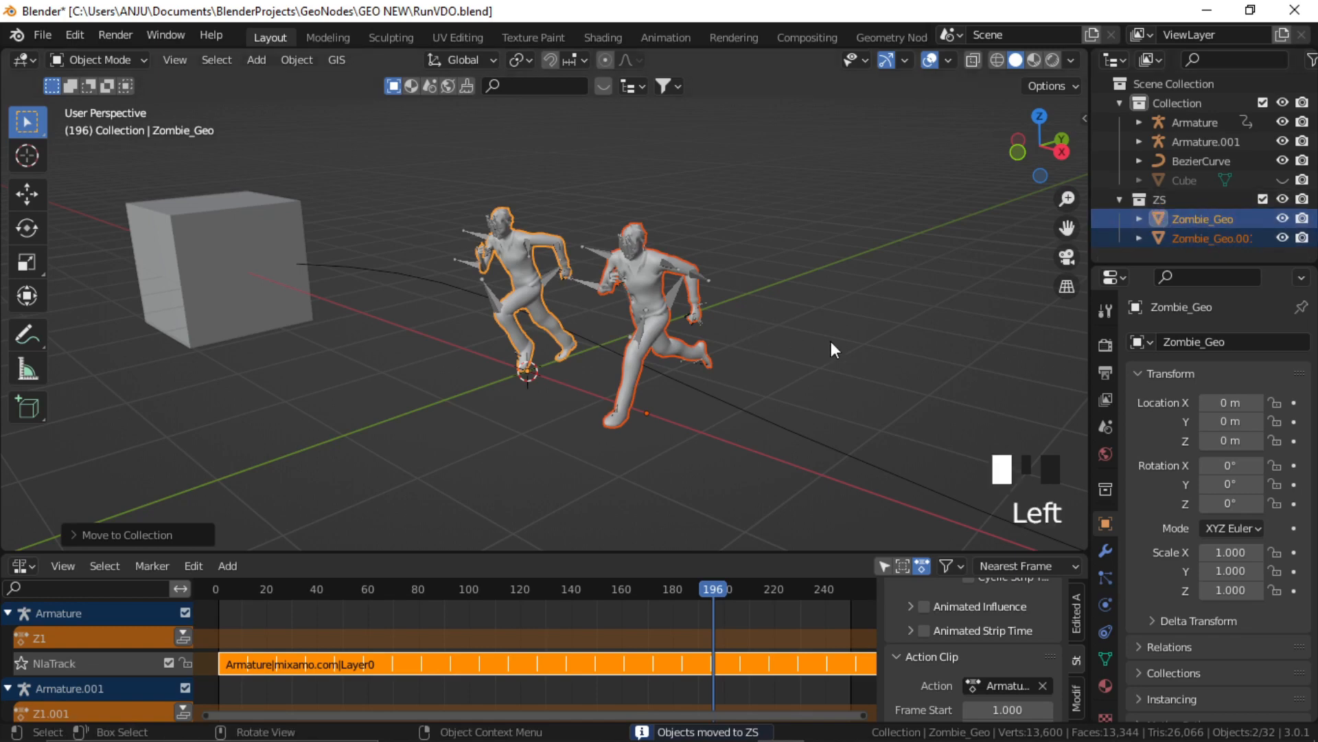
Select the Bezier curve and show its node tree in an enlarged Geometry Node Editor in place of the Nonlinear Animation editor
click(428, 279)
click(22, 565)
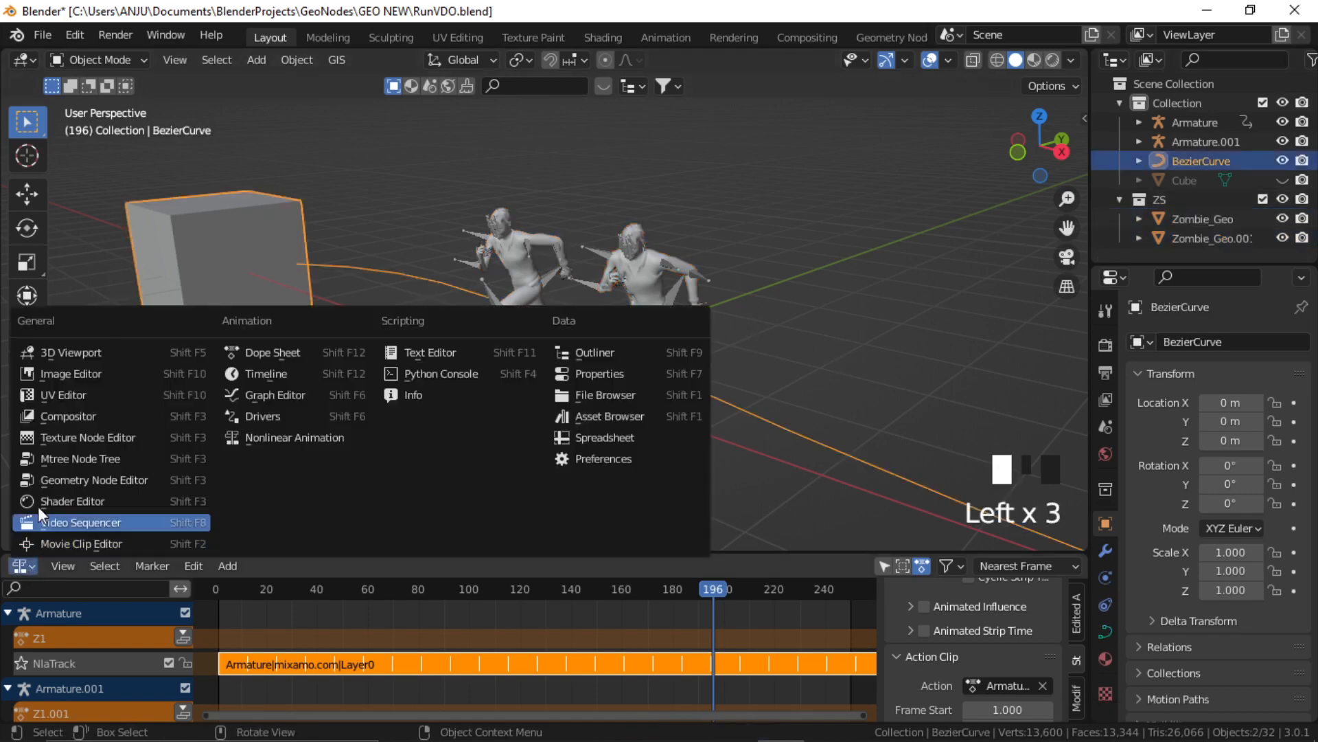
click(117, 474)
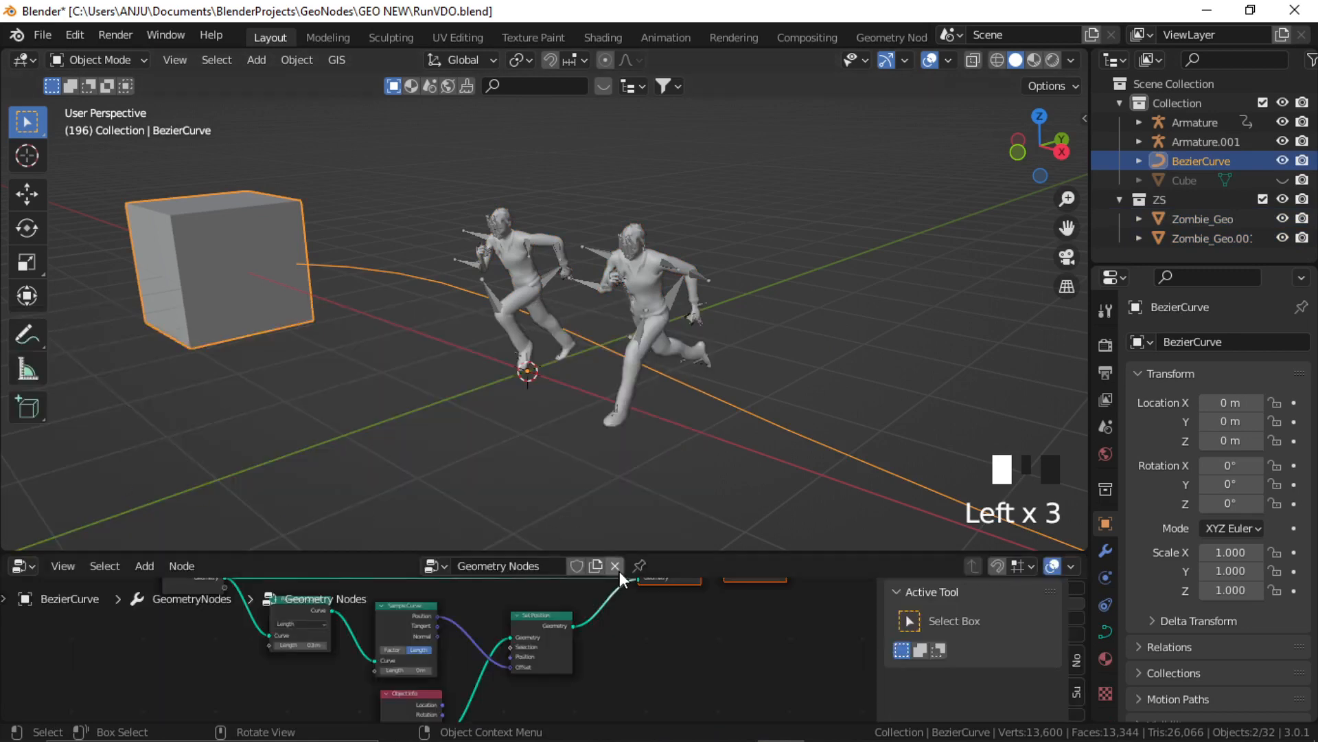
drag(655, 550, 655, 328)
scroll(542, 486, up, 4)
middle_drag(542, 485, 651, 459)
Replace the cube's Object Info node with a Collection Info node for ZS, linked to the Set Position node's Geometry input
drag(1160, 199, 428, 628)
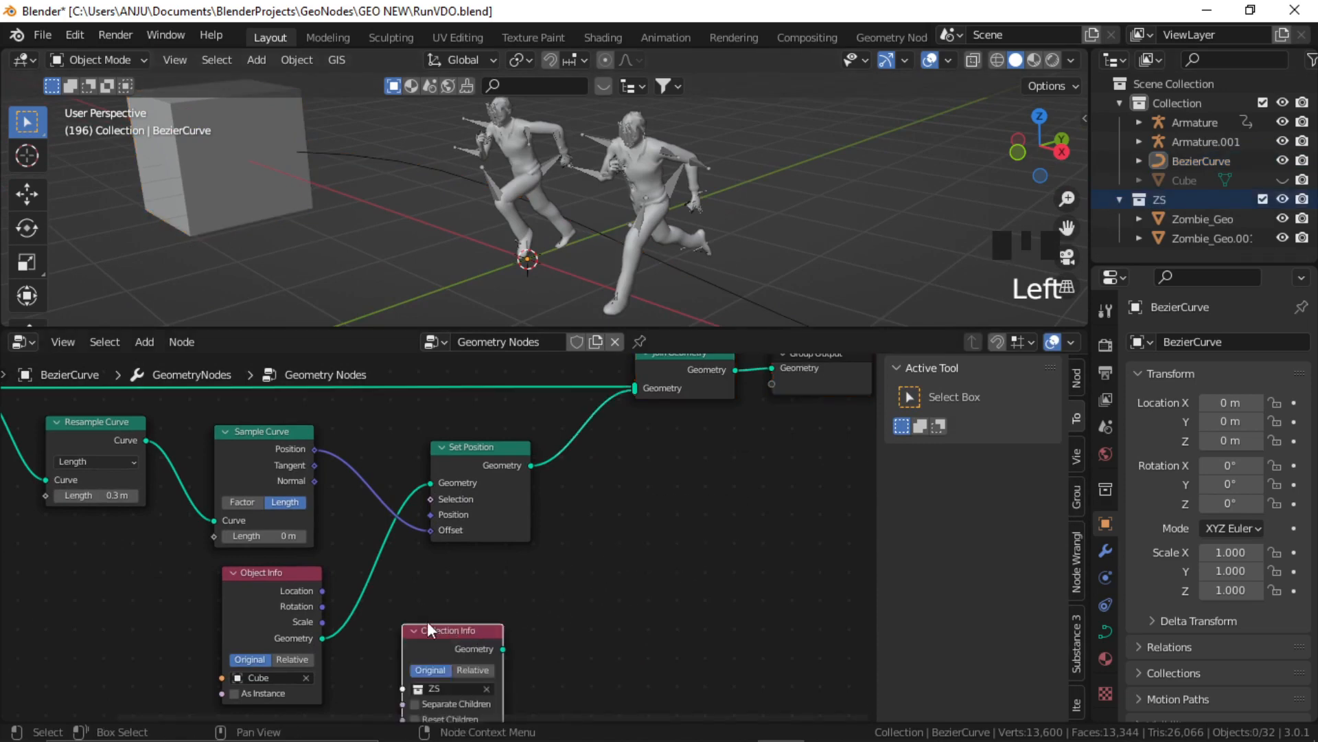
click(274, 591)
key(Delete)
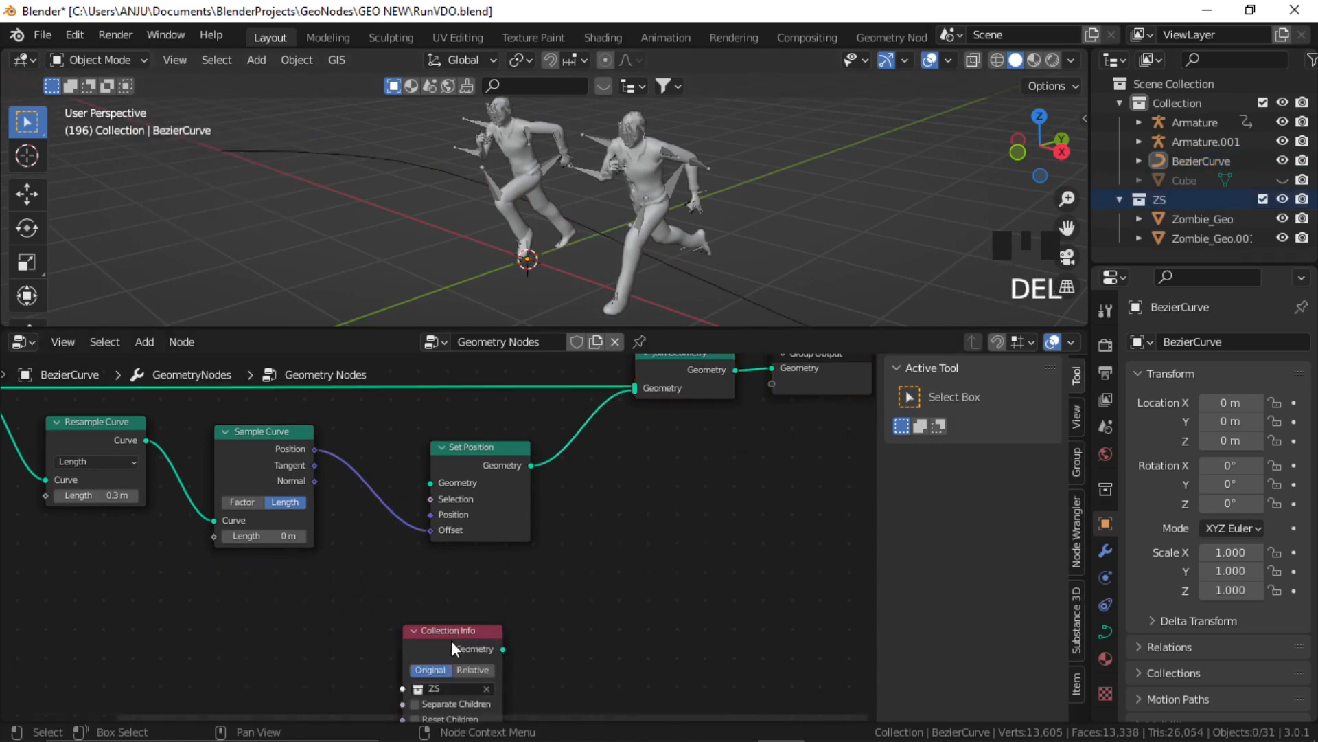
drag(451, 640, 430, 484)
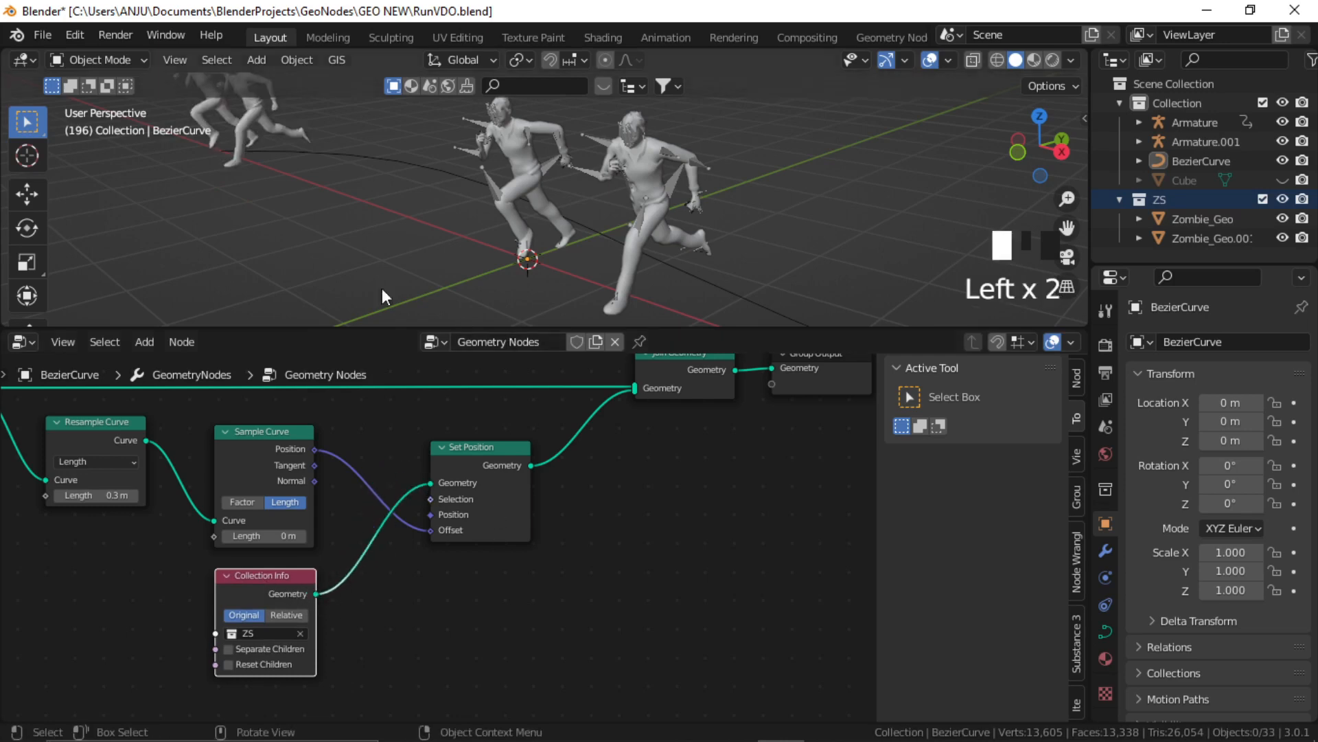
shift+middle_drag(442, 251, 515, 304)
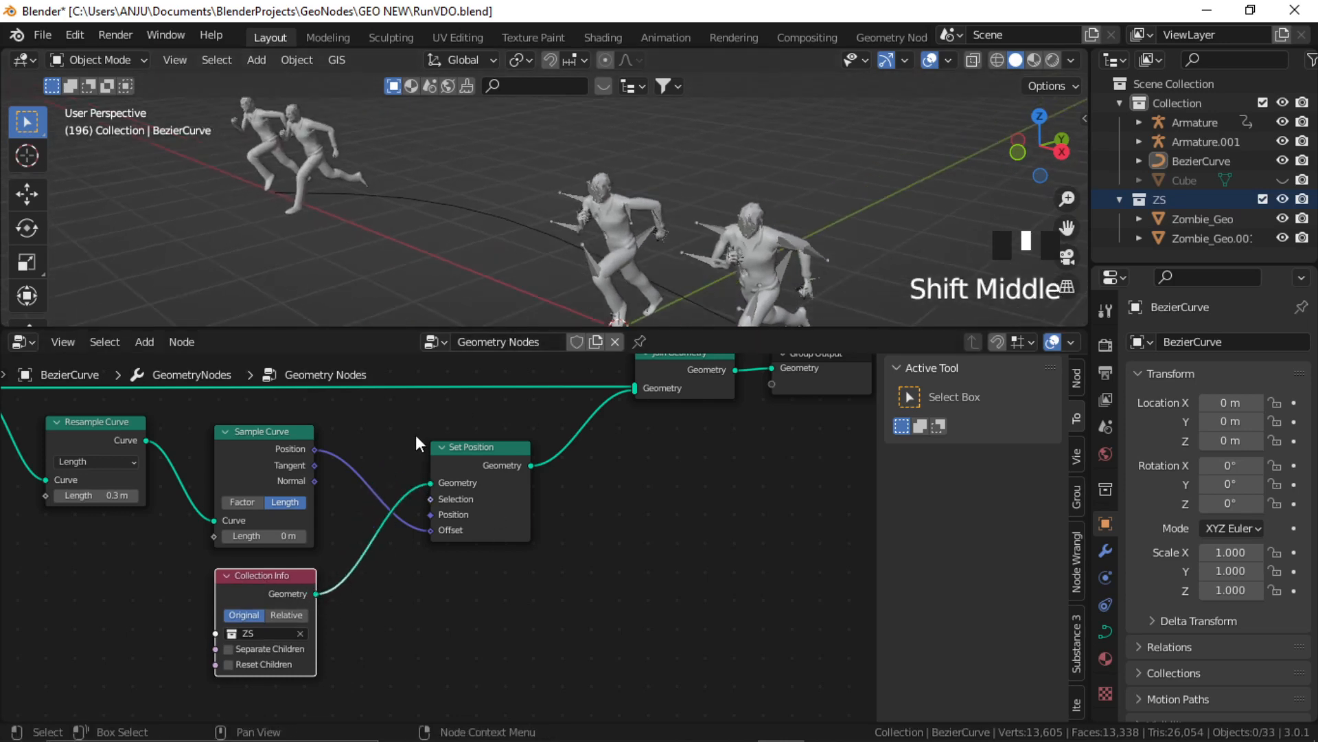
Enable Separate Children and Reset Children on the ZS Collection Info node
middle_drag(439, 578, 468, 589)
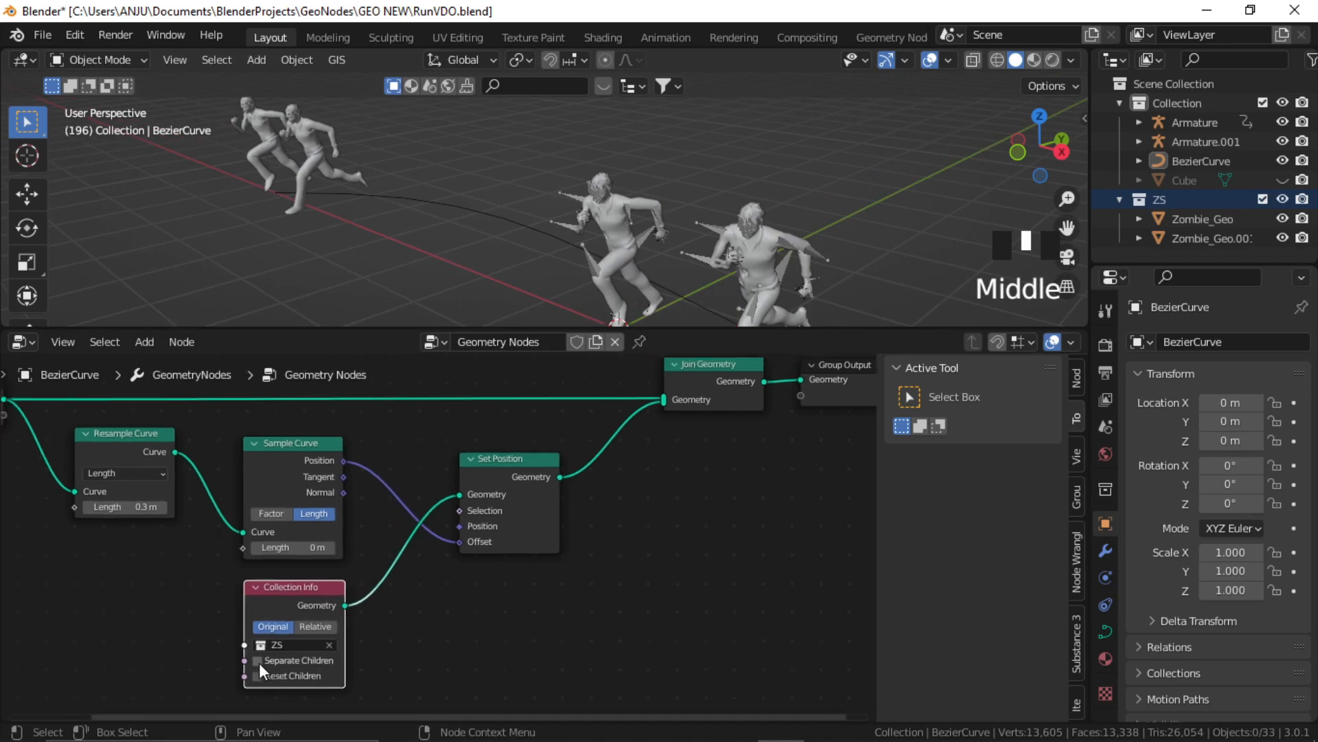
click(258, 661)
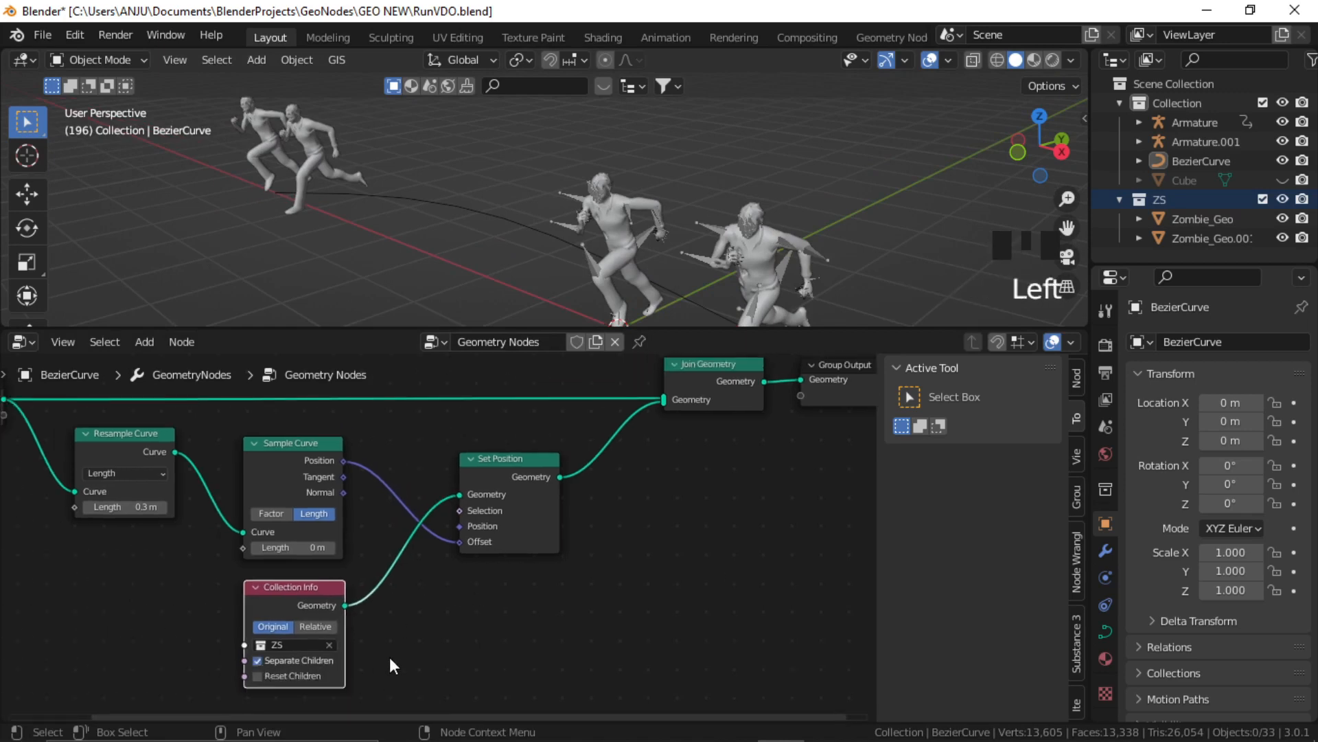
click(258, 677)
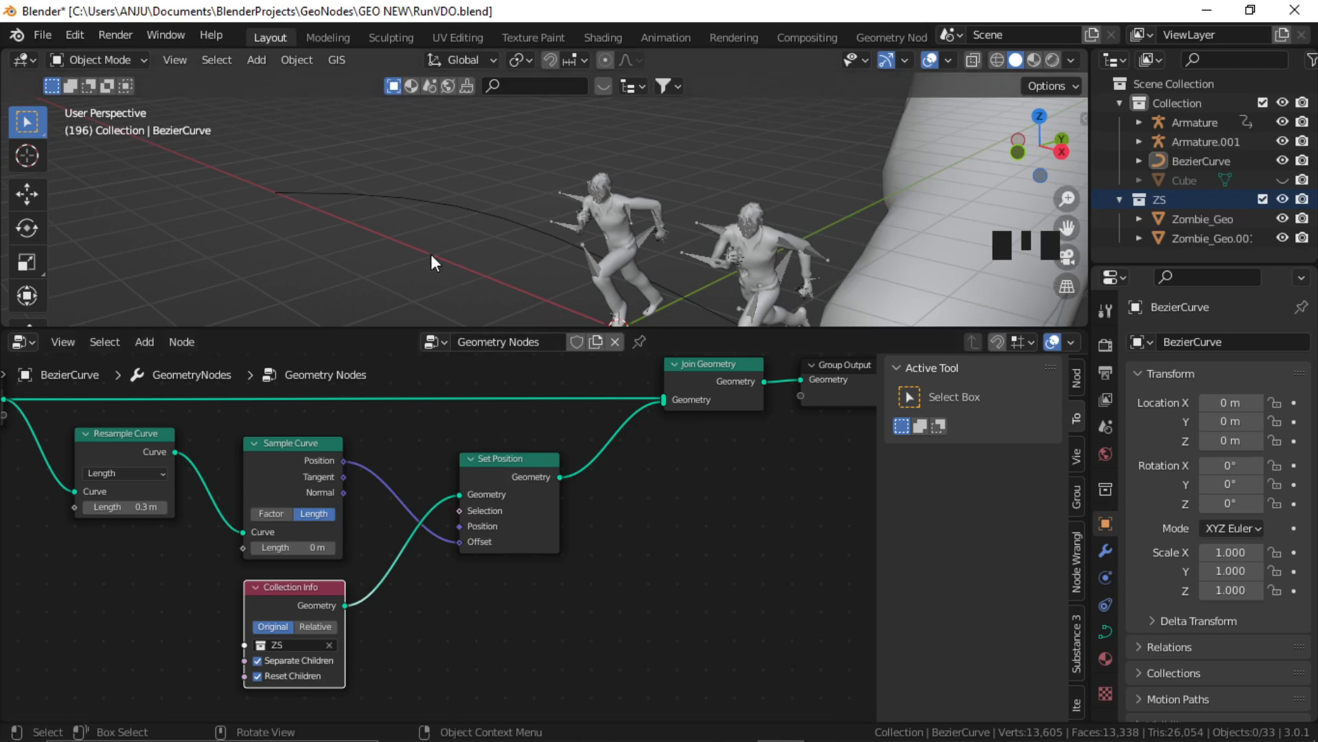
middle_drag(432, 255, 641, 242)
Add a Scale Instances node on the link between the Set Position and Join Geometry nodes
middle_drag(549, 482, 558, 558)
click(563, 567)
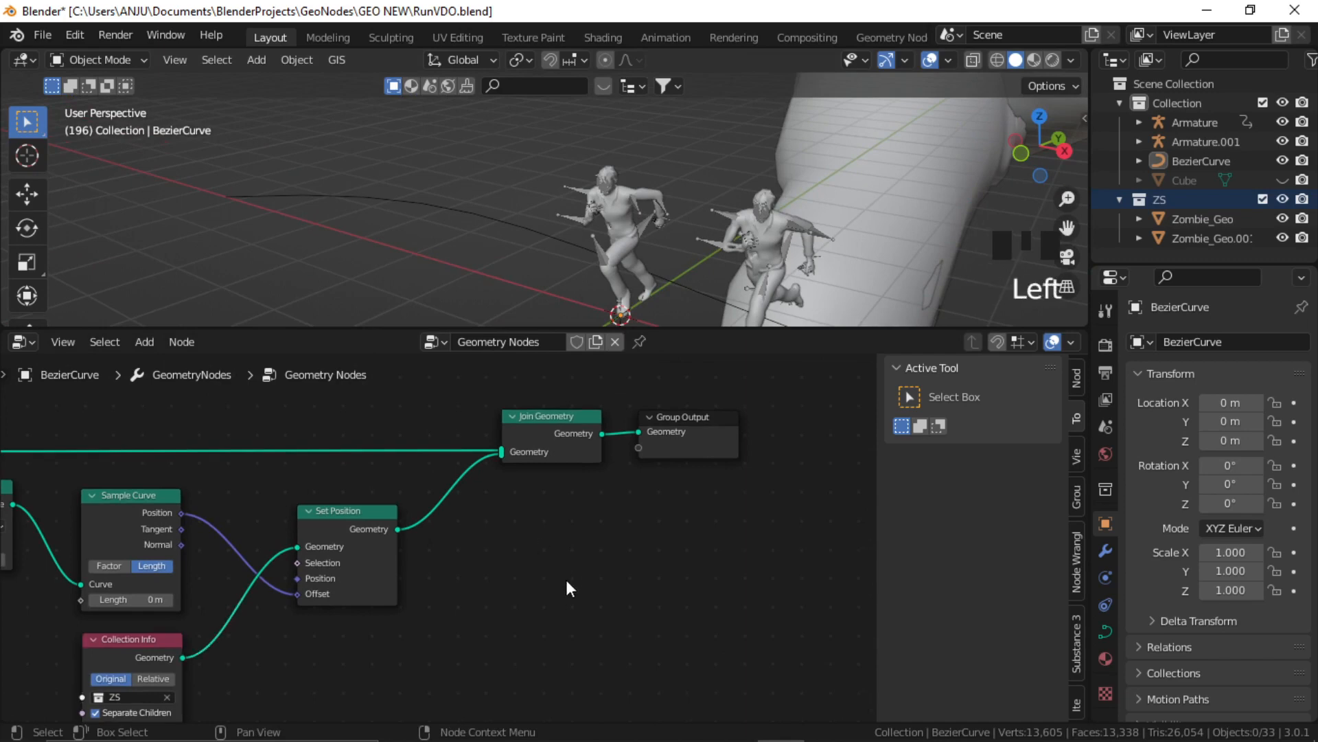
key(shift+a)
click(505, 347)
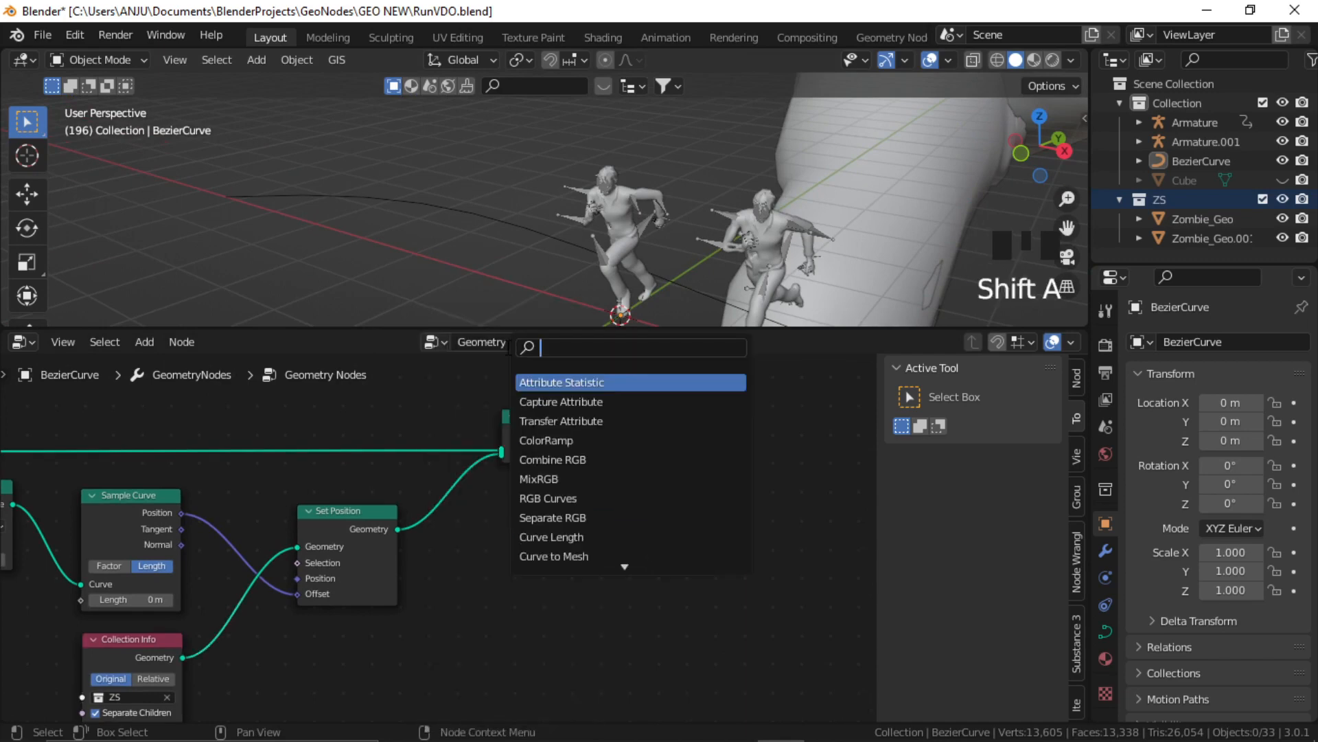
text(scale)
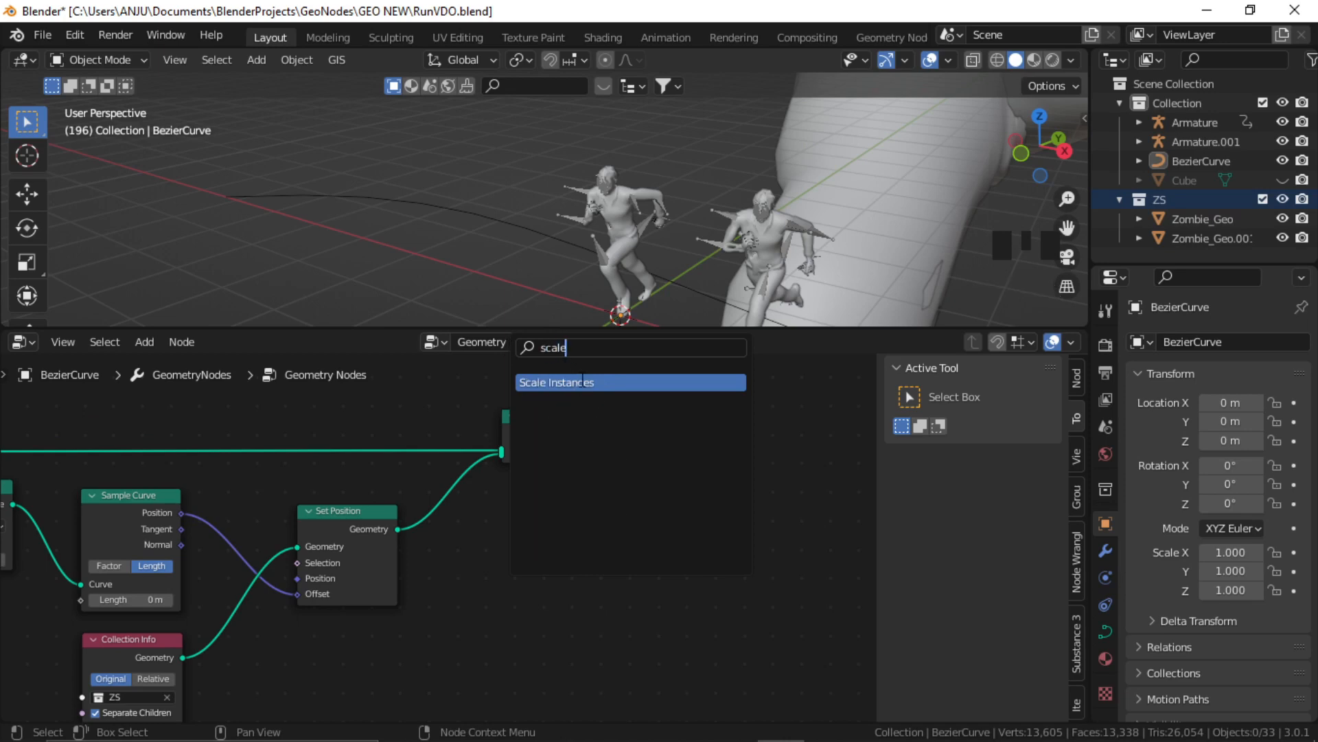
click(582, 382)
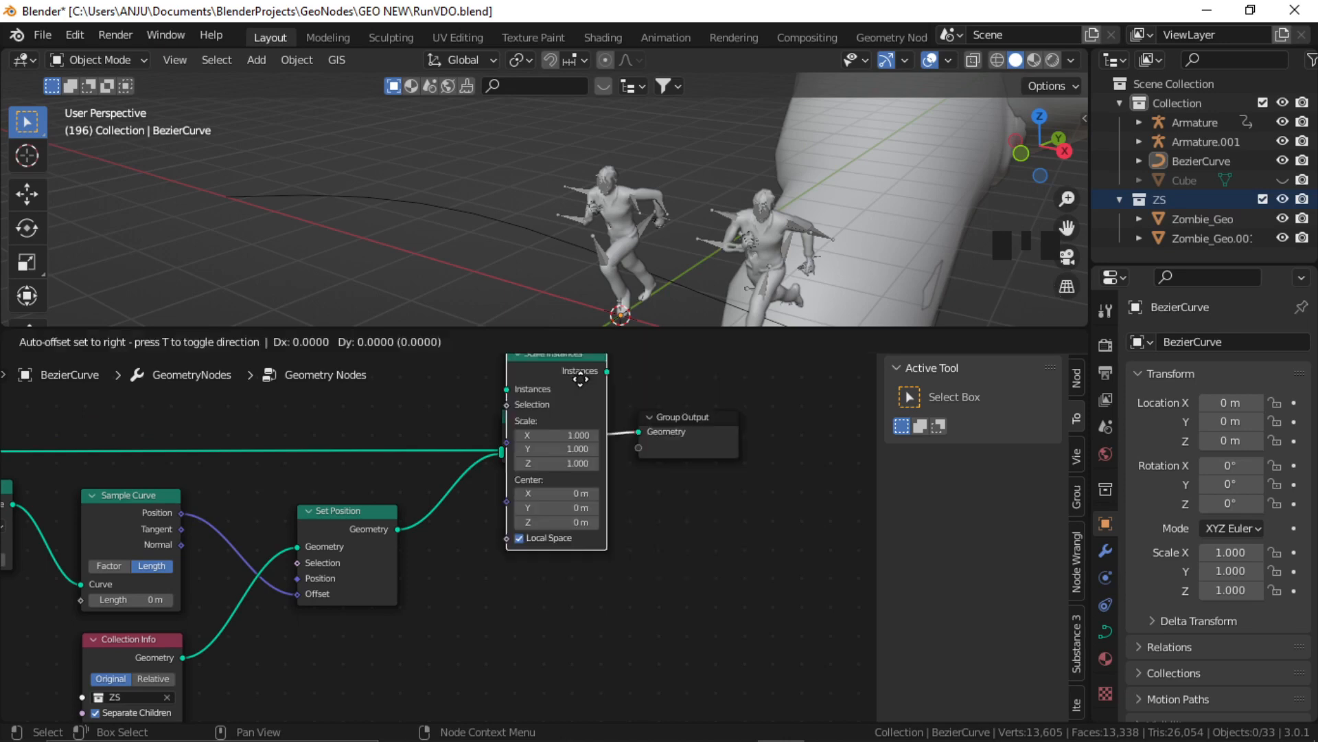
click(530, 513)
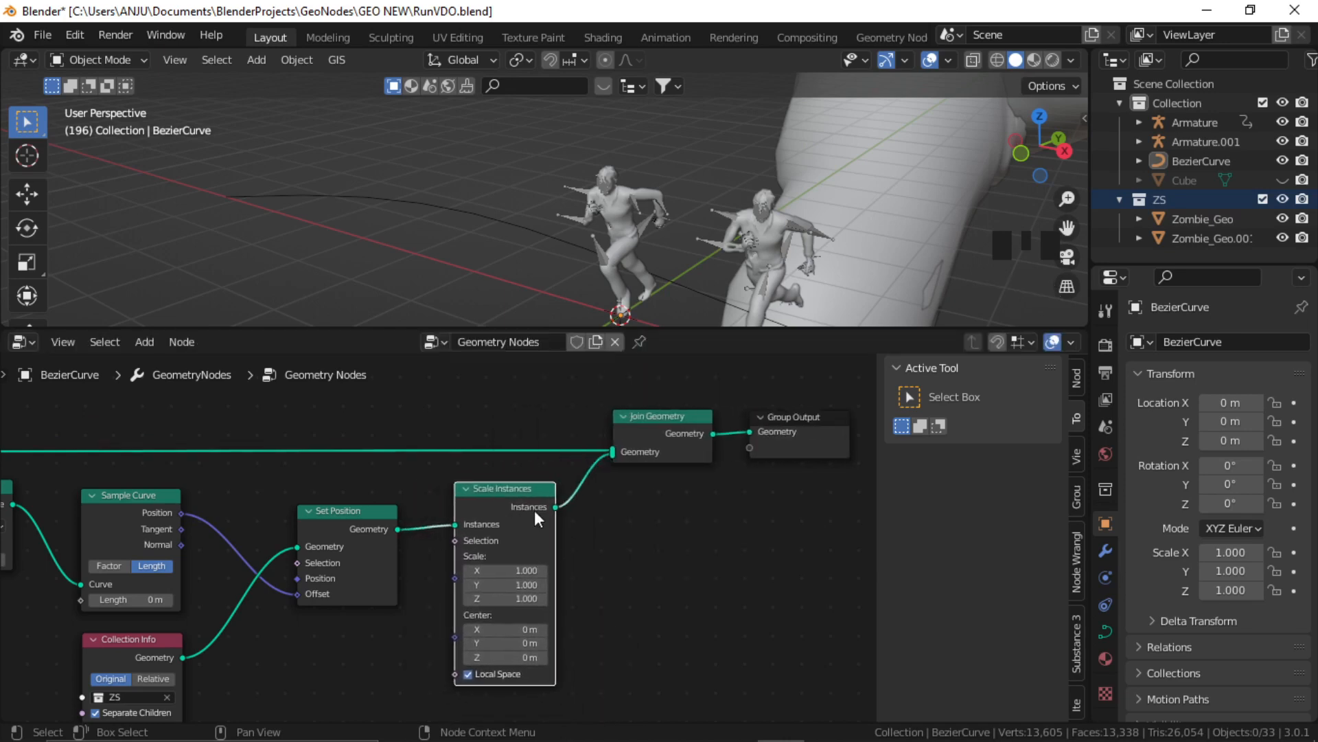
Set the Scale Instances node's X, Y and Z scale to 0.01
middle_drag(665, 636, 661, 569)
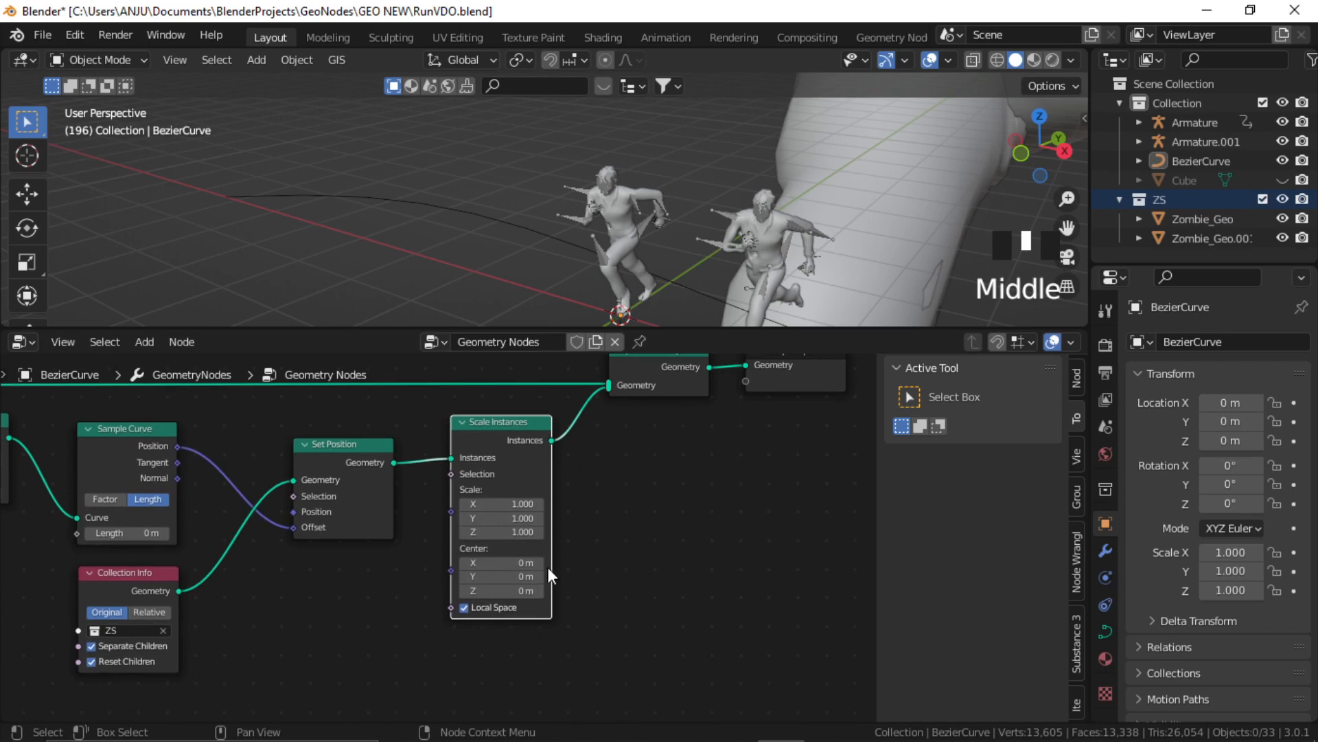
click(505, 503)
text(0.1)
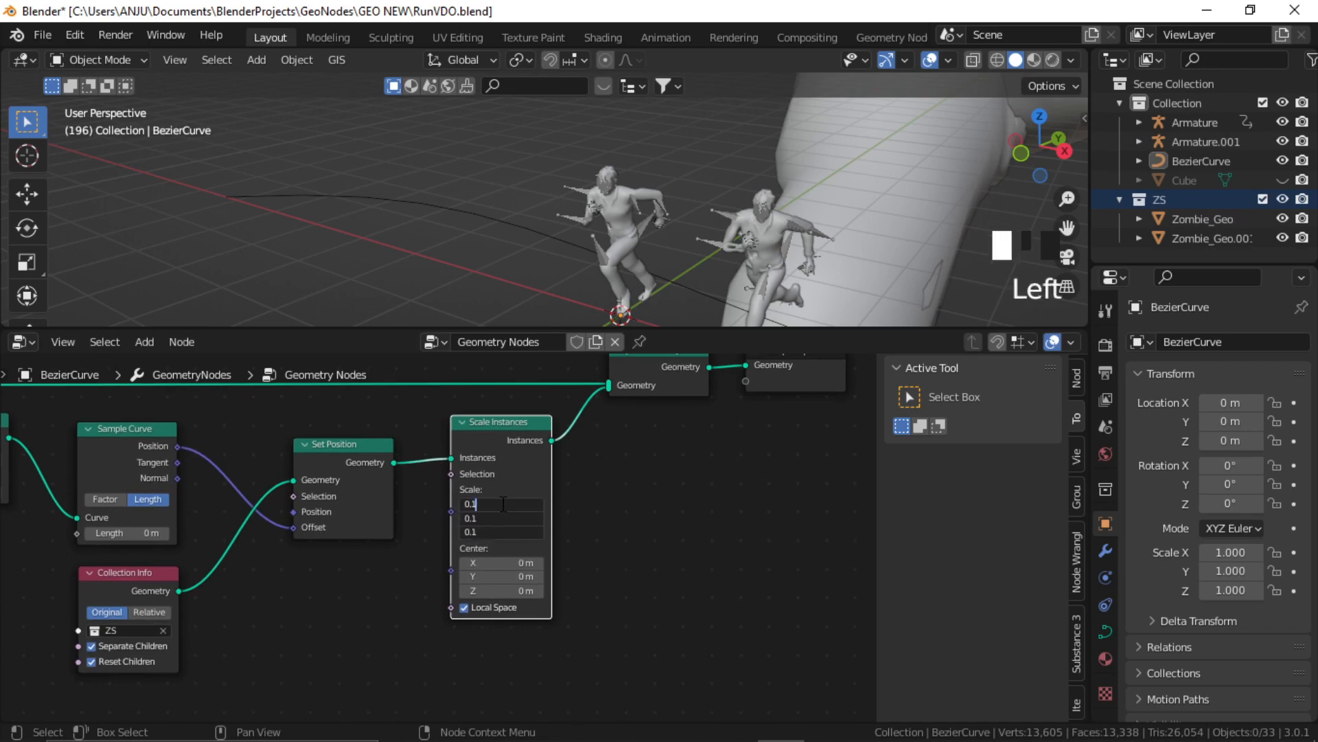
key(Return)
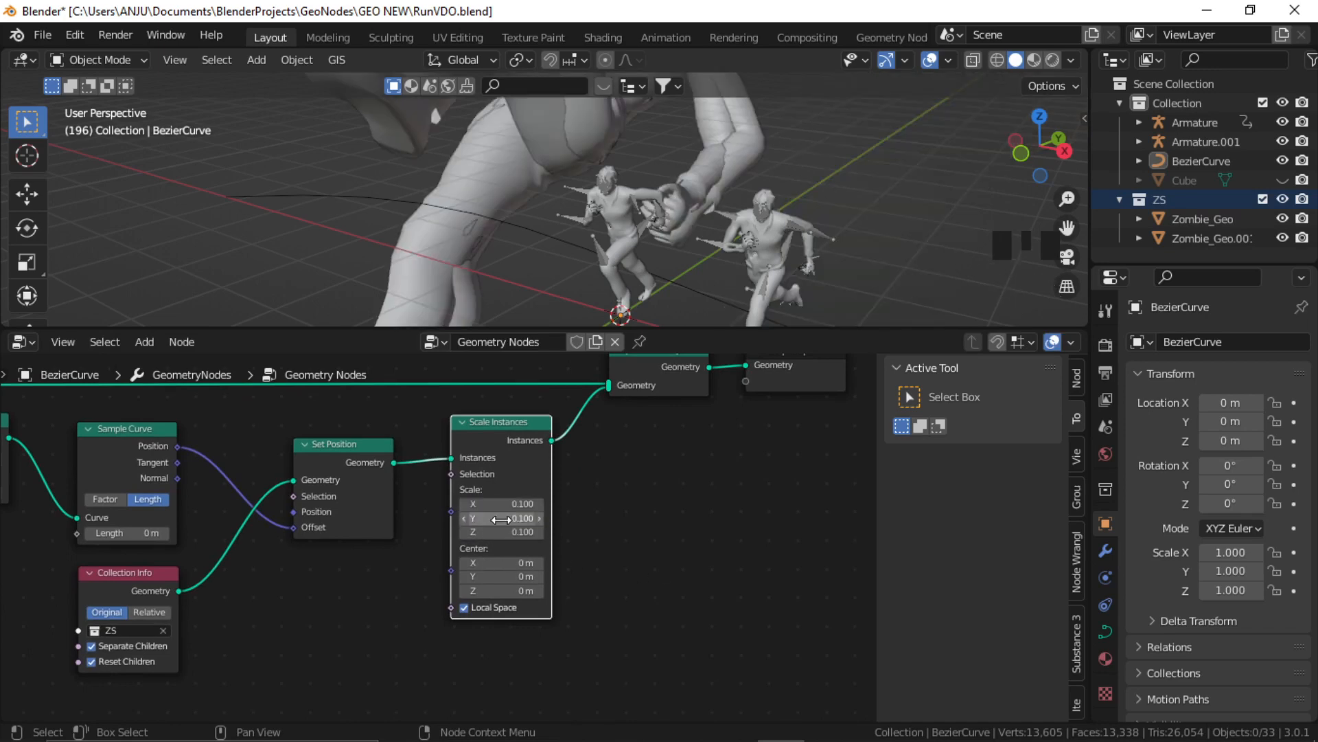
drag(510, 505, 510, 532)
text(0.0)
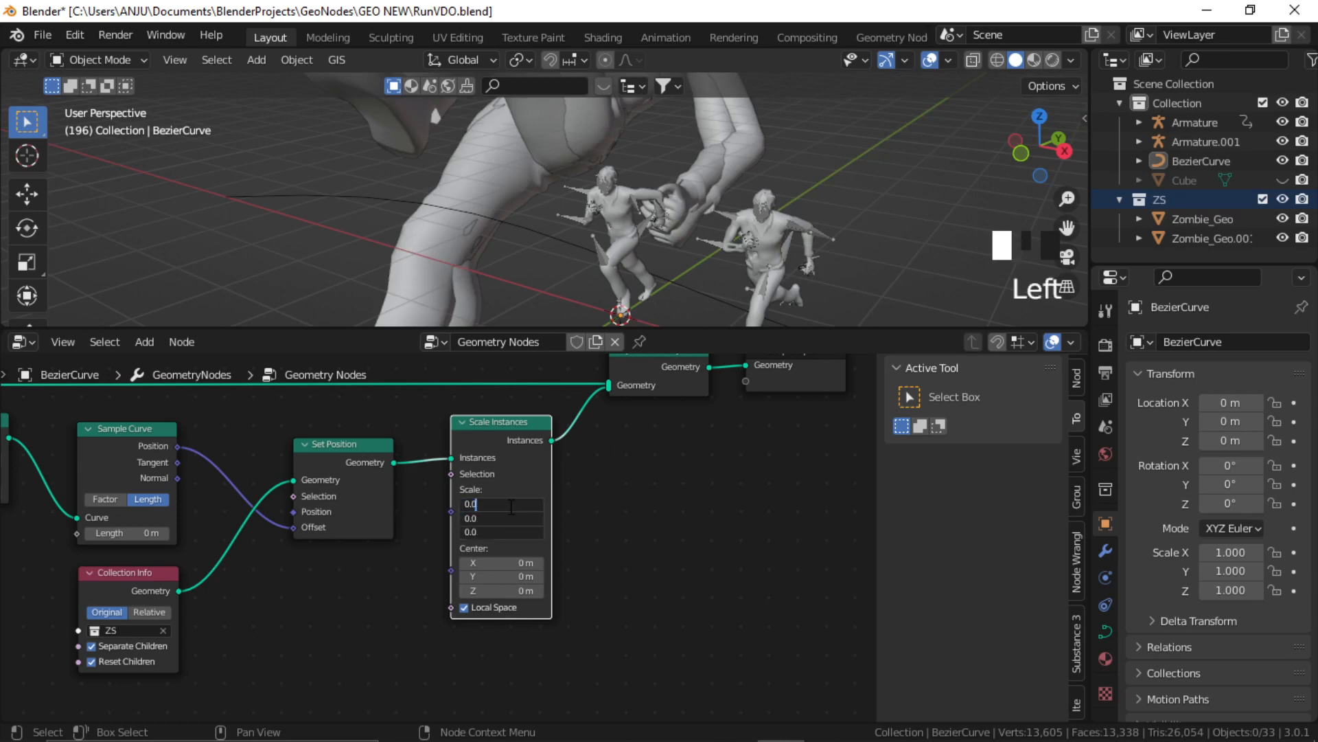
text(1)
key(Return)
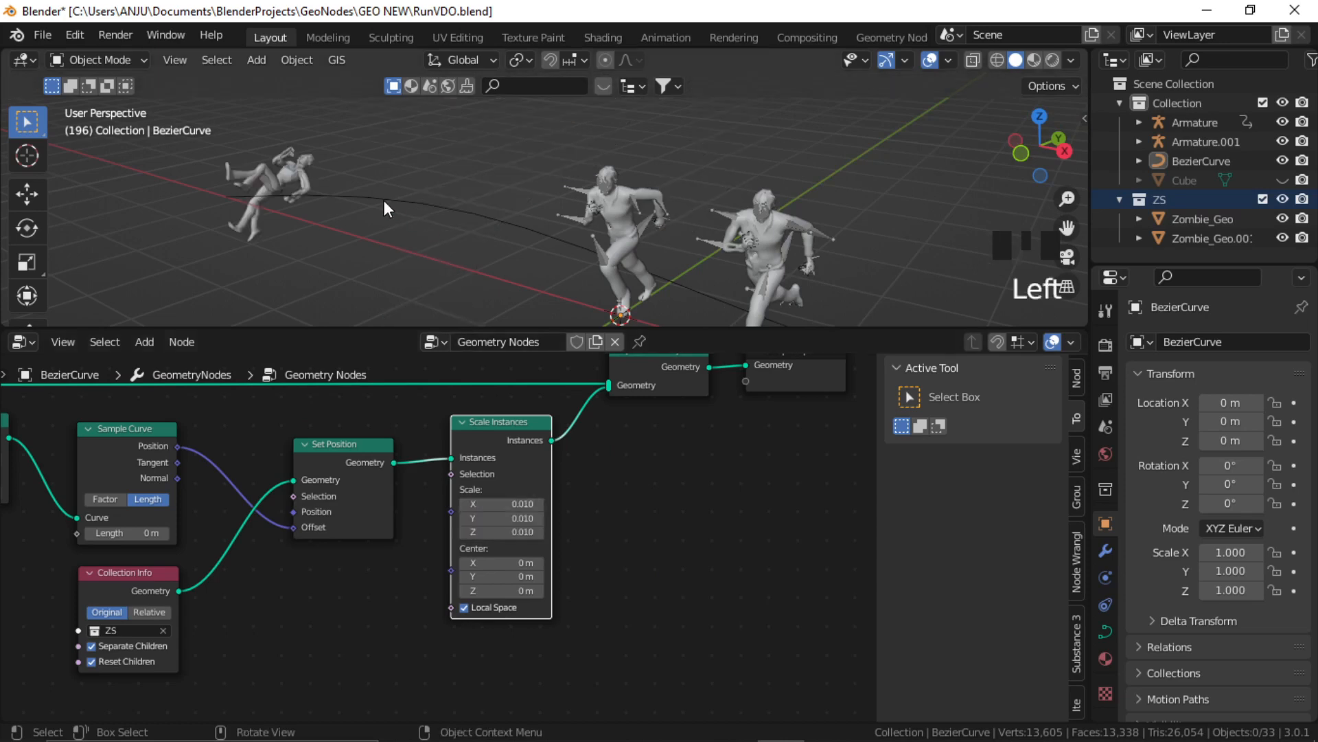
Apply the rotation of both original zombie meshes and their armatures, leaving nothing selected
middle_drag(382, 206, 663, 214)
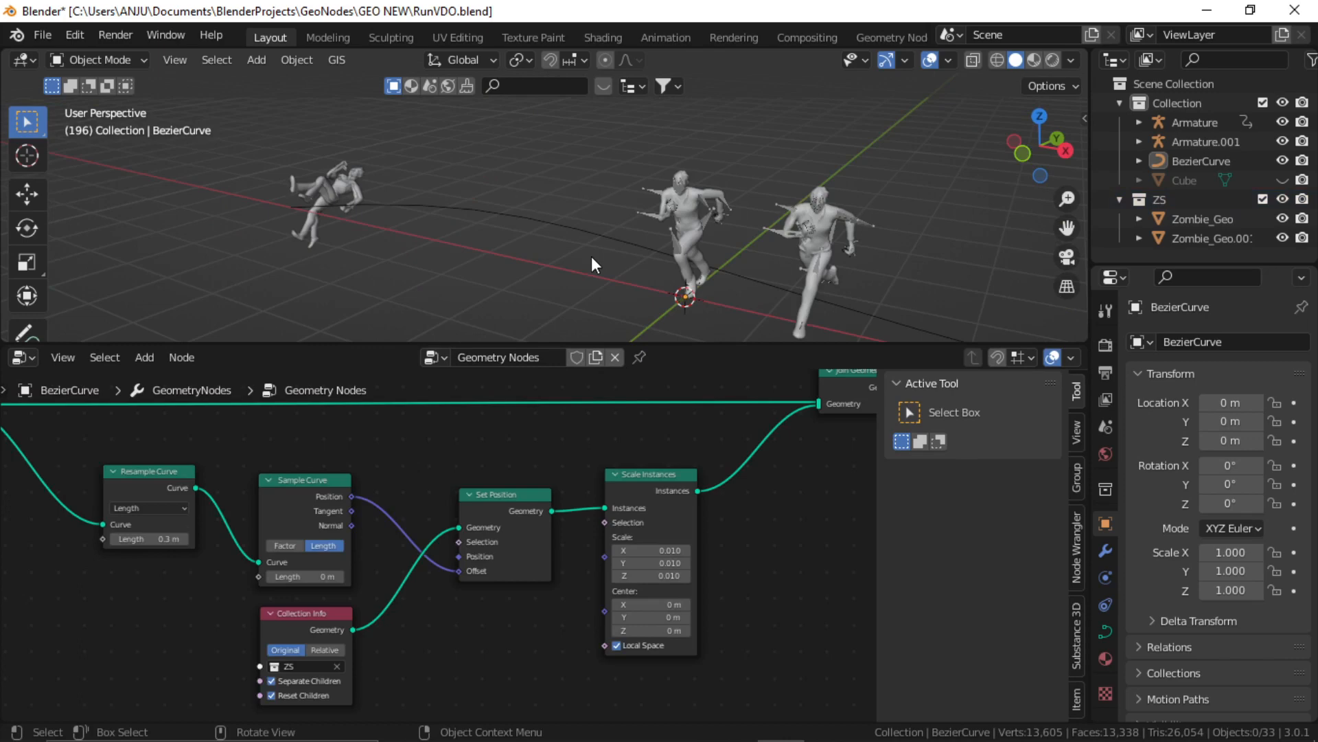
middle_drag(591, 257, 586, 253)
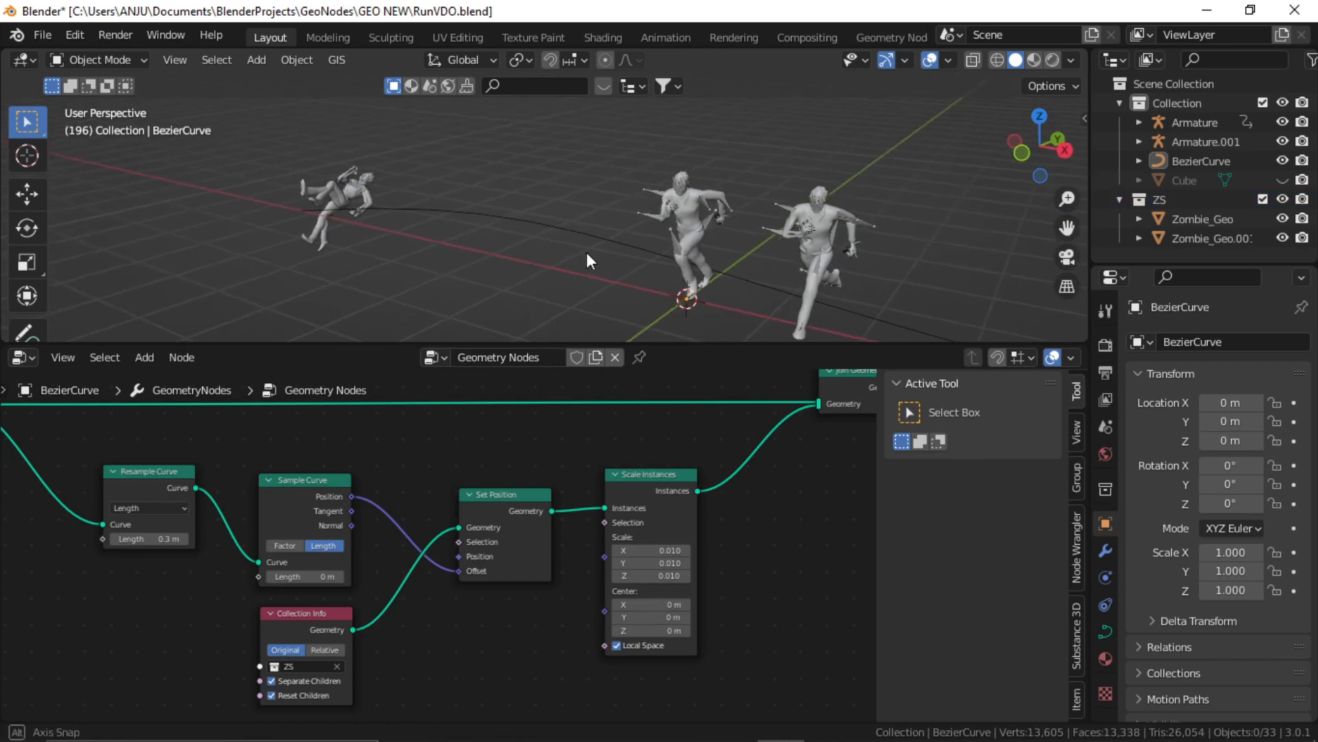
drag(883, 152, 677, 225)
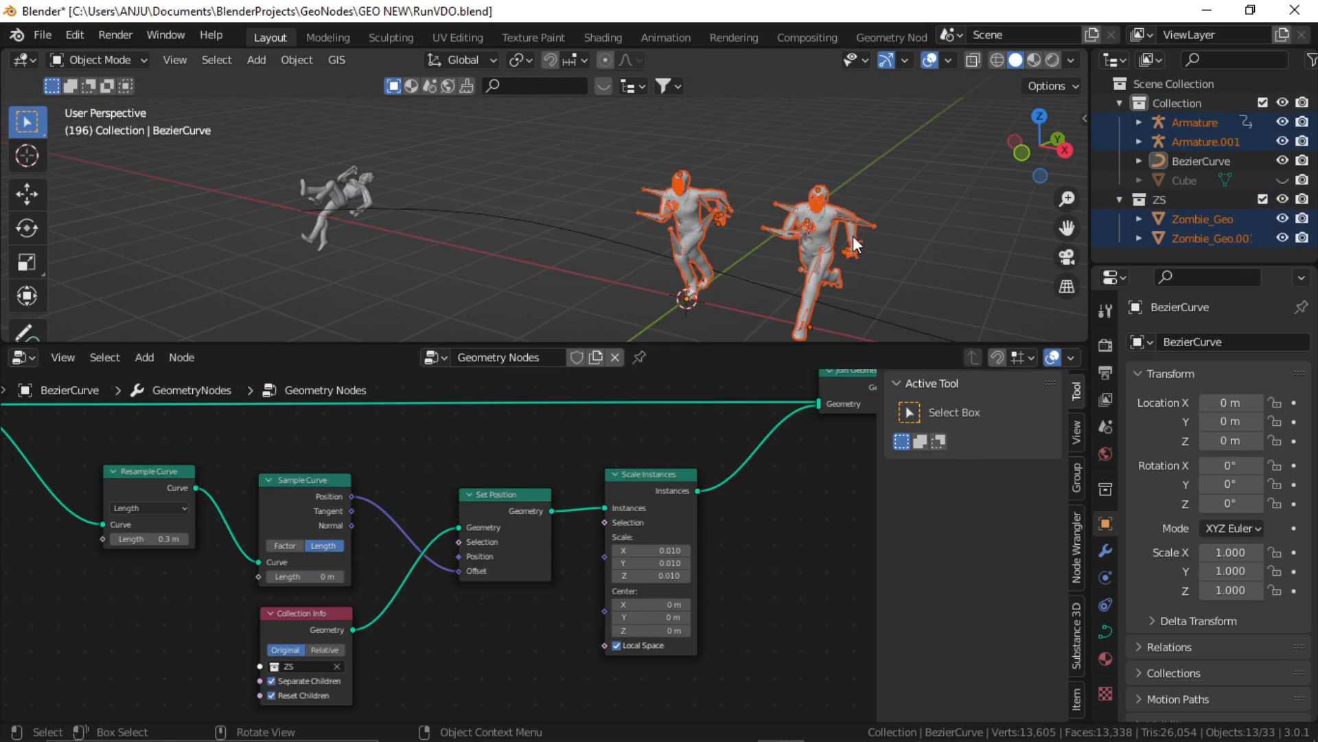
key(ctrl+a)
click(874, 193)
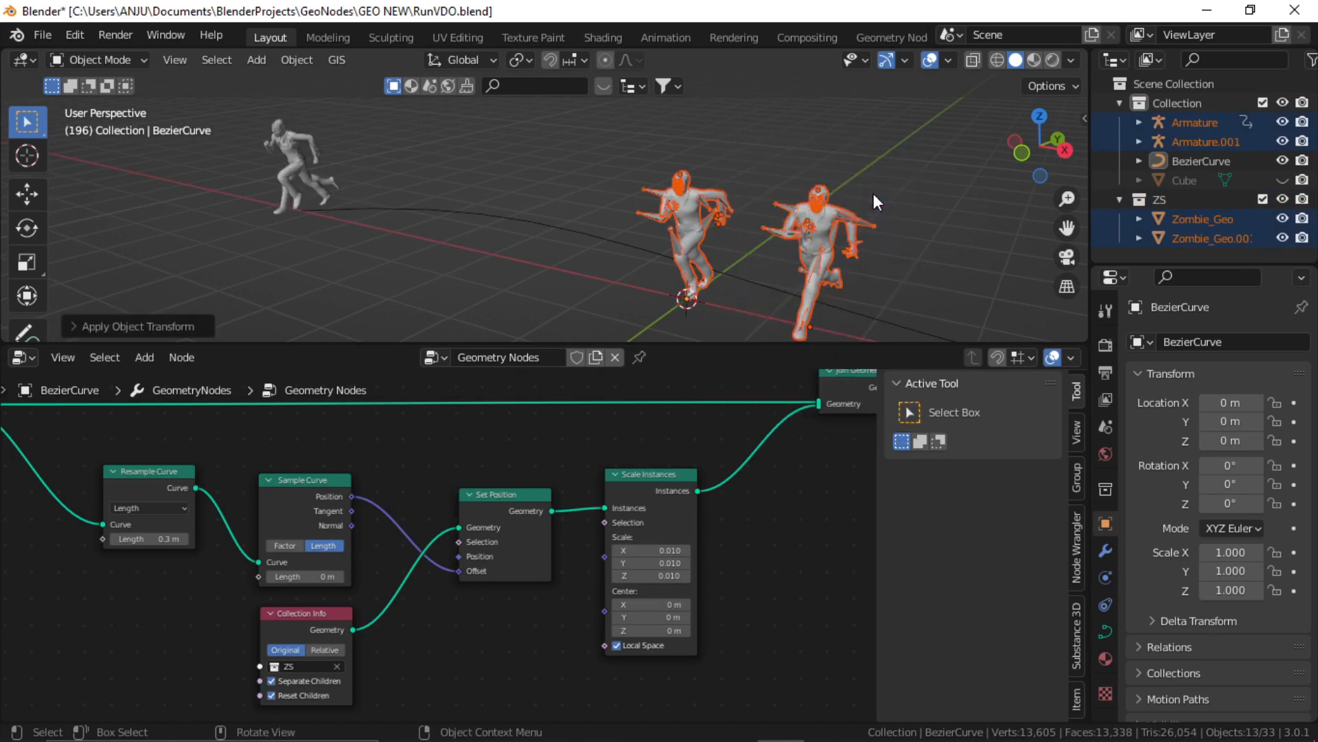
click(509, 199)
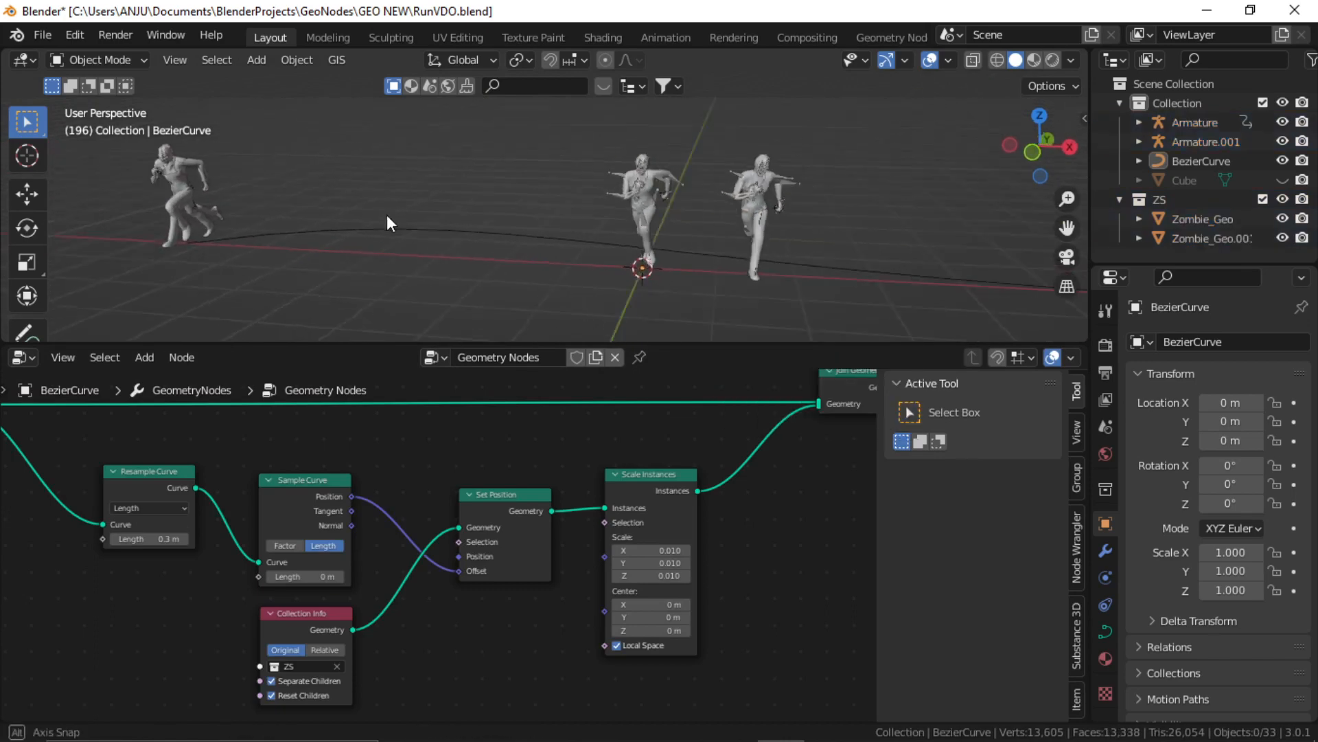
Add a Rotate Instances node on the link between the Scale Instances and Join Geometry nodes
middle_drag(774, 528, 691, 581)
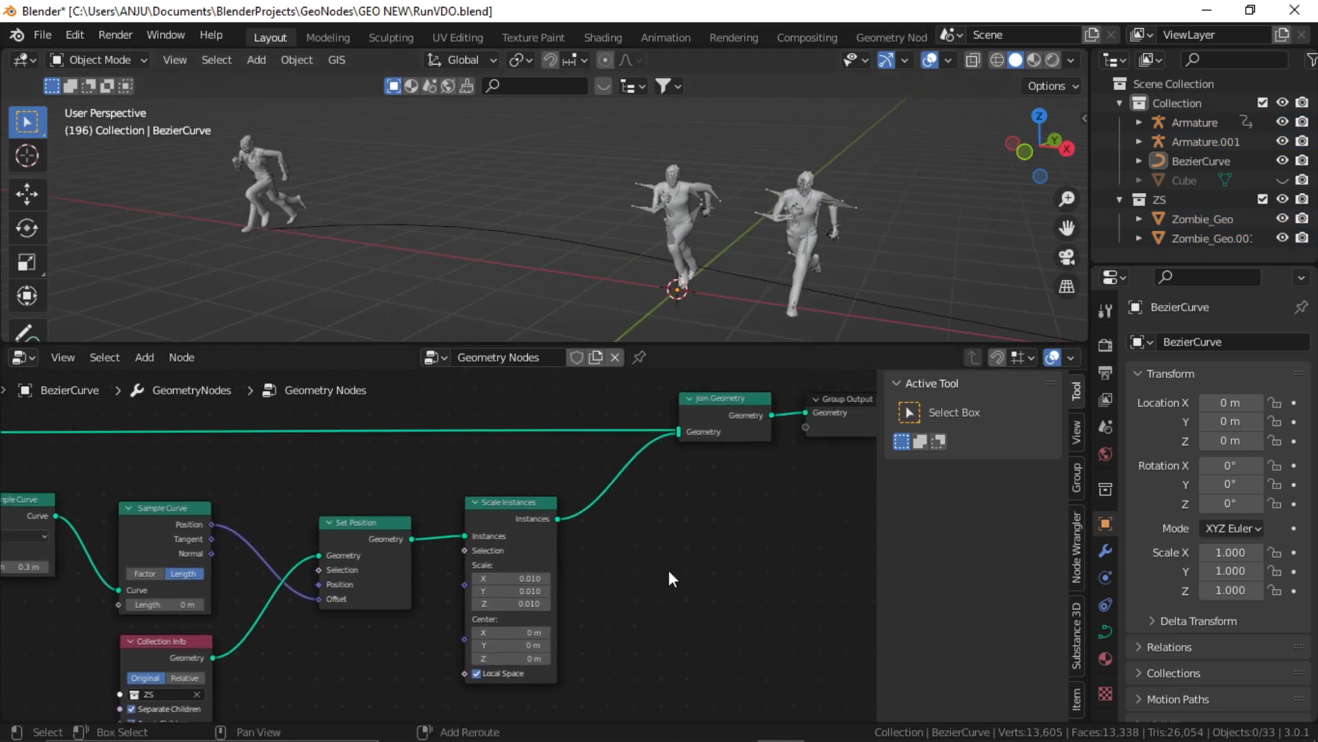
key(shift+a)
click(624, 341)
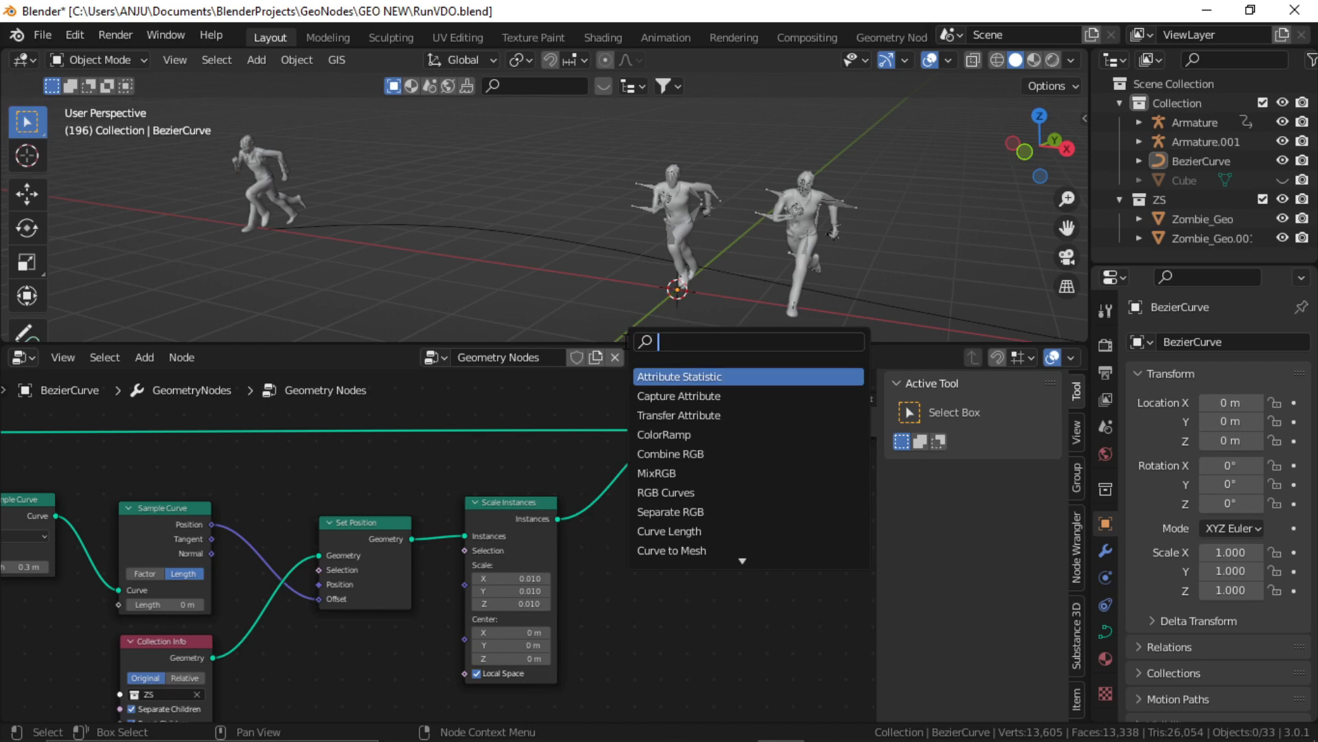
text(rota)
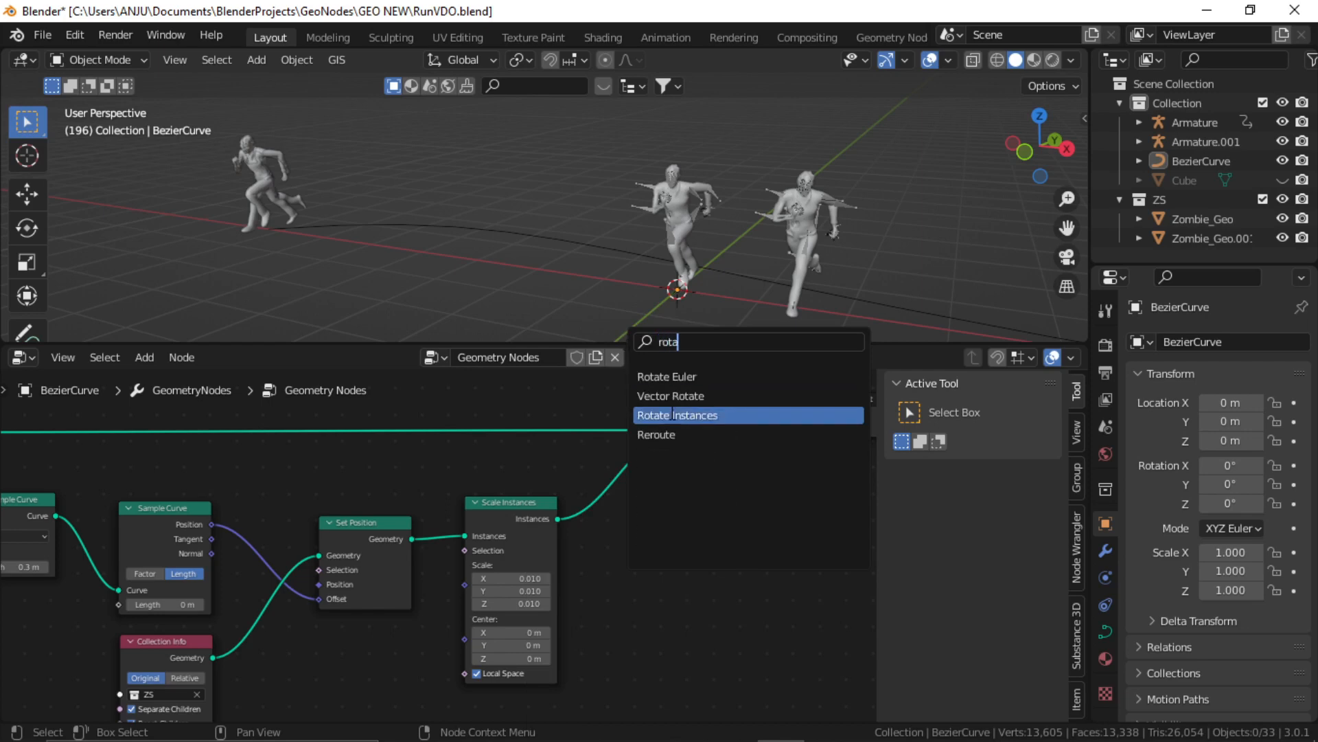
click(676, 415)
click(665, 539)
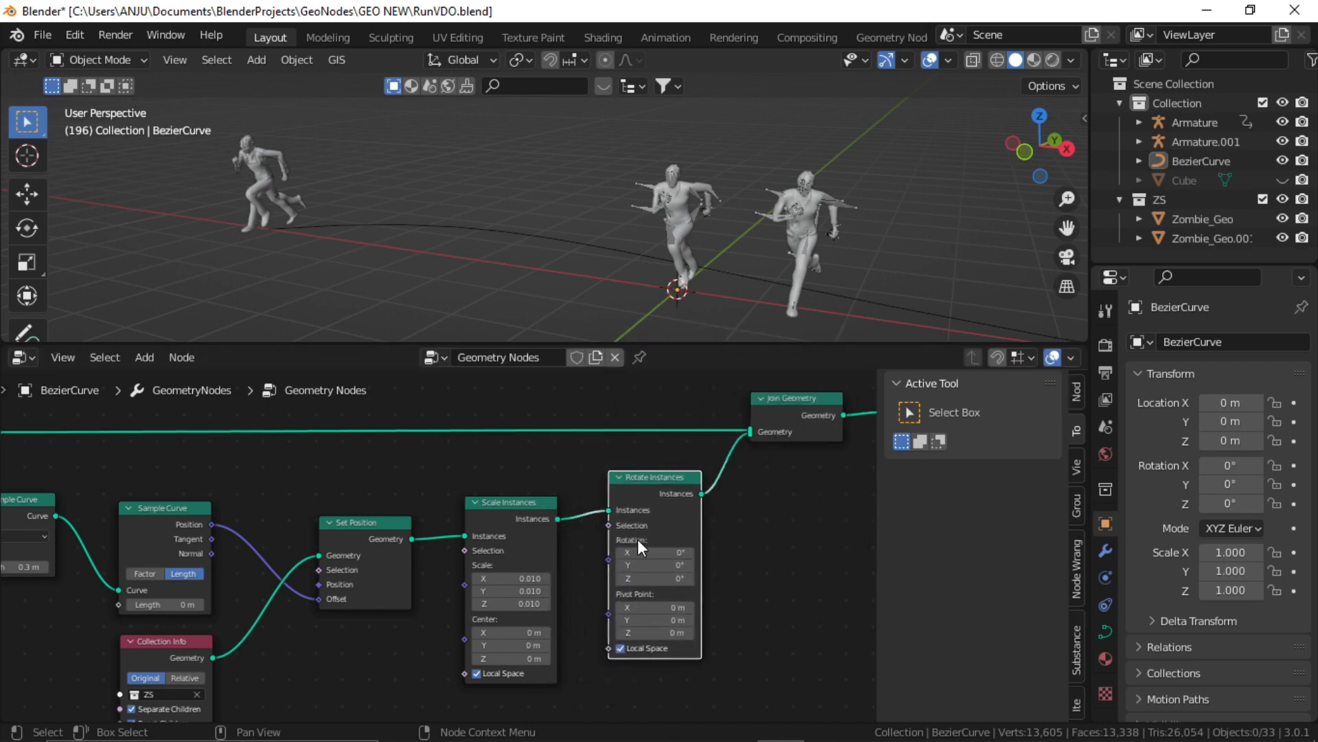
Add an Align Euler to Vector node just below the Set Position node
middle_drag(741, 578, 826, 578)
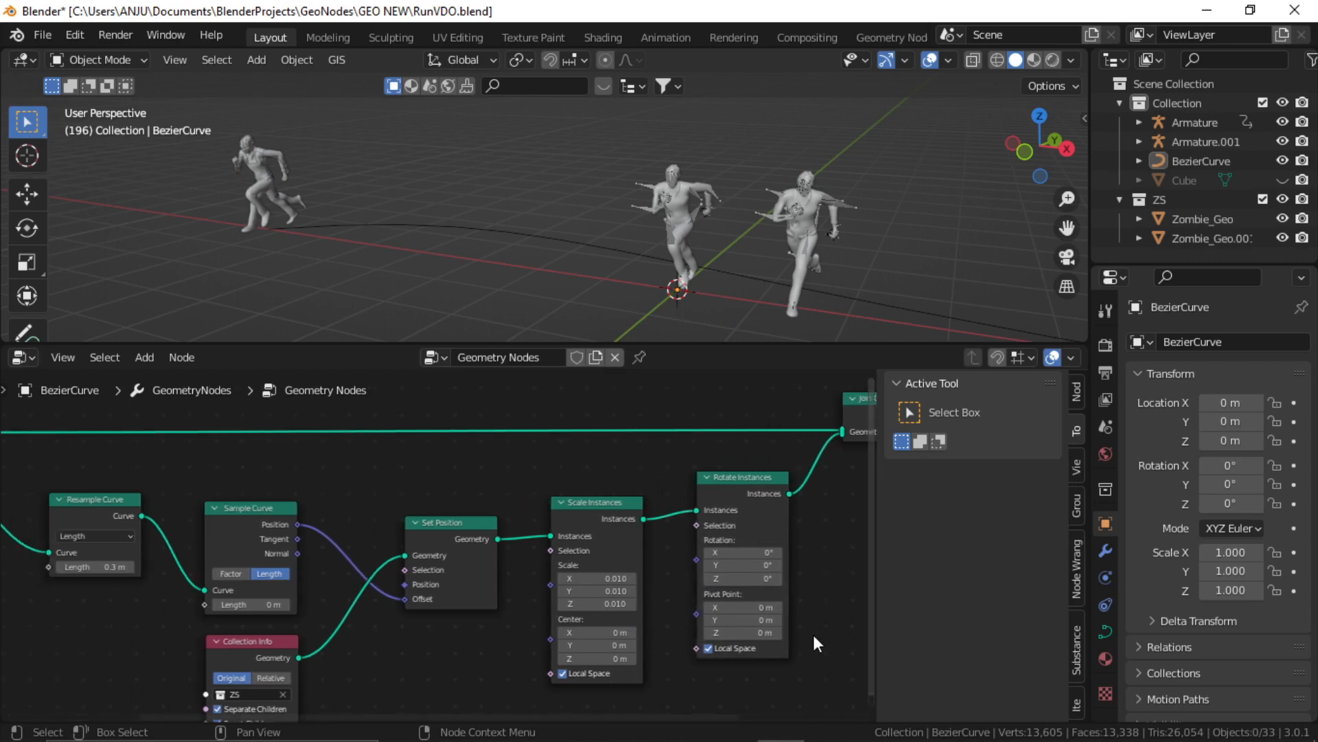
key(shift+a)
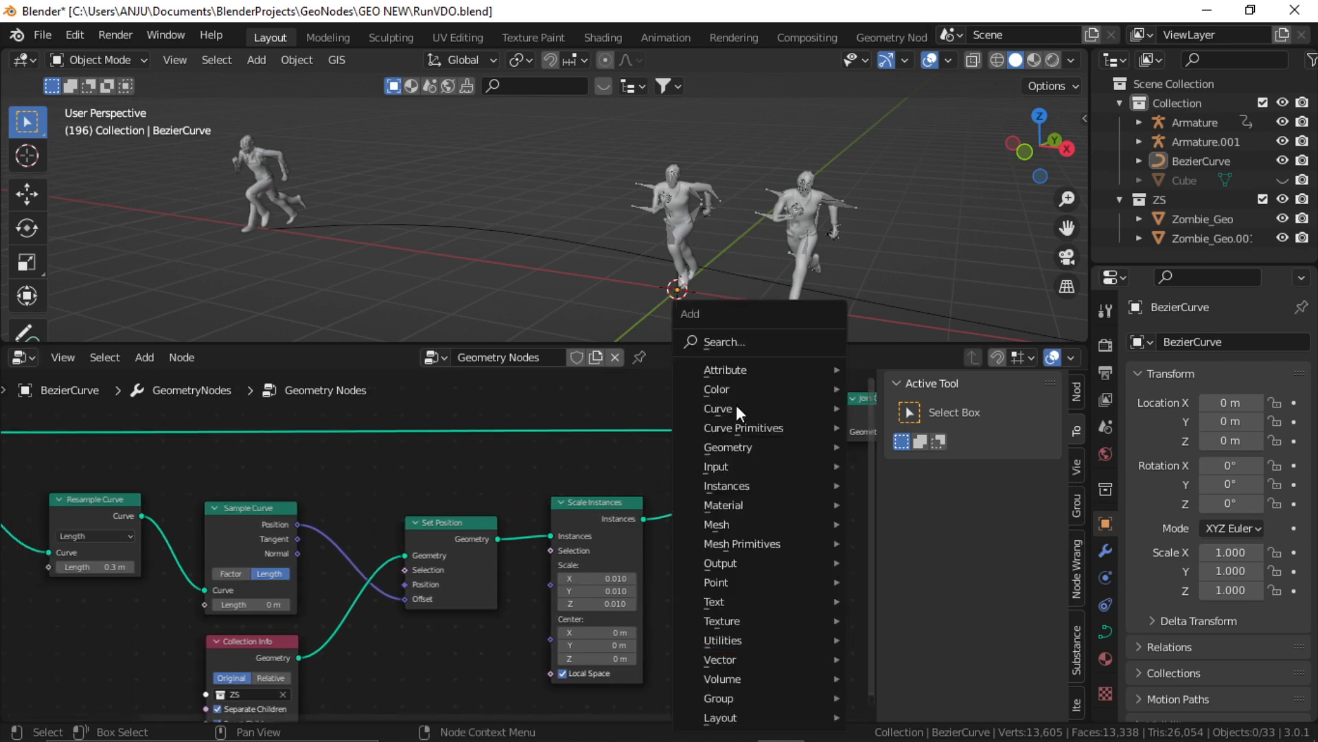
click(748, 344)
text(alig)
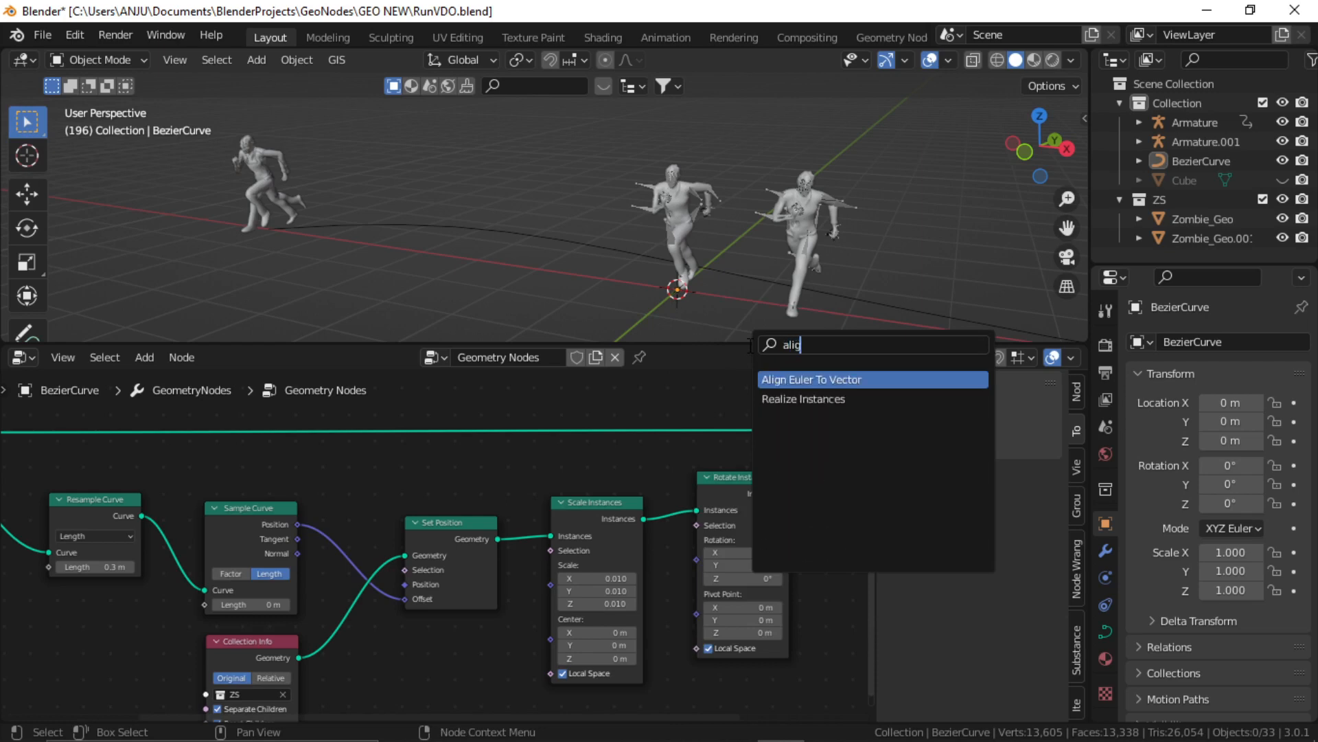
key(Return)
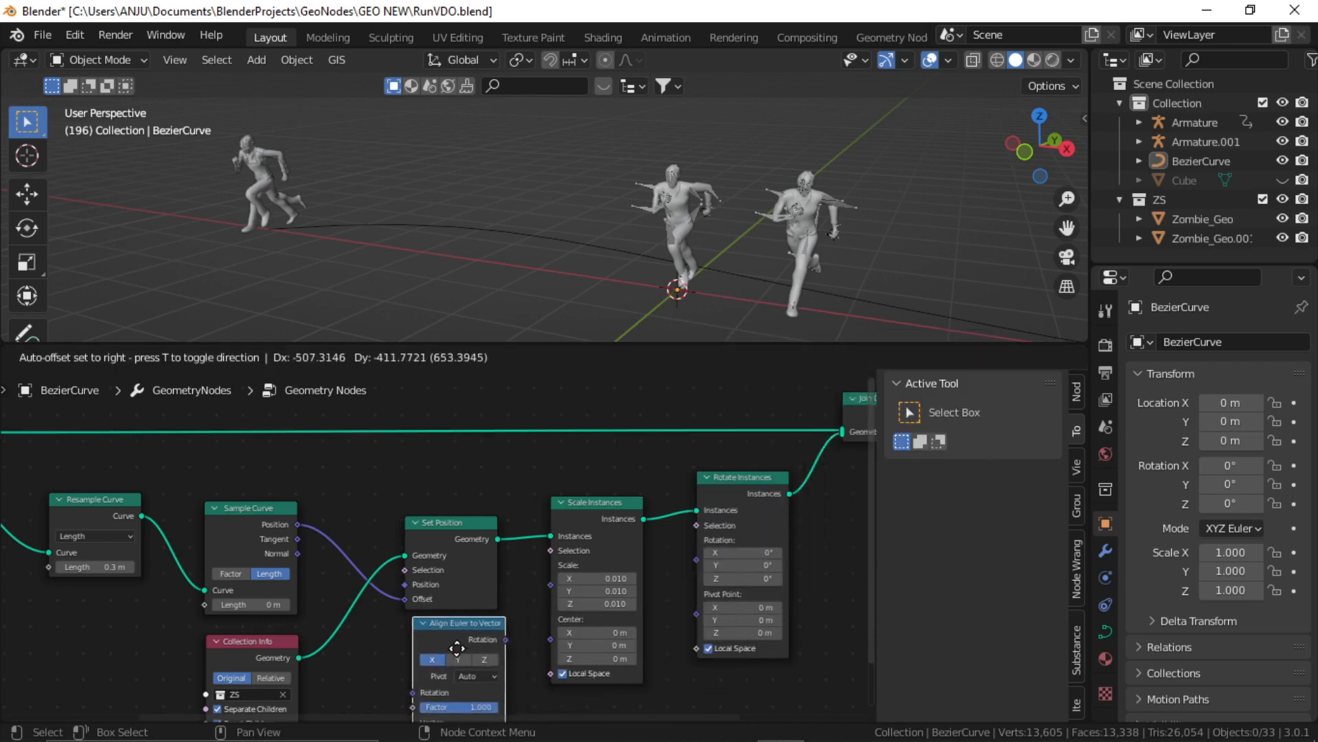
click(446, 662)
middle_drag(446, 662, 513, 572)
scroll(505, 604, down, 1)
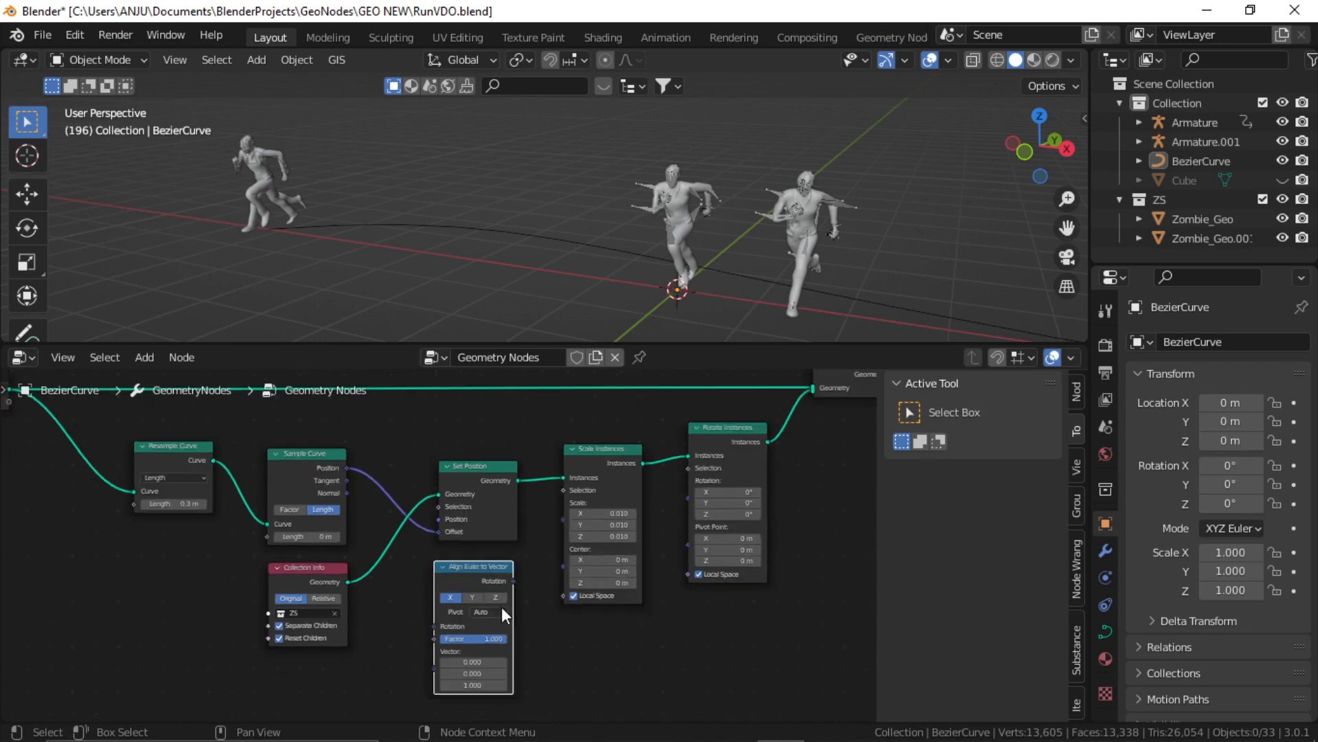
Link the Sample Curve's Tangent to the Align Euler to Vector node's Vector, and its Rotation output to Rotate Instances' Rotation
scroll(391, 550, up, 1)
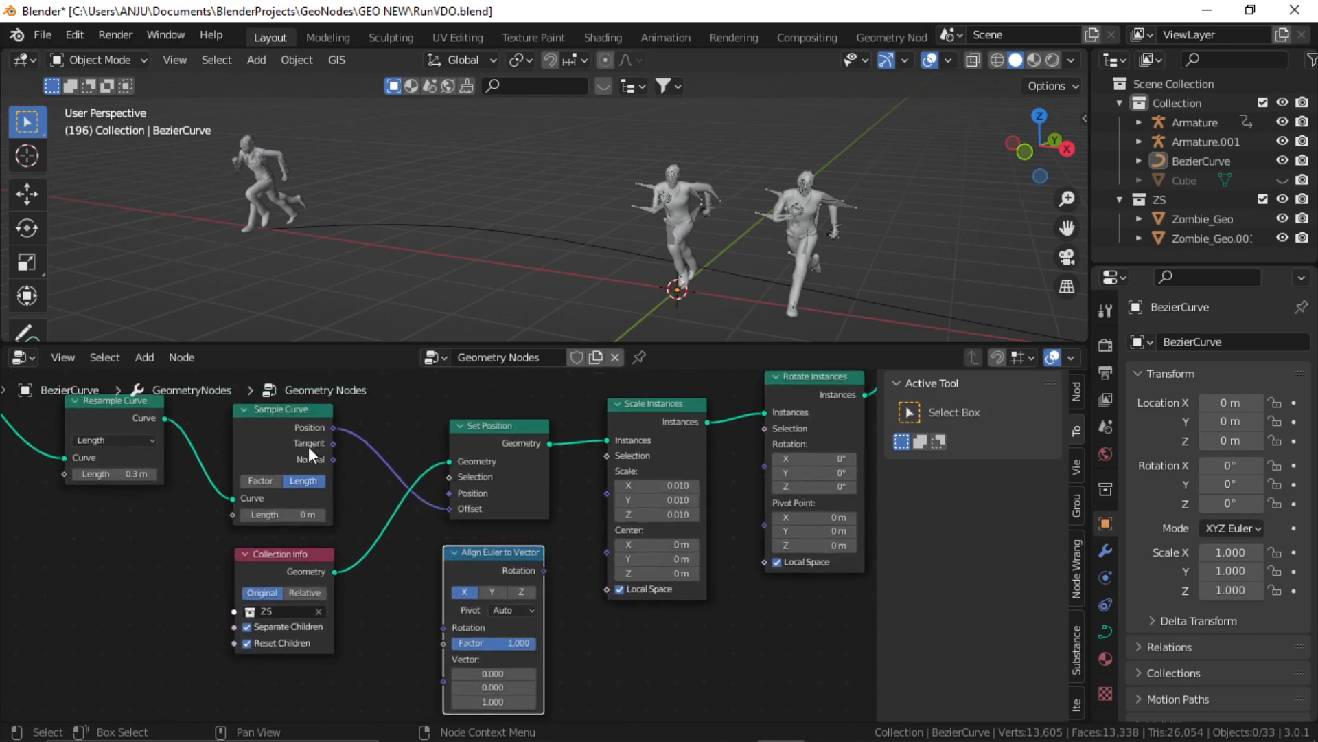
middle_drag(354, 529, 345, 517)
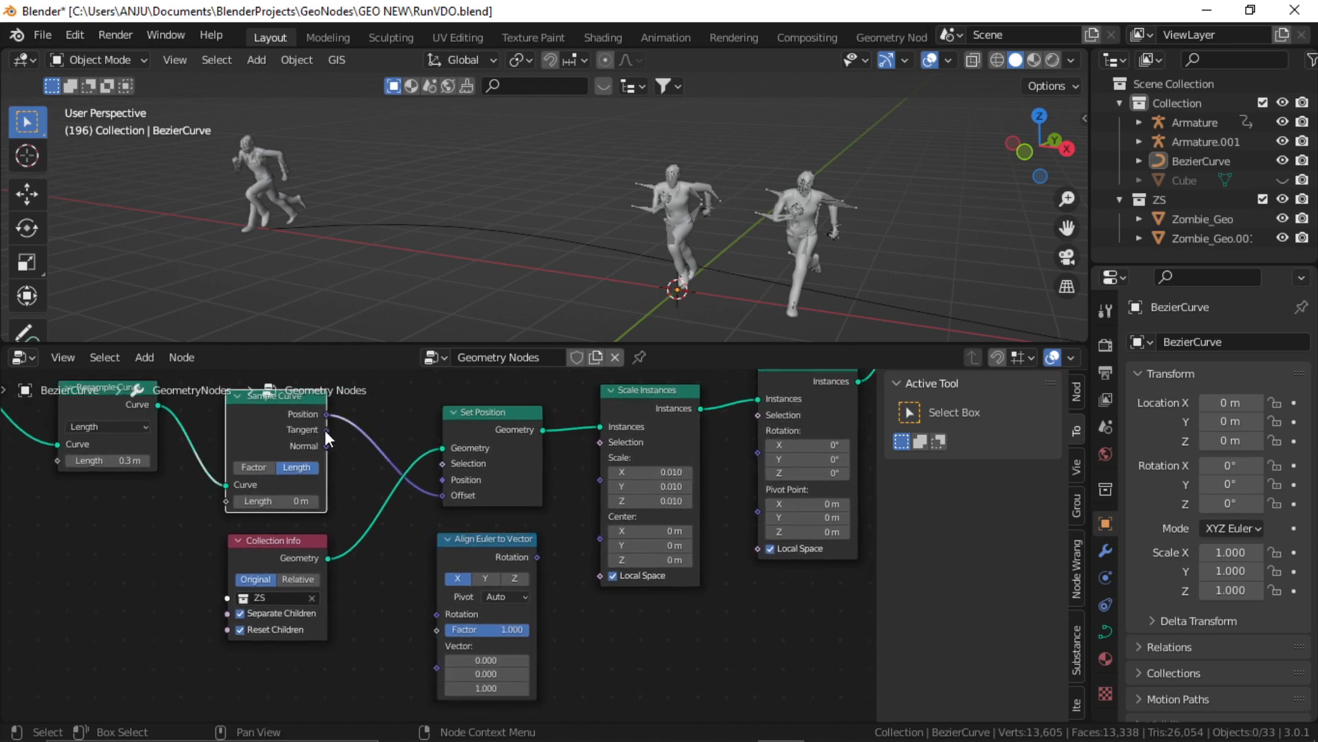
drag(325, 430, 438, 668)
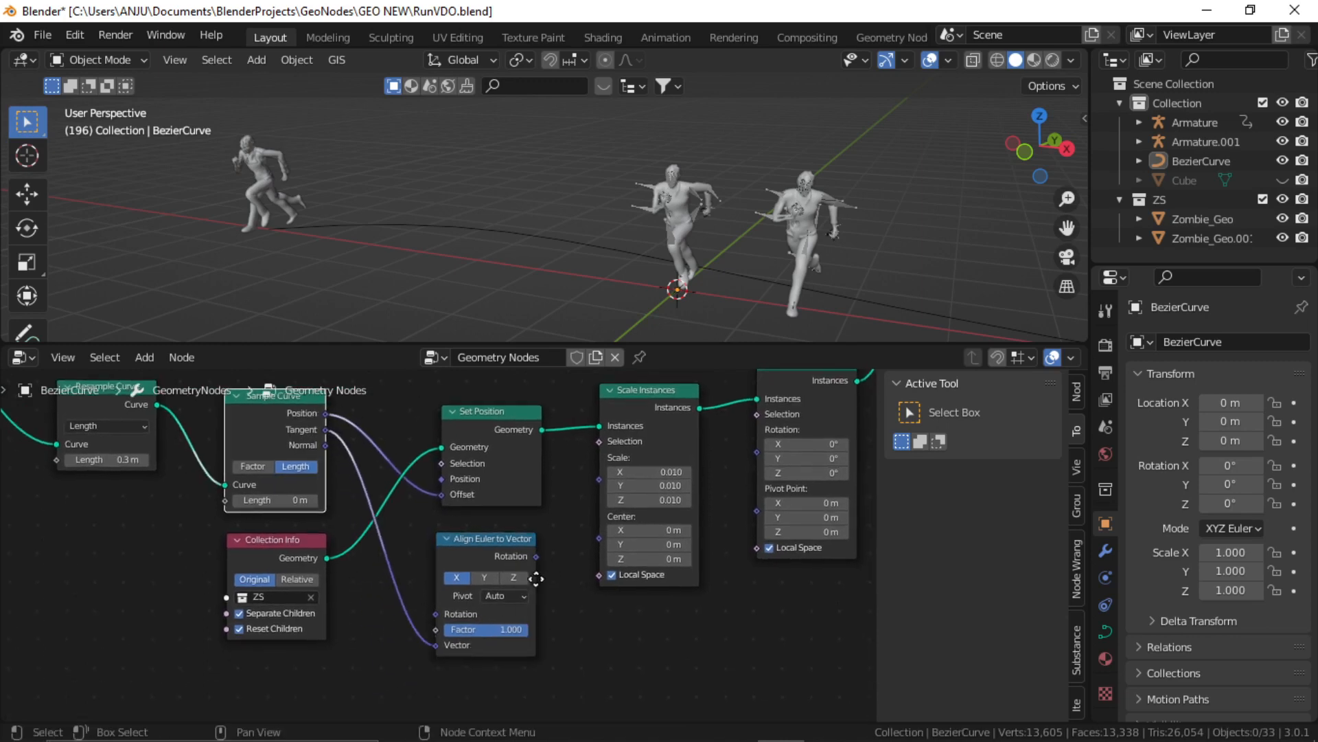
scroll(385, 621, down, 2)
drag(373, 628, 542, 554)
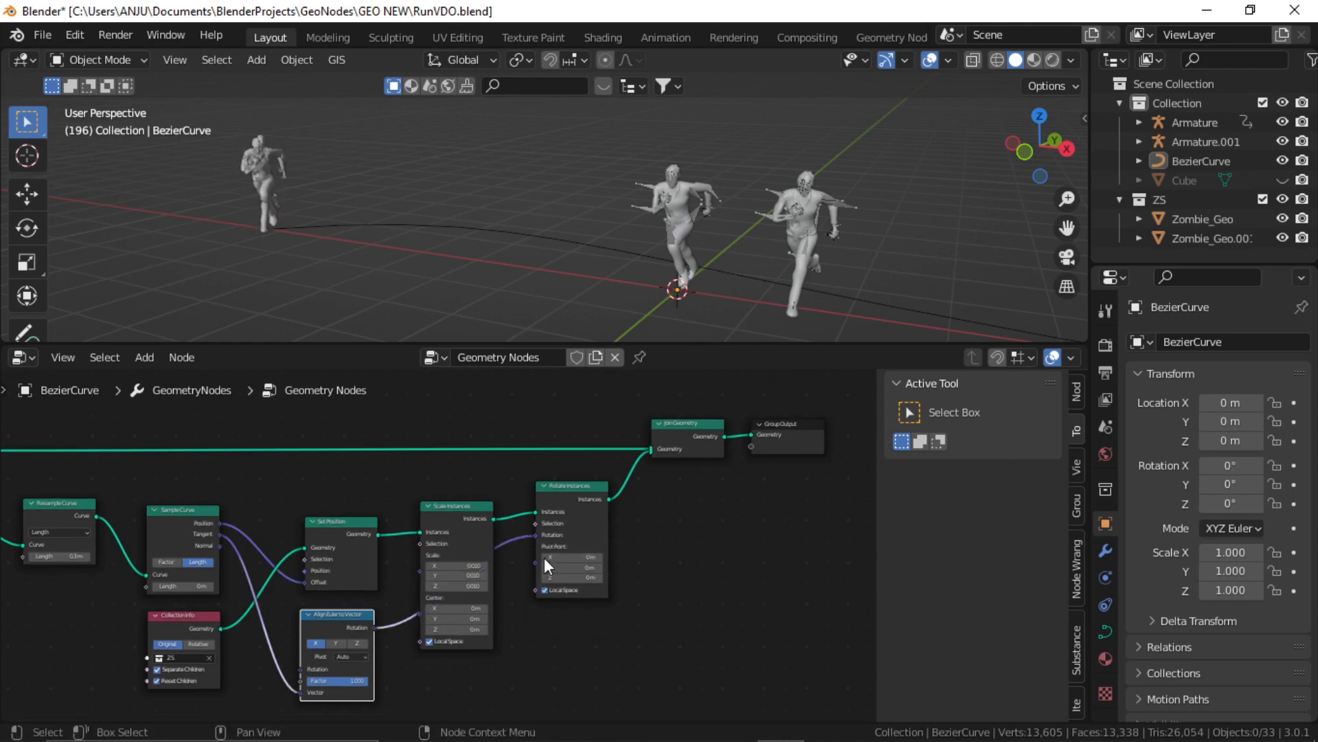
Set the Align Euler to Vector node's alignment axis to Y
scroll(504, 590, up, 3)
click(401, 627)
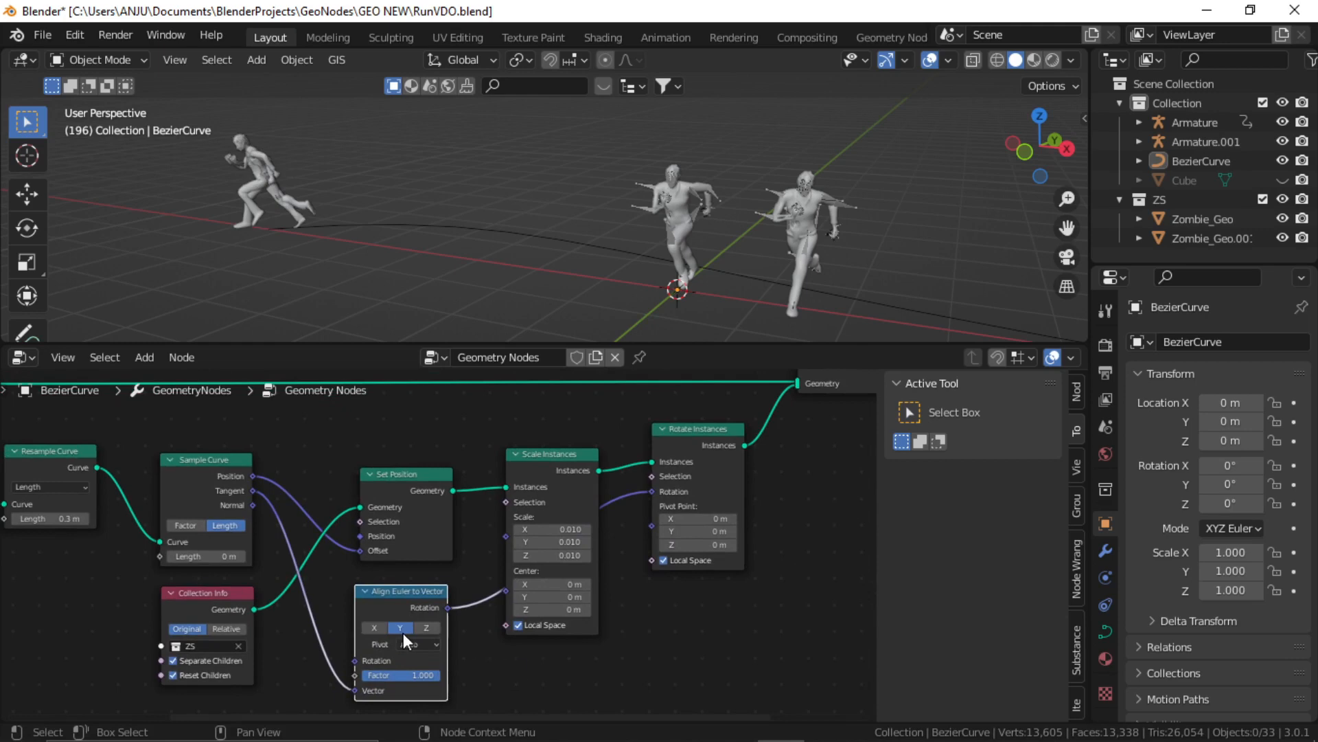
middle_drag(552, 517, 533, 577)
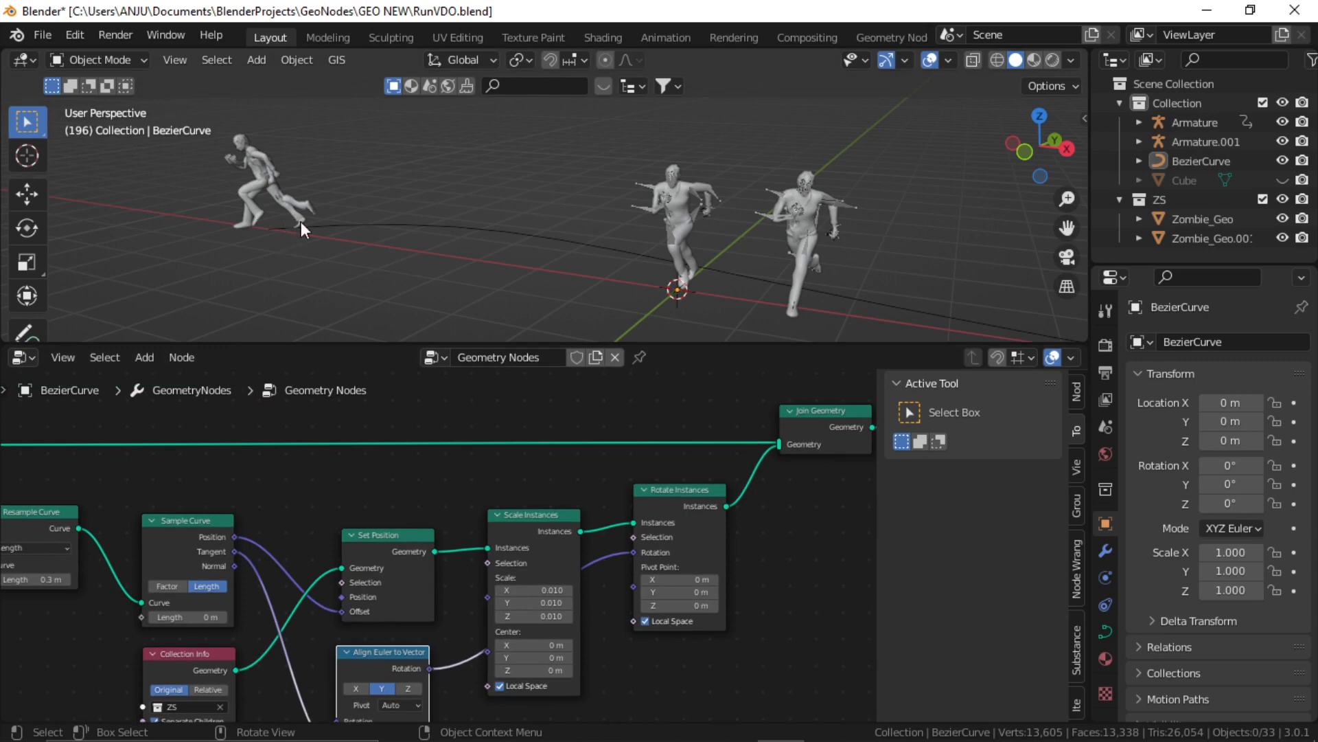
Rotate Armature.001 together with its zombie mesh about half a turn around the global Z axis and apply the rotation
middle_drag(688, 493, 563, 474)
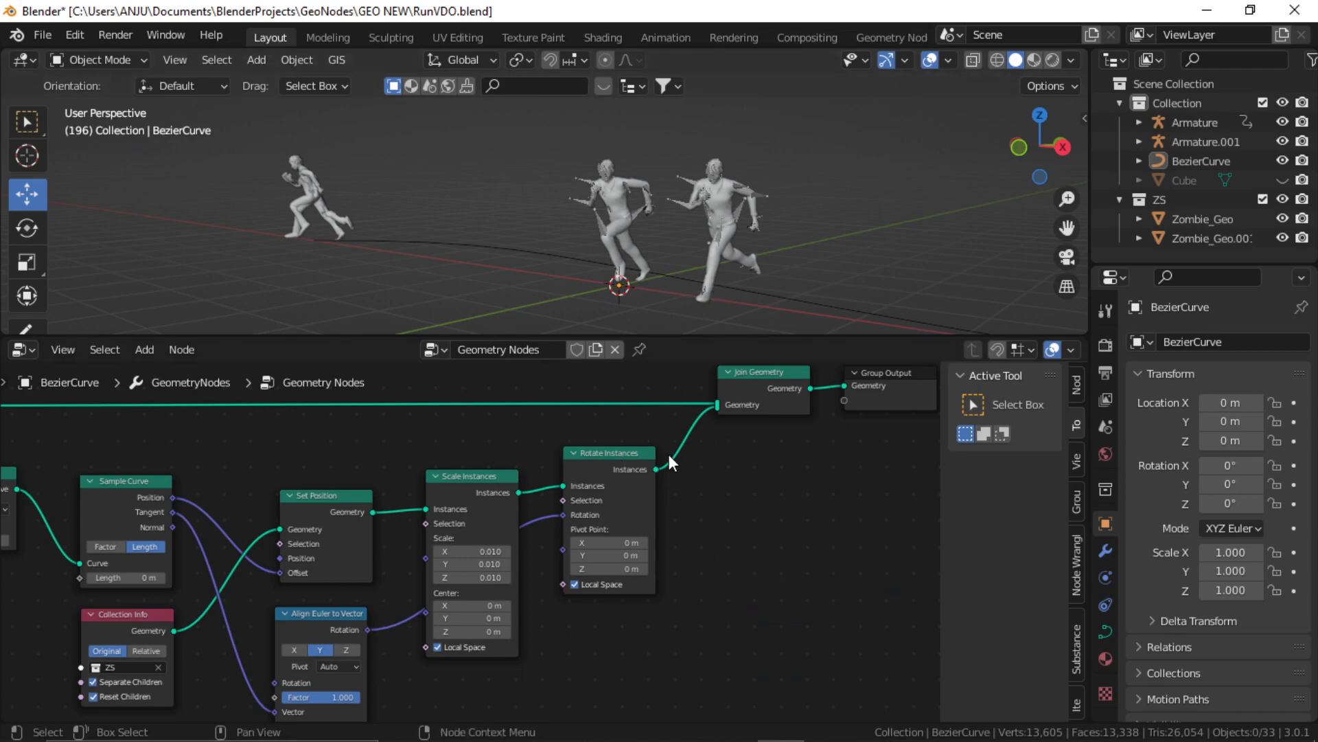
middle_drag(725, 475, 710, 483)
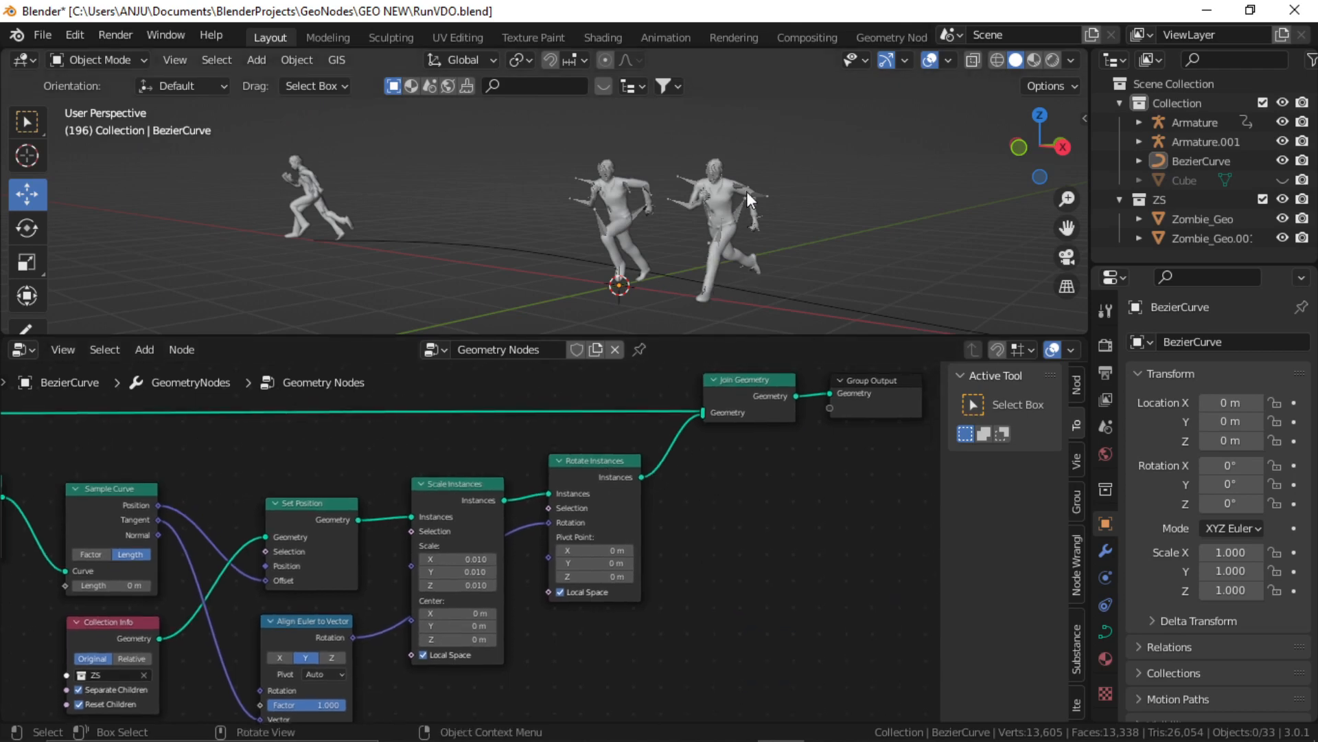
click(764, 196)
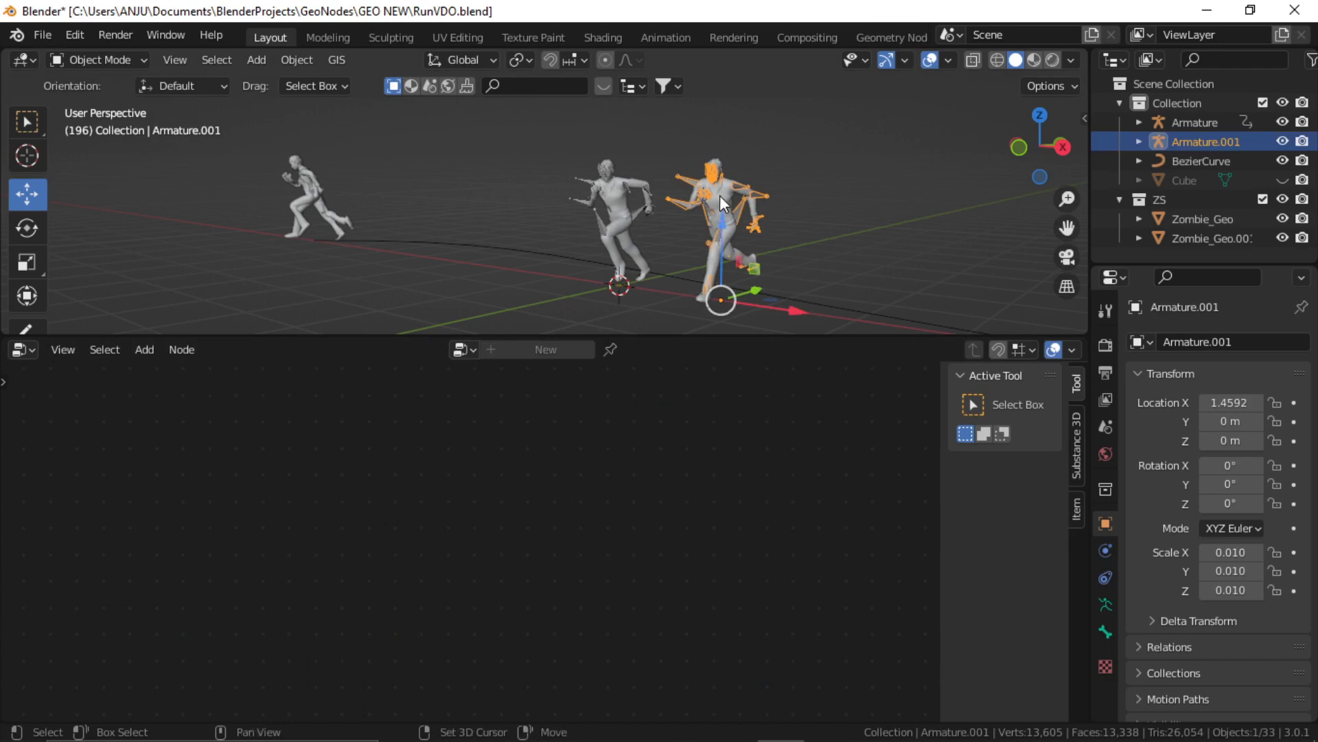
shift+click(720, 195)
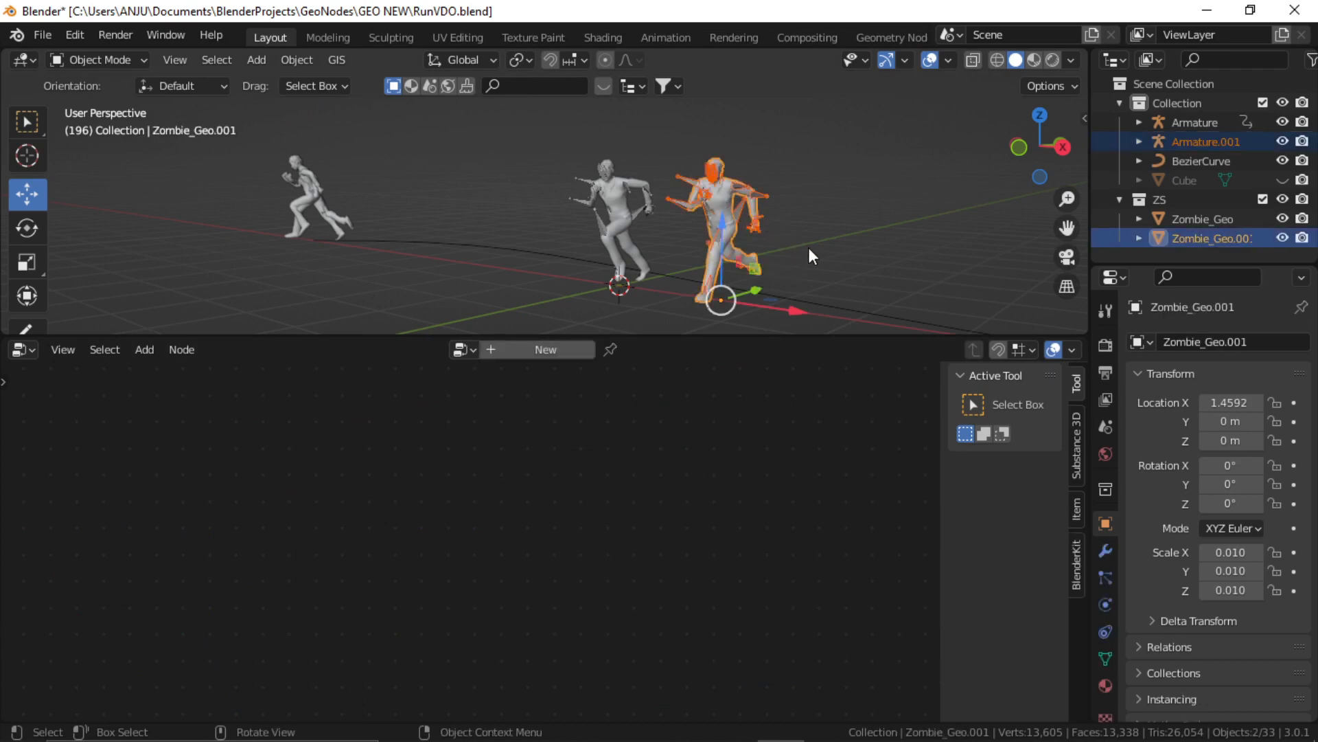
key(r)
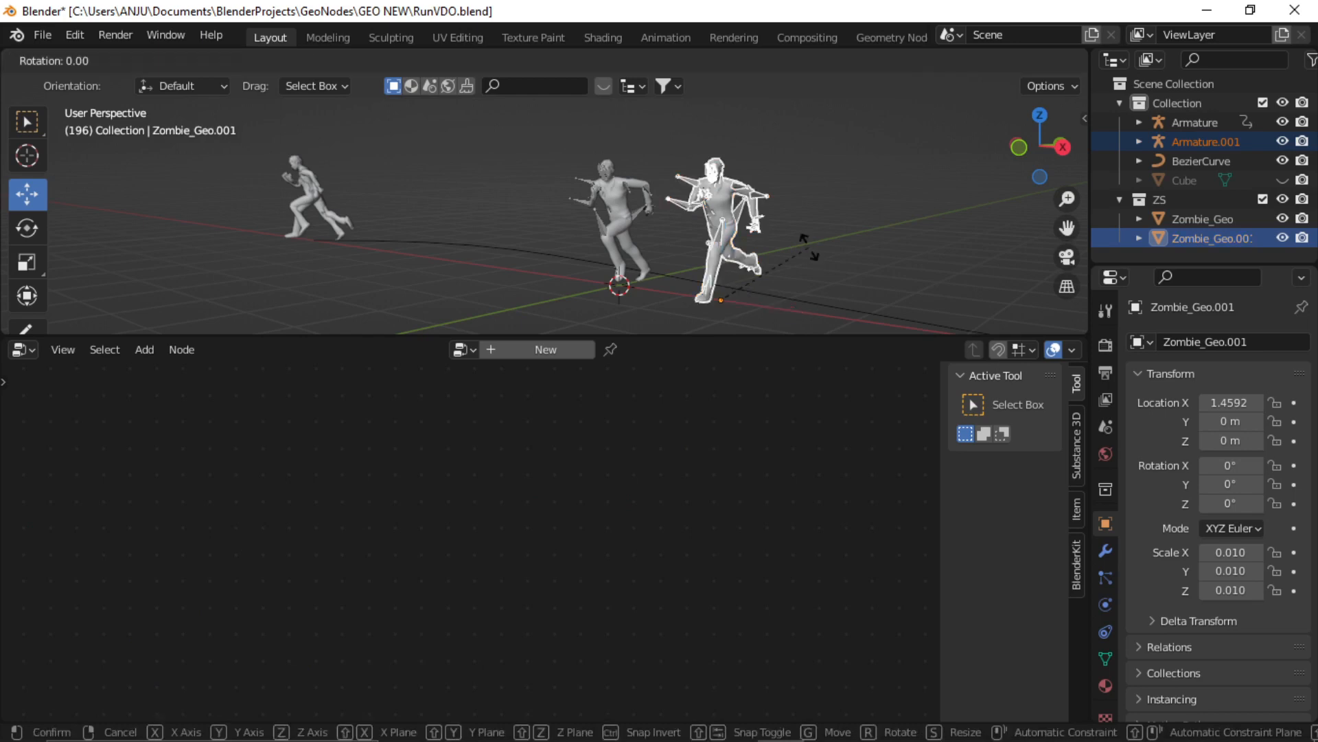
key(z)
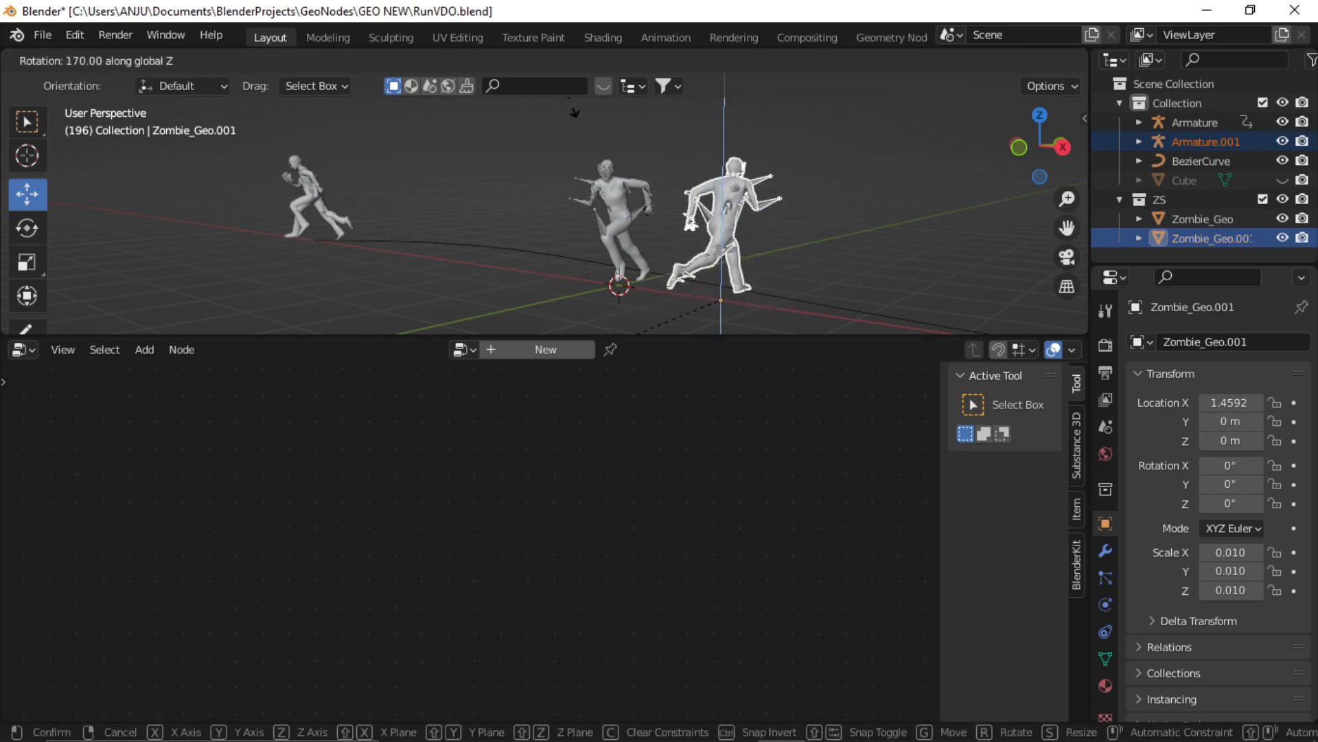
click(583, 132)
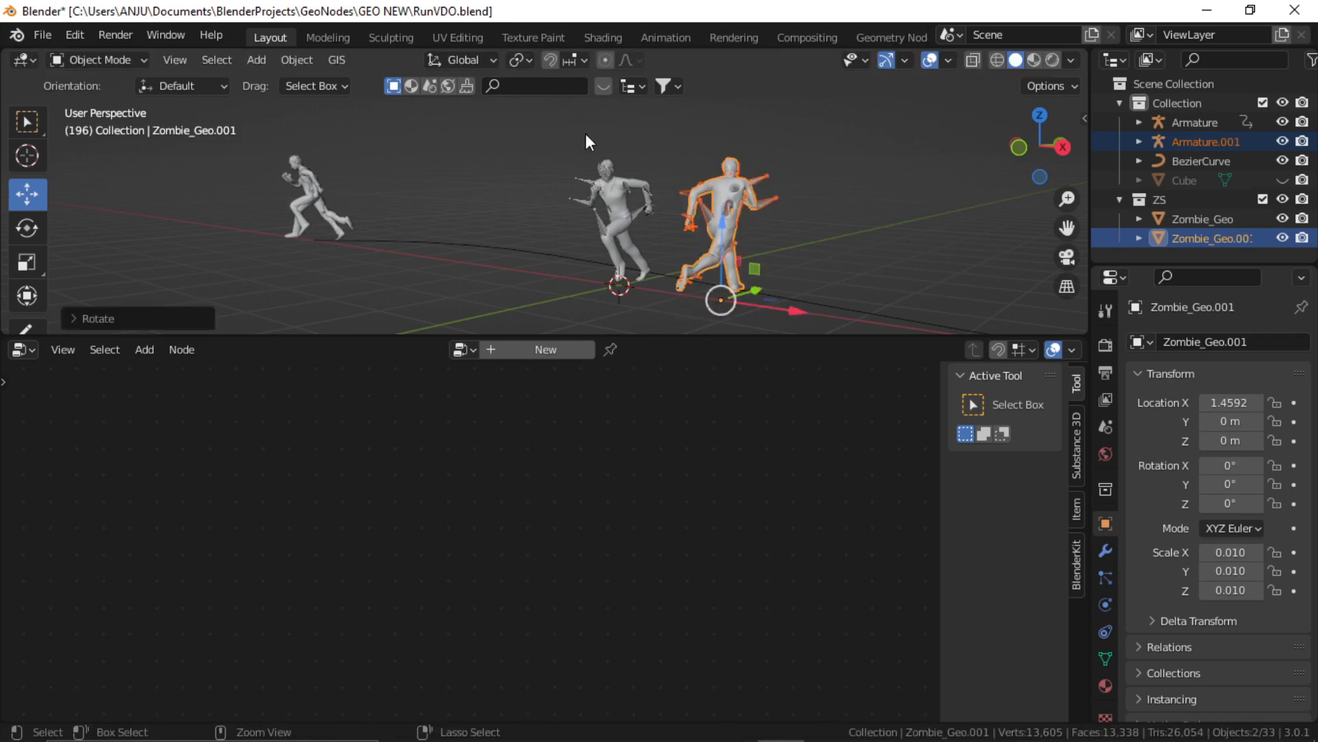
key(ctrl+a)
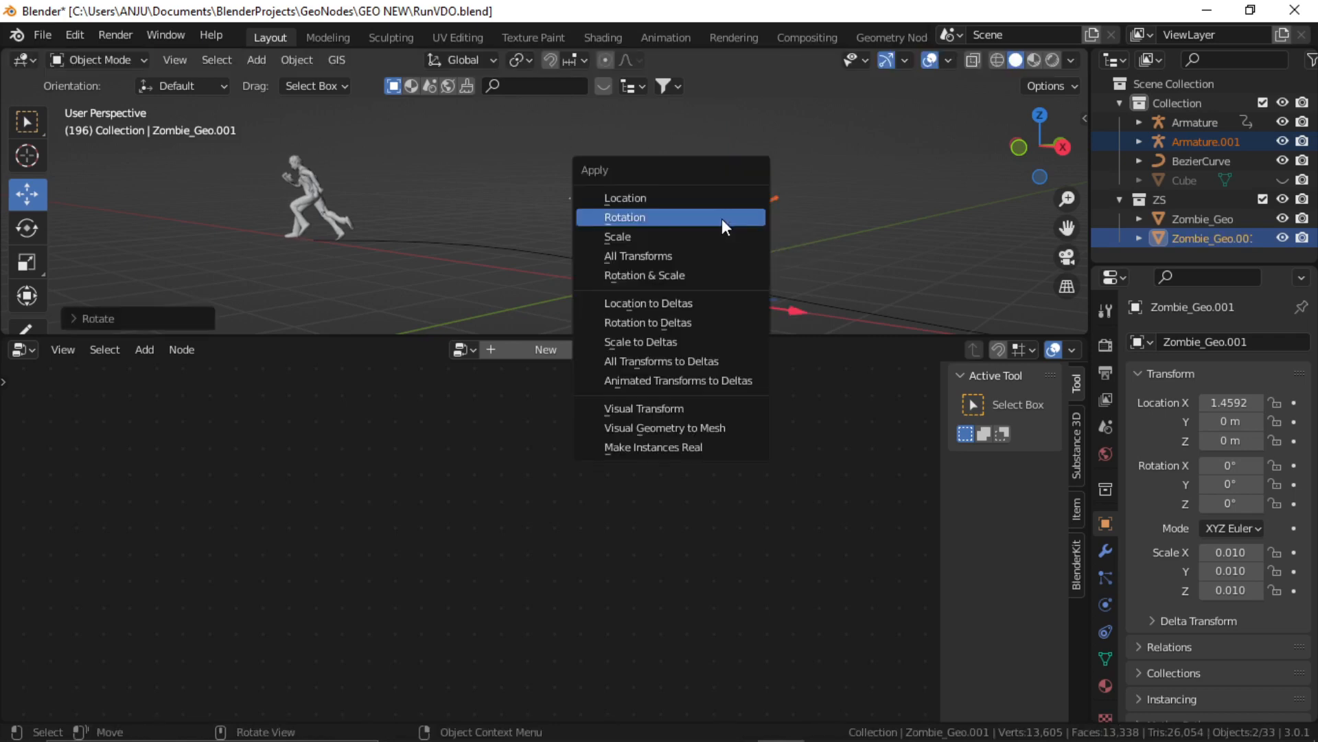
click(693, 219)
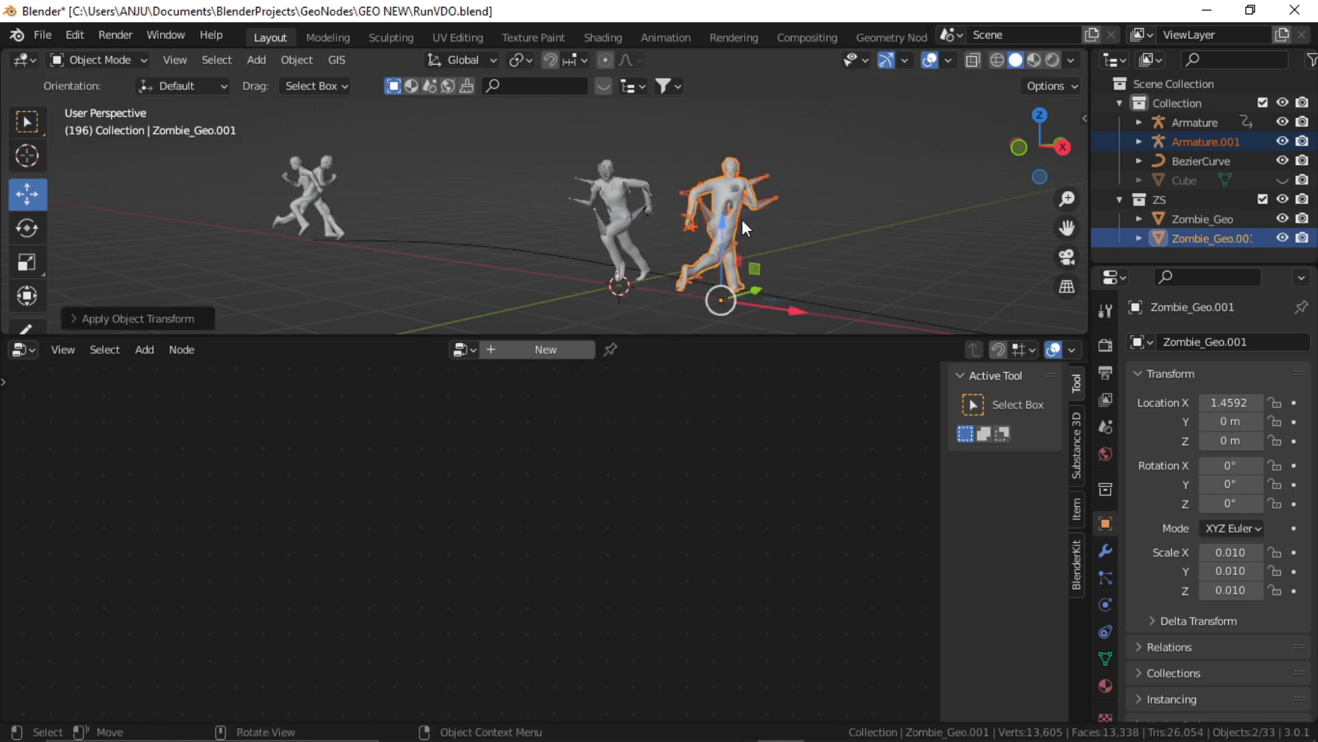
Rotate the original Armature and Zombie_Geo about half a turn around the global Z axis and apply their rotation
click(641, 180)
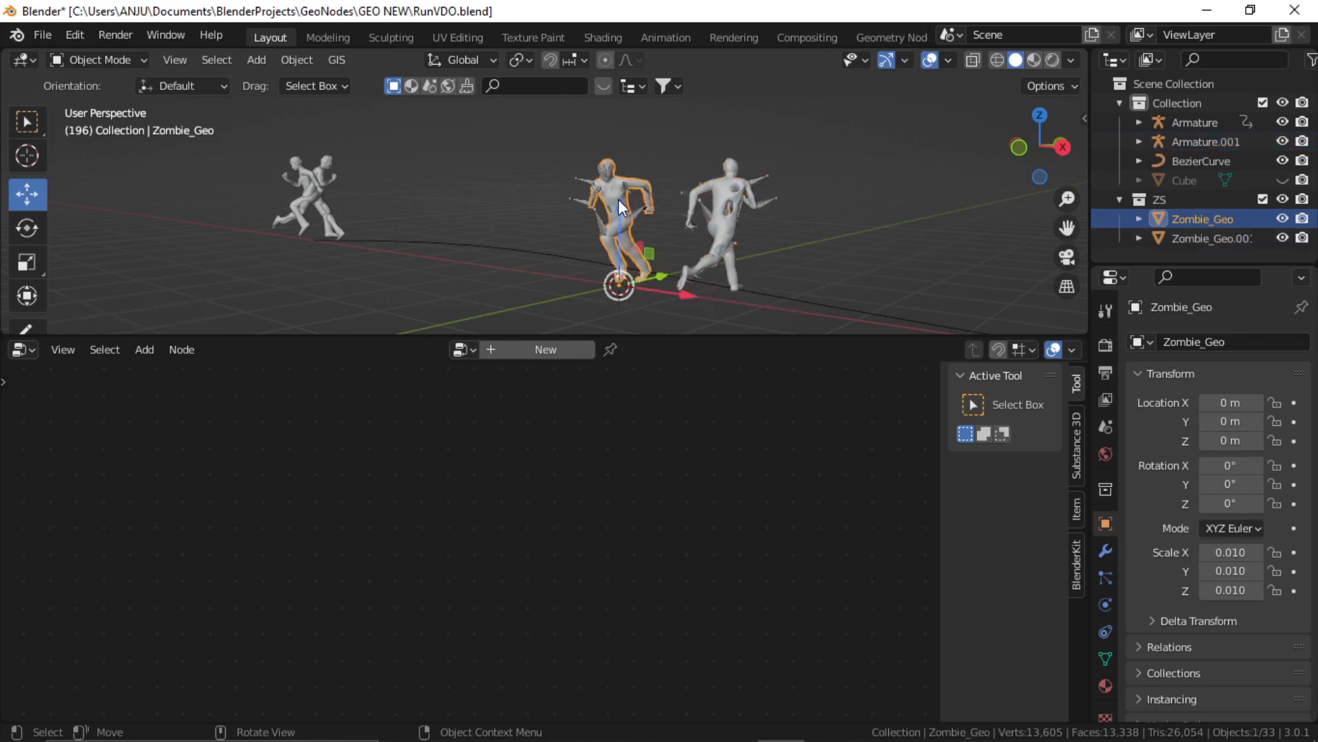
click(632, 183)
shift+click(611, 188)
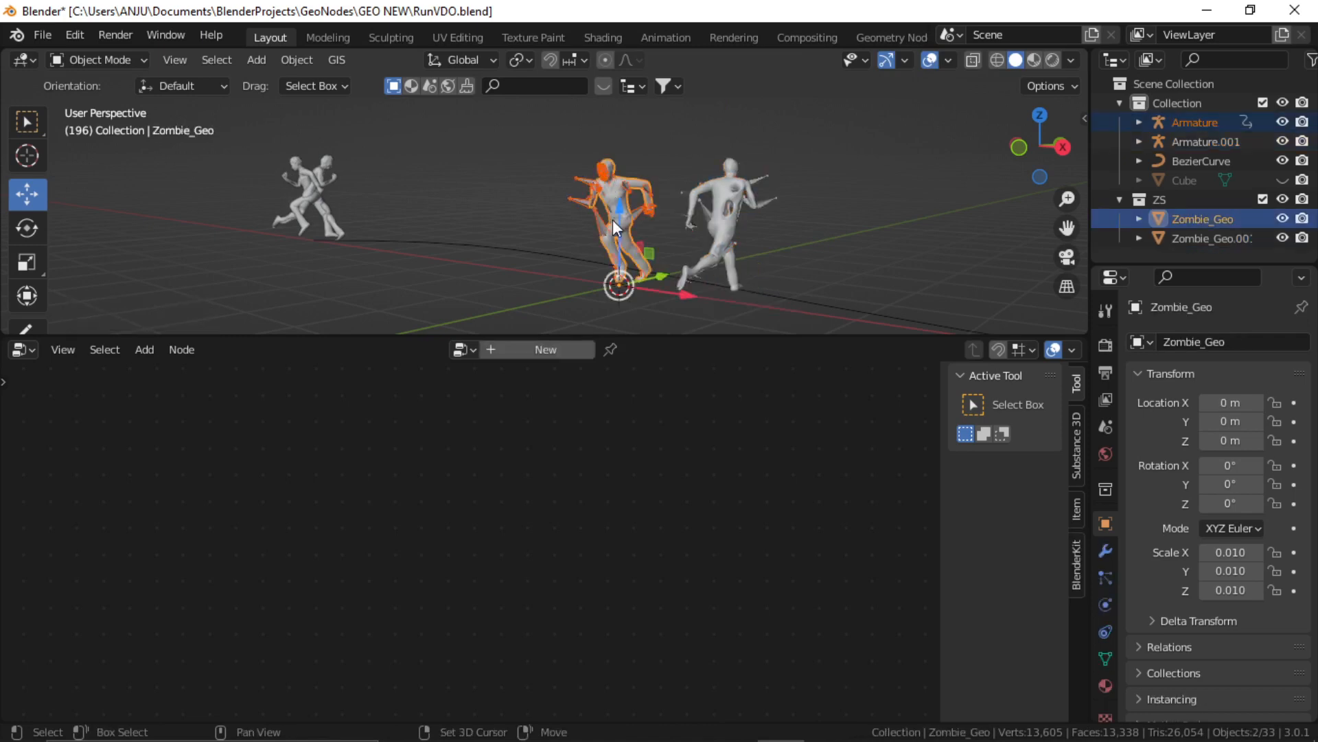
text(r)
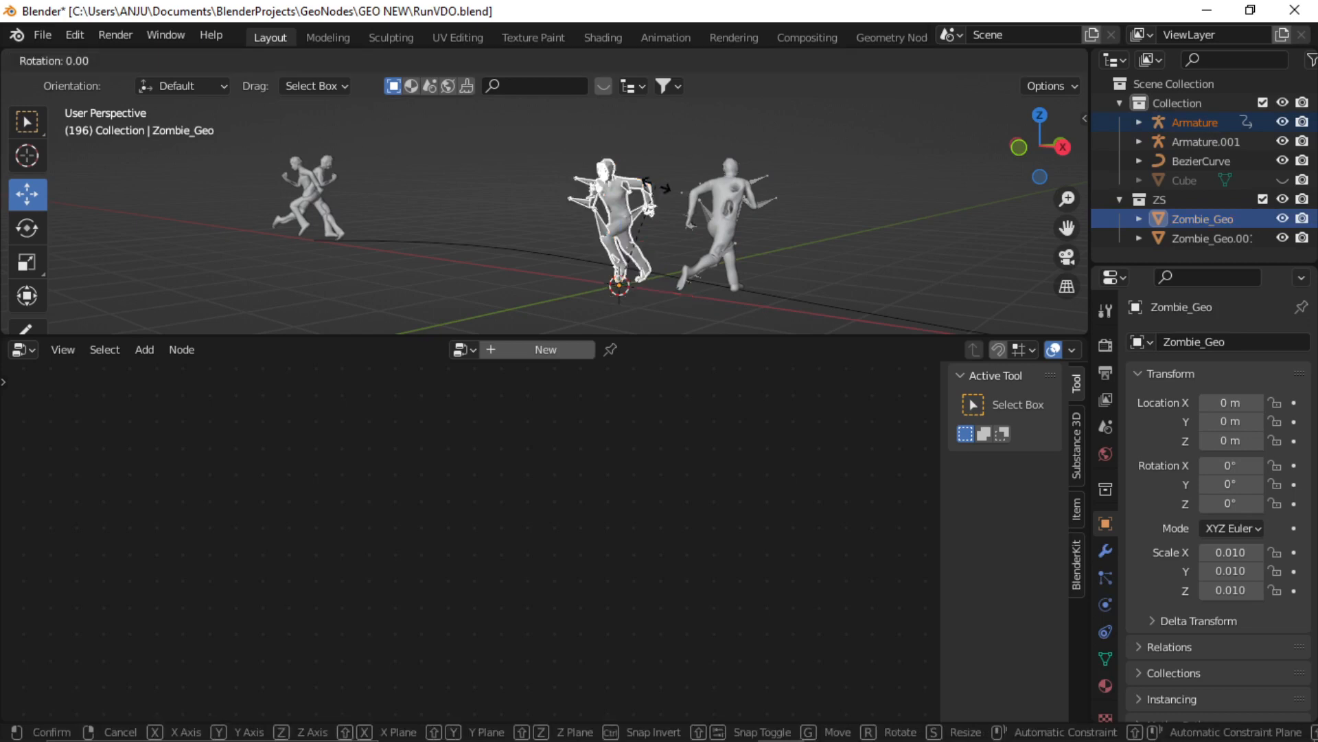
text(z50)
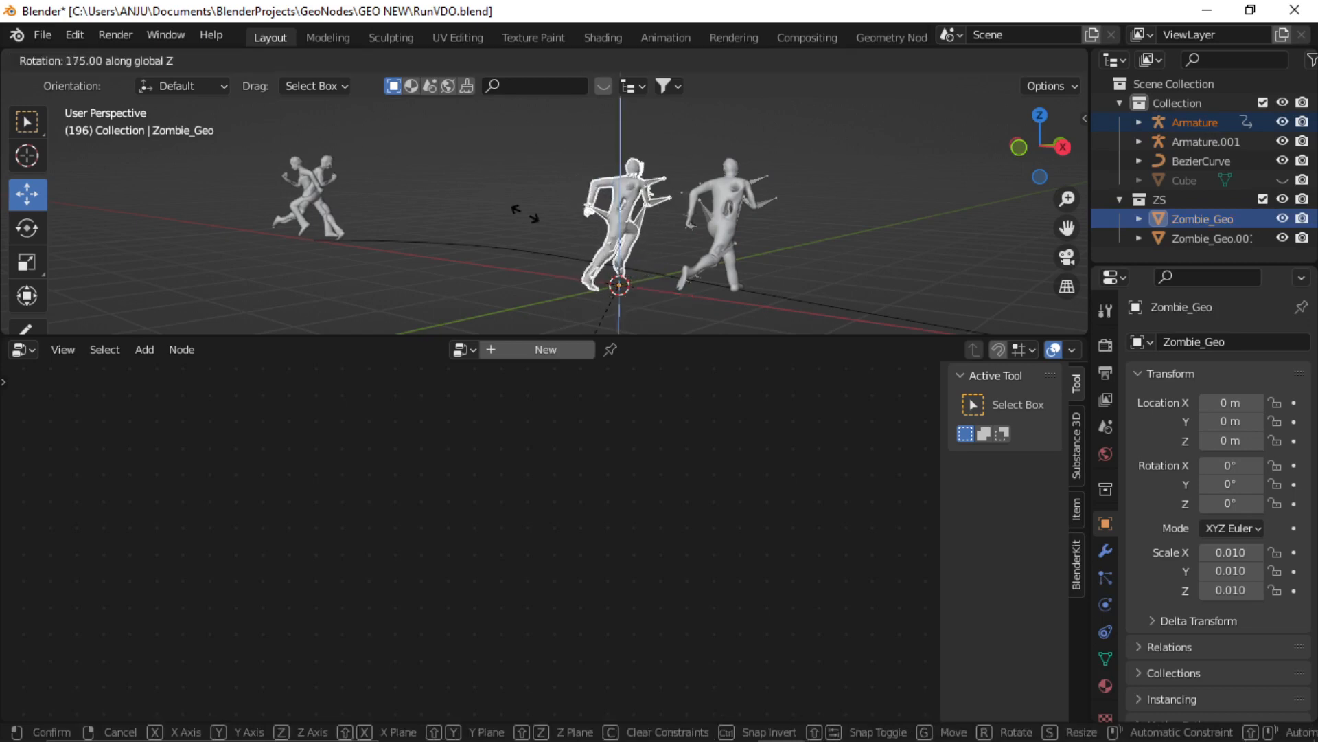
key(Return)
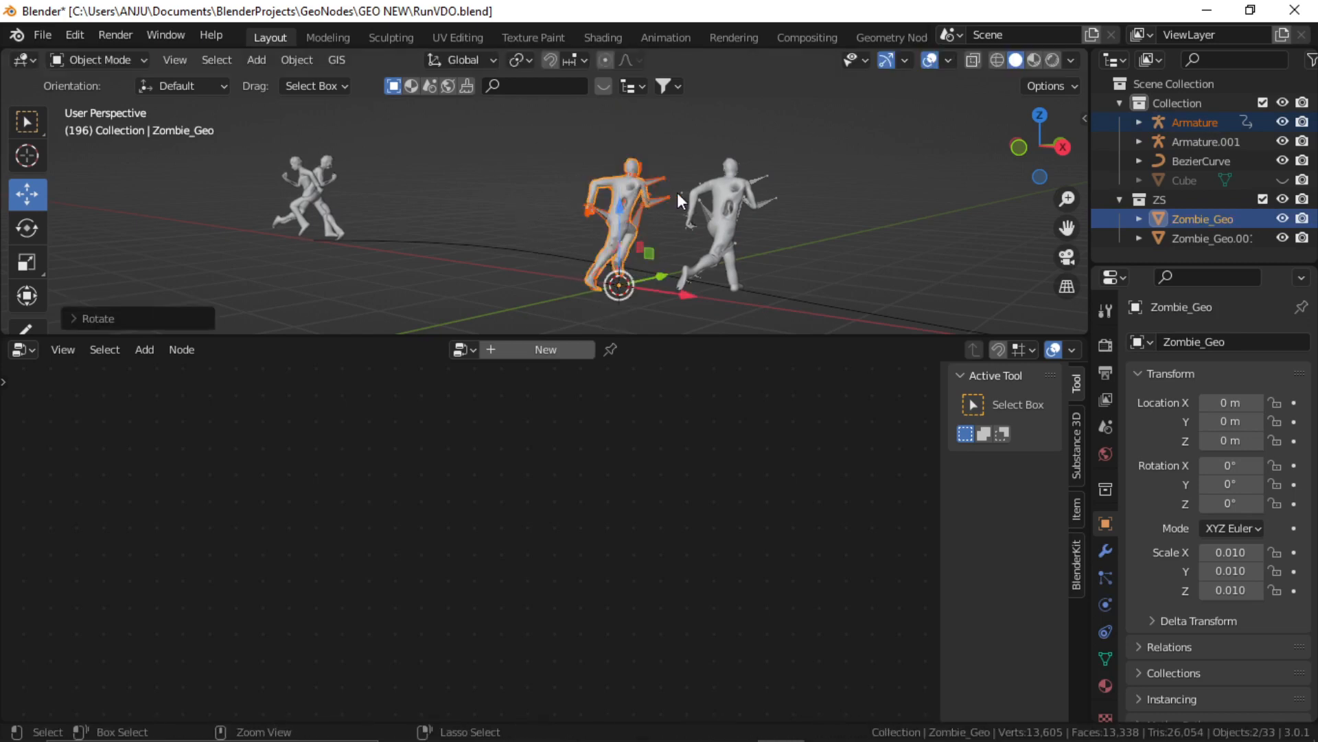
key(ctrl+a)
click(633, 192)
click(826, 226)
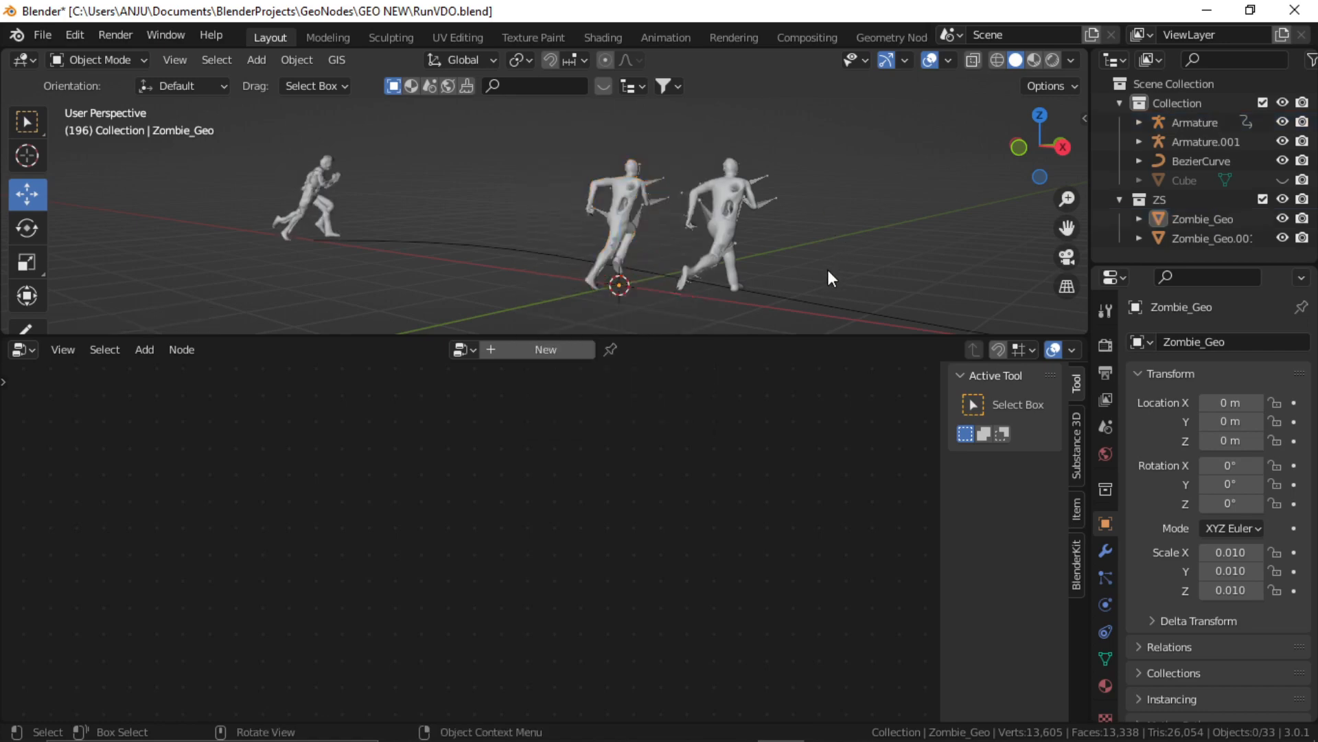
Select the Bezier curve to bring back its node tree and inspect the zombie instances' facing direction from several angles
click(804, 298)
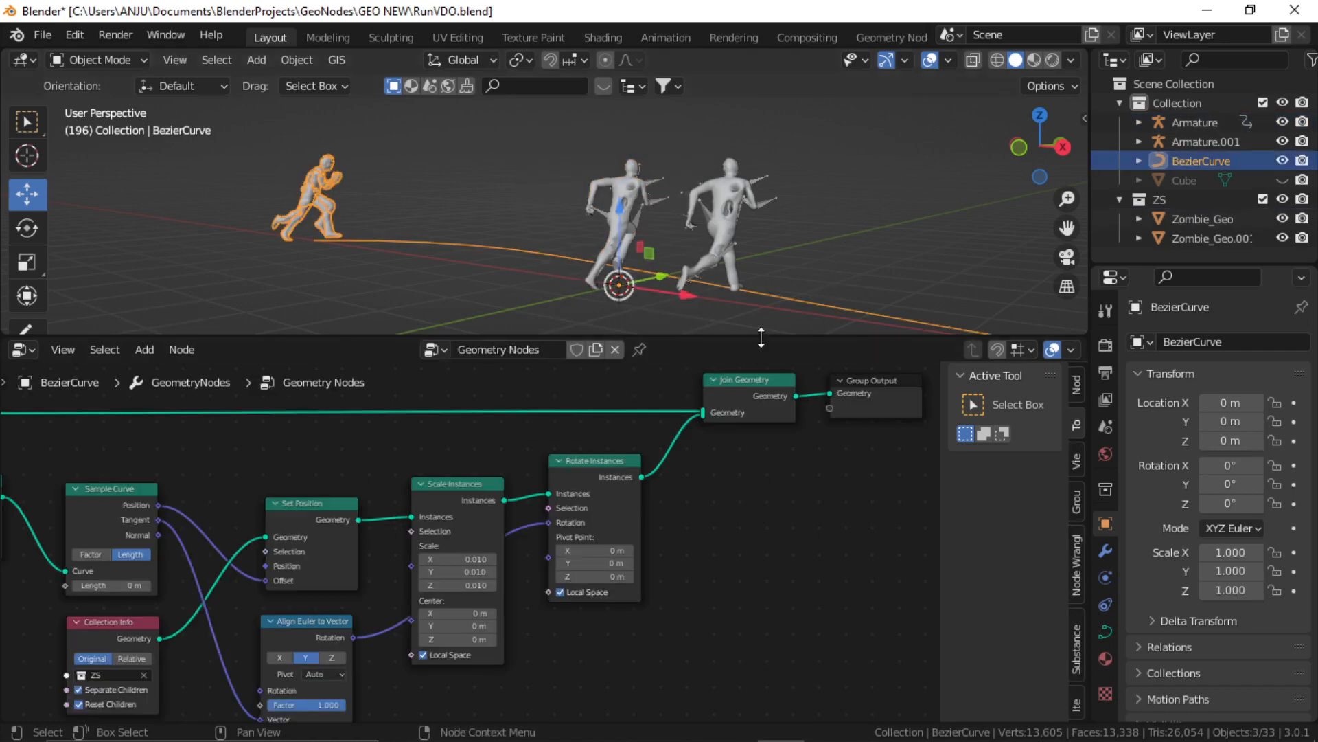
drag(761, 337, 758, 370)
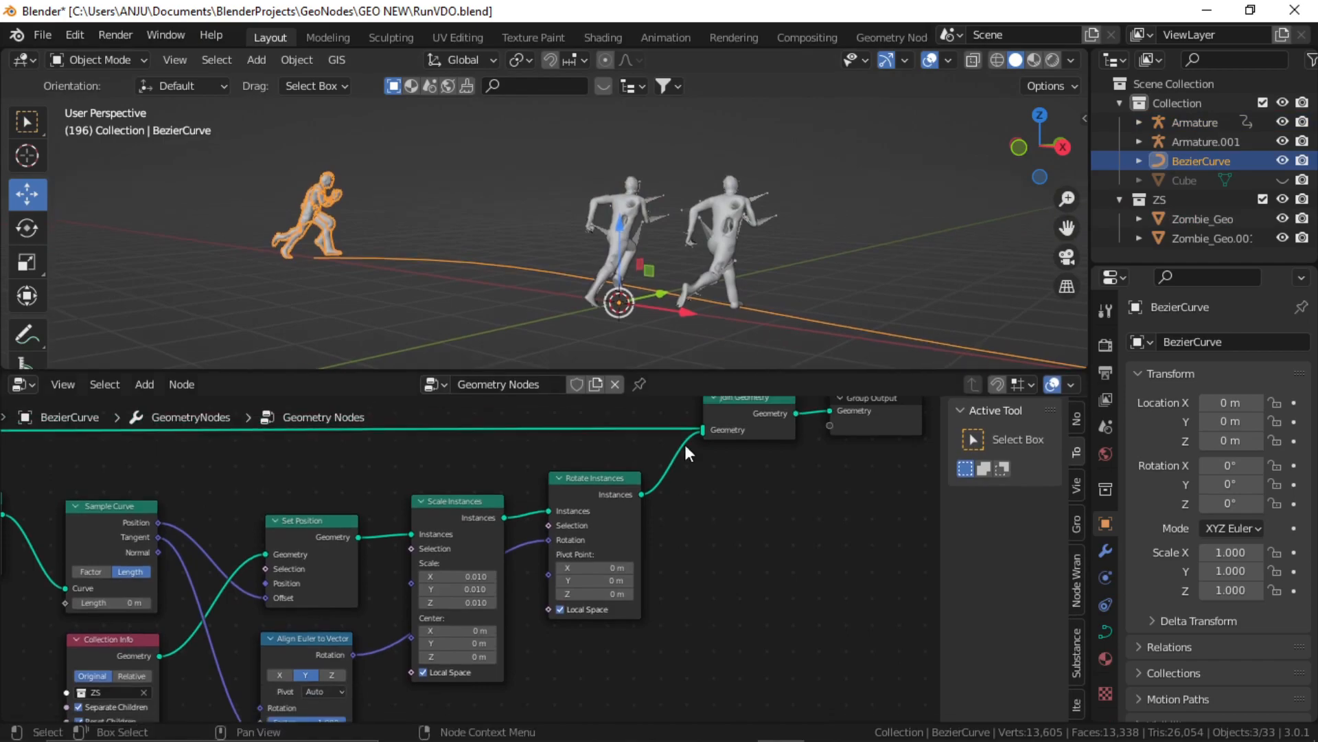
scroll(604, 501, up, 2)
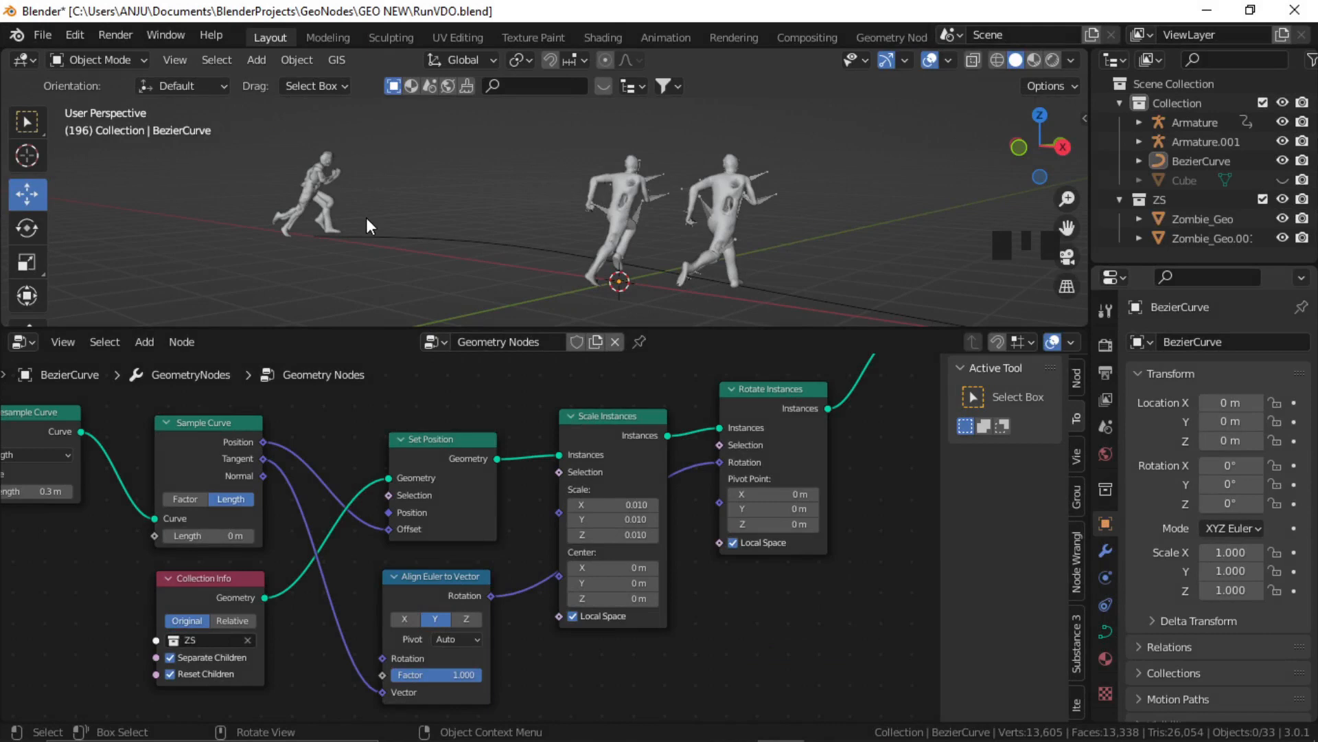
middle_drag(365, 217, 811, 192)
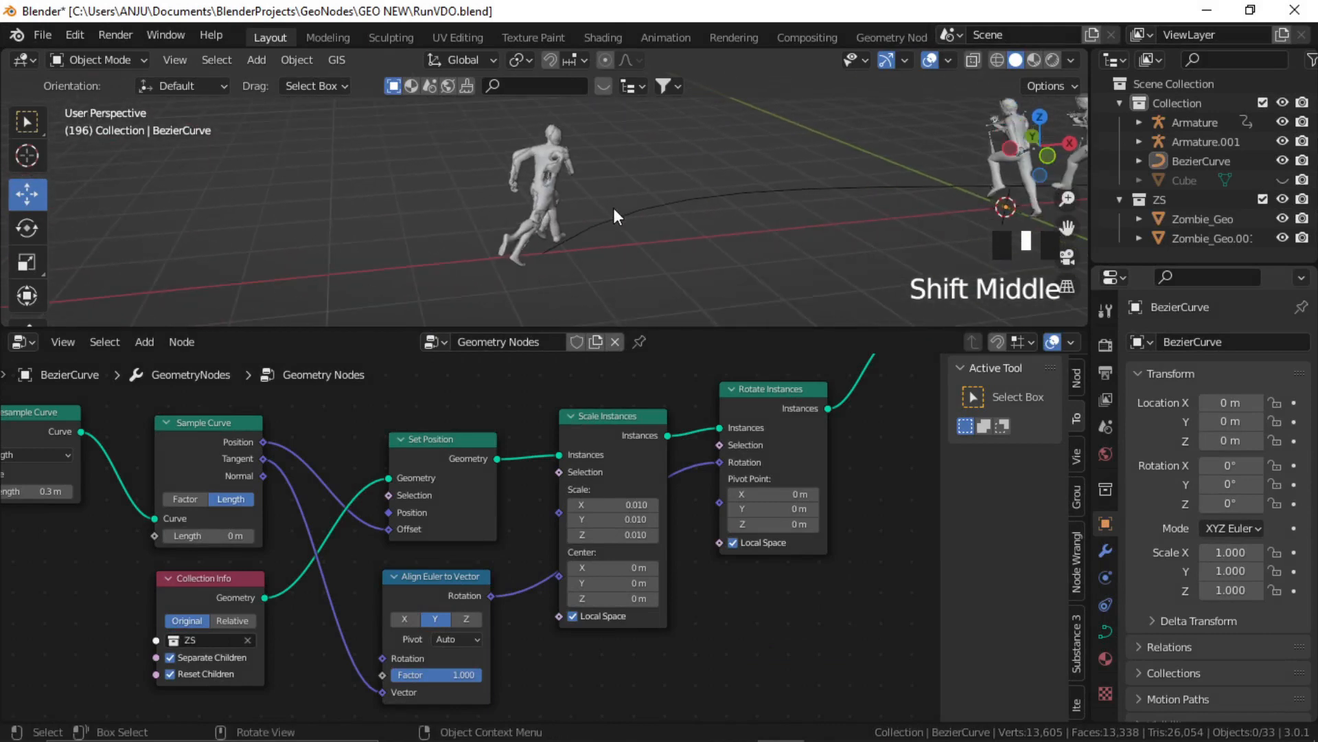
middle_drag(549, 208, 498, 196)
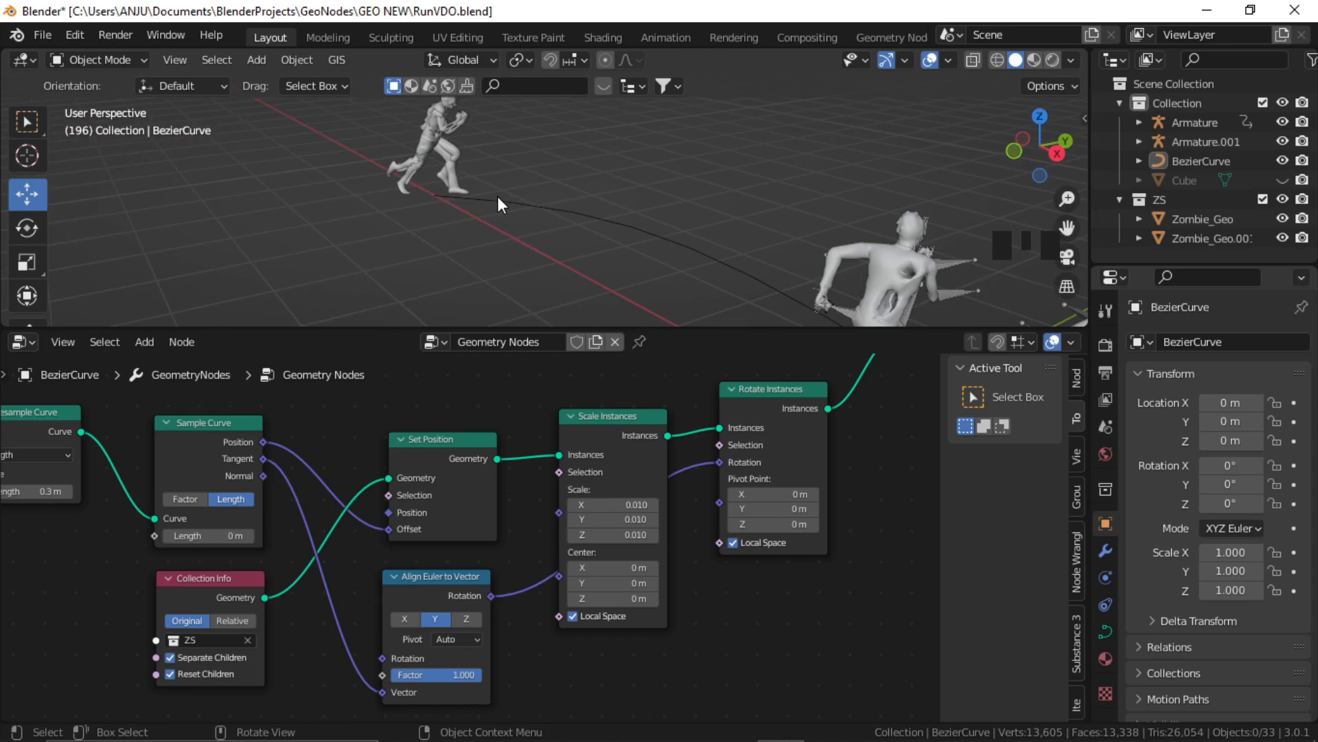
shift+middle_drag(668, 224, 586, 197)
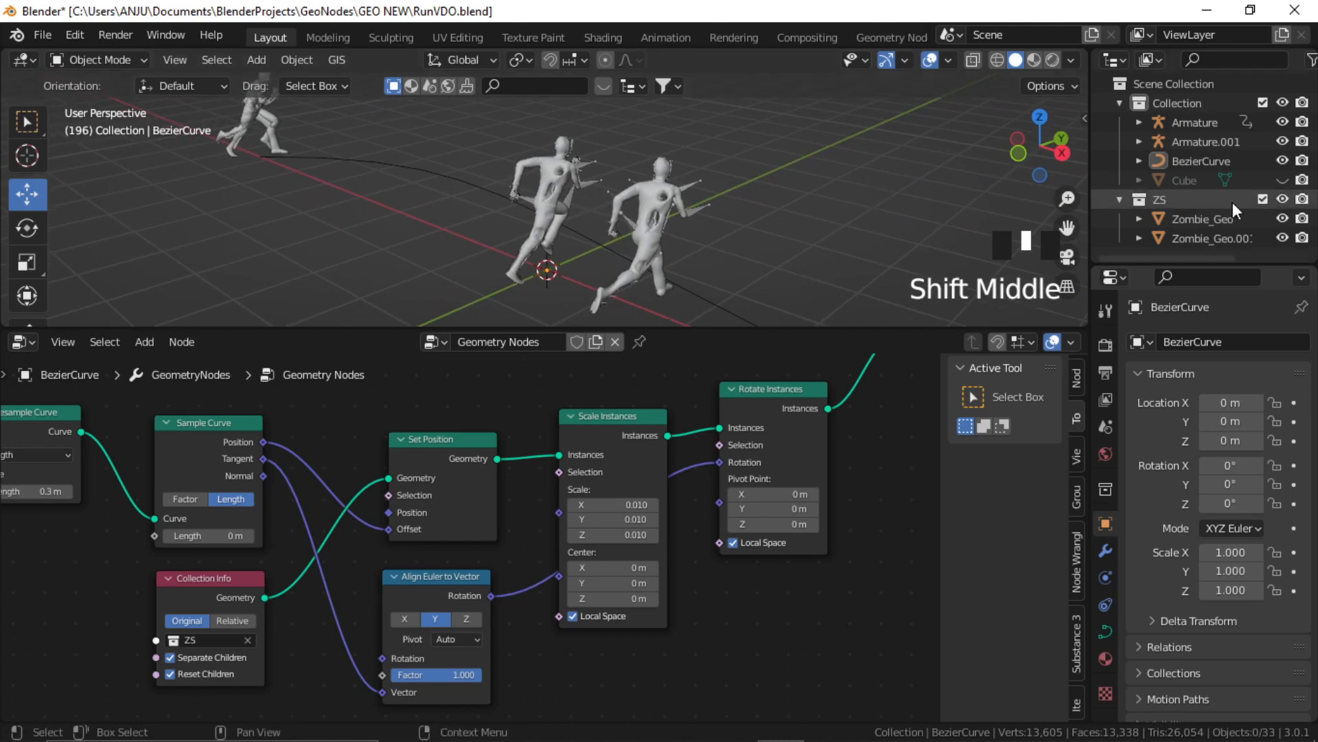
Hide the ZS collection and both armatures in the viewport, and collapse the main Collection in the outliner
click(1283, 199)
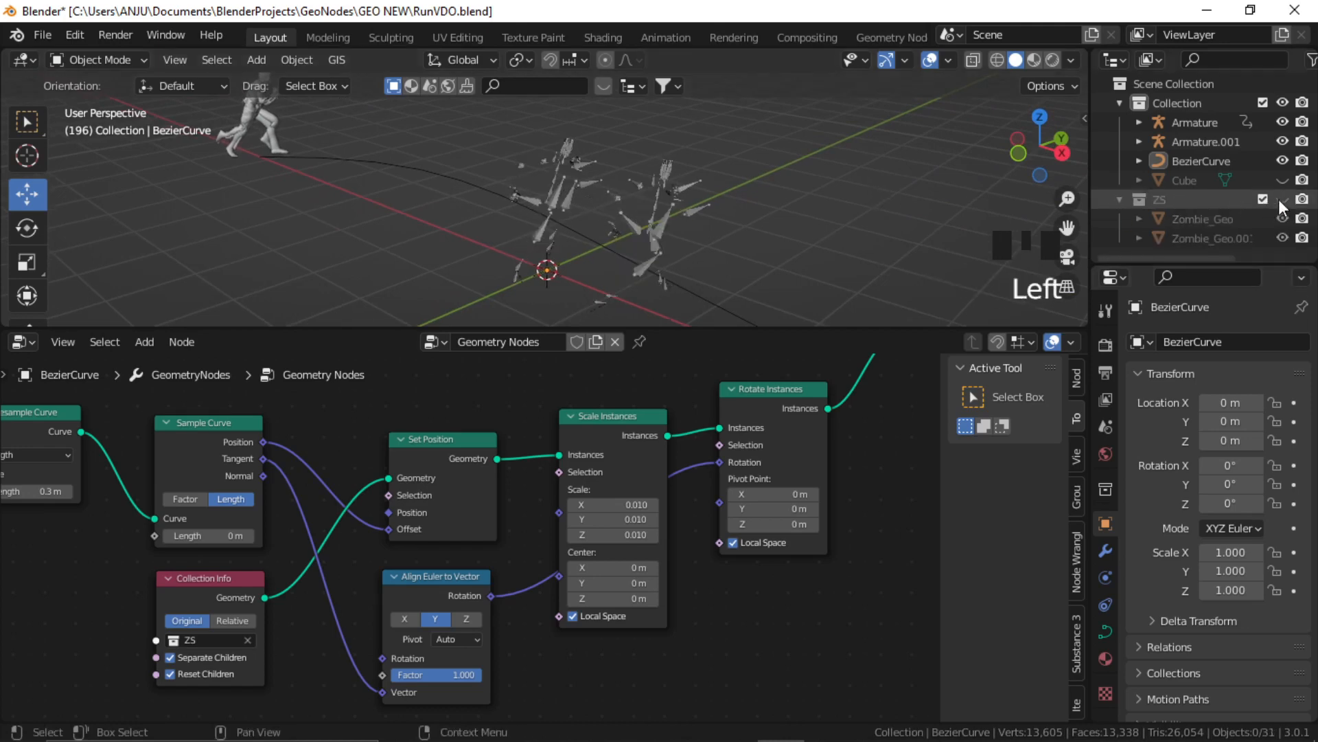
click(1282, 122)
click(1283, 142)
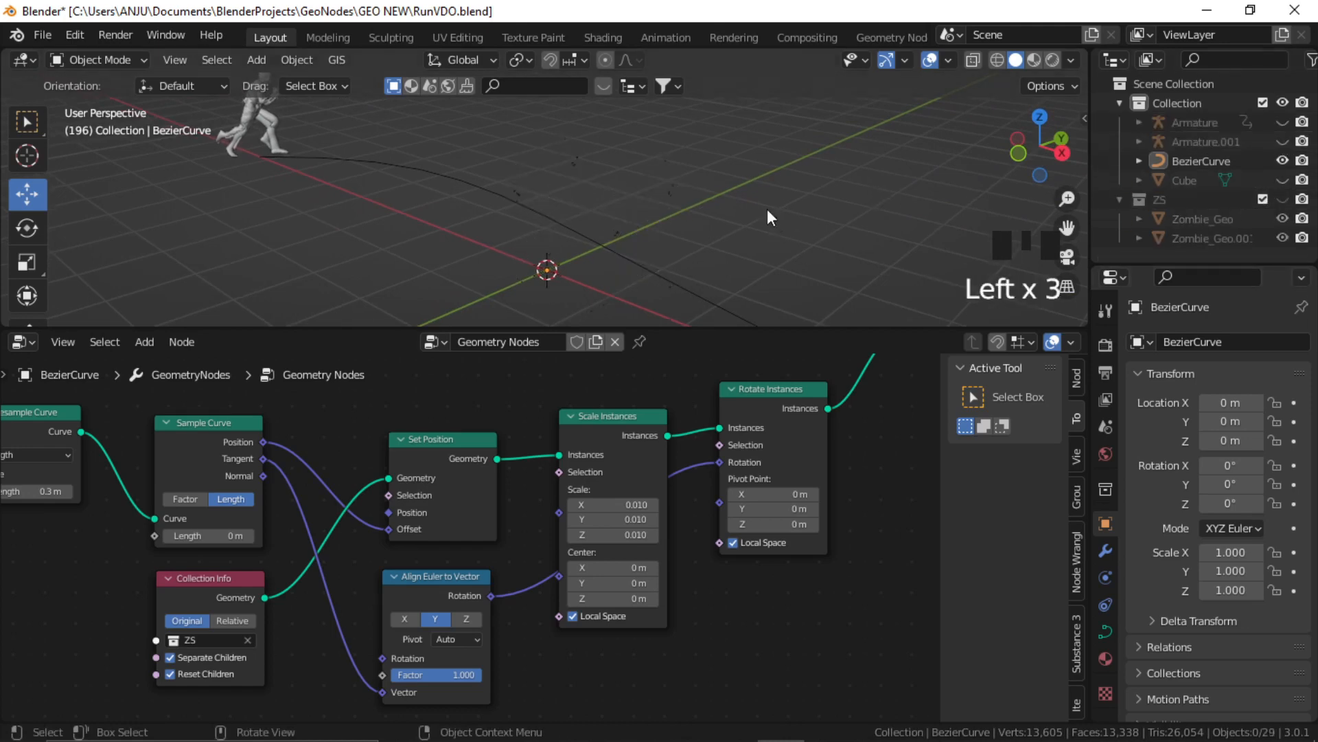
click(1119, 103)
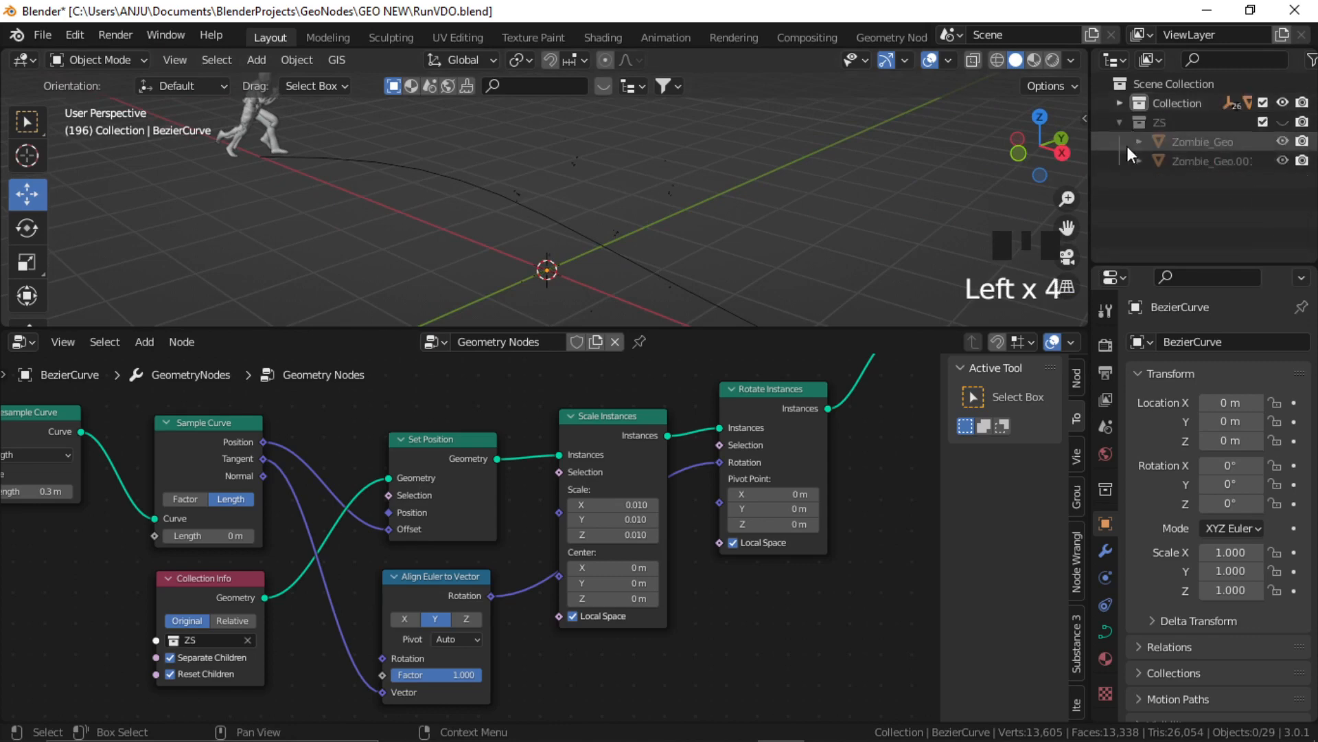
click(685, 203)
middle_drag(686, 203, 667, 192)
click(667, 193)
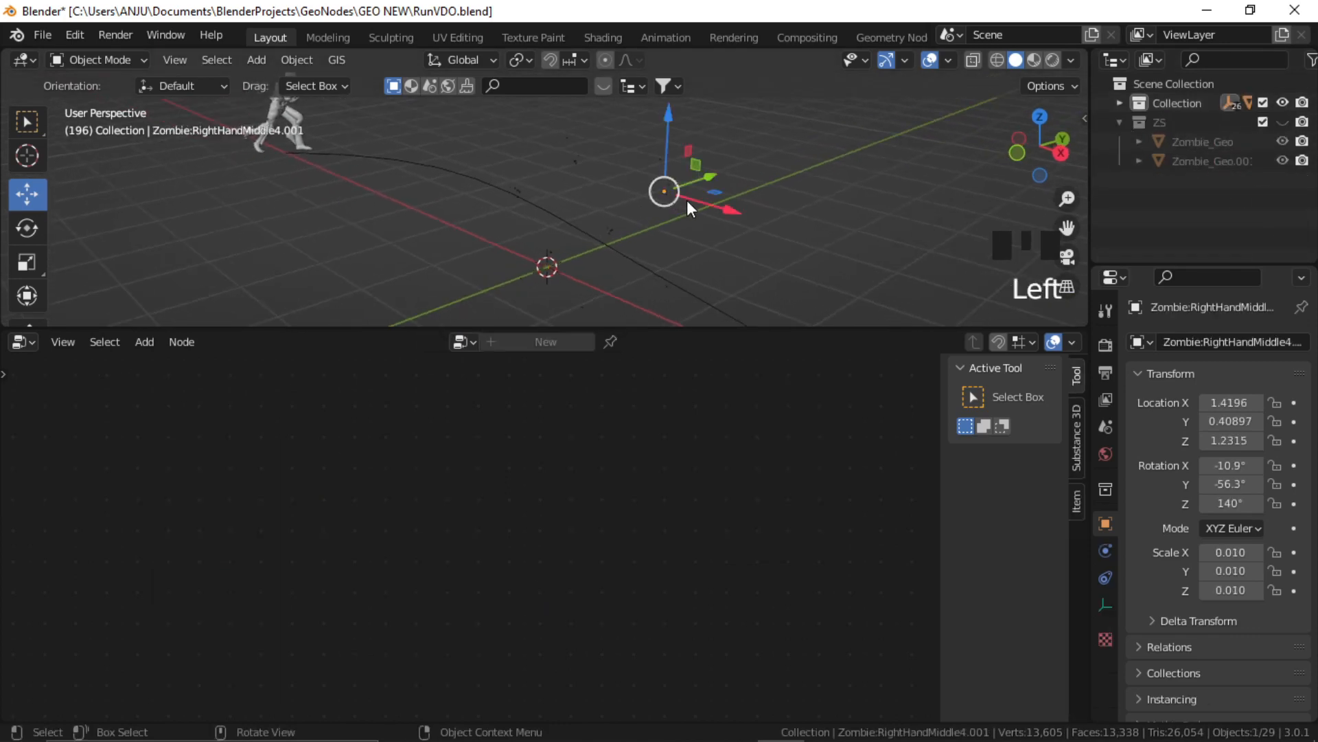
click(566, 188)
Add a plane at the world origin and rename it INSTANCEPLANE
shift+middle_drag(626, 191, 650, 224)
drag(681, 327, 682, 420)
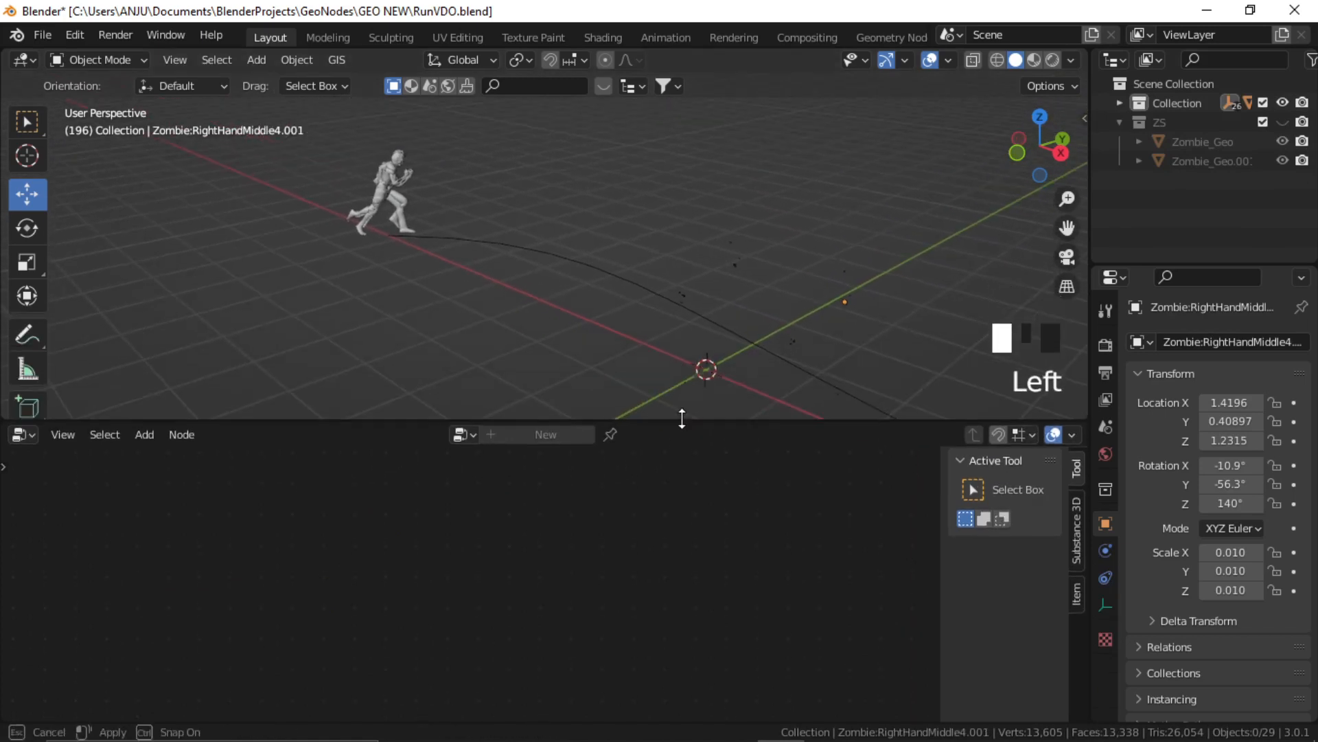
click(656, 223)
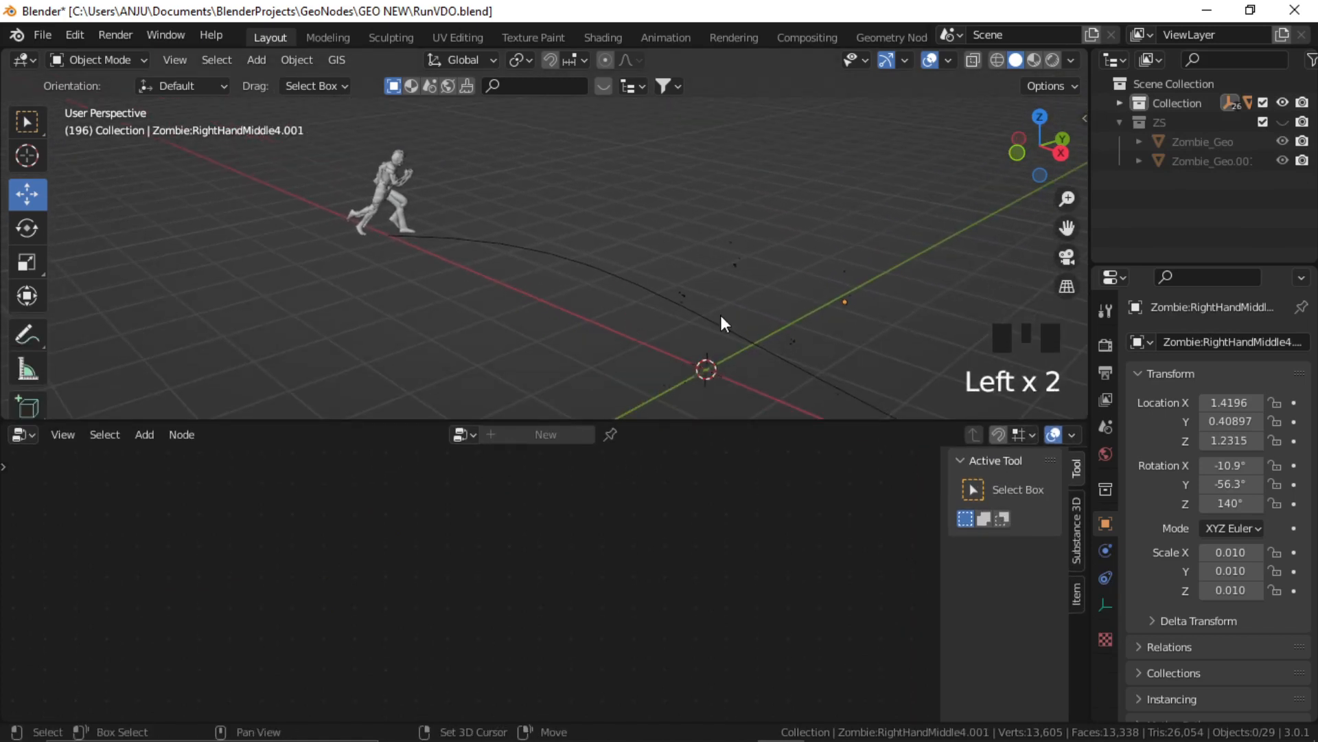
key(shift+a)
click(856, 314)
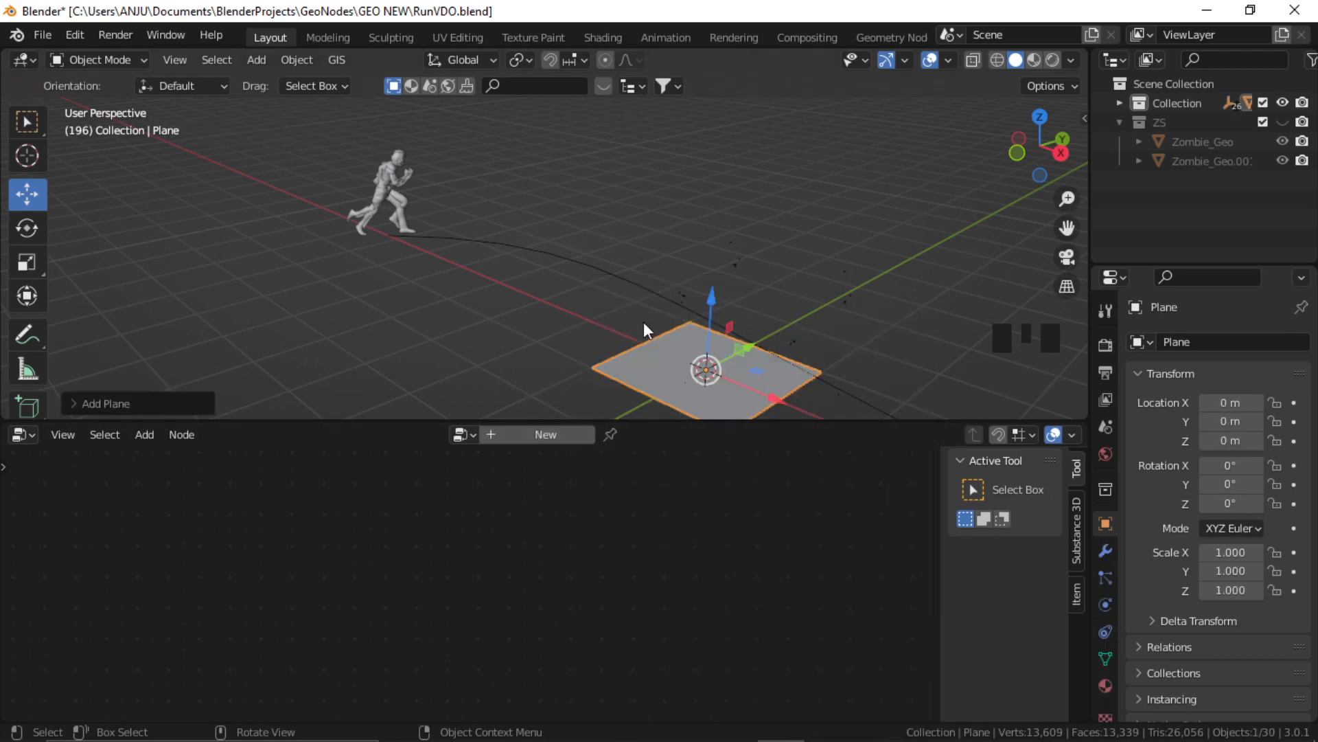
key(F2)
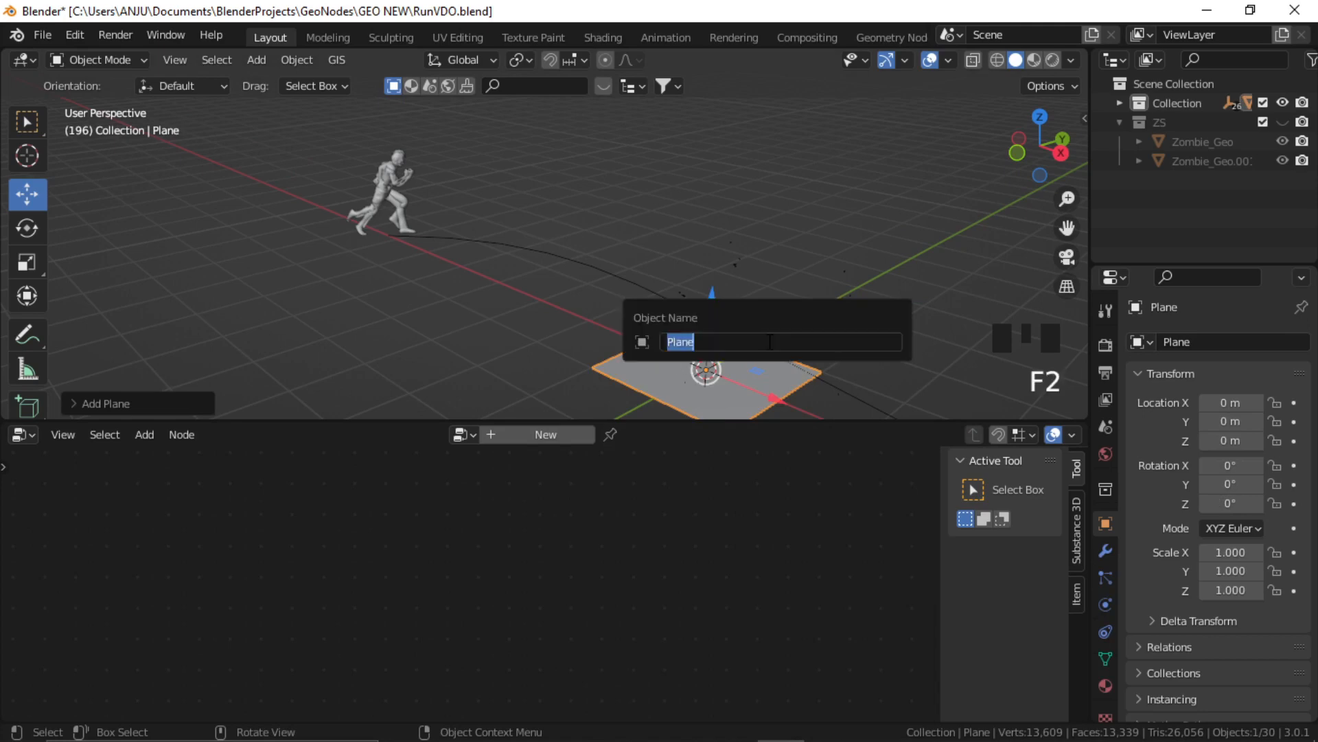
key(BackSpace)
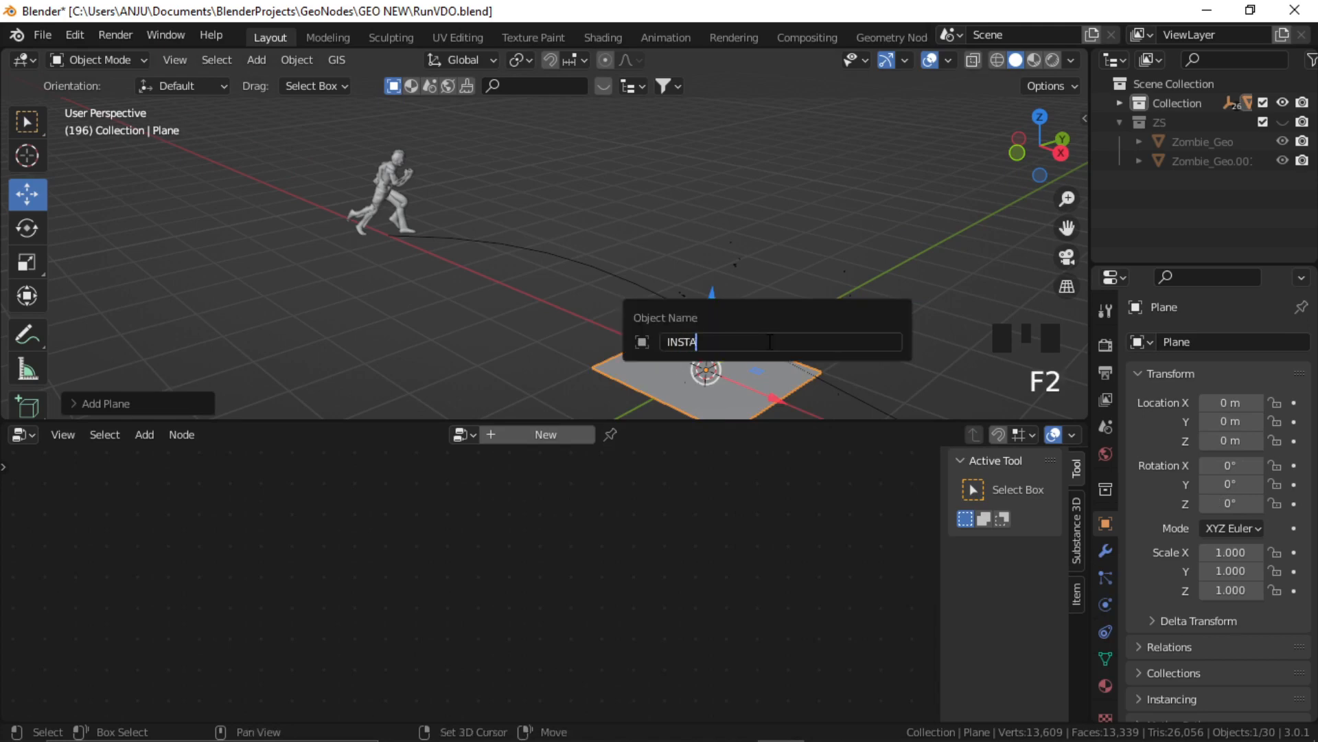
text(INSTANCEPLANE)
key(Return)
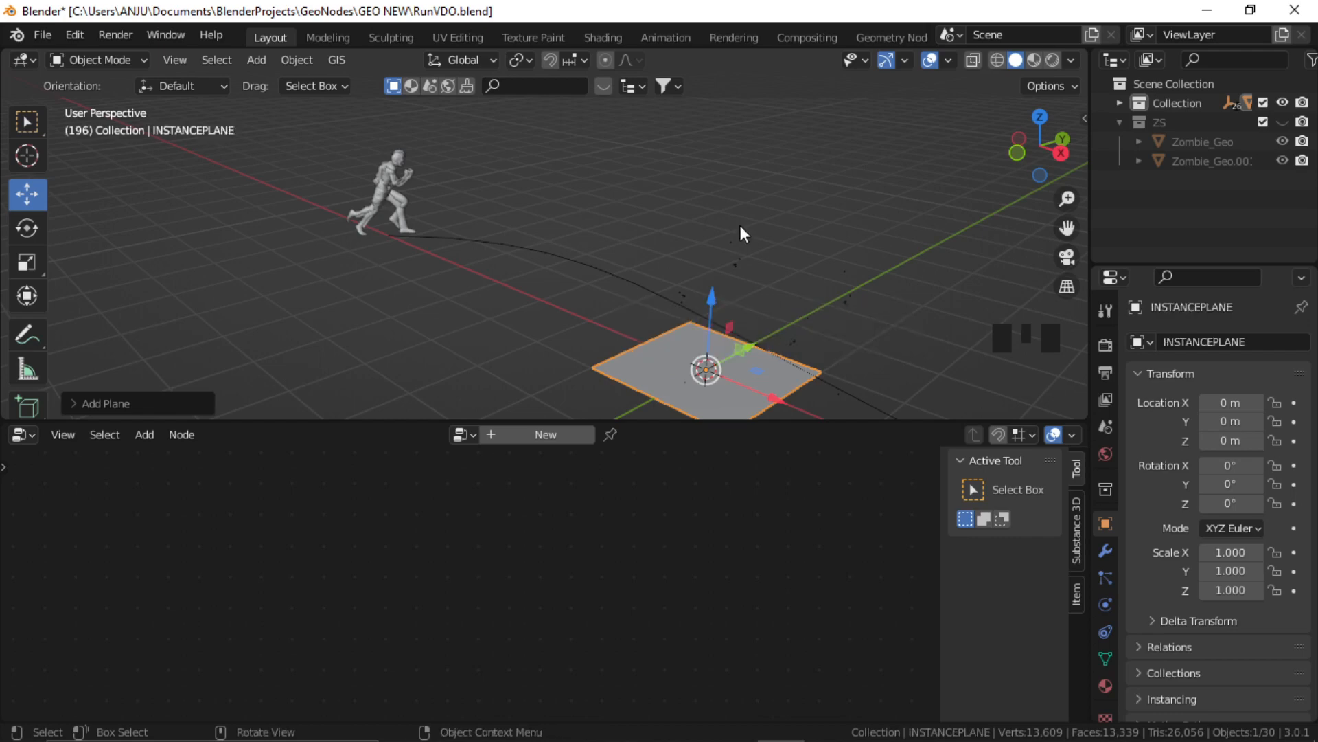
Bring INSTANCEPLANE into the Bezier curve's node tree as an Object Info node below the Rotate Instances node
click(735, 263)
click(528, 250)
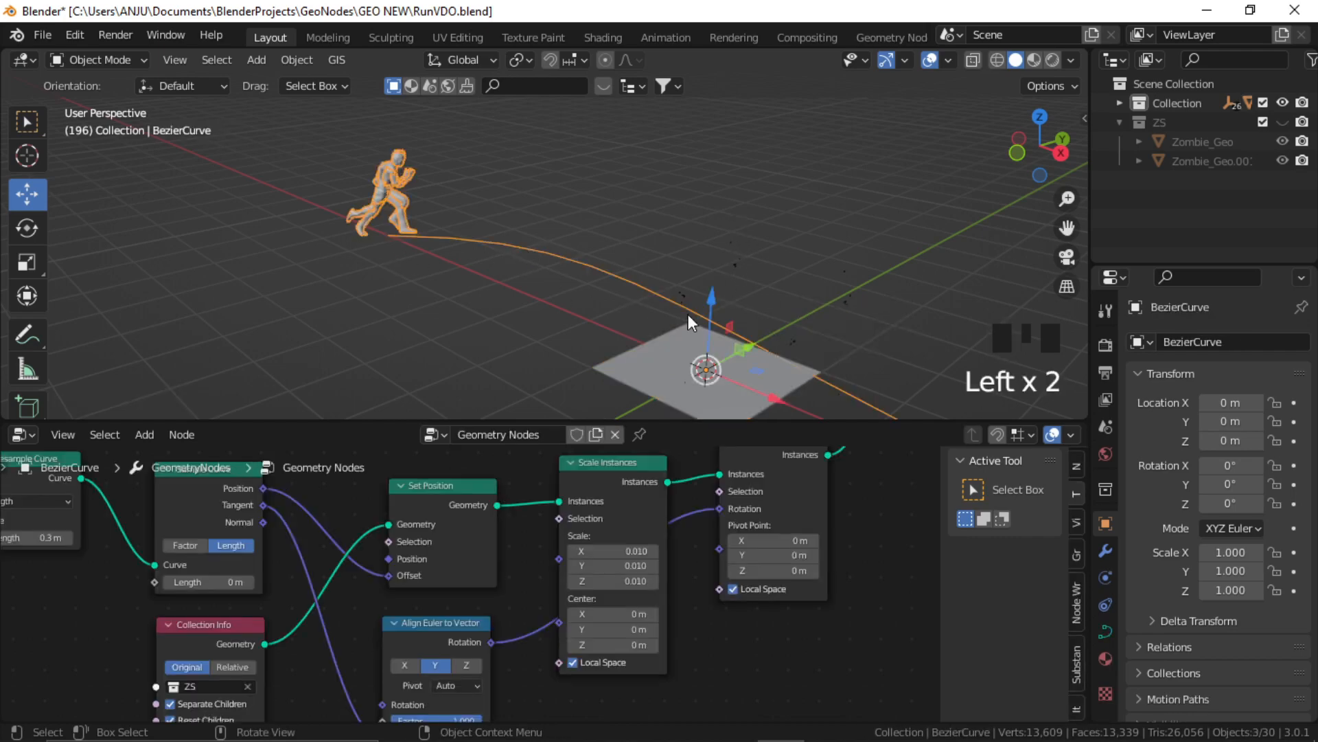
click(1116, 103)
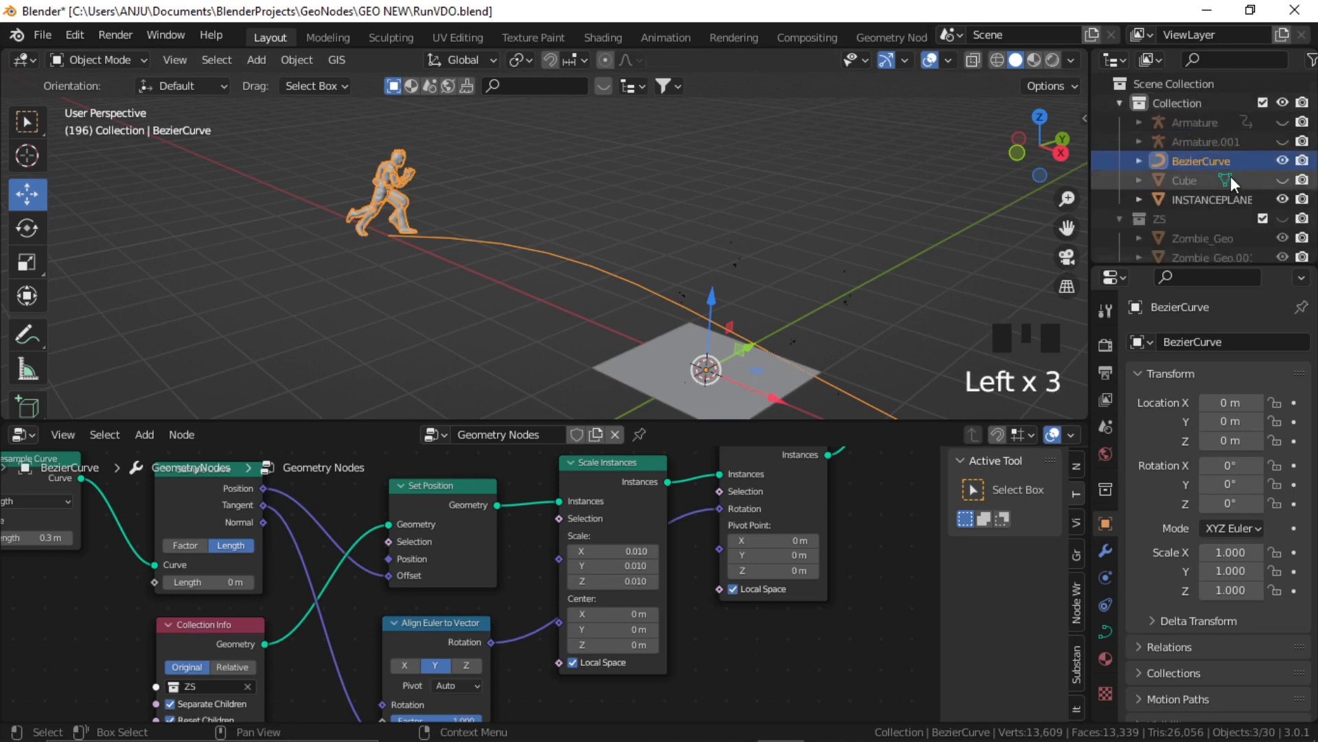
drag(1209, 196, 748, 683)
drag(893, 421, 894, 184)
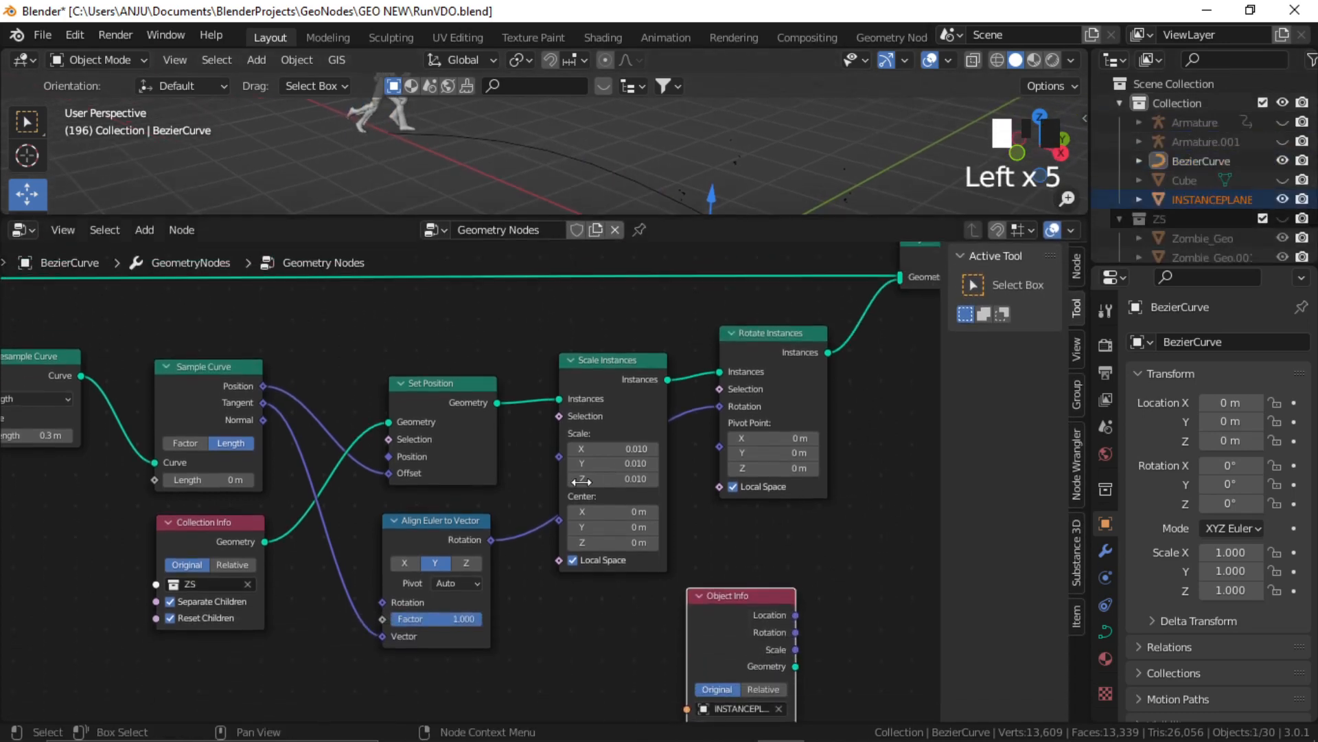
middle_drag(685, 467, 598, 506)
scroll(671, 529, up, 2)
middle_drag(671, 530, 649, 565)
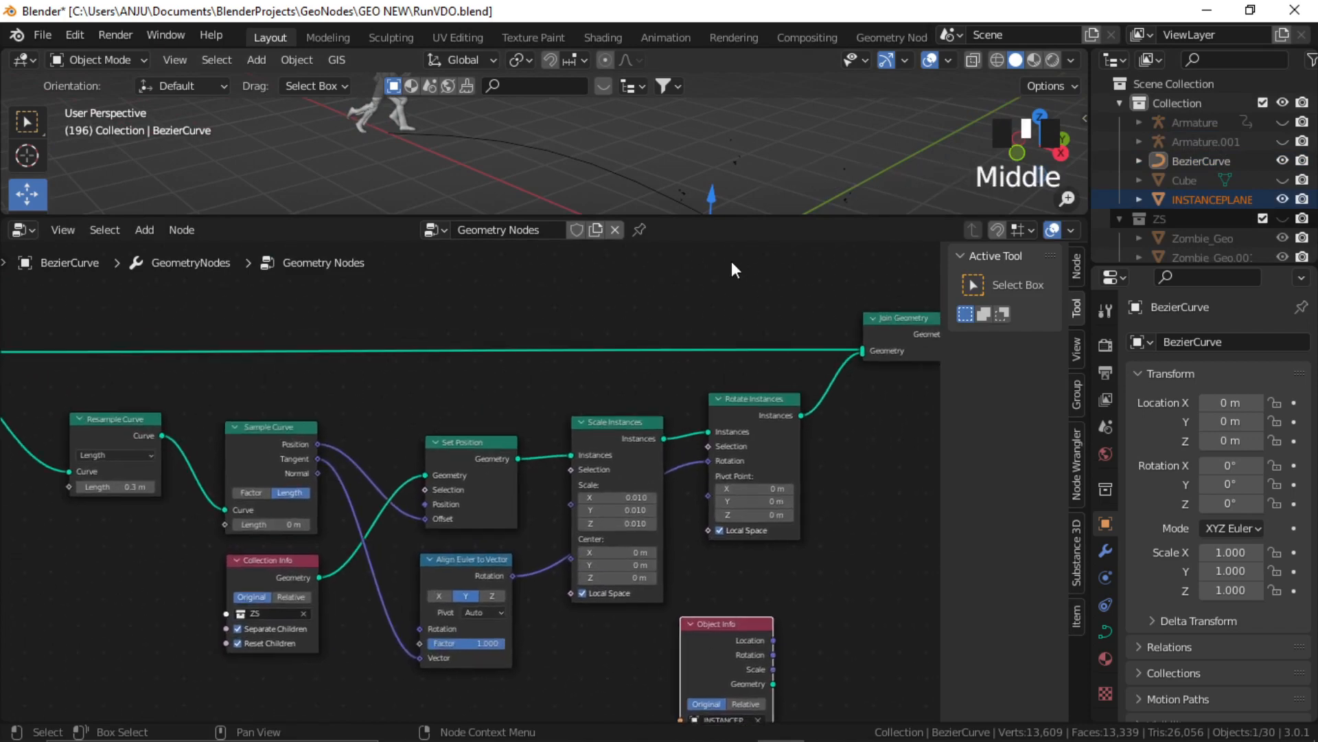
Move the INSTANCEPLANE Object Info node beneath Align Euler to Vector and add an Instance on Points node below Rotate Instances
scroll(691, 167, down, 4)
shift+middle_drag(673, 164, 591, 154)
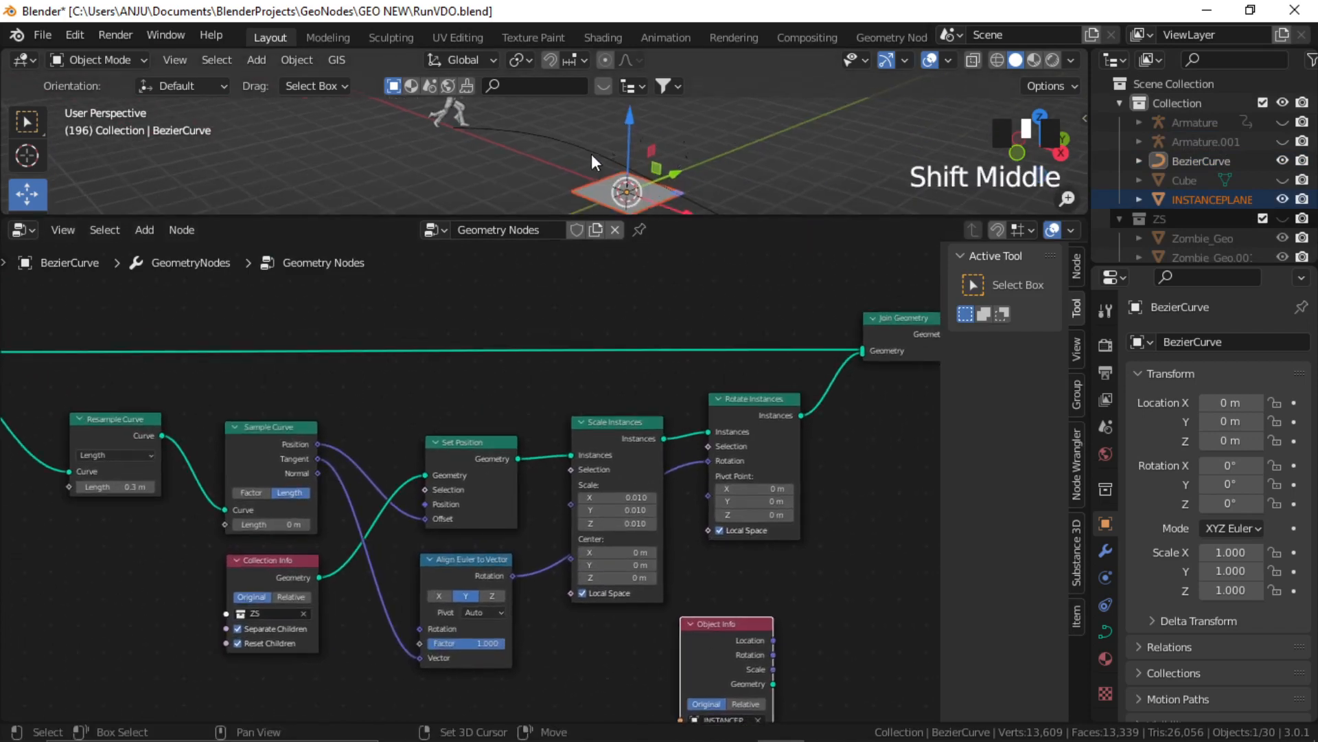
middle_drag(721, 604, 780, 539)
drag(645, 549, 409, 606)
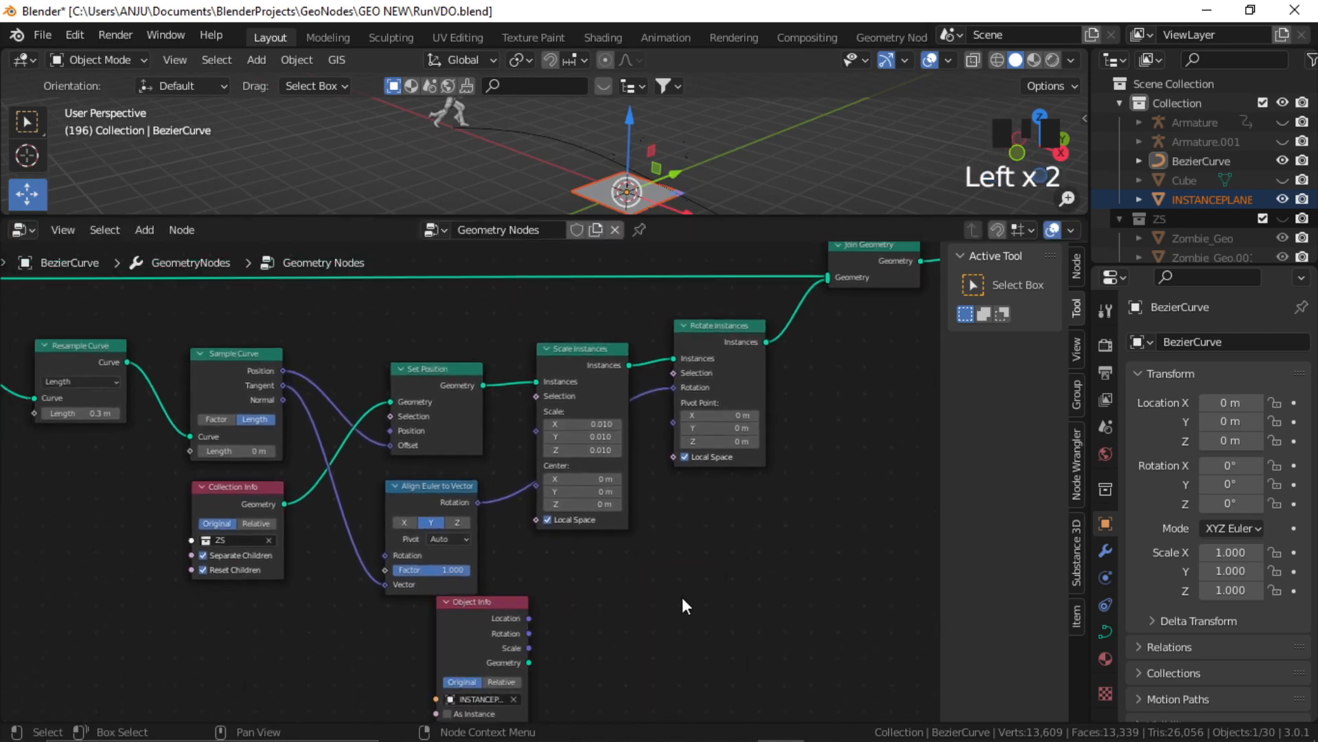
key(shift+a)
click(628, 343)
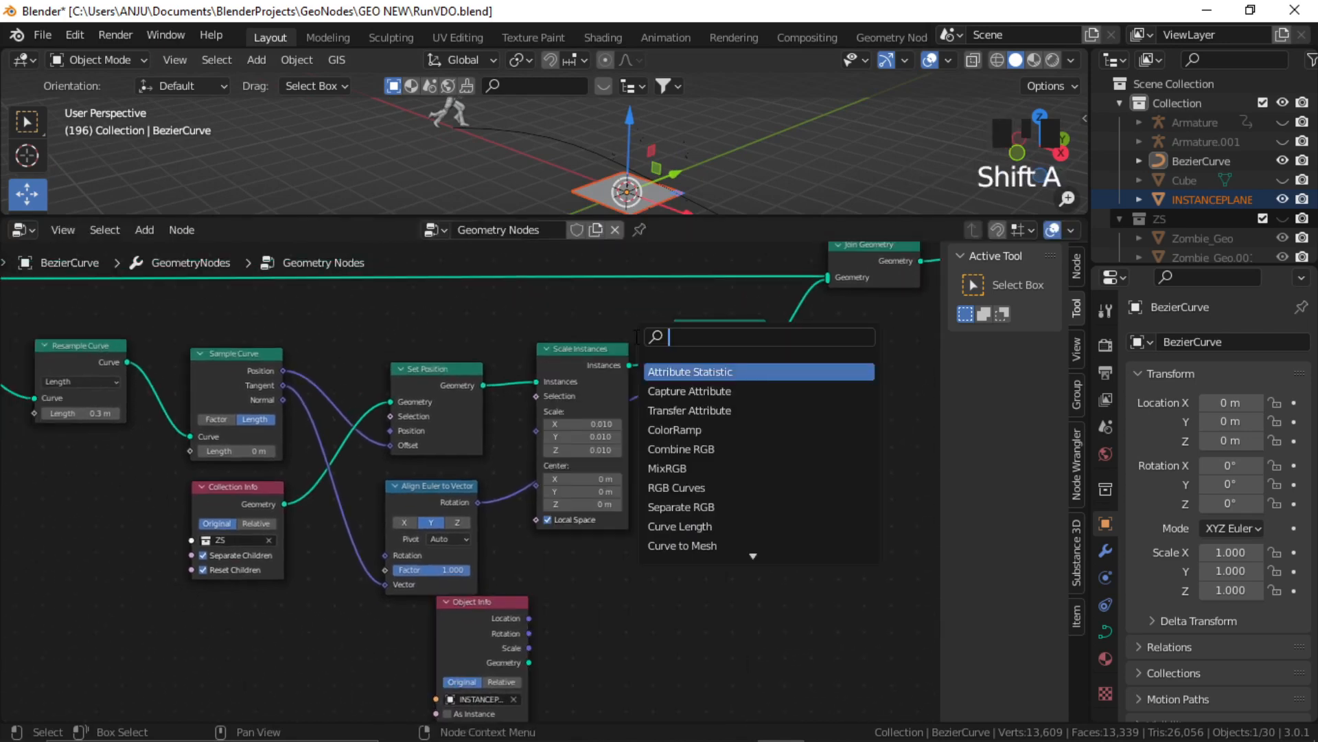
text(insta)
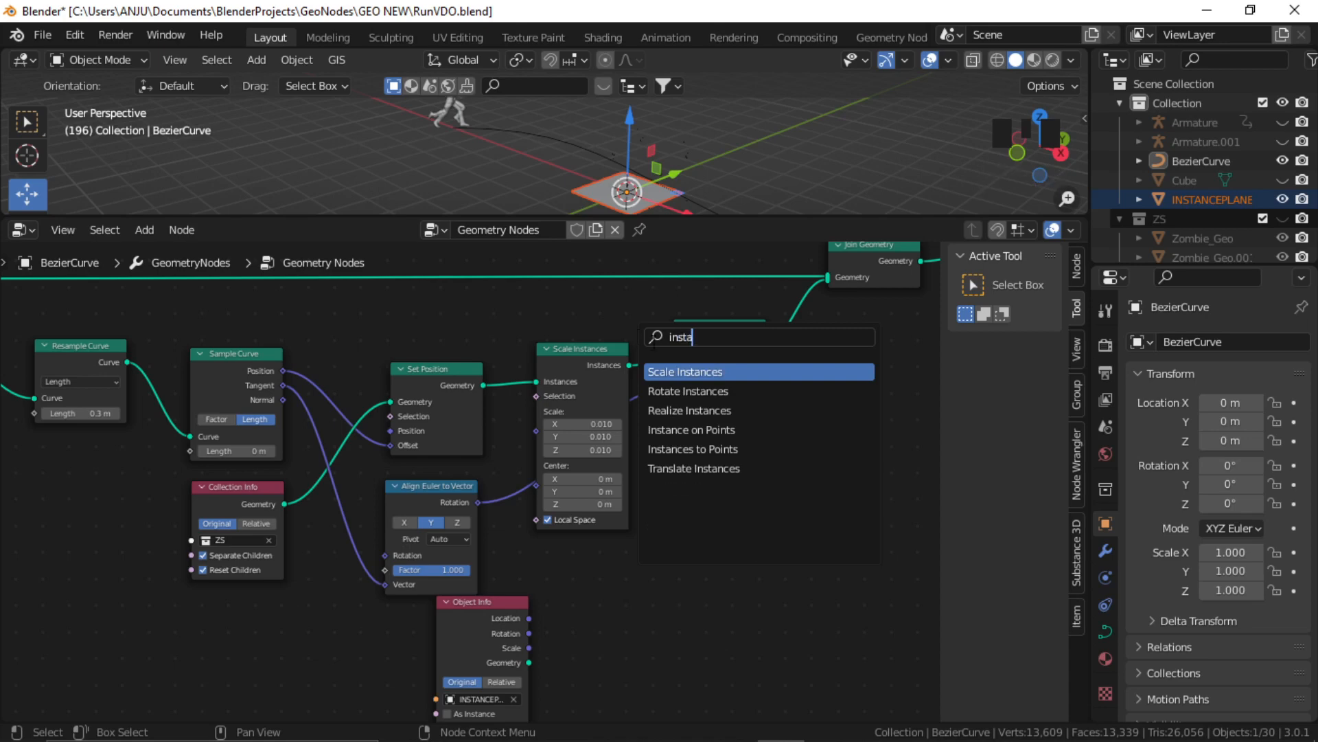
key(Down)
key(Down)
key(Down)
key(Return)
click(734, 601)
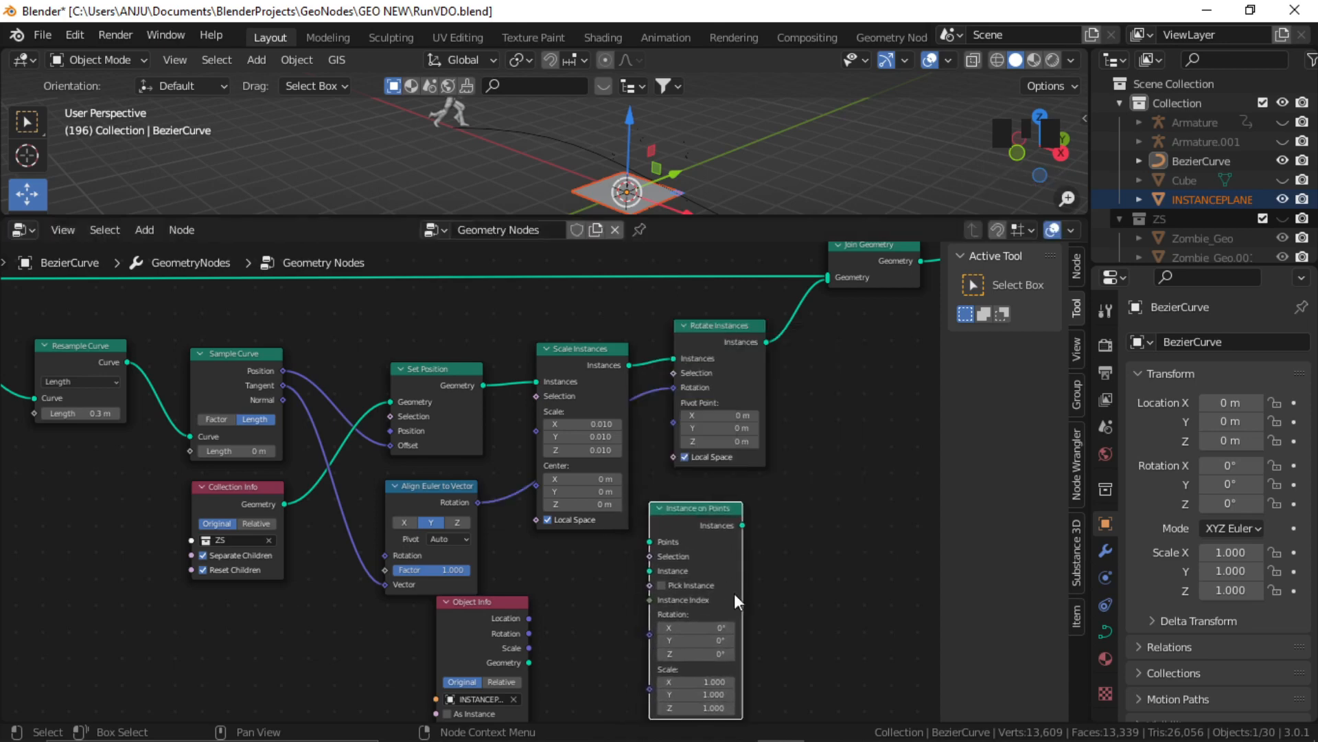
Reposition the Object Info node below Collection Info and the Instance on Points node below Align Euler to Vector
middle_drag(735, 601, 833, 569)
click(580, 569)
drag(579, 570, 327, 605)
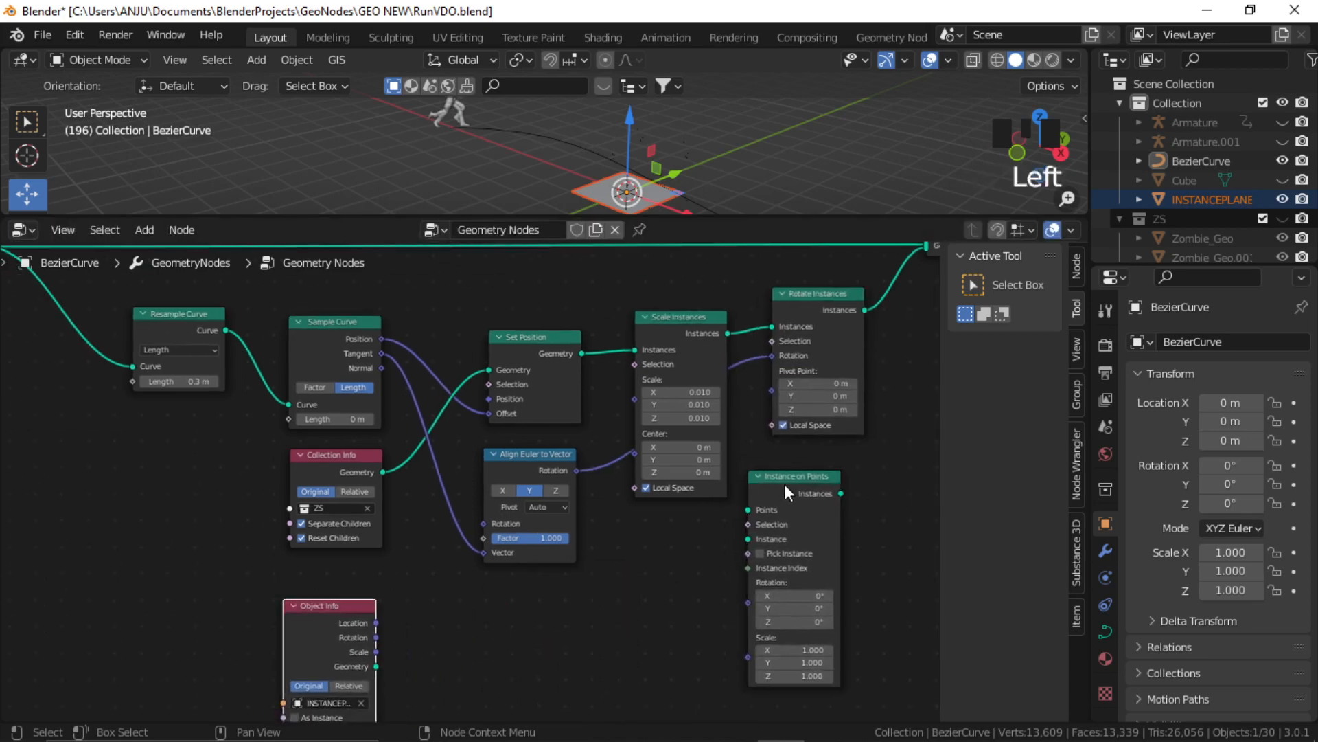
drag(786, 492, 522, 594)
Connect the Object Info node's Geometry output to the Instance input of Instance on Points and enable As Instance
middle_drag(708, 596, 767, 504)
scroll(525, 526, up, 2)
middle_drag(525, 526, 495, 503)
drag(317, 478, 282, 506)
drag(342, 546, 522, 490)
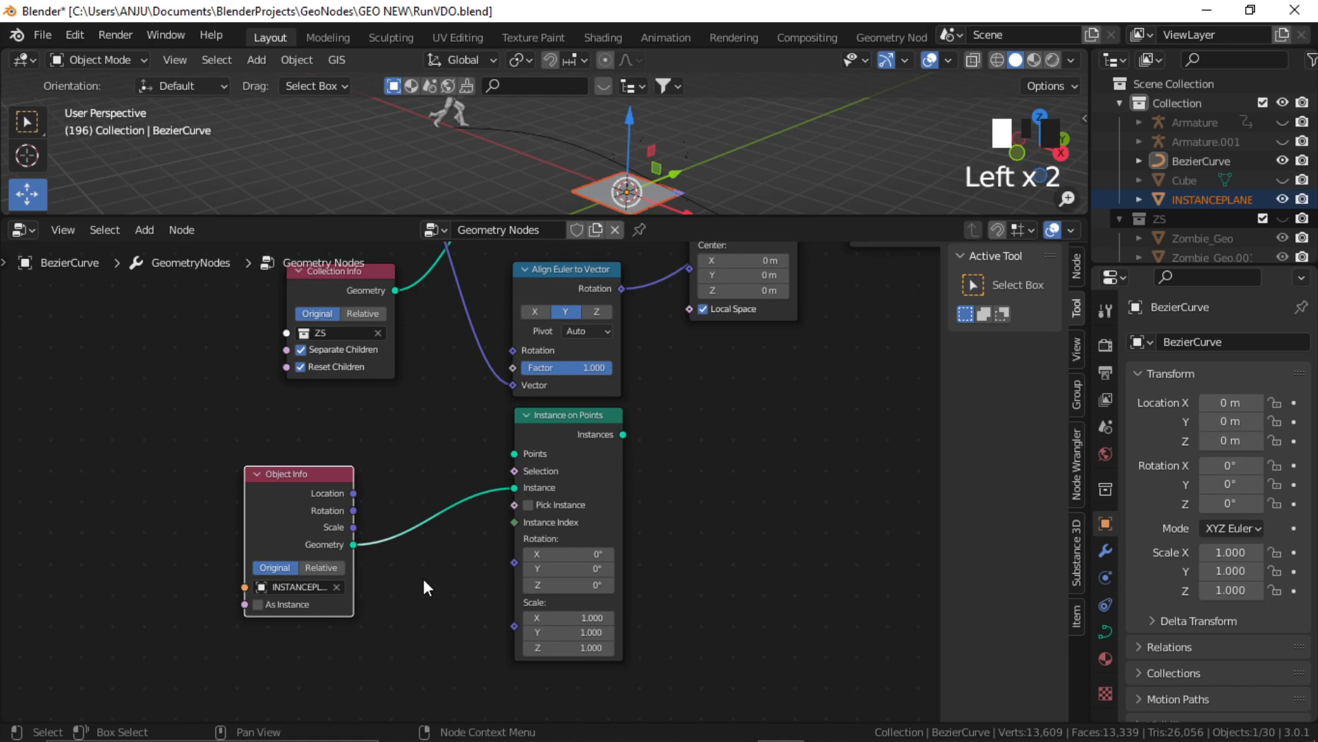
click(261, 605)
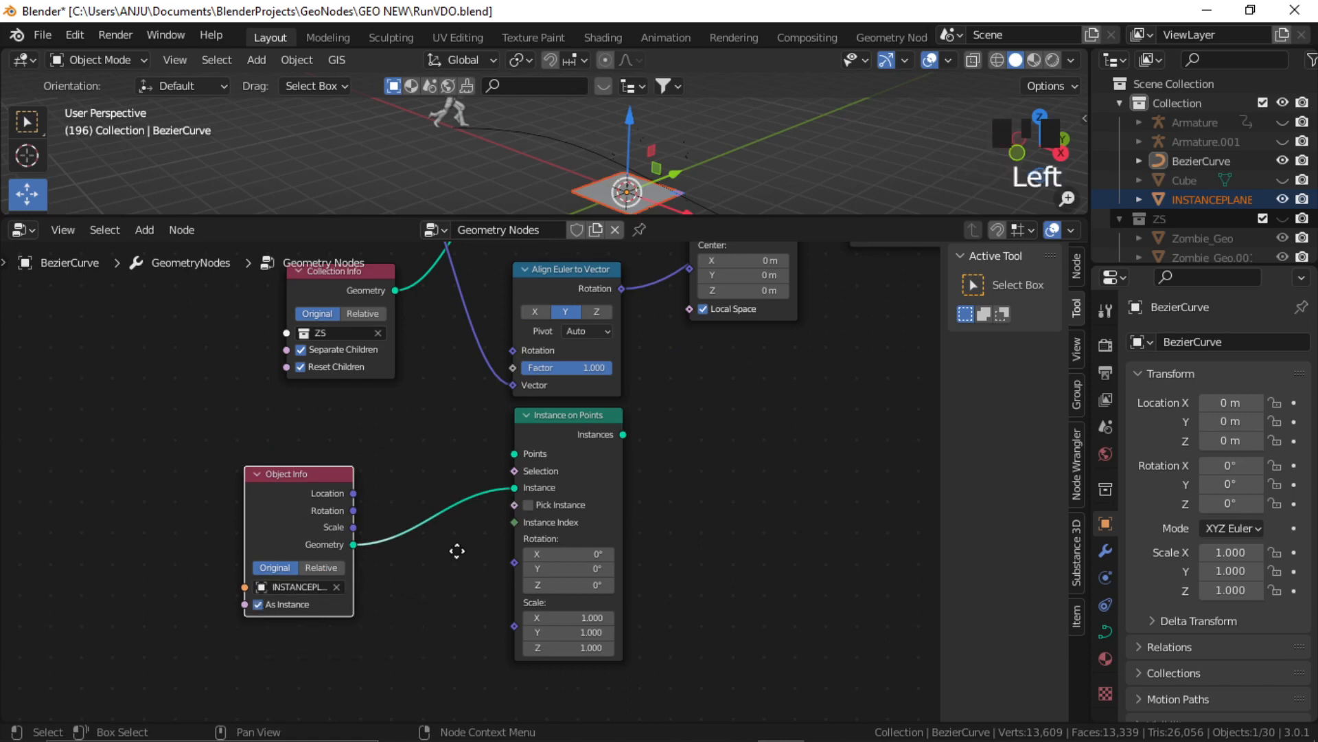
Connect the Resample Curve node's Curve output to the Points input of Instance on Points
middle_drag(456, 550, 465, 643)
scroll(467, 550, down, 3)
middle_drag(421, 506, 480, 595)
scroll(430, 537, up, 2)
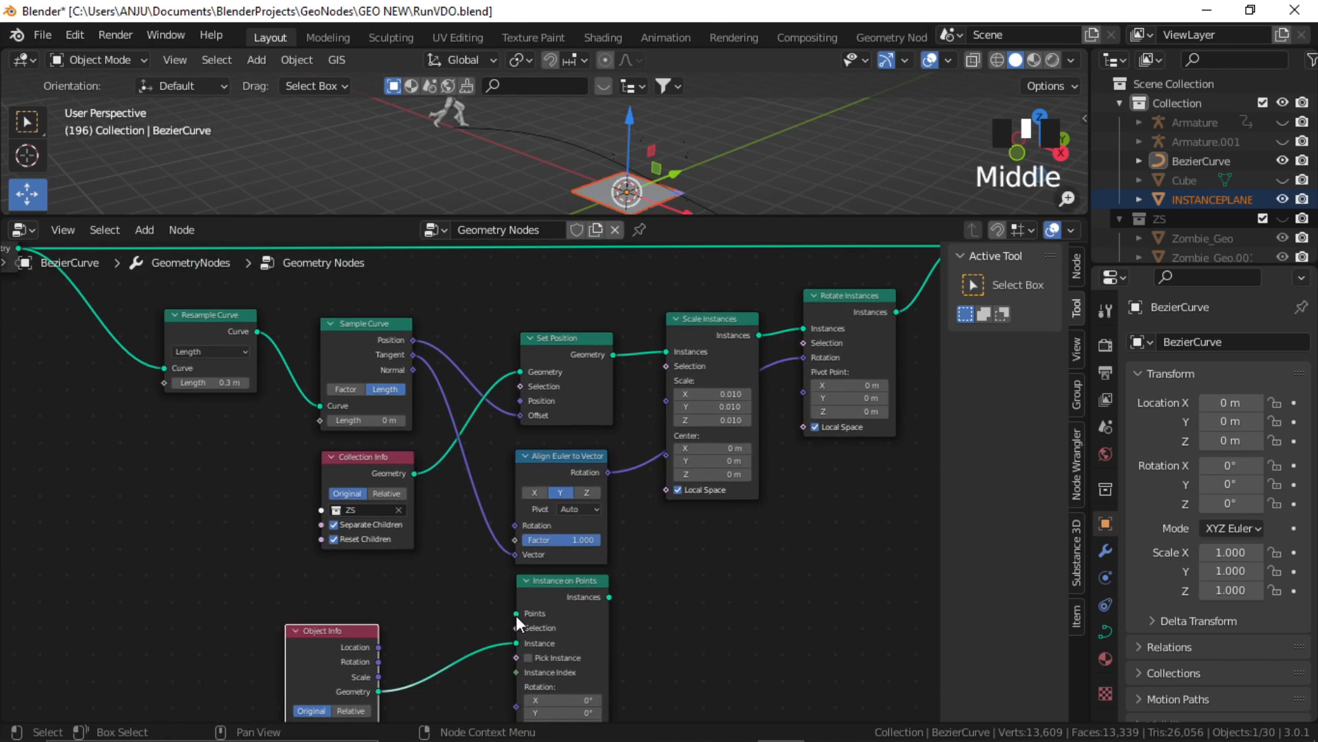
drag(258, 332, 522, 617)
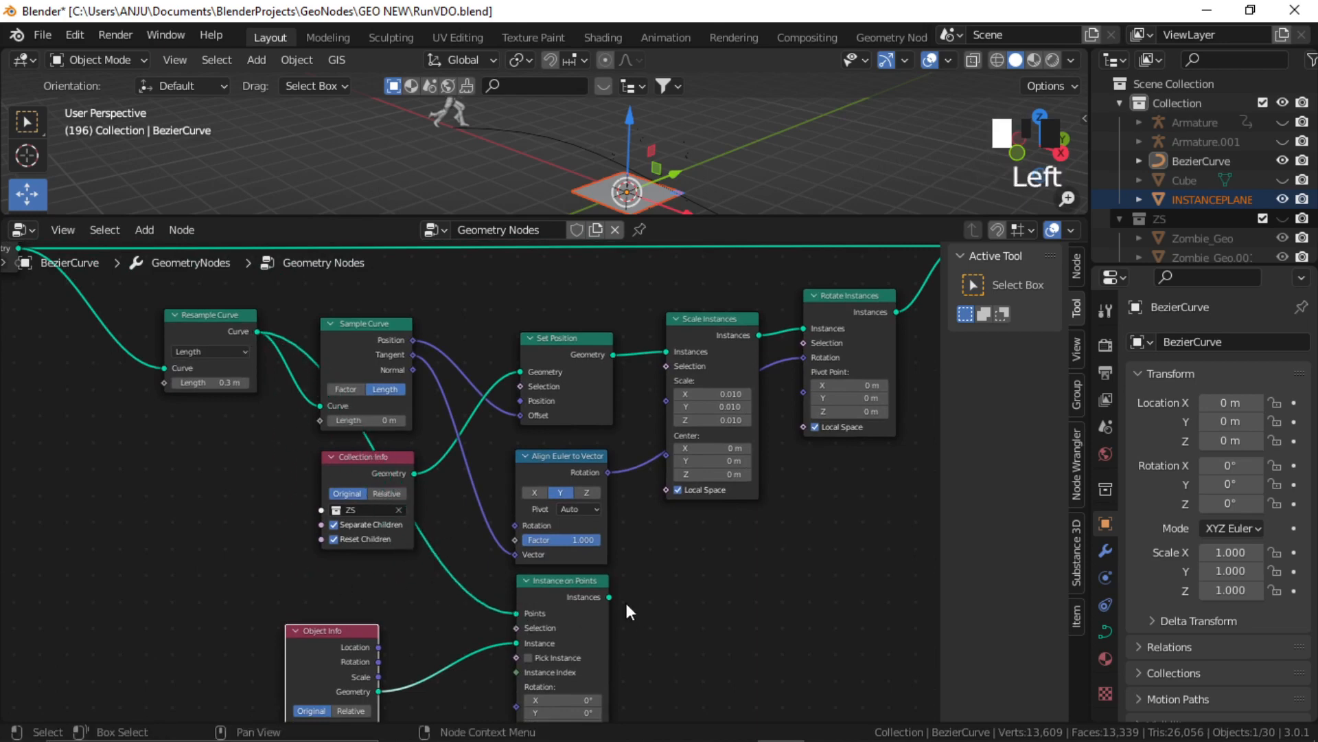
Add an Endpoint Selection node above the INSTANCEPLANE Object Info node
middle_drag(676, 635, 642, 572)
scroll(628, 606, down, 2)
click(684, 537)
scroll(674, 554, up, 2)
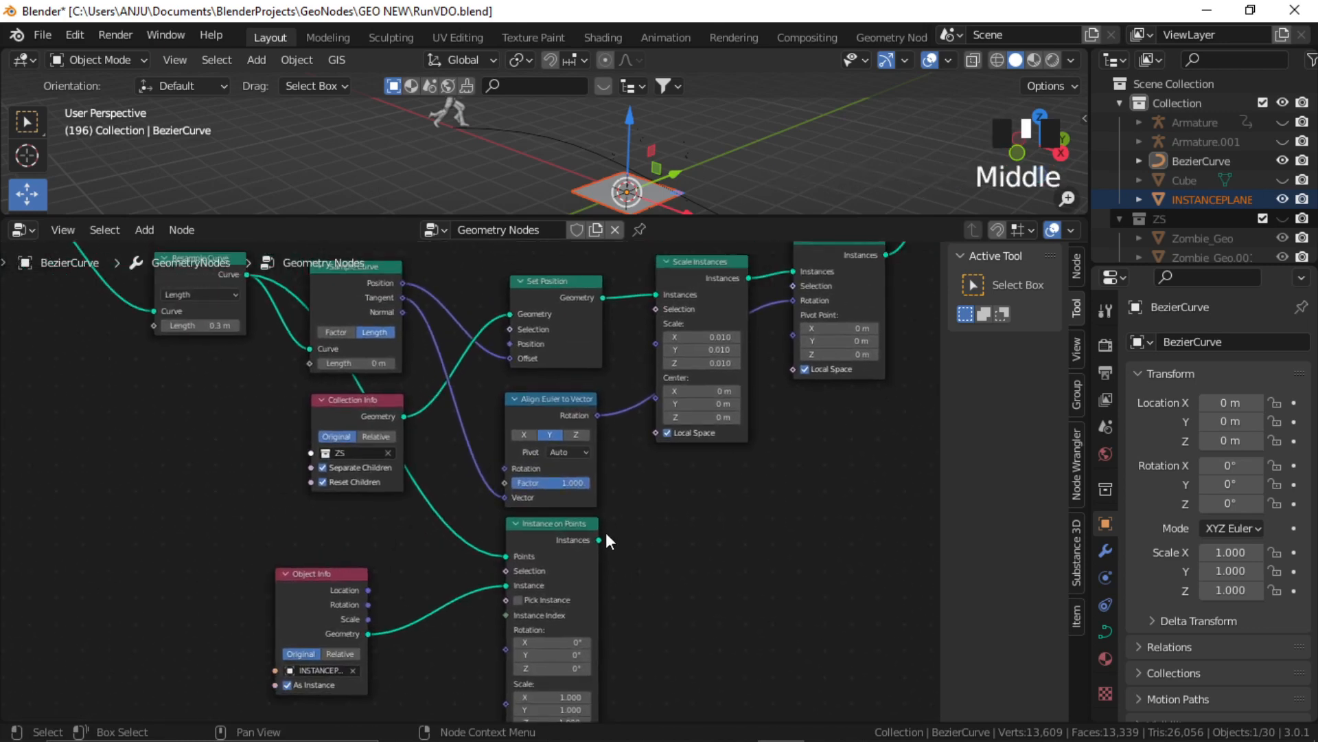
click(684, 593)
key(shift+a)
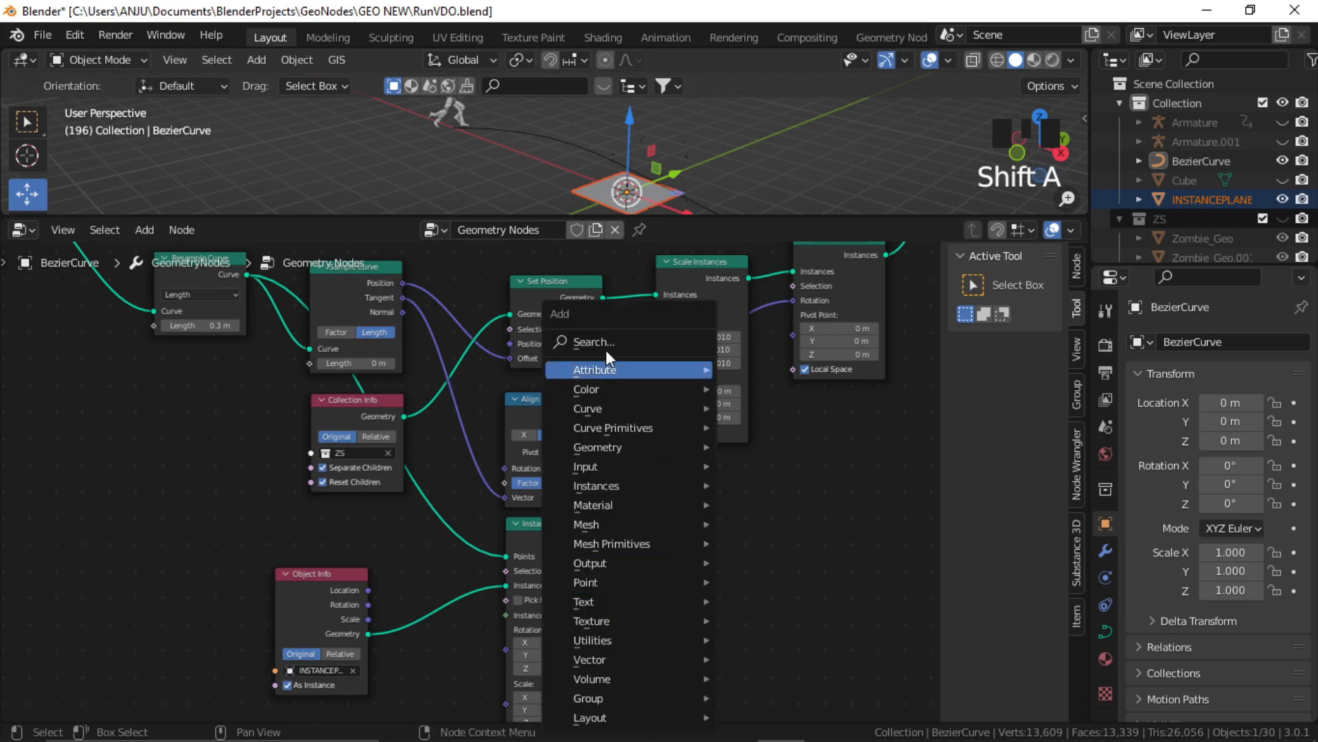
click(605, 345)
text(end)
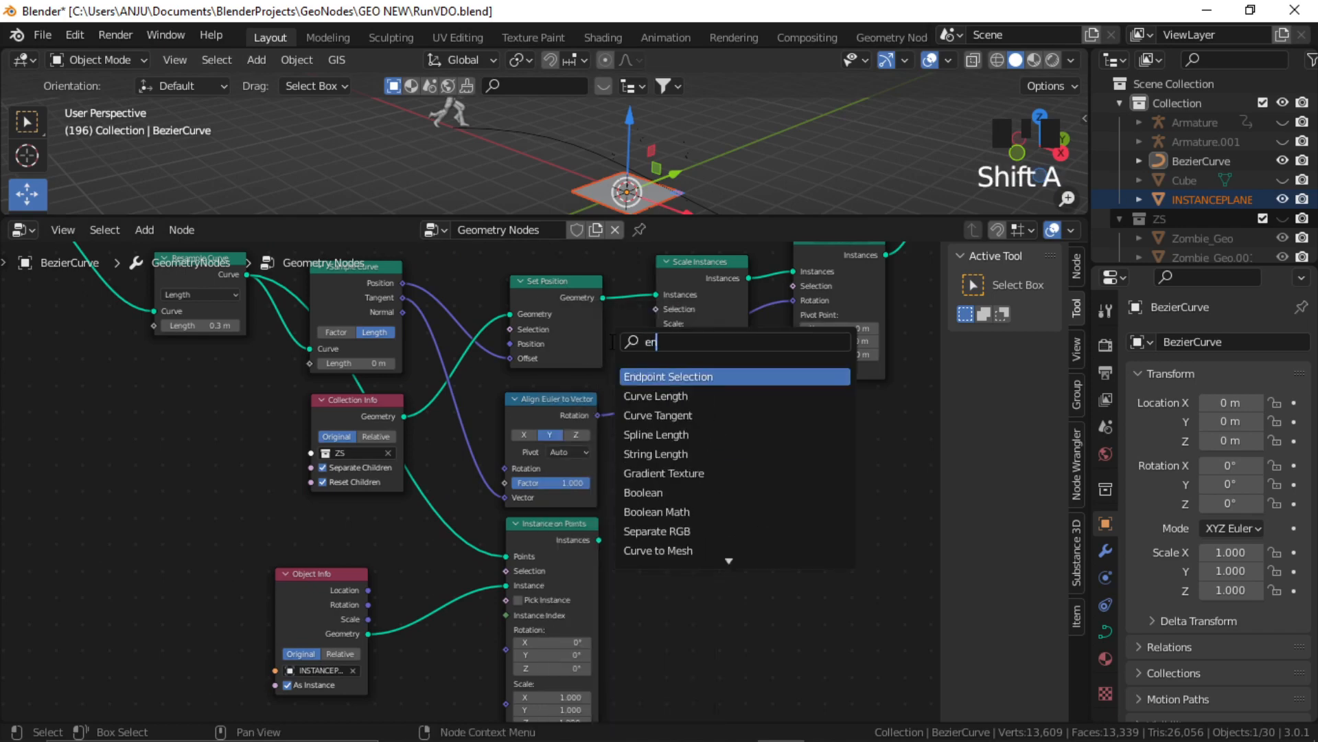
click(689, 376)
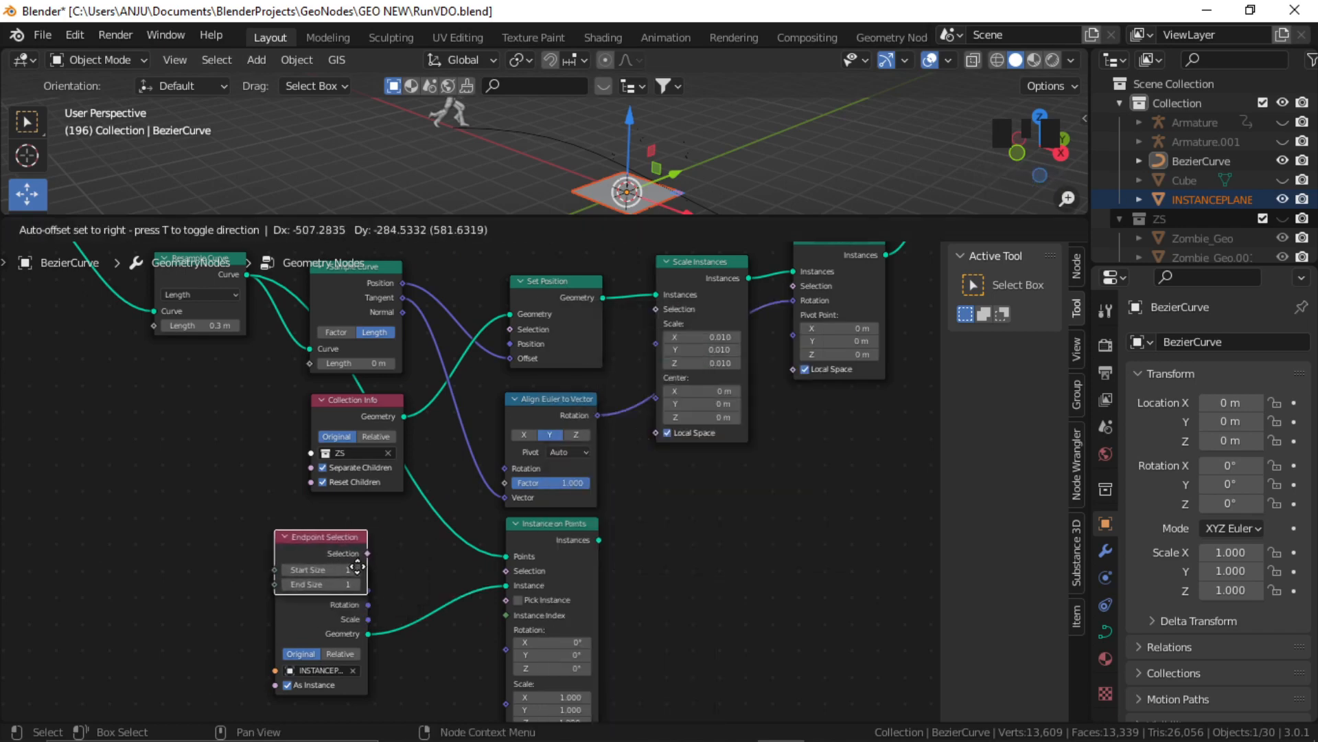
click(346, 544)
scroll(344, 539, up, 4)
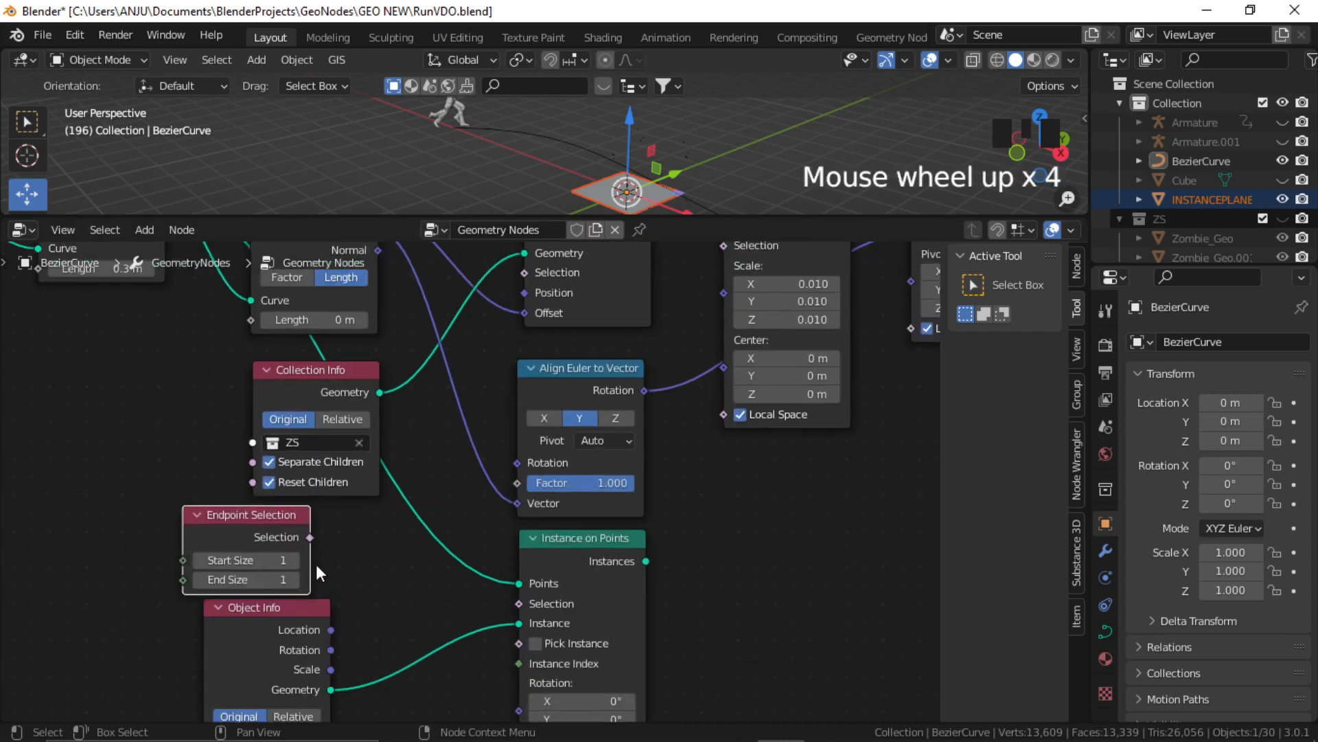
Set the Endpoint Selection's End Size to 0, connect it to the Selection input of Instance on Points, and space out the input nodes
click(245, 581)
text(0)
key(Return)
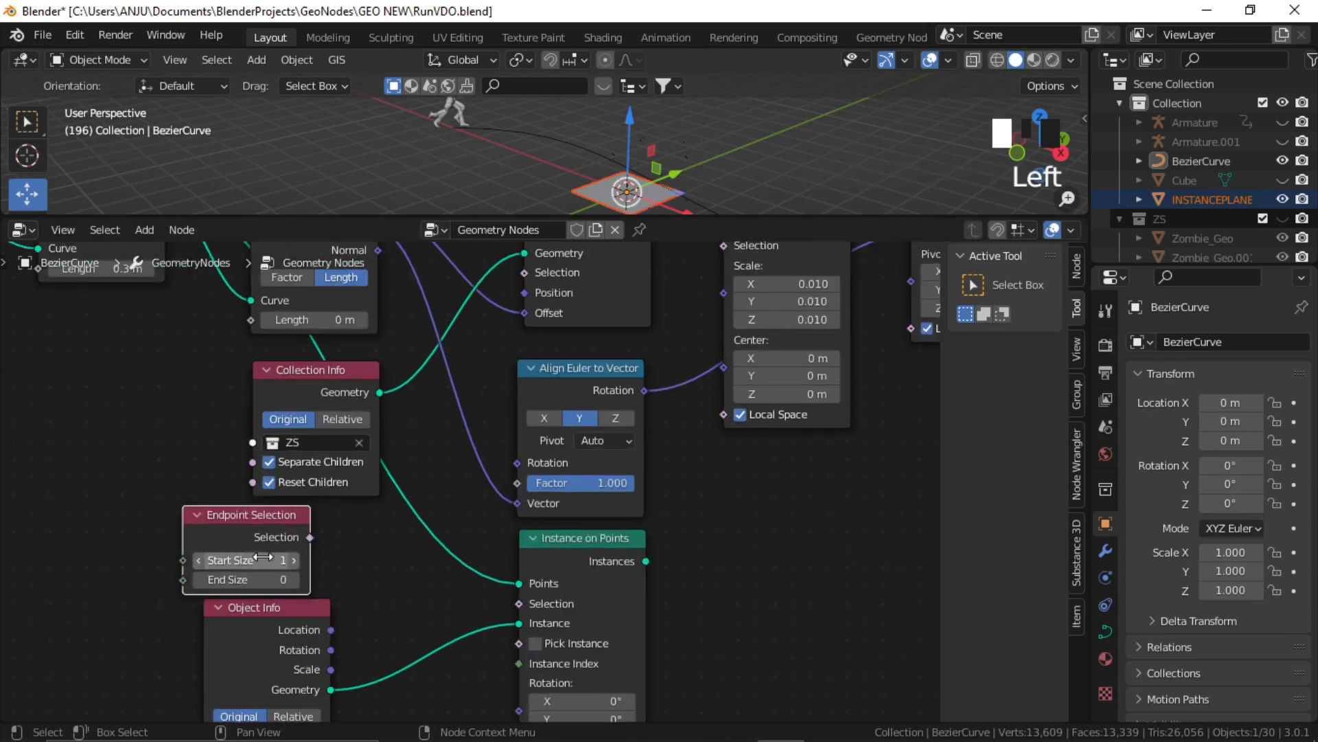
drag(310, 537, 520, 603)
drag(245, 624, 244, 658)
drag(252, 540, 263, 563)
click(375, 541)
Connect the Instances output of Instance on Points to the Join Geometry node
scroll(408, 409, down, 2)
middle_drag(643, 492, 592, 560)
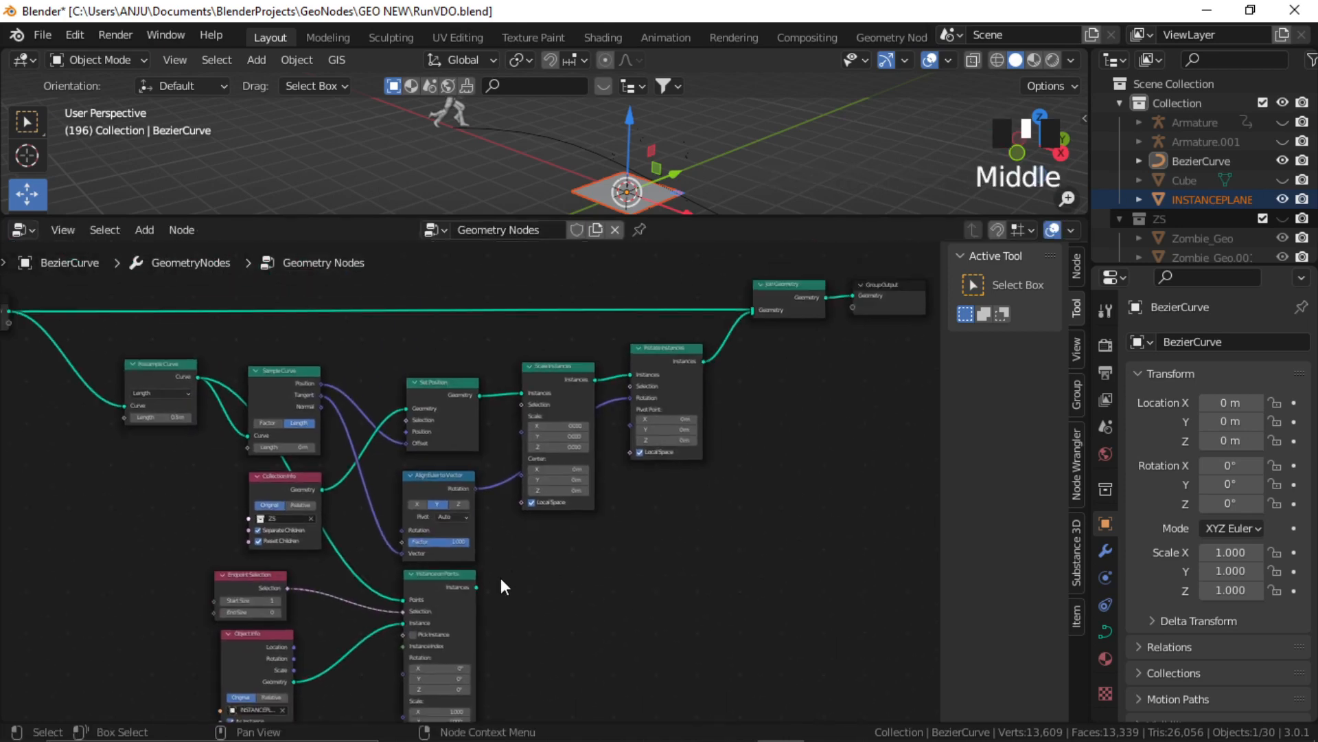
middle_drag(703, 514, 686, 572)
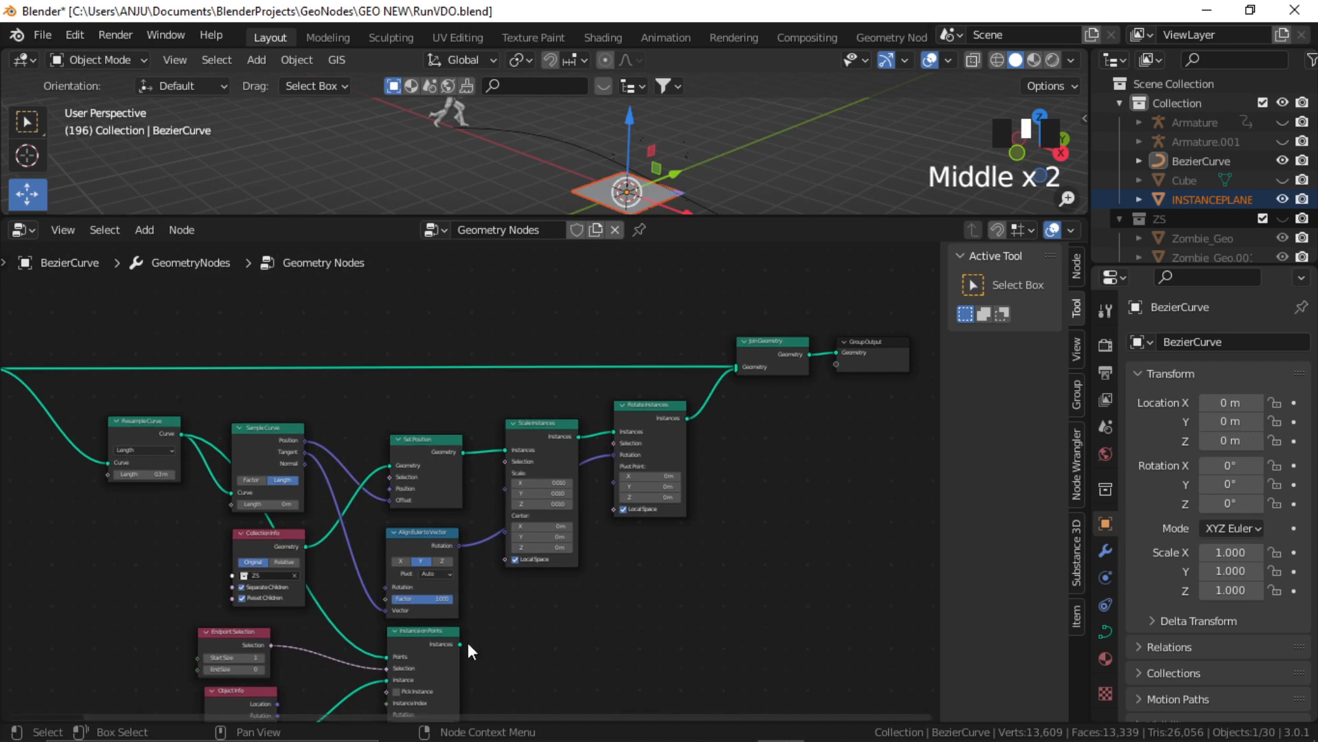
drag(460, 644, 735, 371)
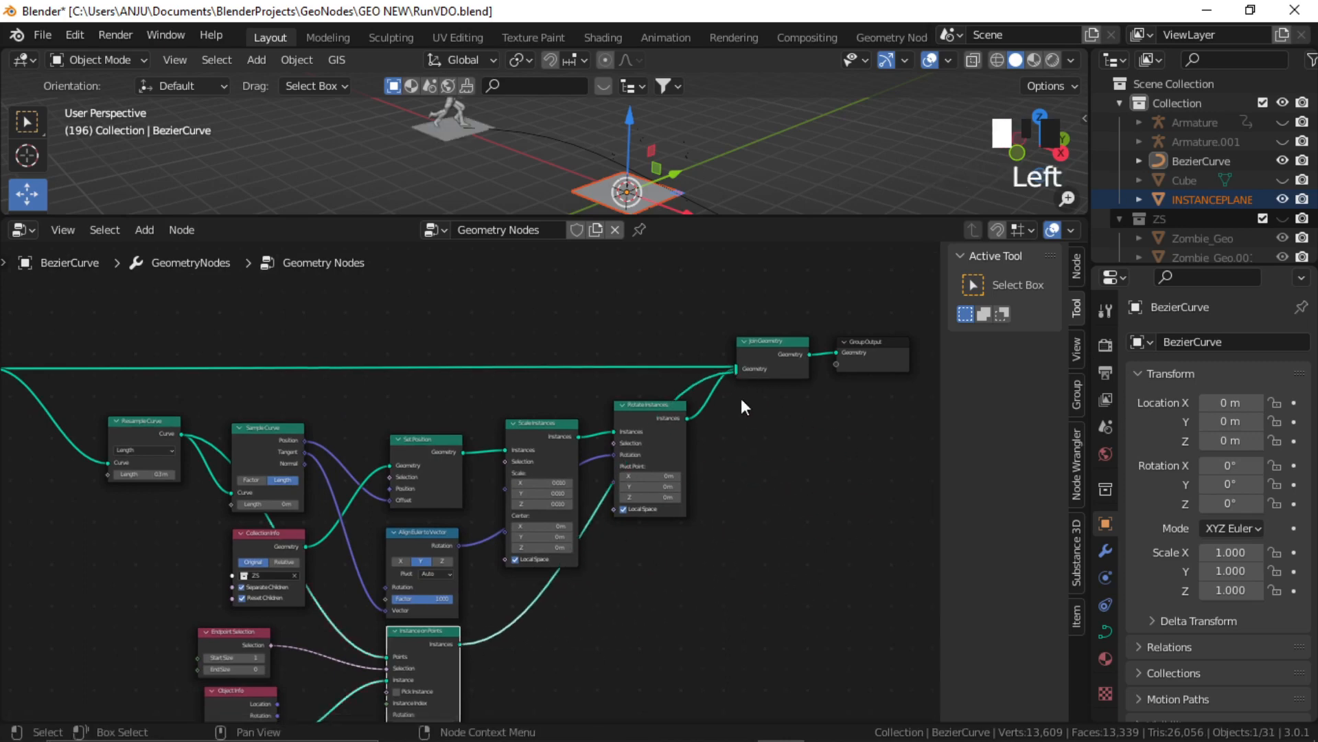
Enlarge the 3D viewport and inspect the instanced plane under the zombie at the start of the curve
drag(738, 217, 522, 363)
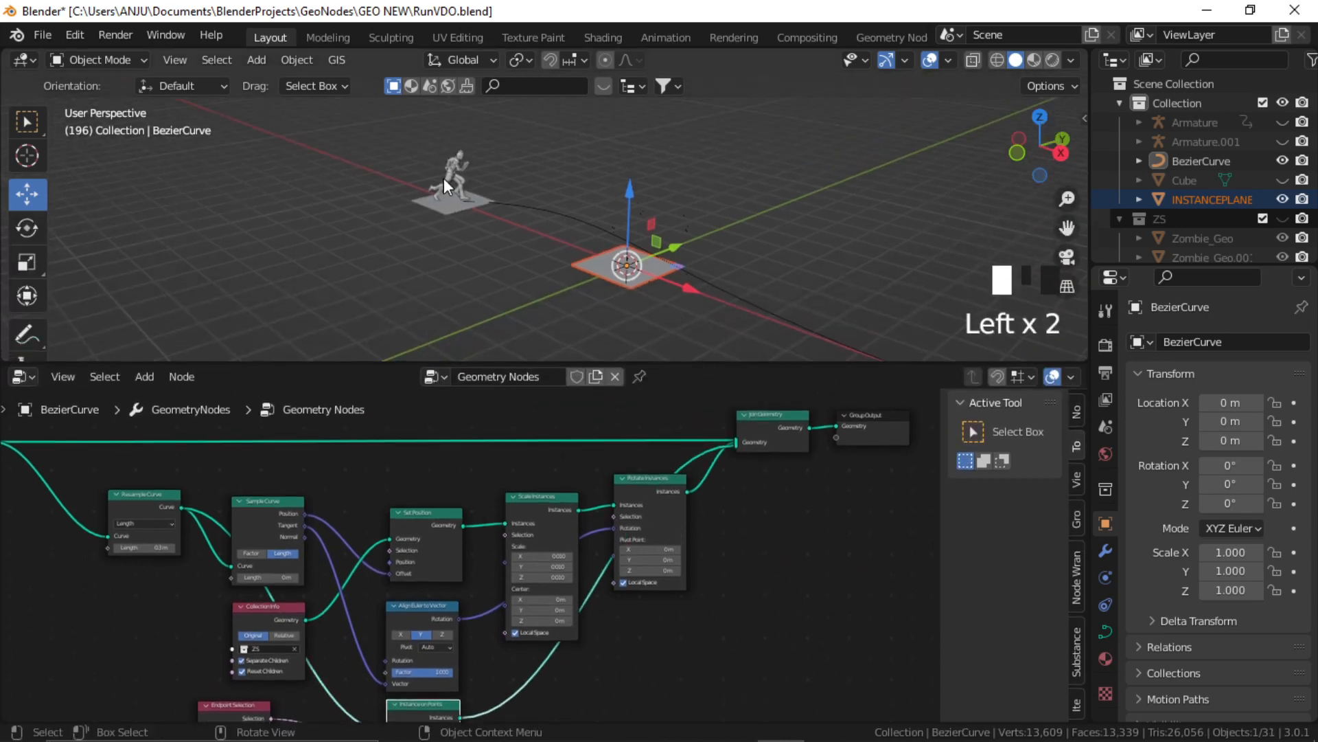
middle_drag(444, 179, 157, 248)
middle_drag(238, 246, 494, 226)
middle_drag(773, 440, 762, 398)
mouse_move(763, 402)
mouse_down()
mouse_move(770, 431)
mouse_move(762, 420)
mouse_up()
middle_drag(687, 514, 703, 464)
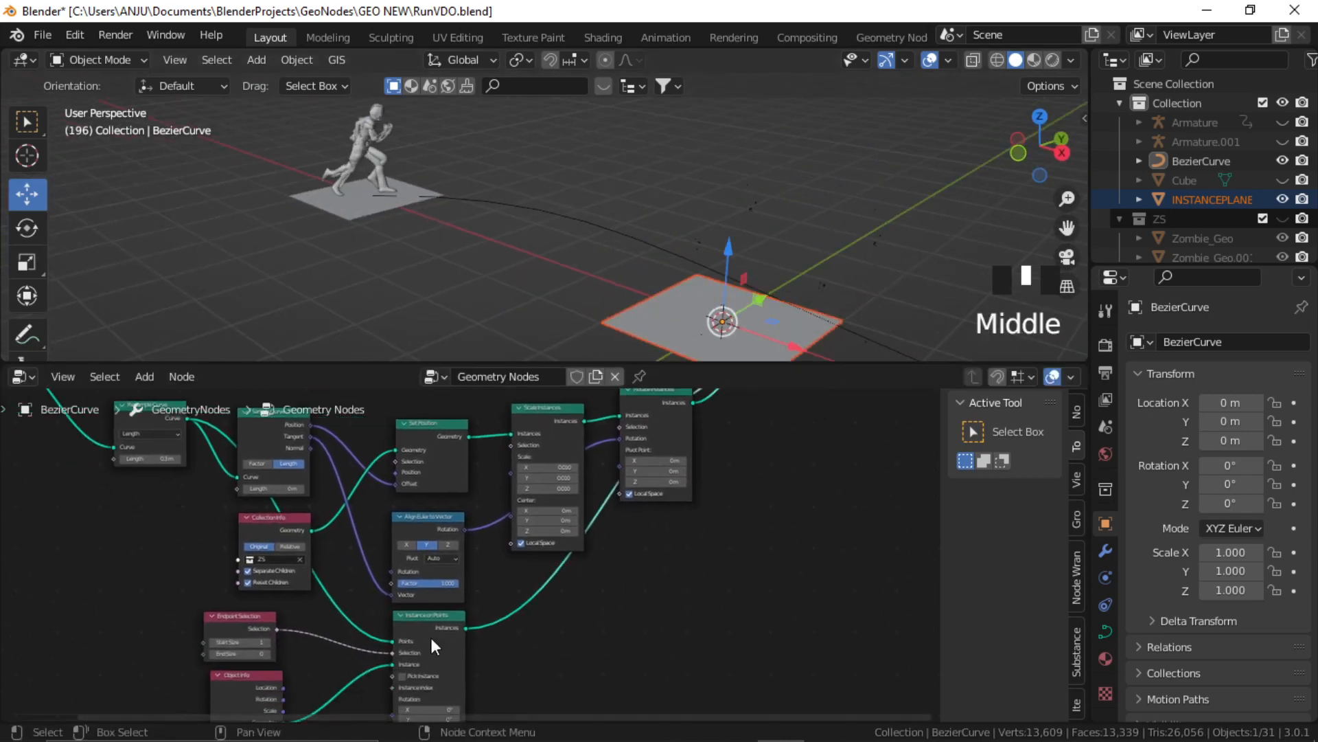
Cut the link between Collection Info and Set Position, and move the Collection Info node beside Endpoint Selection
scroll(574, 623, up, 2)
middle_drag(559, 611, 529, 650)
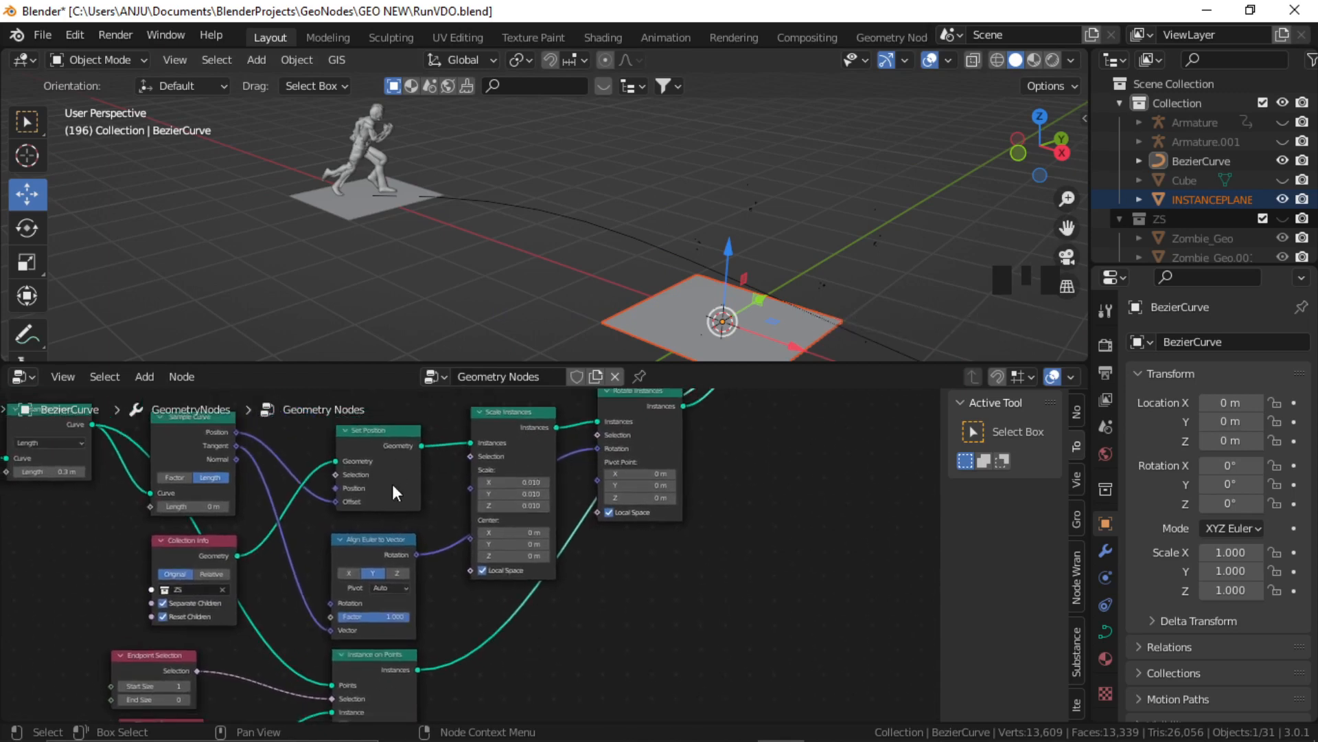
drag(204, 548, 131, 550)
middle_drag(323, 477, 397, 497)
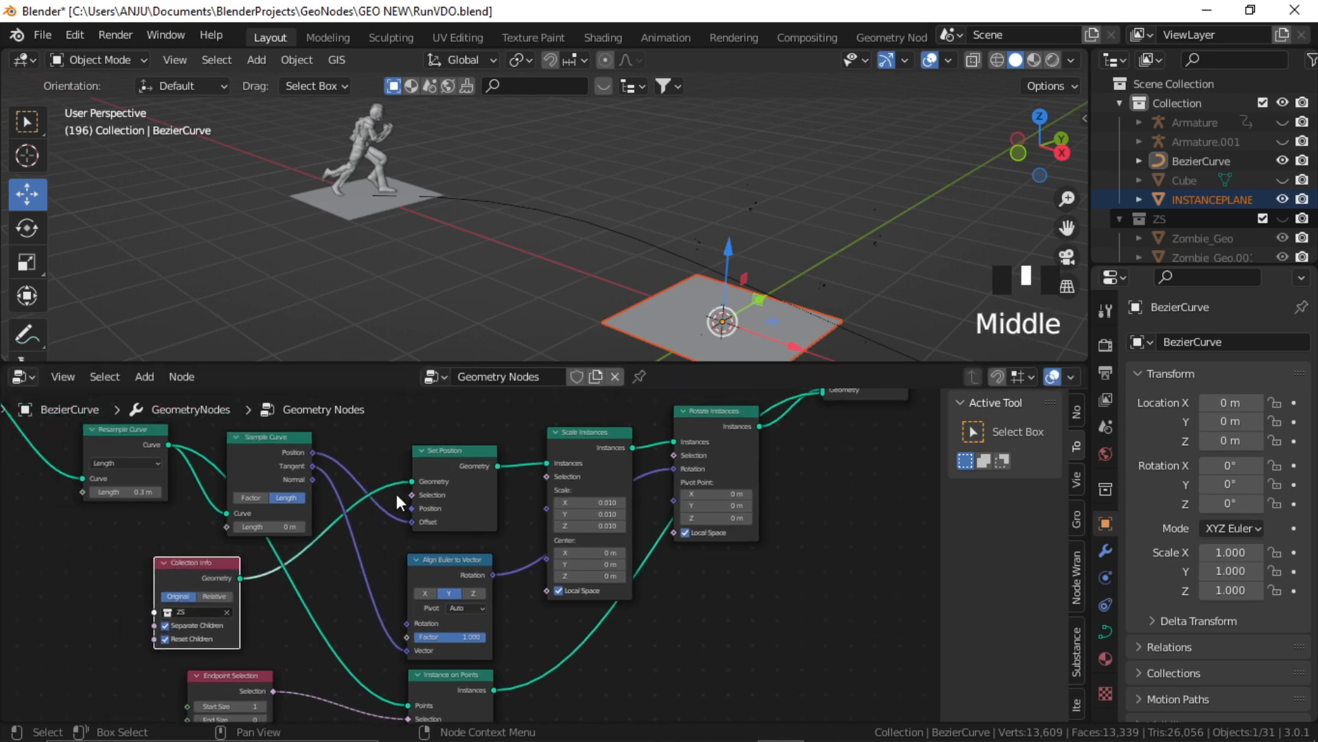
ctrl+right_drag(397, 493, 404, 453)
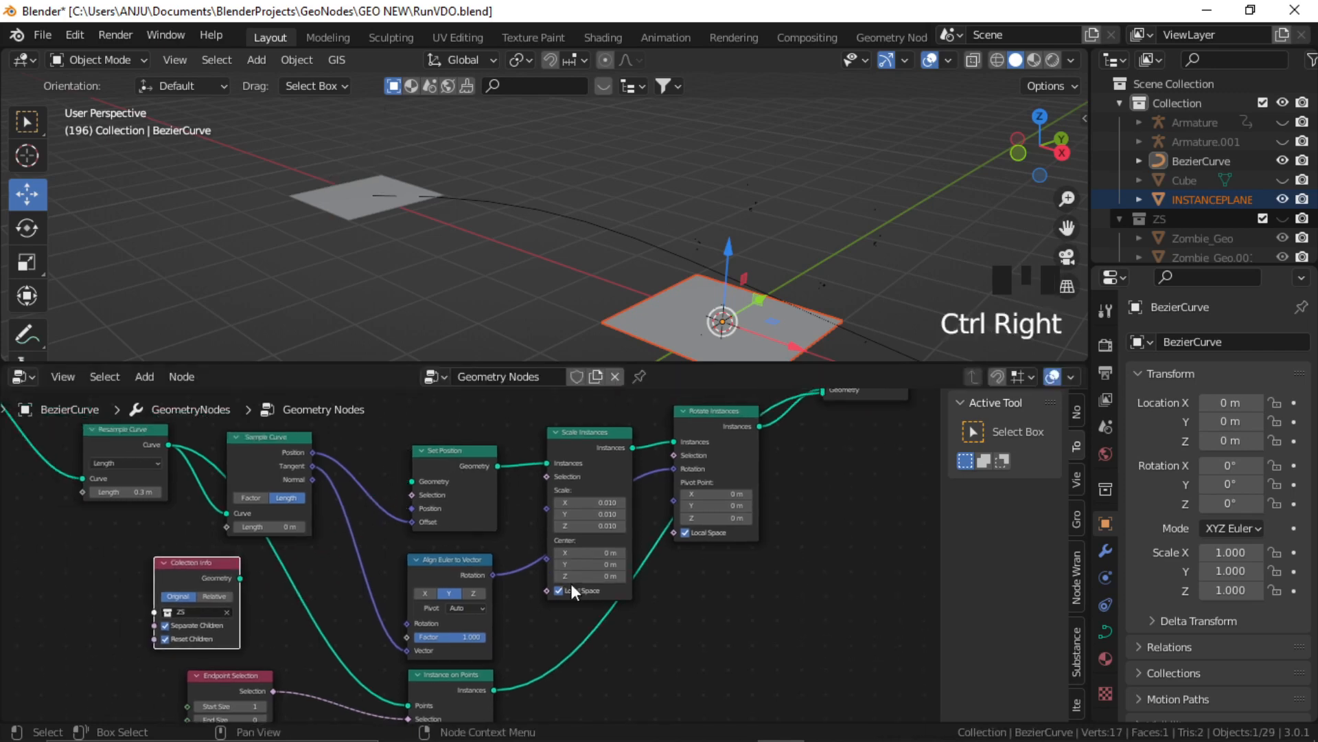
middle_drag(548, 630, 527, 554)
scroll(526, 554, down, 4)
drag(244, 509, 186, 605)
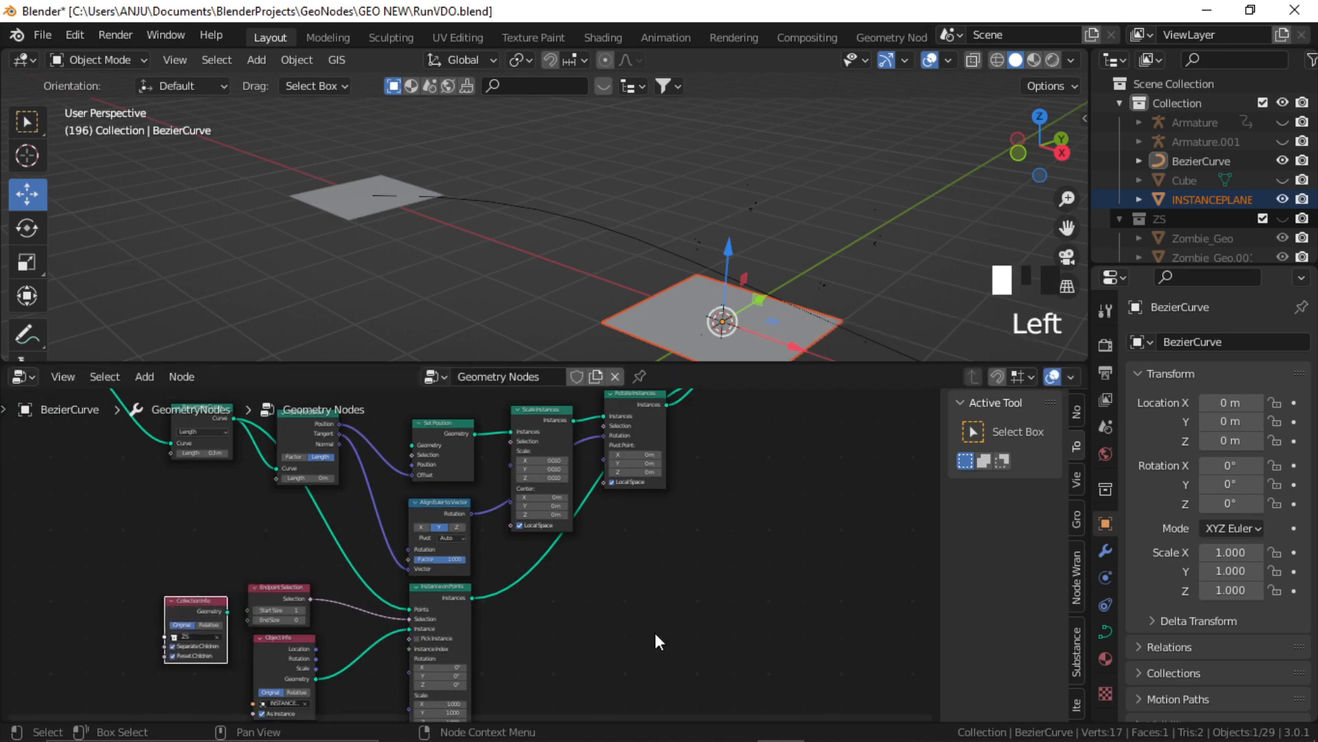
Insert a Distribute Points on Faces node into the link between Instance on Points and Join Geometry
scroll(550, 596, up, 3)
middle_drag(550, 596, 632, 579)
scroll(626, 579, up, 2)
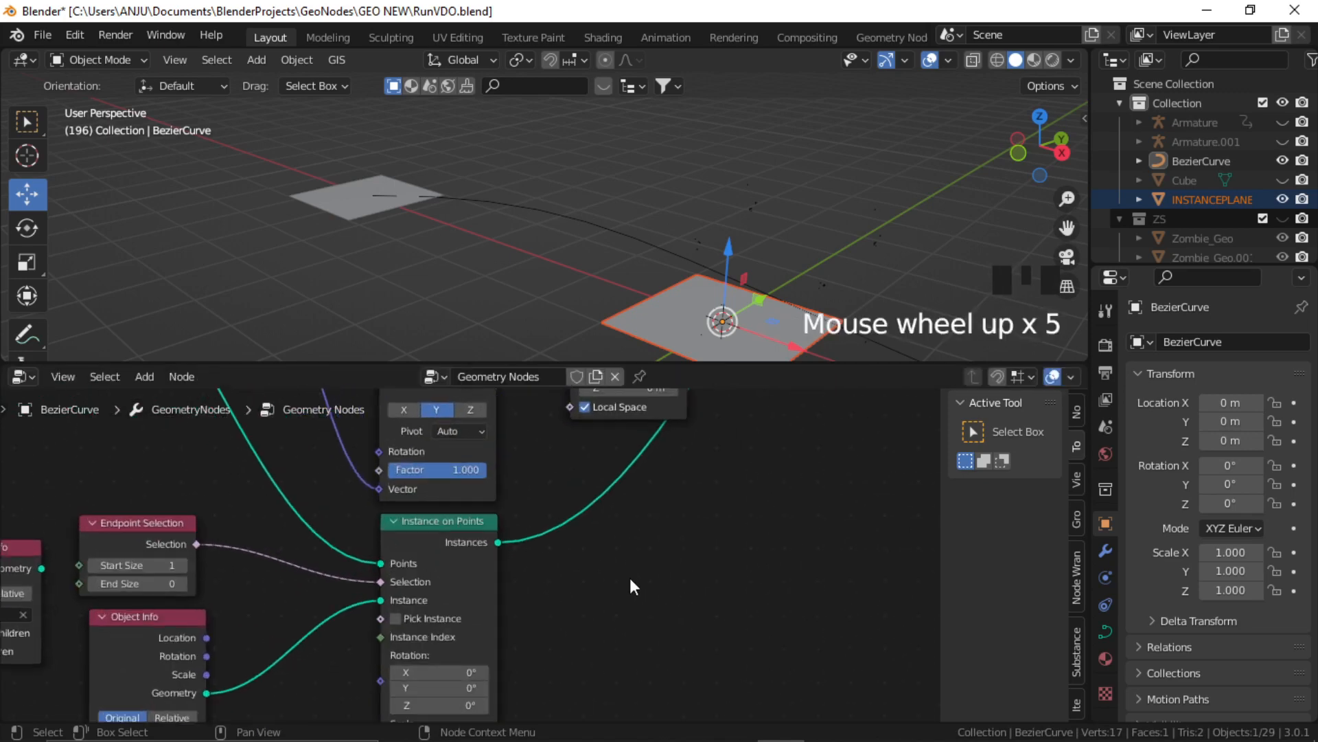
click(661, 573)
key(shift+a)
click(596, 341)
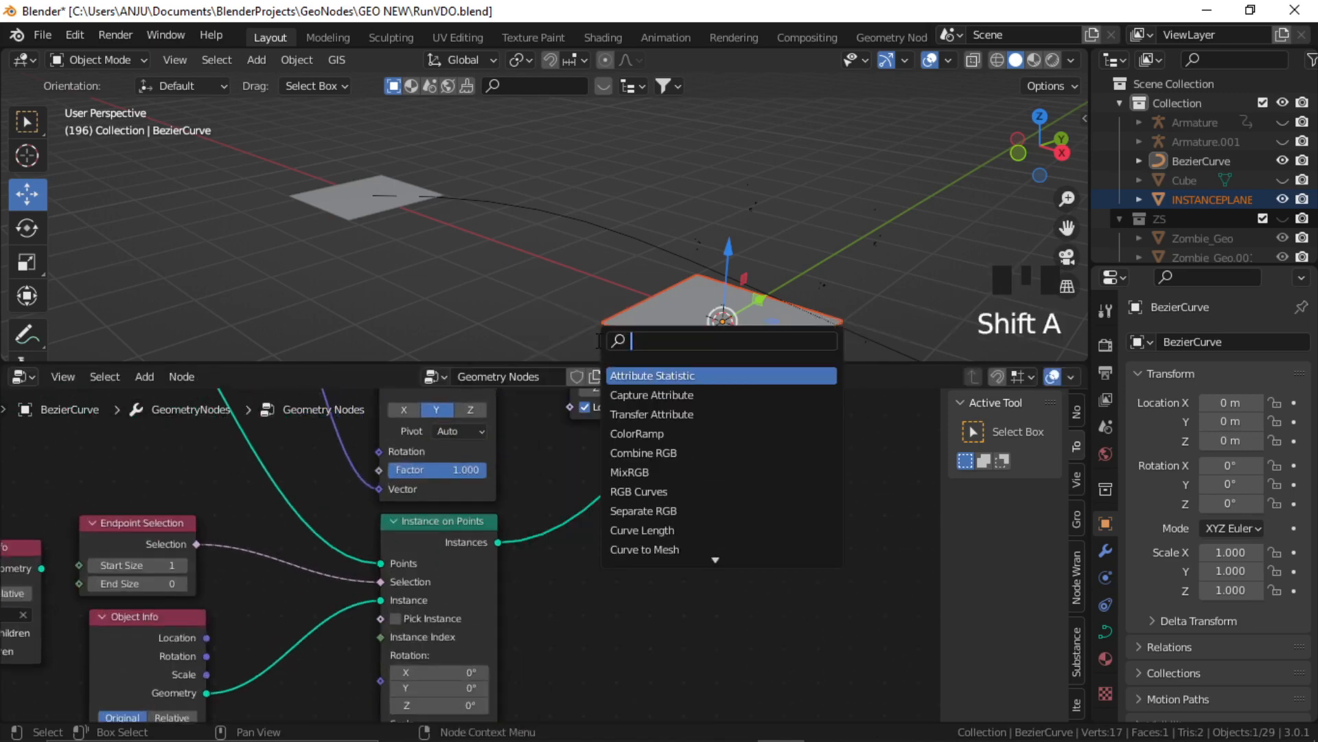
text(distr)
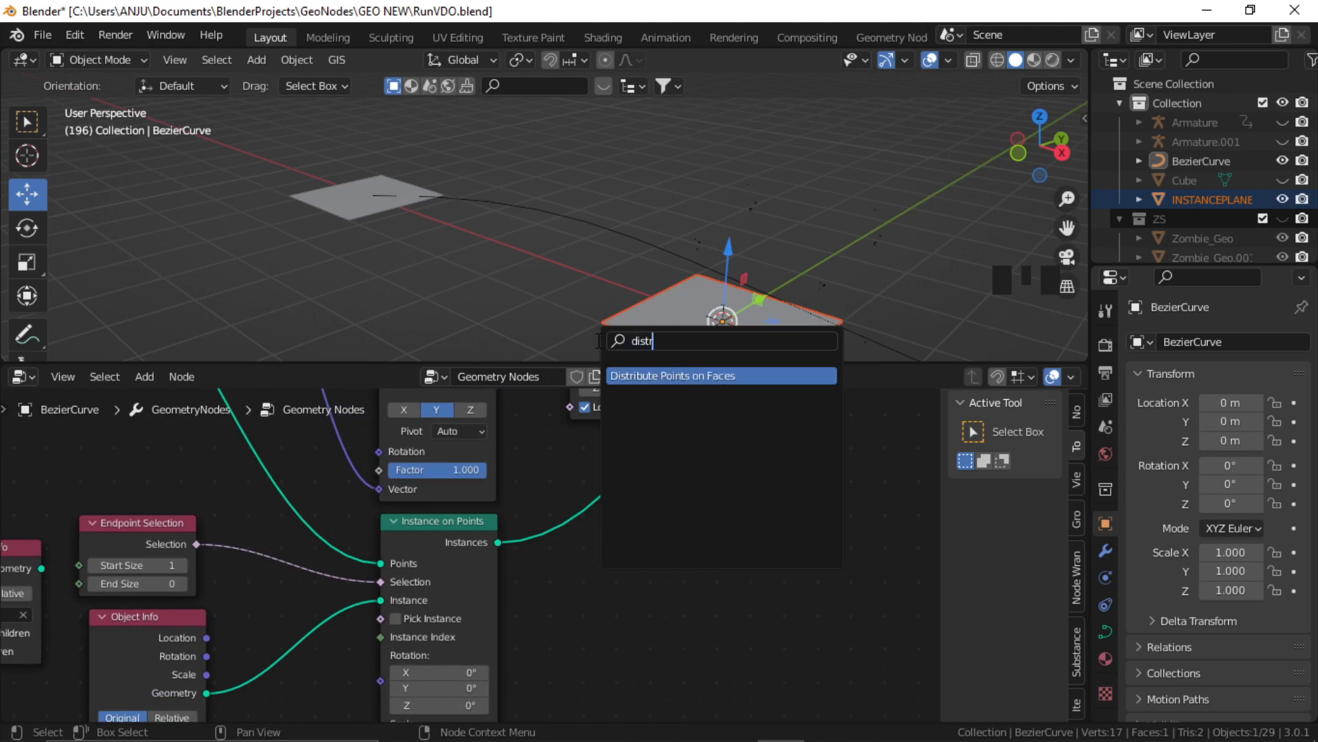
click(696, 375)
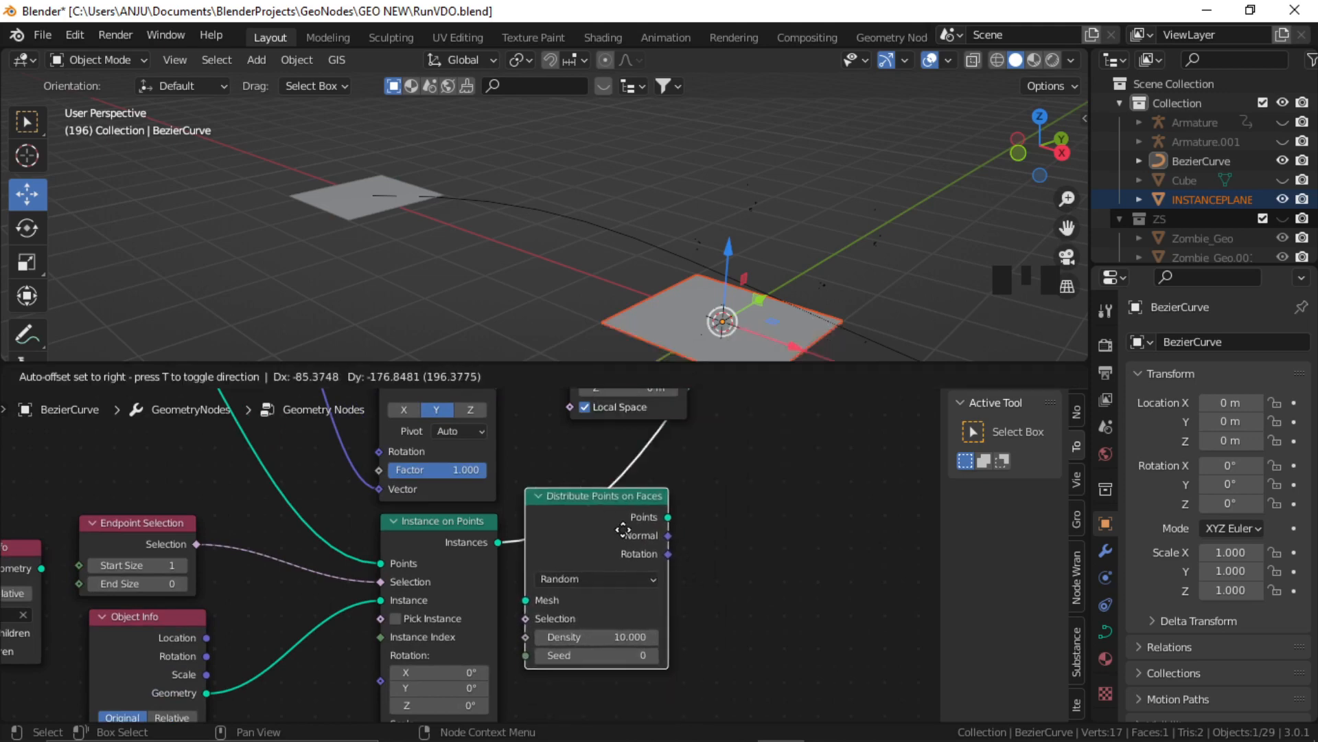
click(638, 549)
middle_drag(803, 559, 707, 580)
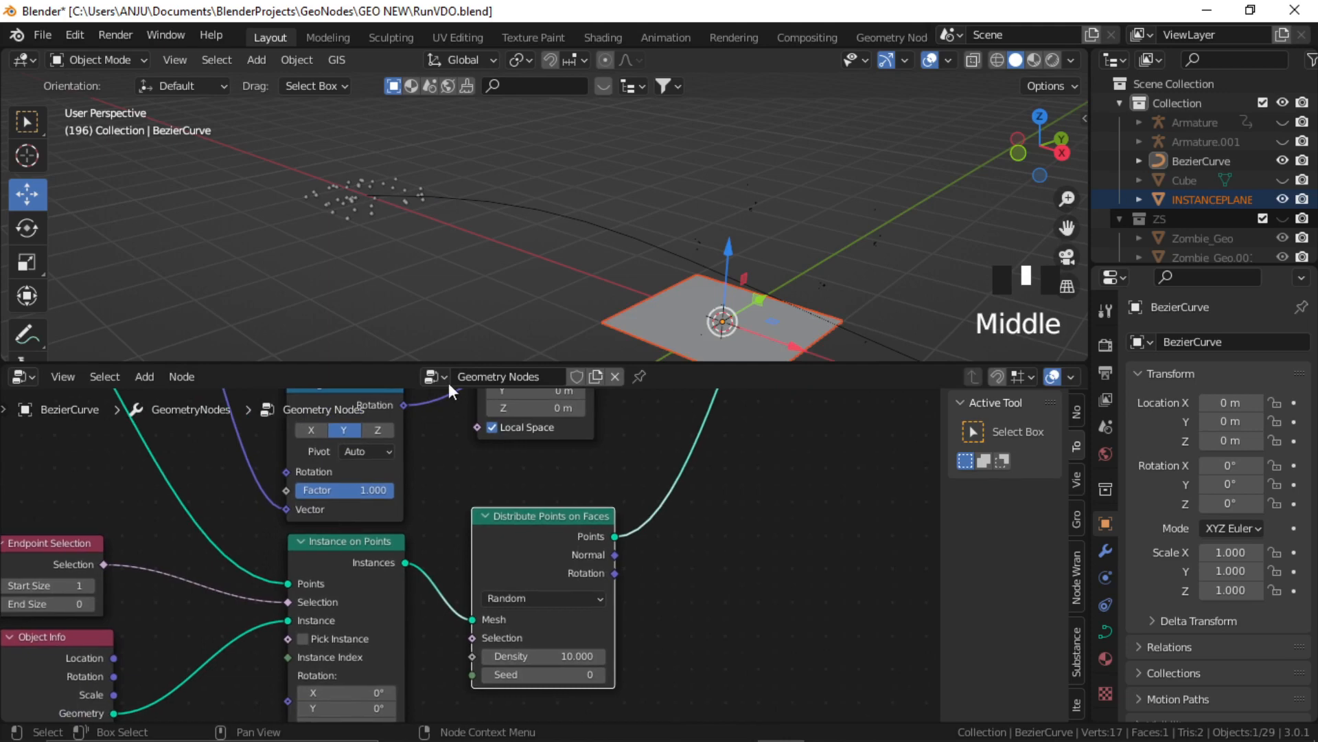
Insert a second Instance on Points node after Distribute Points on Faces, fed by its Points output
scroll(694, 532, up, 2)
scroll(604, 528, down, 2)
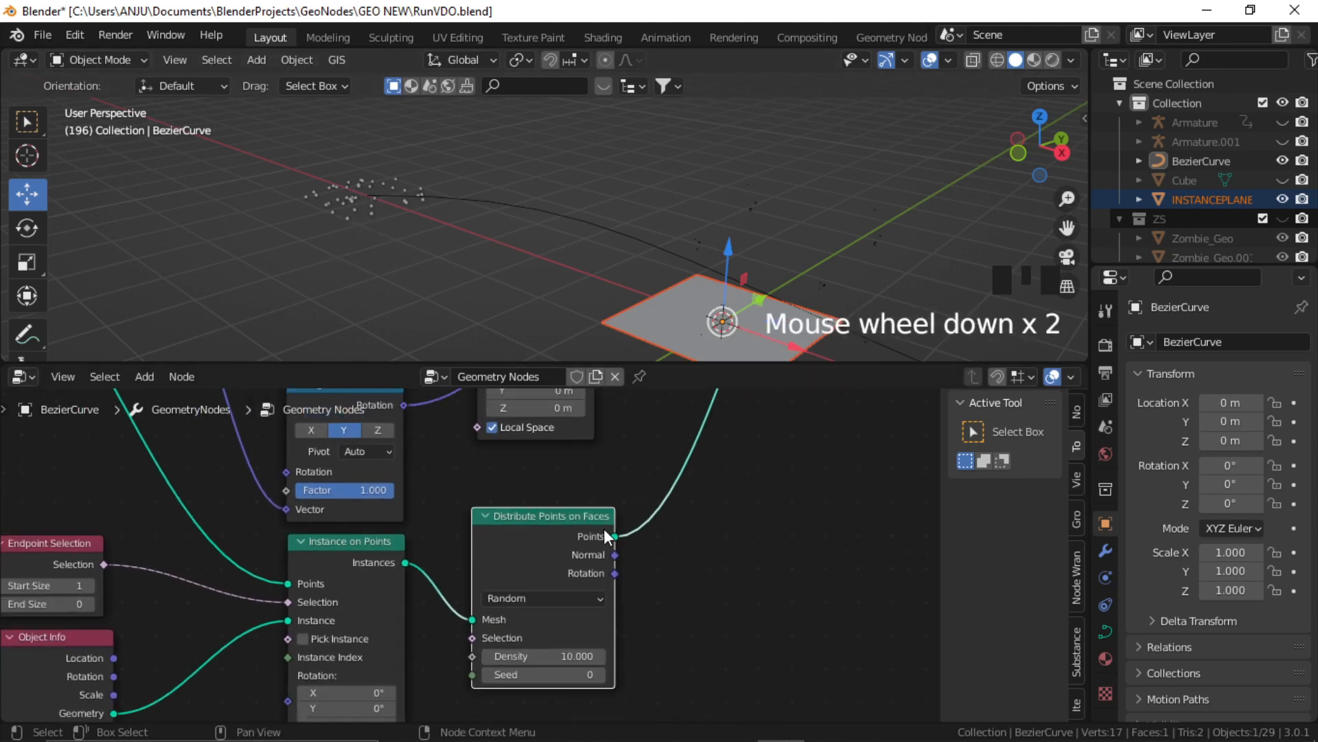
middle_drag(603, 529, 587, 561)
scroll(541, 566, up, 3)
click(593, 568)
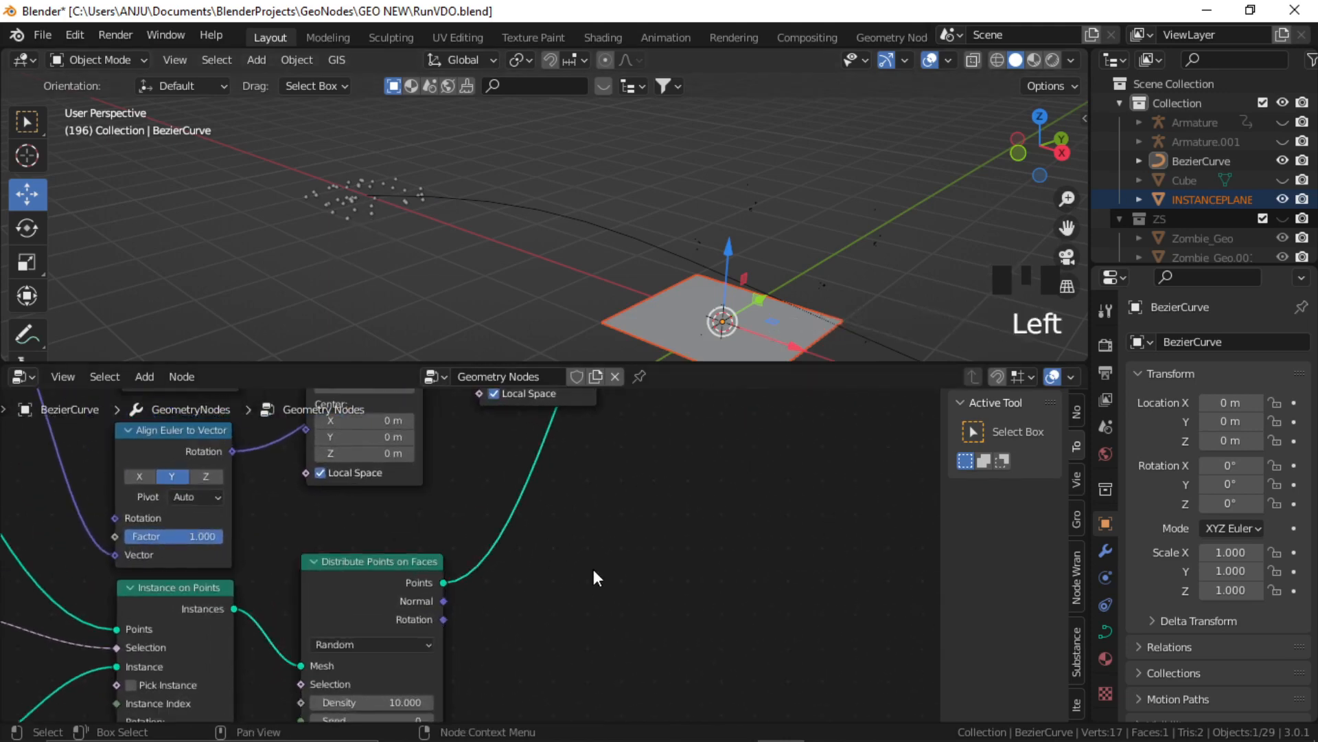
key(shift+a)
click(534, 341)
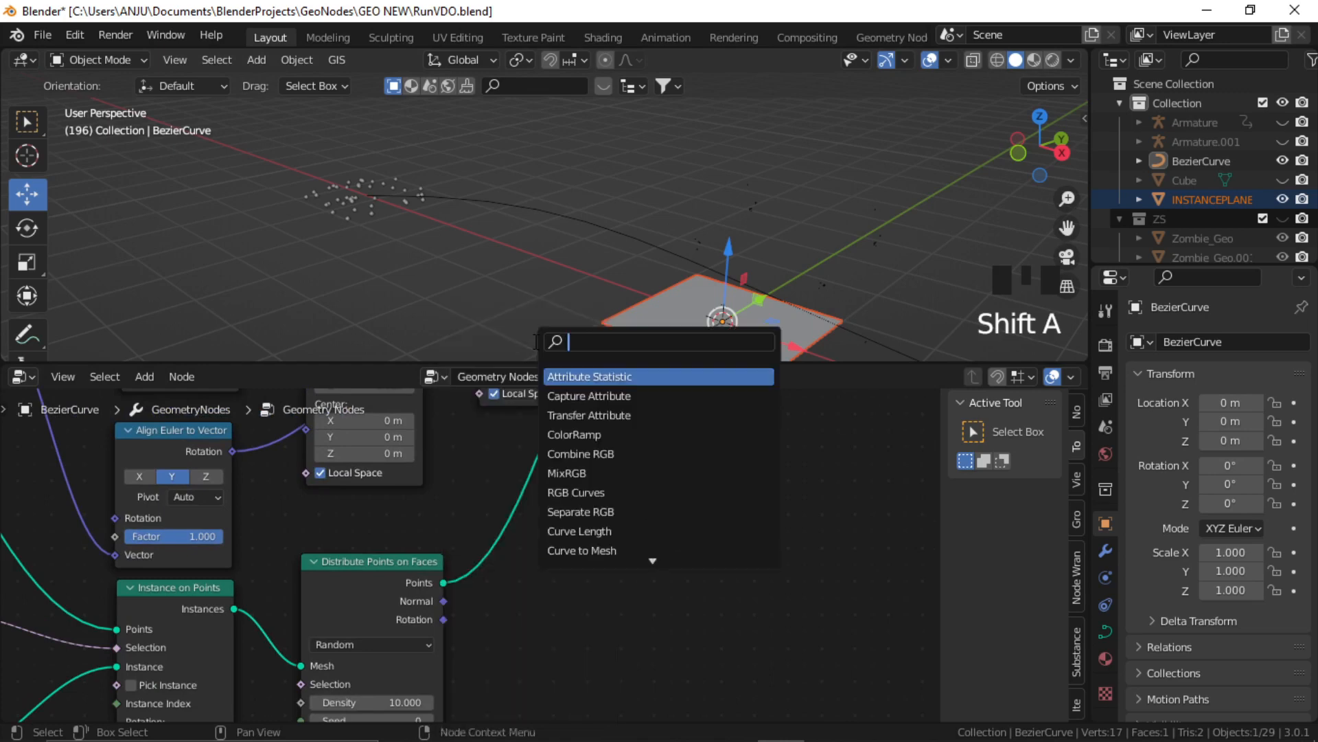
text(insta)
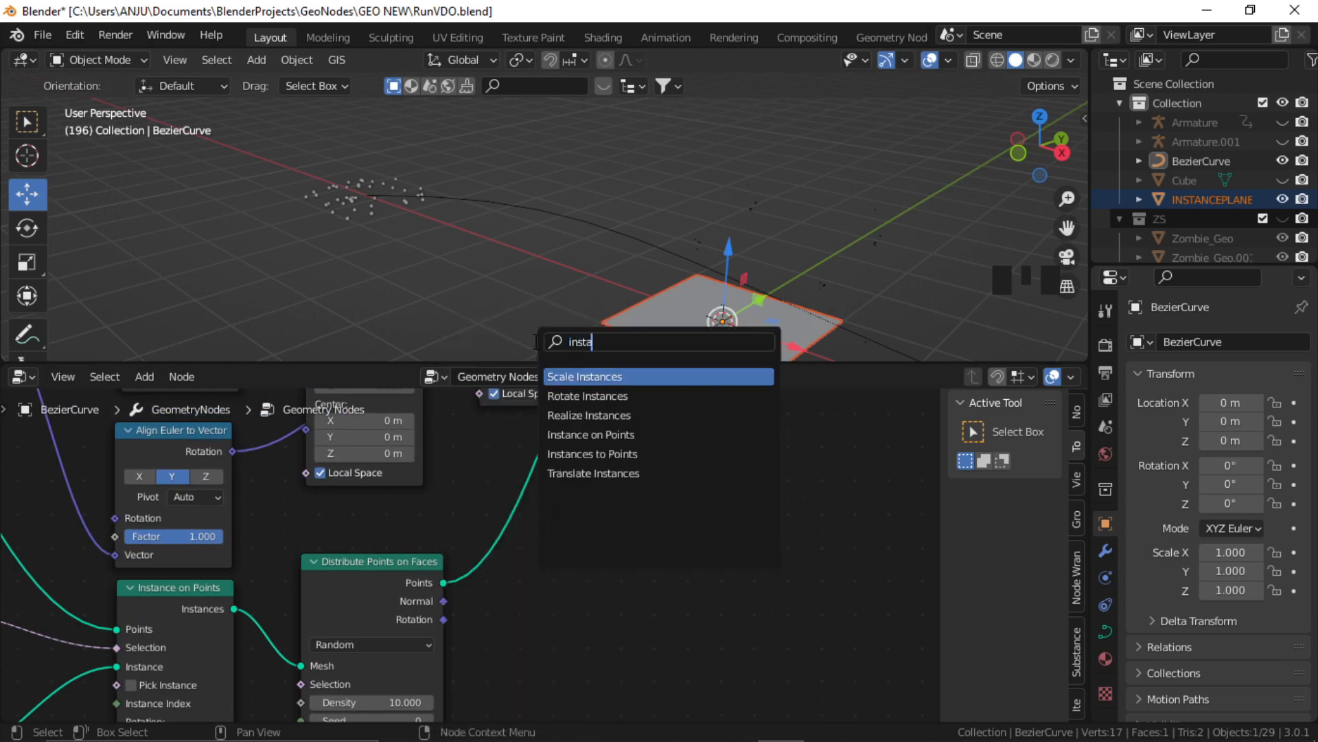
click(625, 434)
click(596, 570)
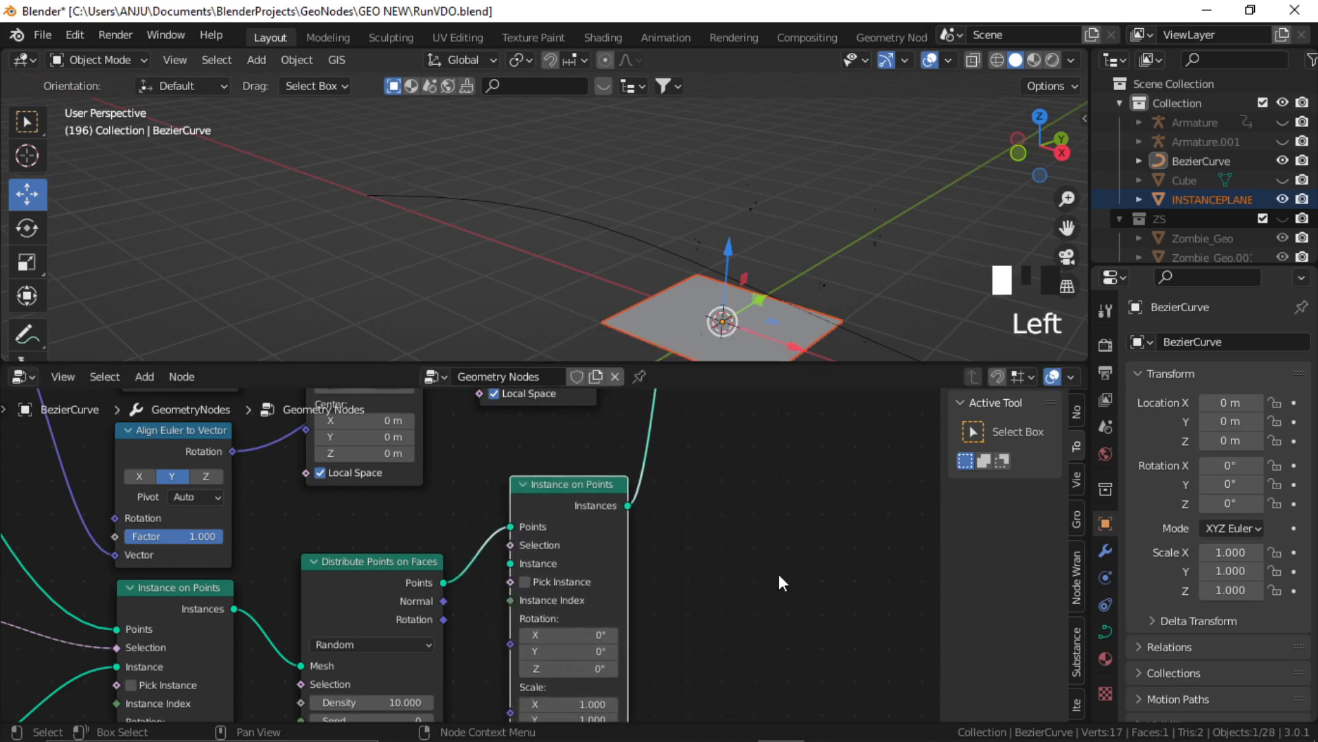
Move the Collection Info node below the Distribute Points on Faces node
scroll(596, 542, down, 4)
scroll(566, 517, up, 3)
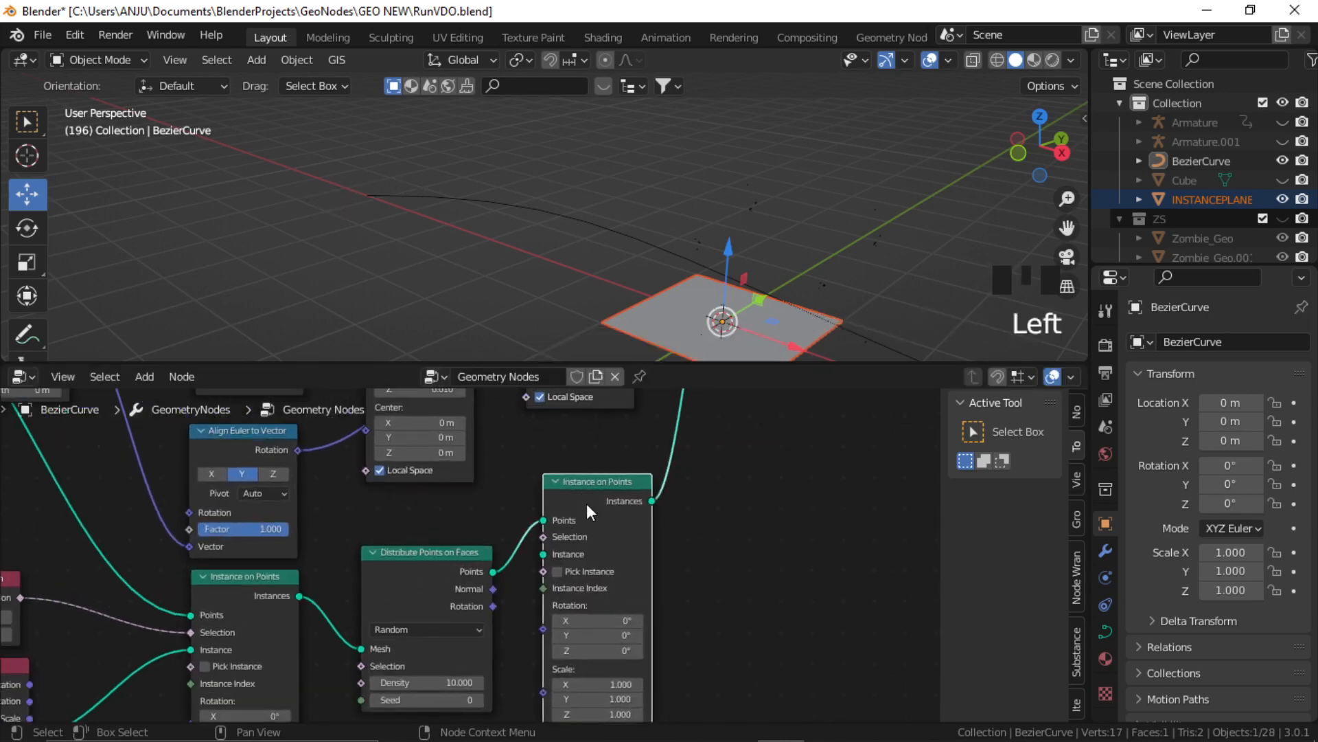
scroll(406, 525, down, 2)
middle_drag(406, 526, 479, 516)
scroll(166, 546, down, 1)
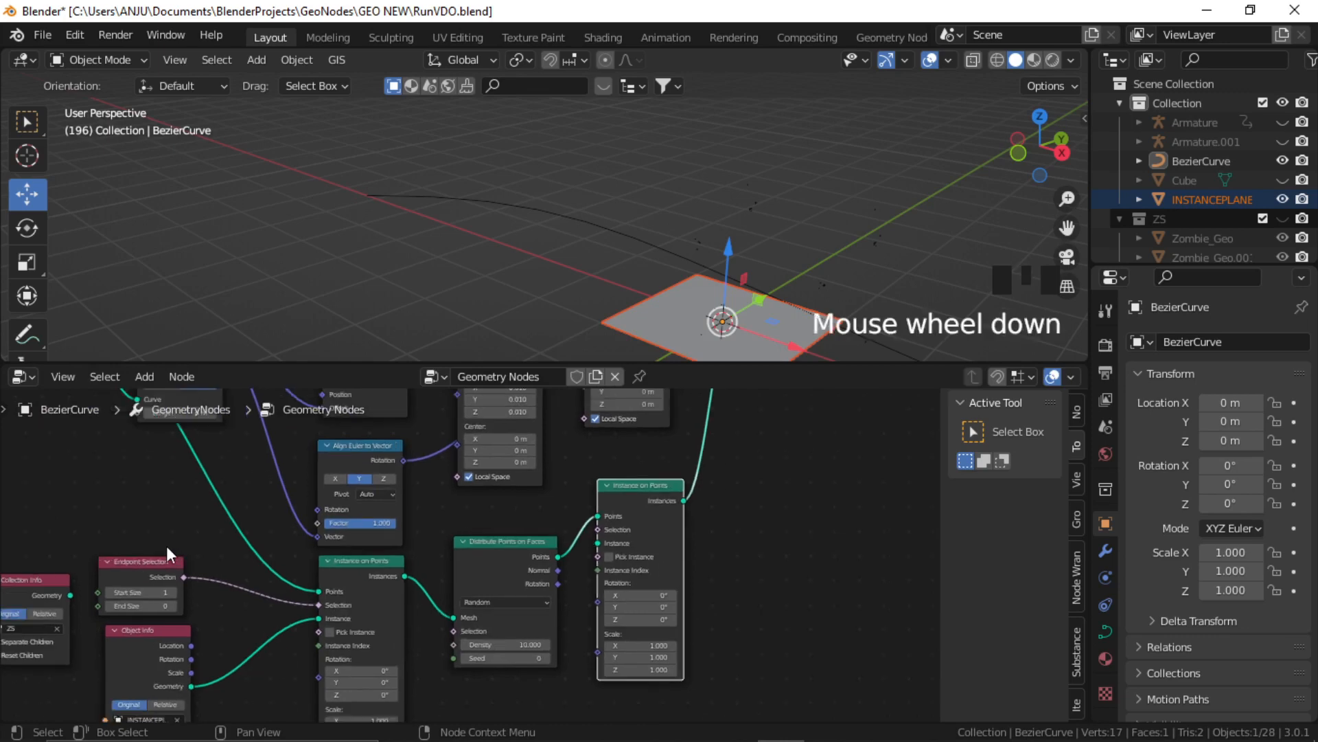
drag(21, 596, 508, 669)
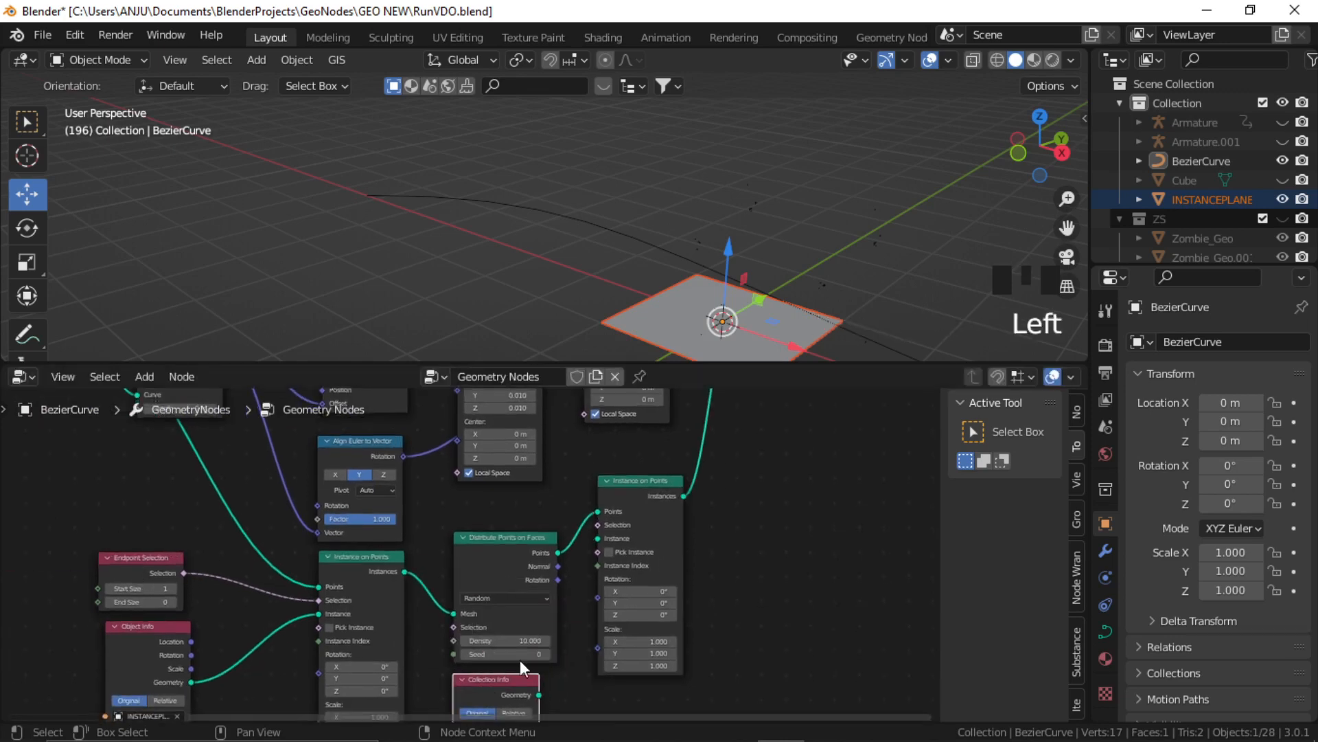
Connect Collection Info's Geometry to the Instance input of the second Instance on Points node and enable Pick Instance there
scroll(492, 562, up, 2)
middle_drag(492, 562, 406, 668)
scroll(447, 574, down, 3)
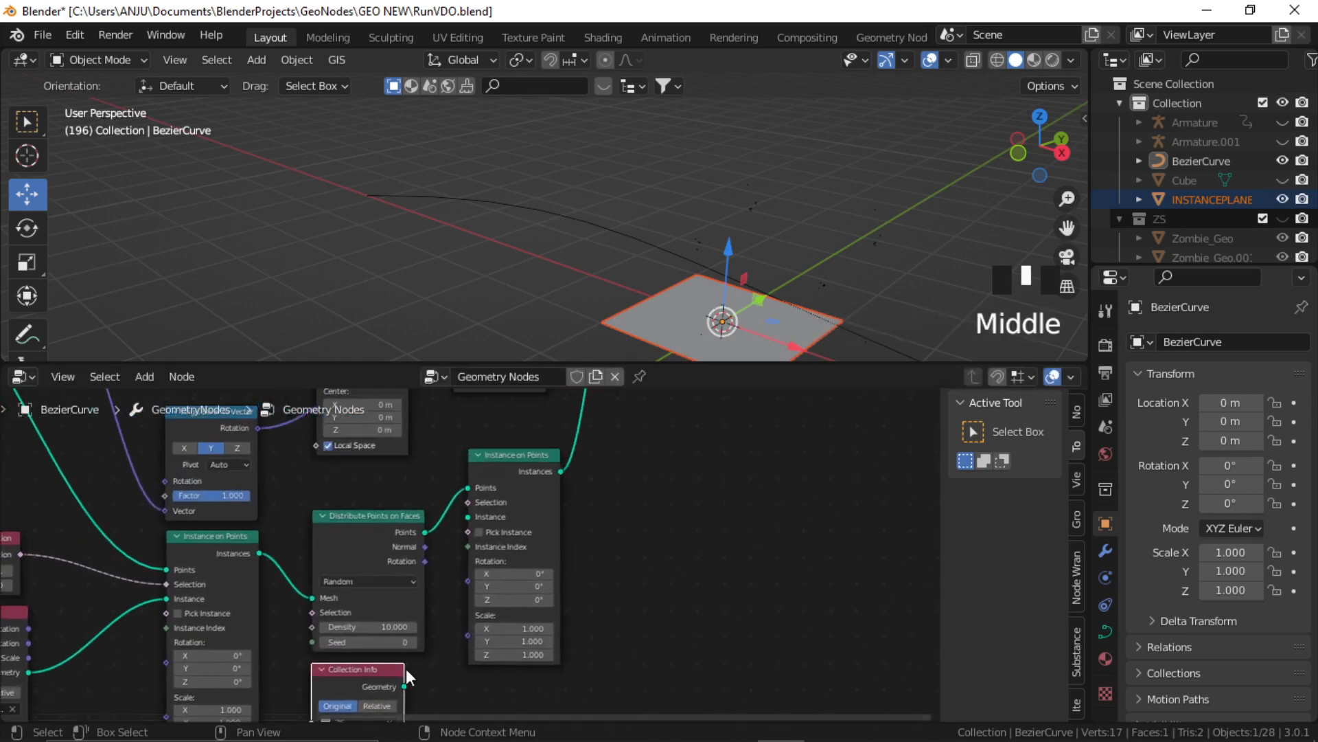
drag(403, 688, 476, 516)
middle_drag(475, 517, 497, 495)
scroll(521, 529, up, 2)
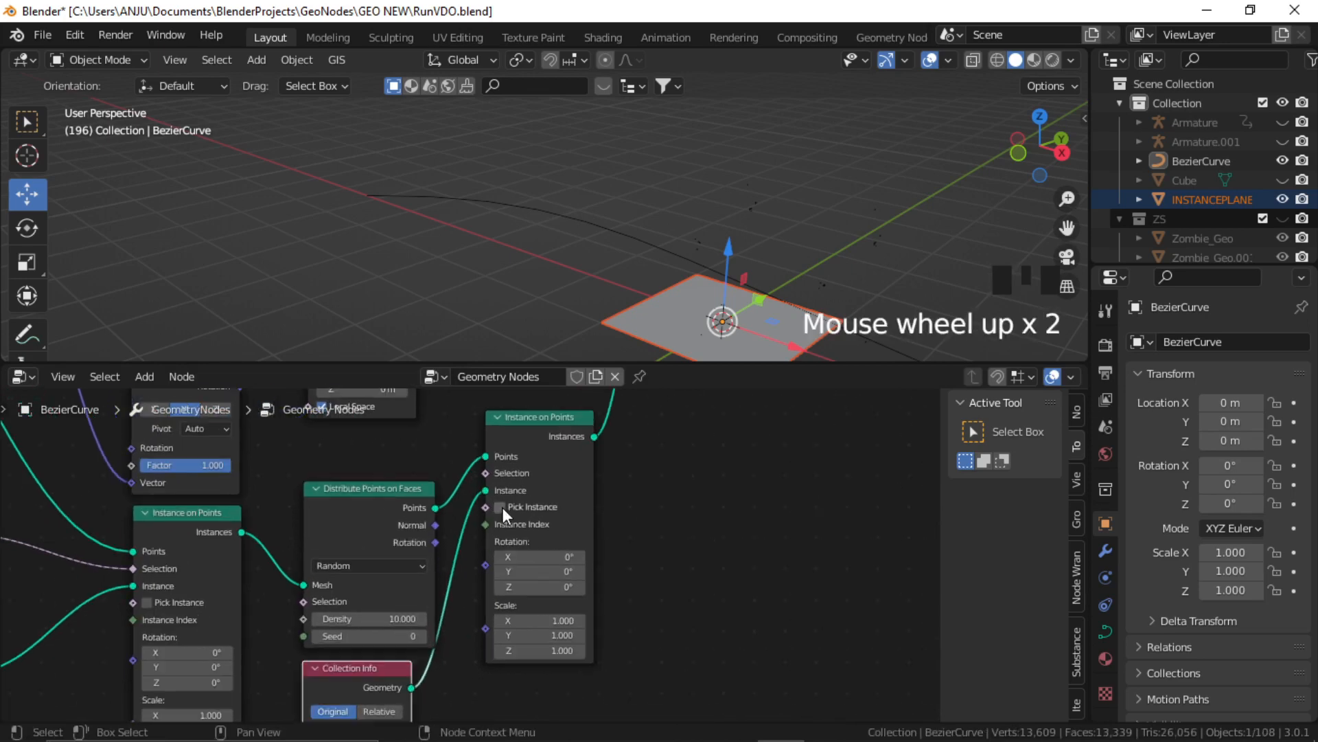
click(500, 507)
Set the second Instance on Points node's Scale to 0.01 on X, Y and Z
middle_drag(671, 504, 591, 662)
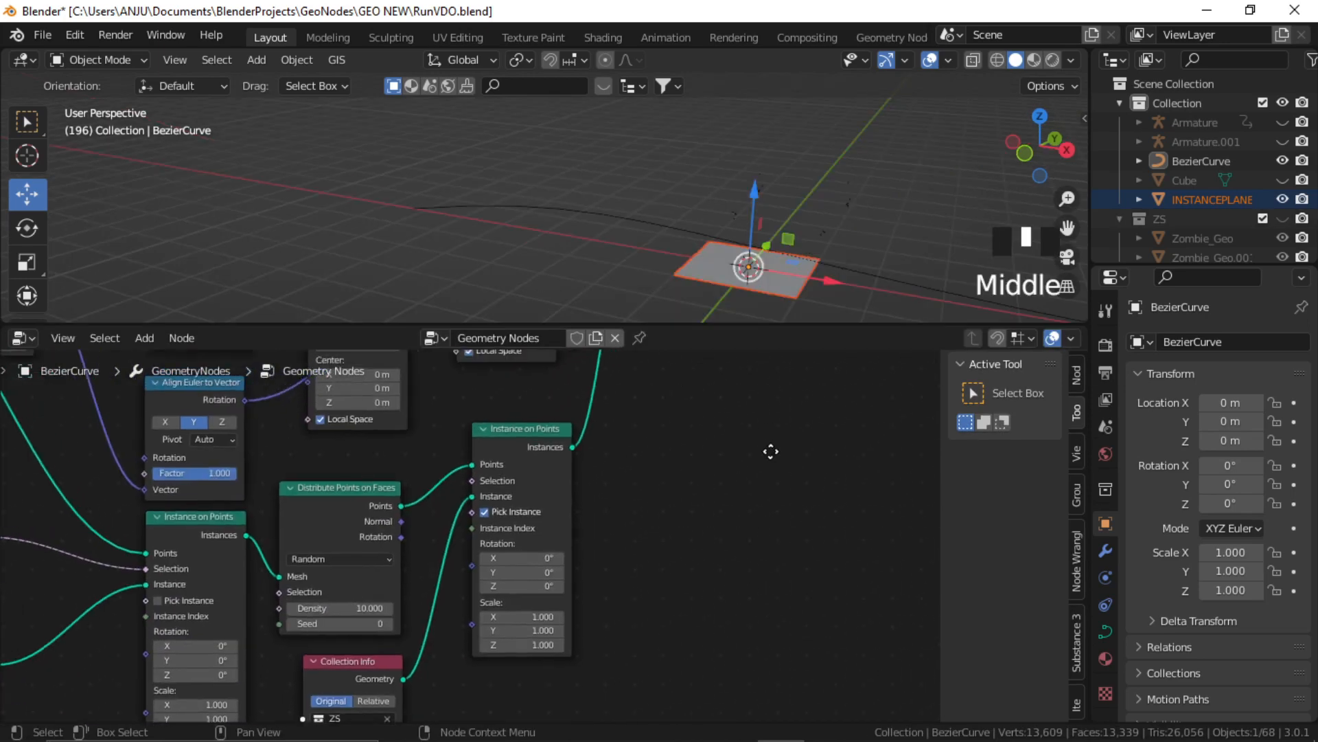
middle_drag(736, 440, 685, 470)
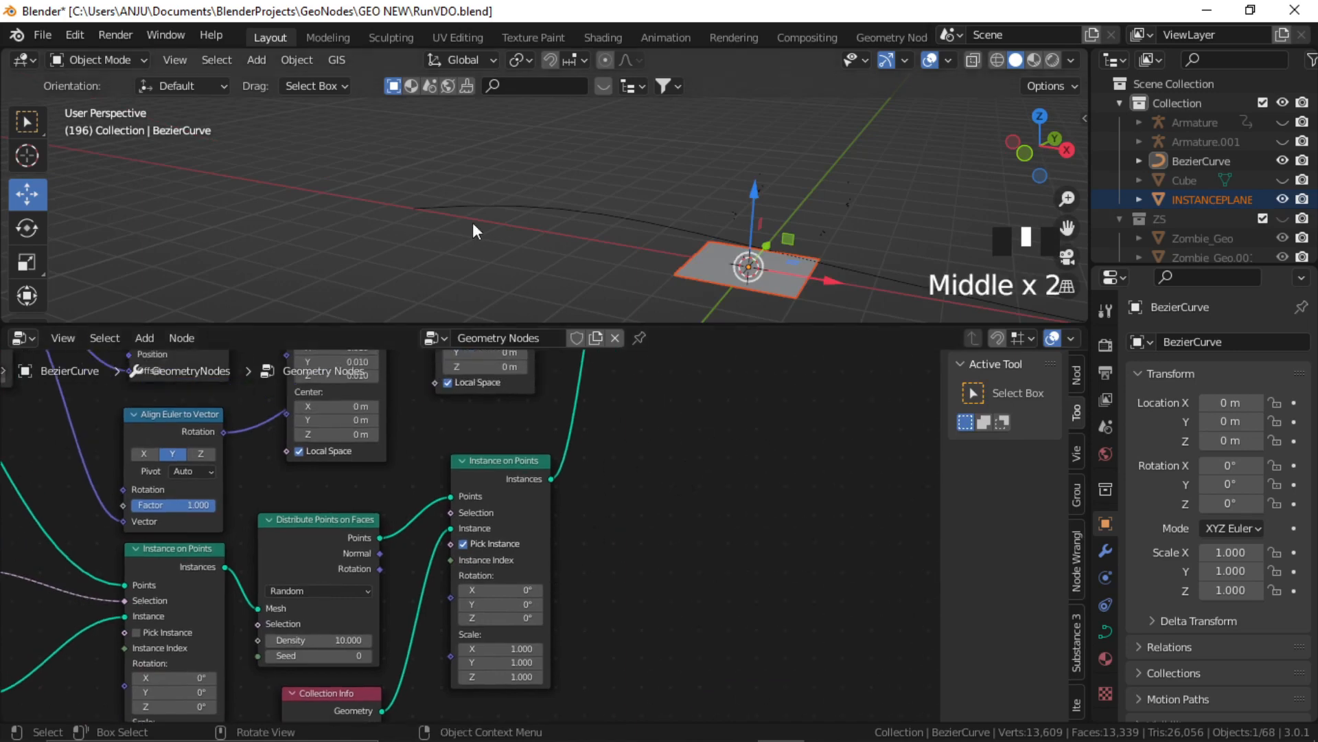
middle_drag(618, 559, 511, 458)
drag(501, 628, 501, 664)
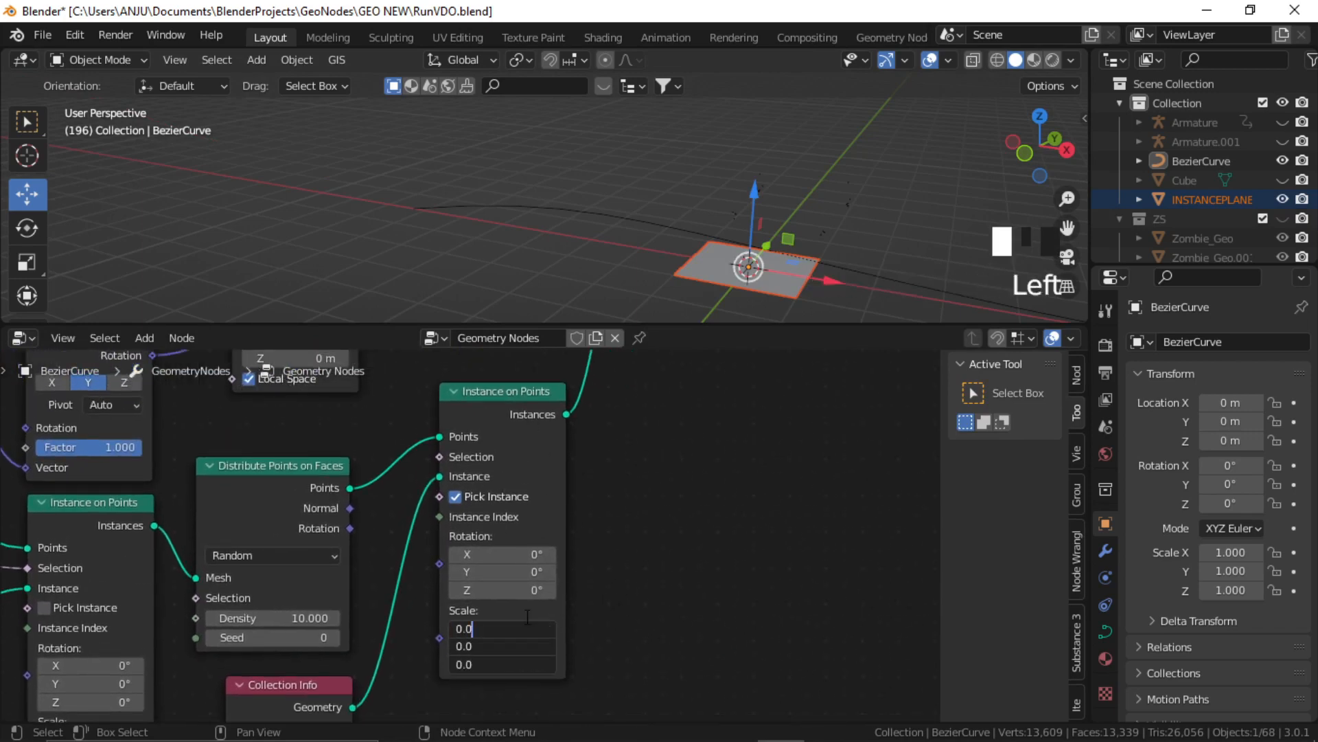
text(0.01)
key(Return)
click(494, 209)
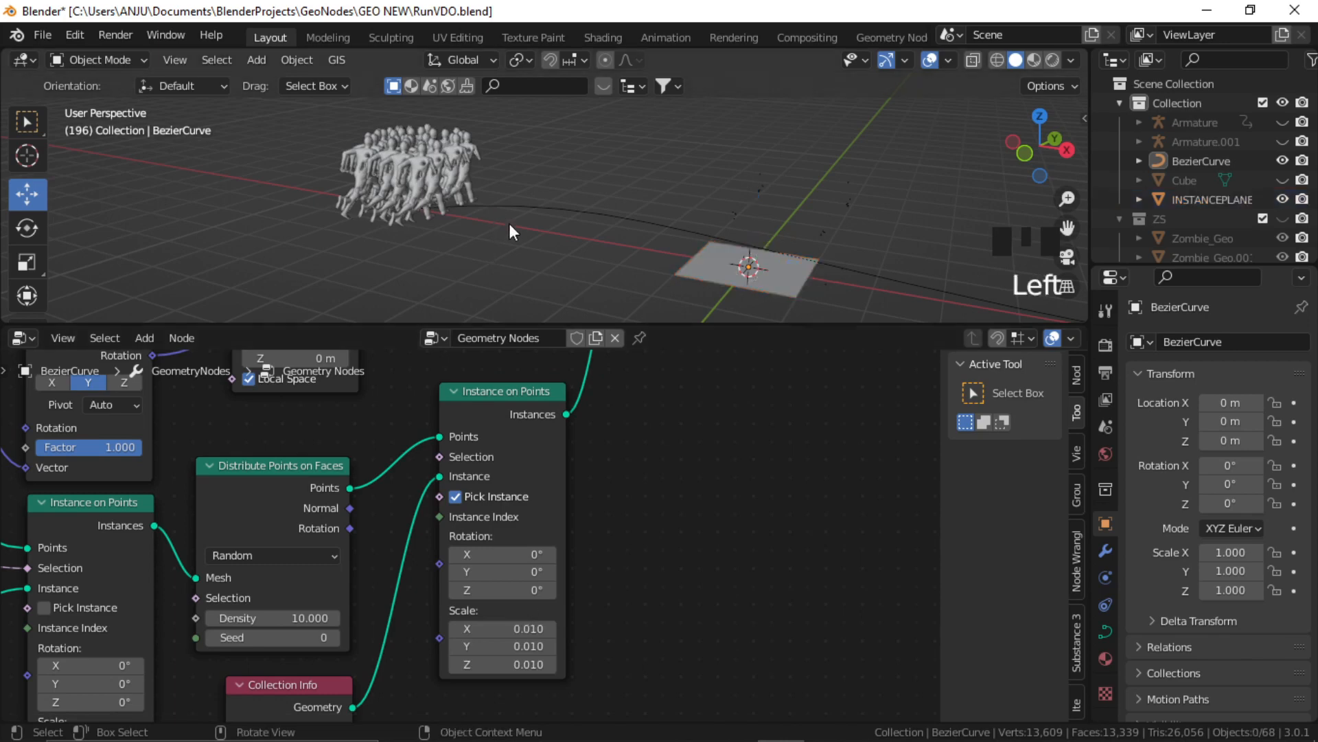
middle_drag(509, 224, 397, 175)
Detach the Scale Instances and Rotate Instances nodes from the chain and delete both
scroll(629, 484, down, 5)
middle_drag(669, 456, 626, 513)
scroll(560, 523, up, 1)
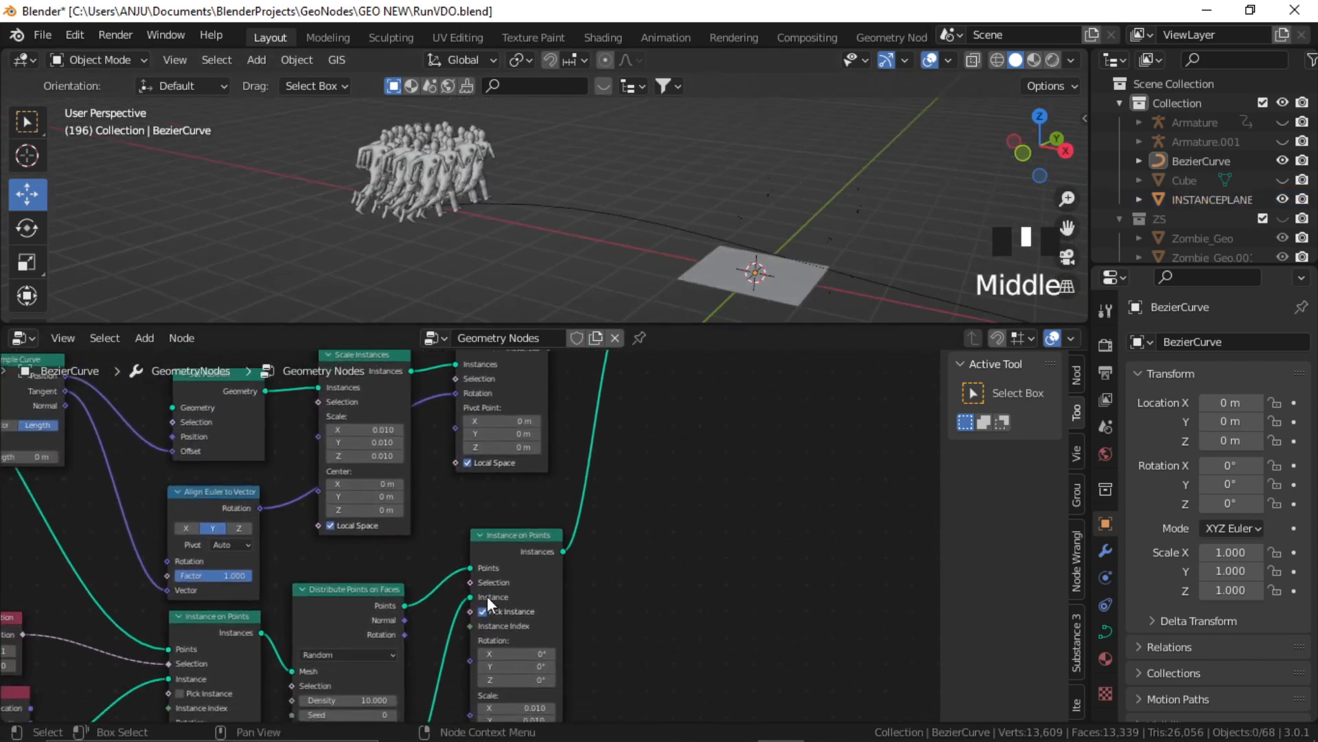
middle_drag(698, 461, 698, 506)
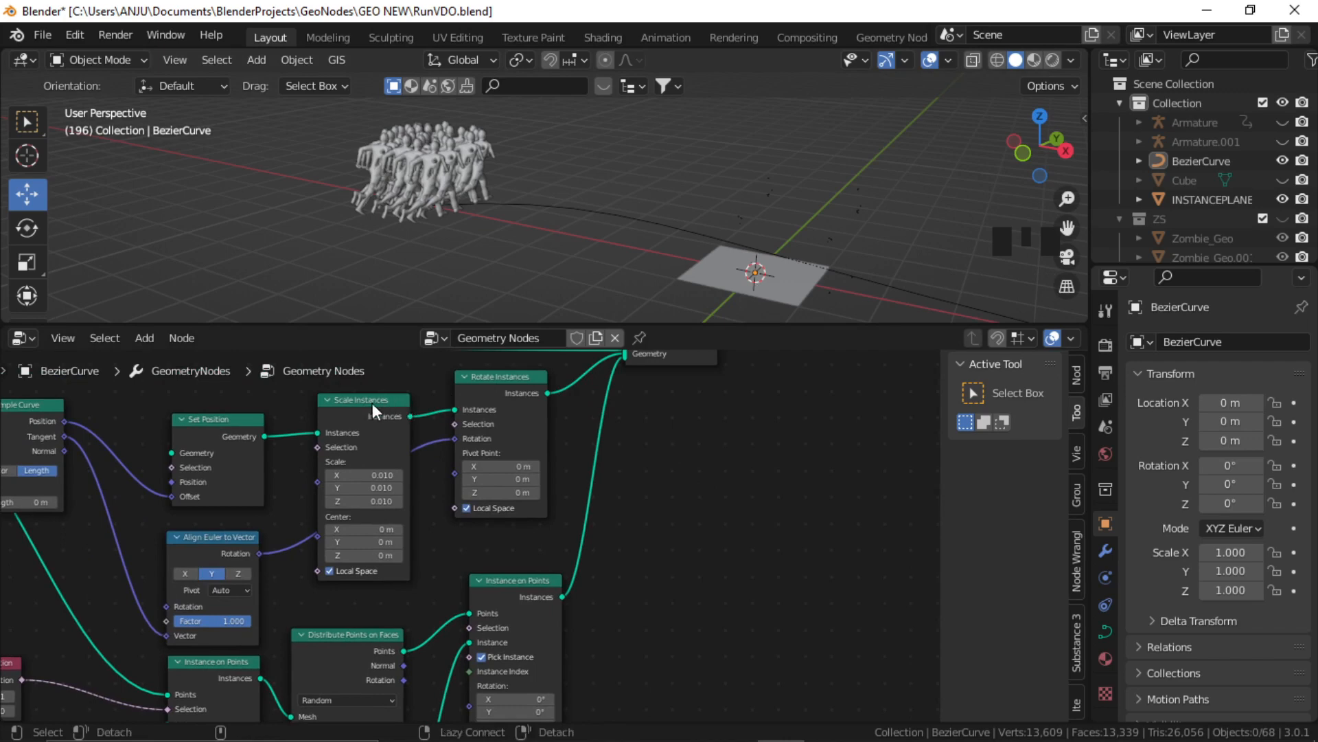
alt+drag(372, 409, 700, 473)
alt+drag(501, 378, 777, 482)
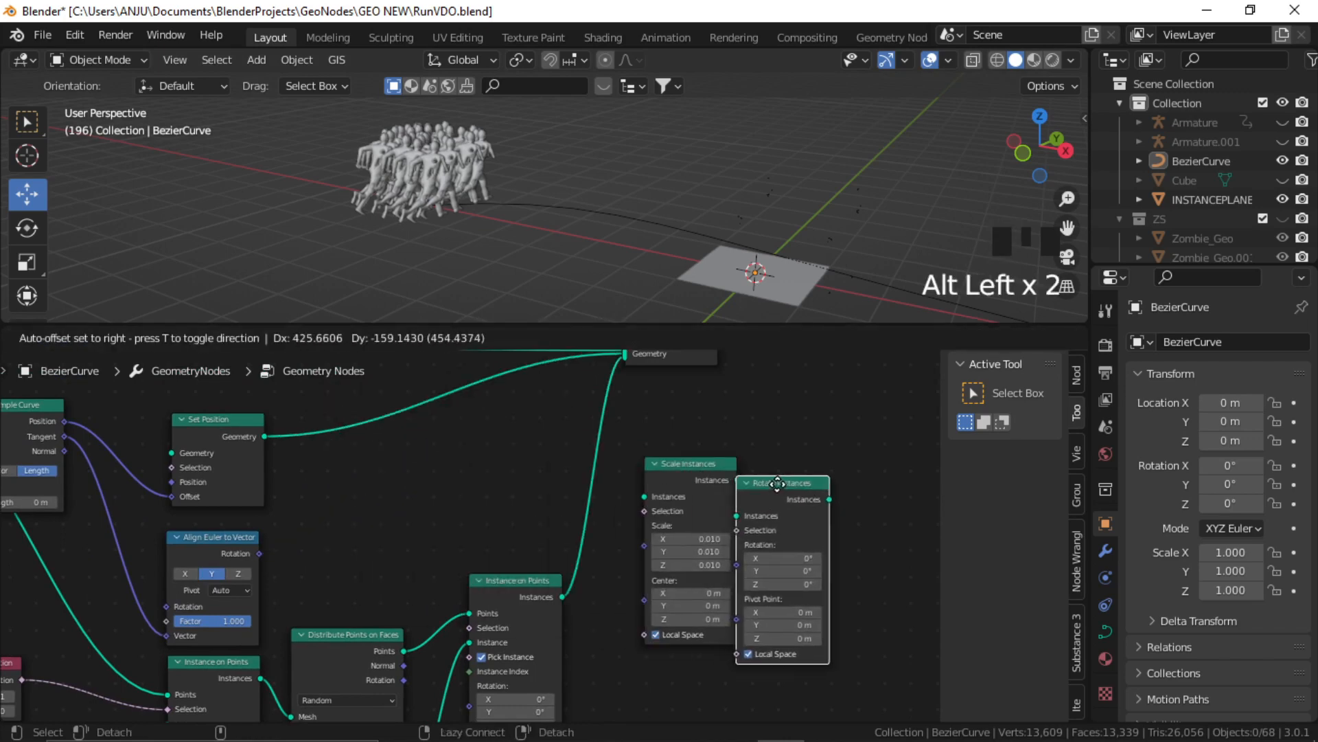
drag(822, 429, 707, 523)
key(Delete)
Detach the Set Position node from all its links and place it near the second Instance on Points node
middle_drag(590, 429, 596, 432)
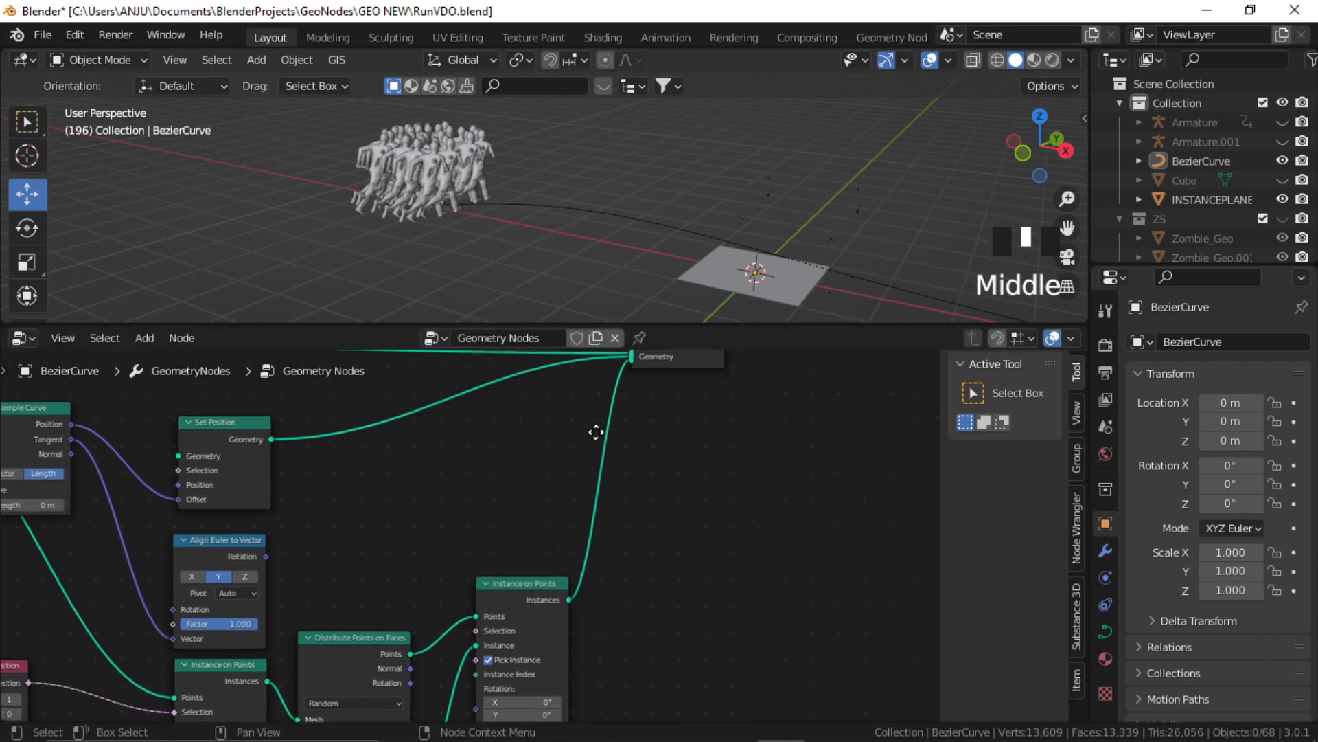
scroll(442, 488, up, 1)
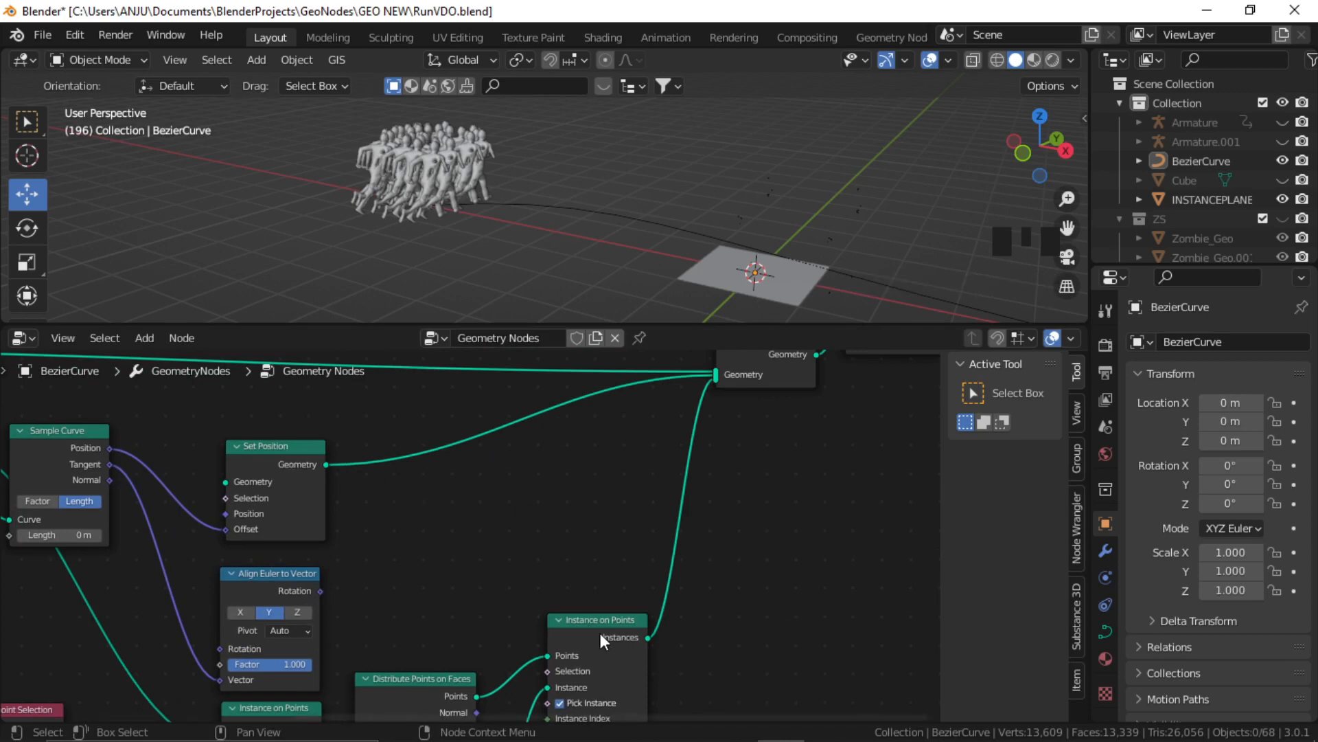
alt+drag(287, 454, 786, 498)
middle_drag(636, 592, 551, 554)
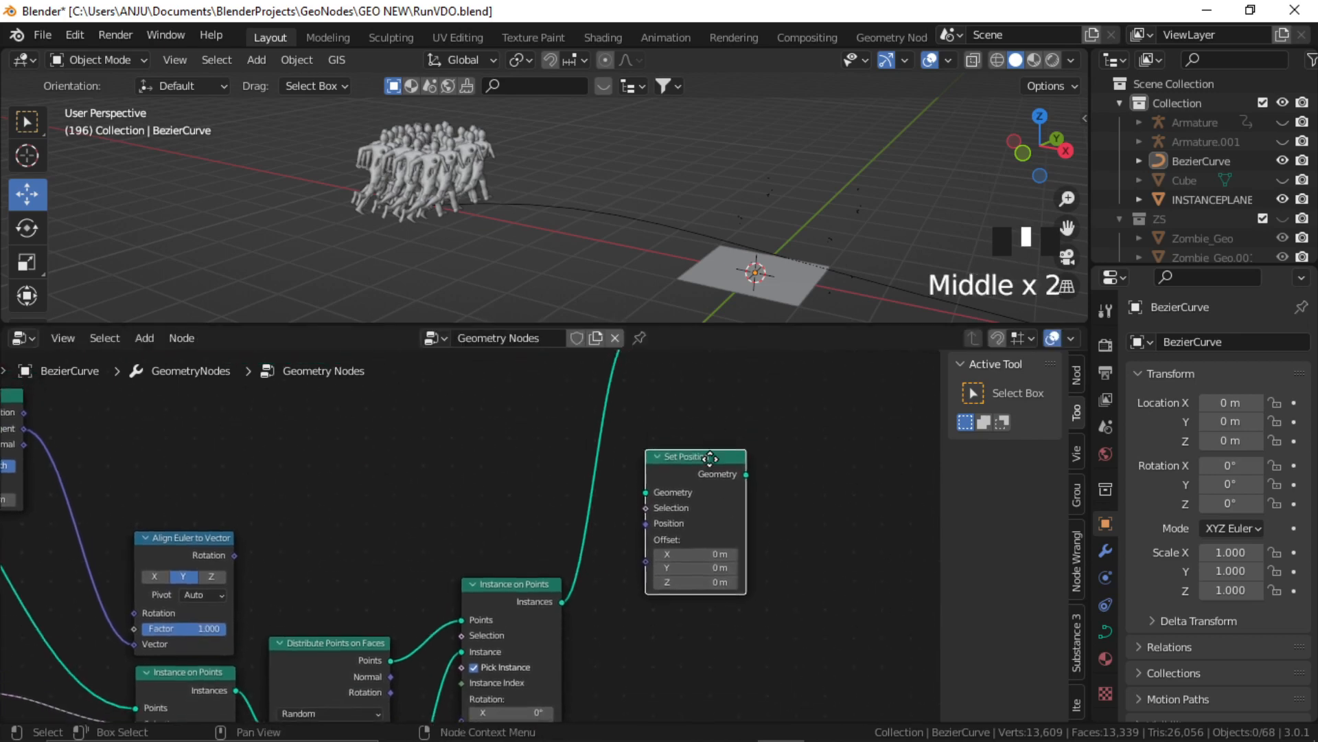
scroll(690, 502, up, 2)
middle_drag(690, 501, 732, 558)
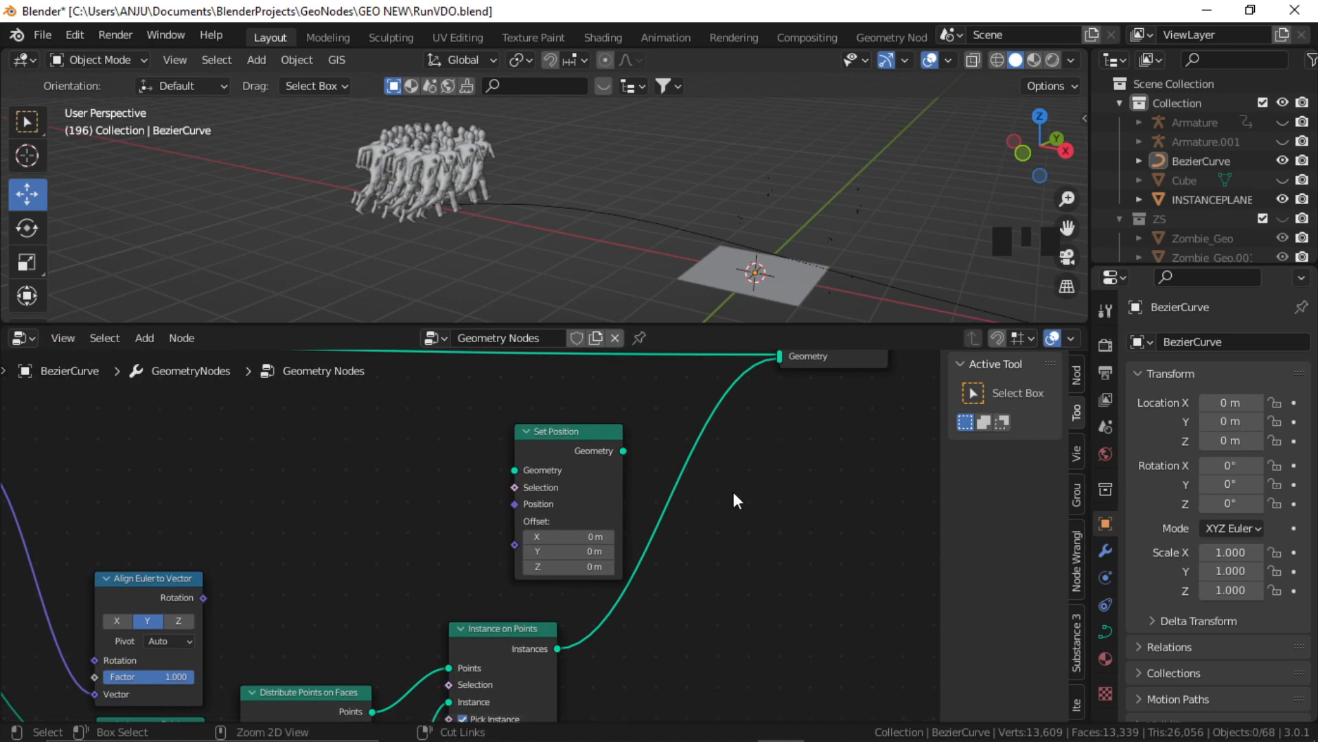
Cut the link from the second Instance on Points to Join Geometry and route it through Set Position instead
ctrl+right_drag(734, 491, 686, 407)
drag(588, 431, 688, 449)
drag(555, 649, 594, 560)
drag(612, 493, 614, 492)
middle_drag(790, 518, 753, 617)
drag(688, 567, 733, 470)
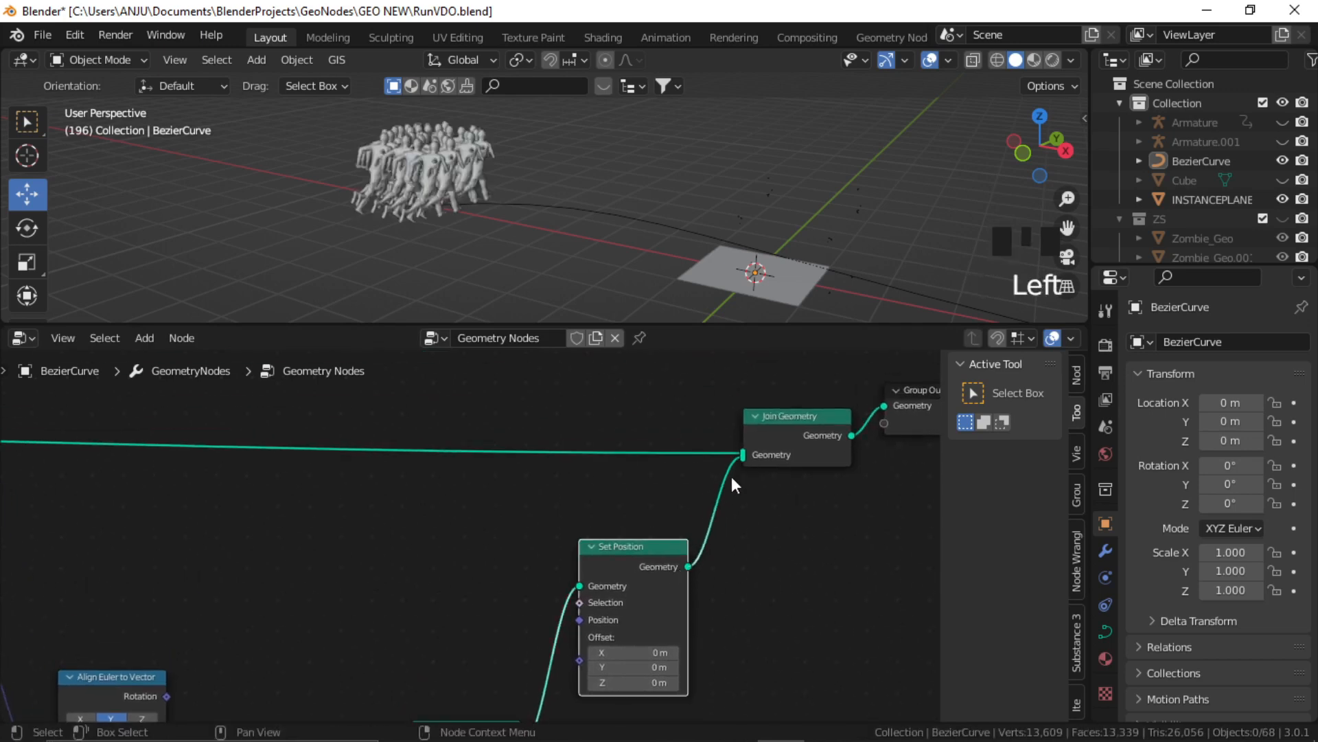
Connect Sample Curve's Position output to the Position input of the Set Position node
scroll(465, 541, down, 2)
middle_drag(466, 541, 531, 505)
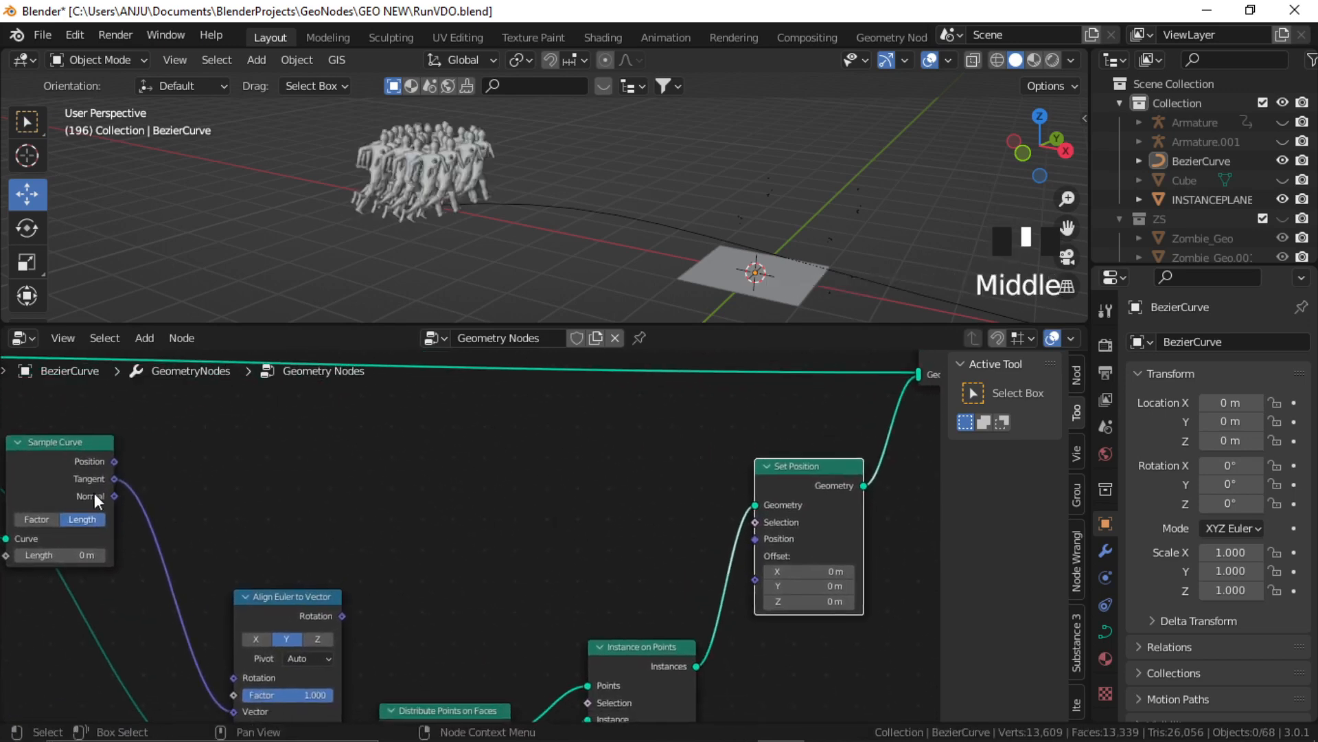
drag(114, 460, 755, 539)
Connect Align Euler to Vector's Rotation output to the Rotation input of the second Instance on Points node
middle_drag(626, 570, 510, 517)
scroll(554, 530, down, 2)
middle_drag(571, 558, 693, 485)
scroll(412, 527, up, 3)
middle_drag(424, 533, 411, 432)
drag(312, 399, 587, 591)
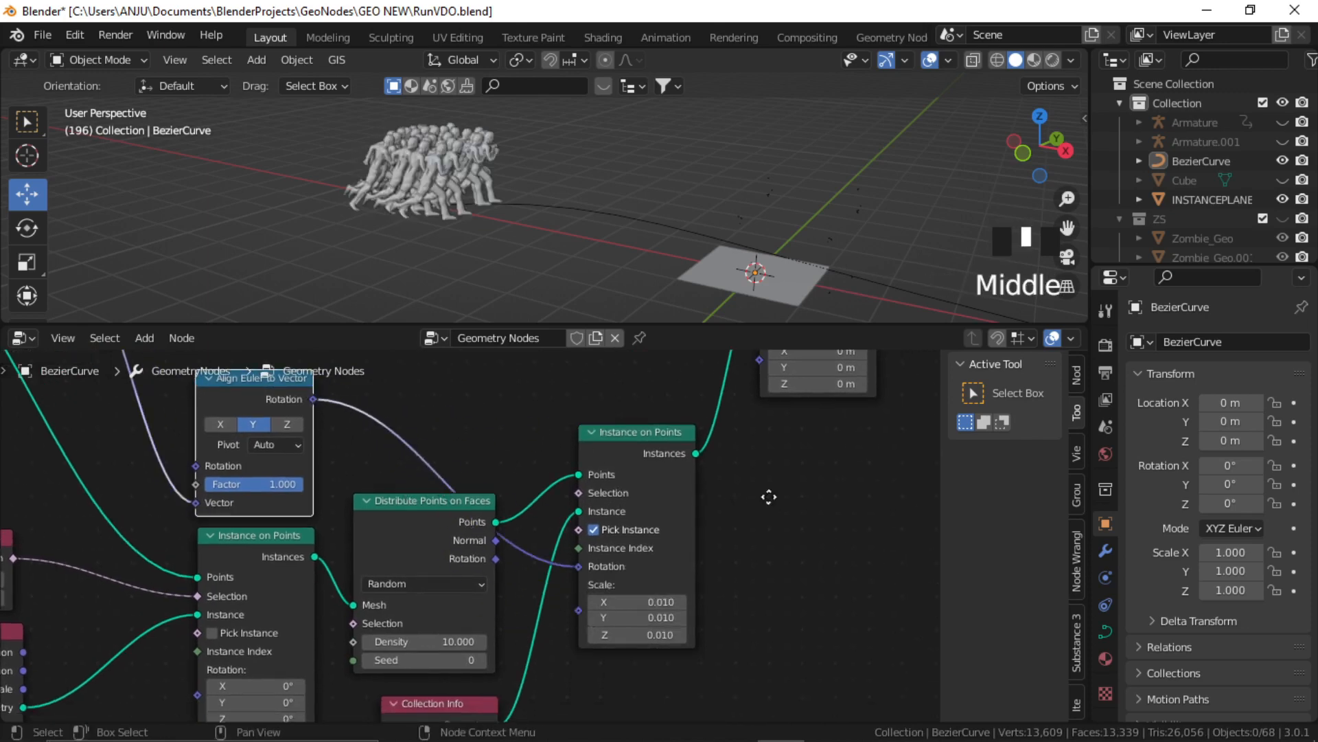
Lower the Distribute Points on Faces density to 1.2 and view the zombies from another angle
middle_drag(768, 497, 678, 648)
middle_drag(448, 583, 588, 418)
scroll(481, 569, up, 4)
middle_drag(493, 644, 495, 599)
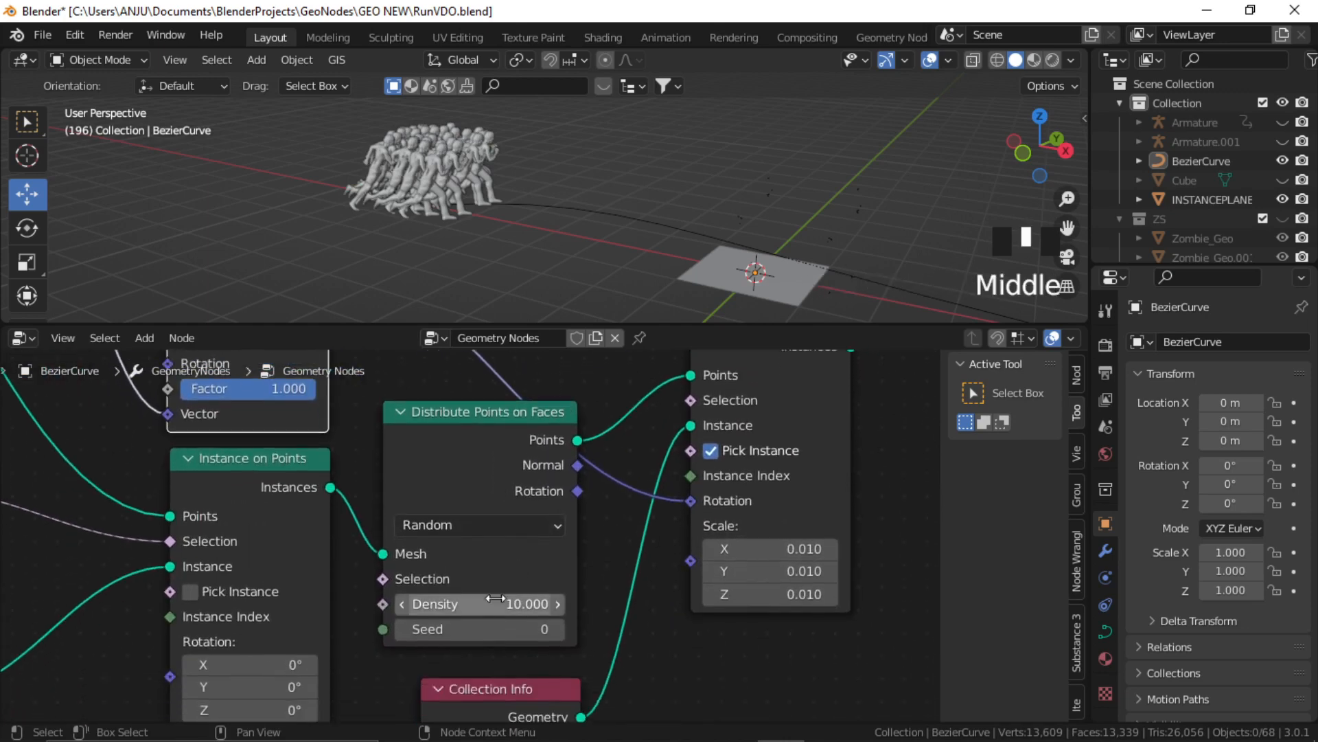
drag(510, 605, 398, 605)
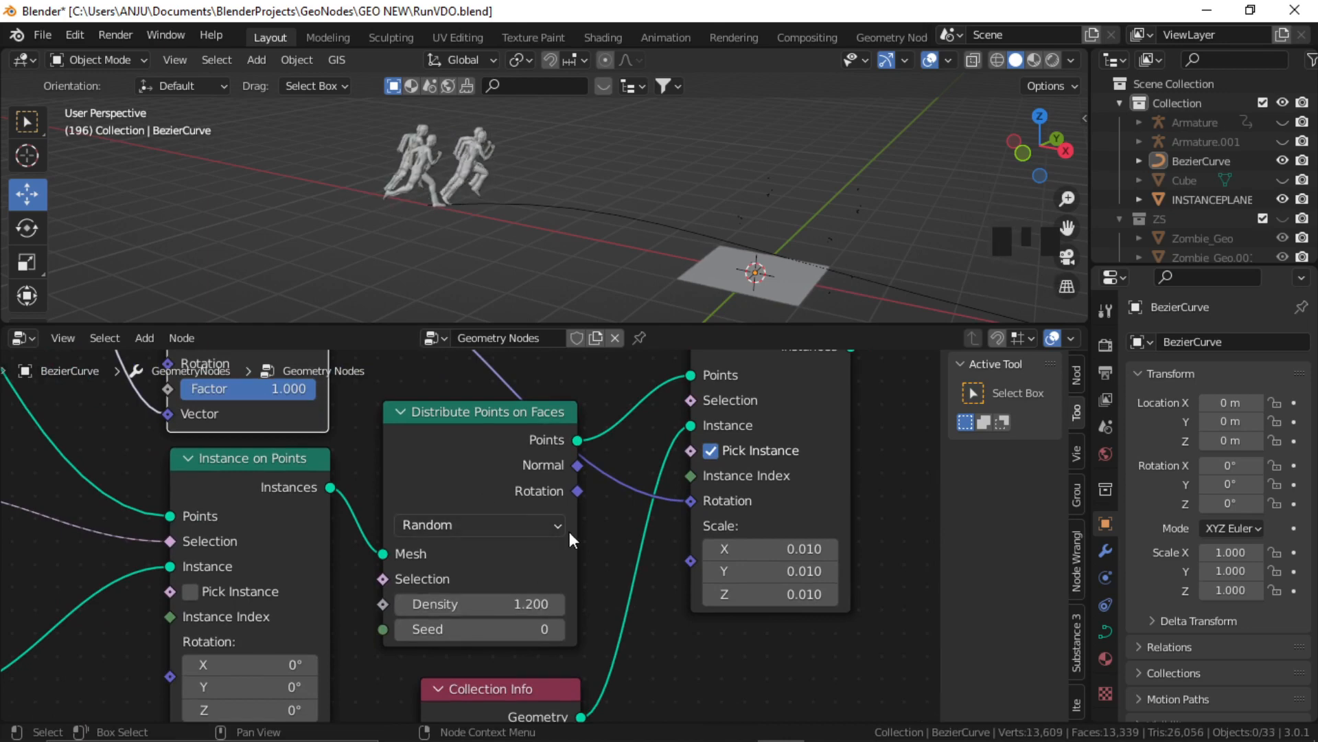
middle_drag(513, 270, 365, 180)
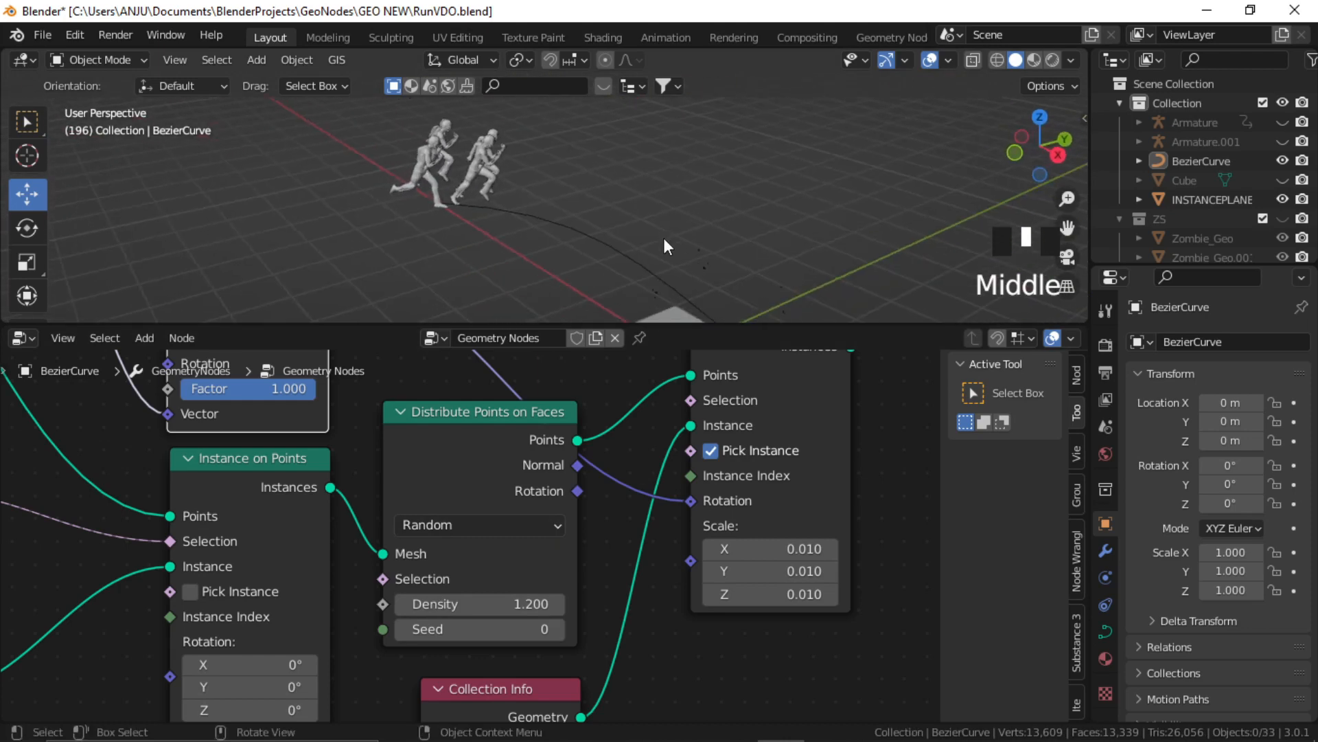
Preview the zombies' travel along the curve by raising Sample Curve's Length to 15.5 m, and return it to 0 m
scroll(452, 515, down, 8)
mouse_move(449, 462)
middle_down()
mouse_move(623, 506)
mouse_move(435, 458)
middle_up()
scroll(397, 515, up, 3)
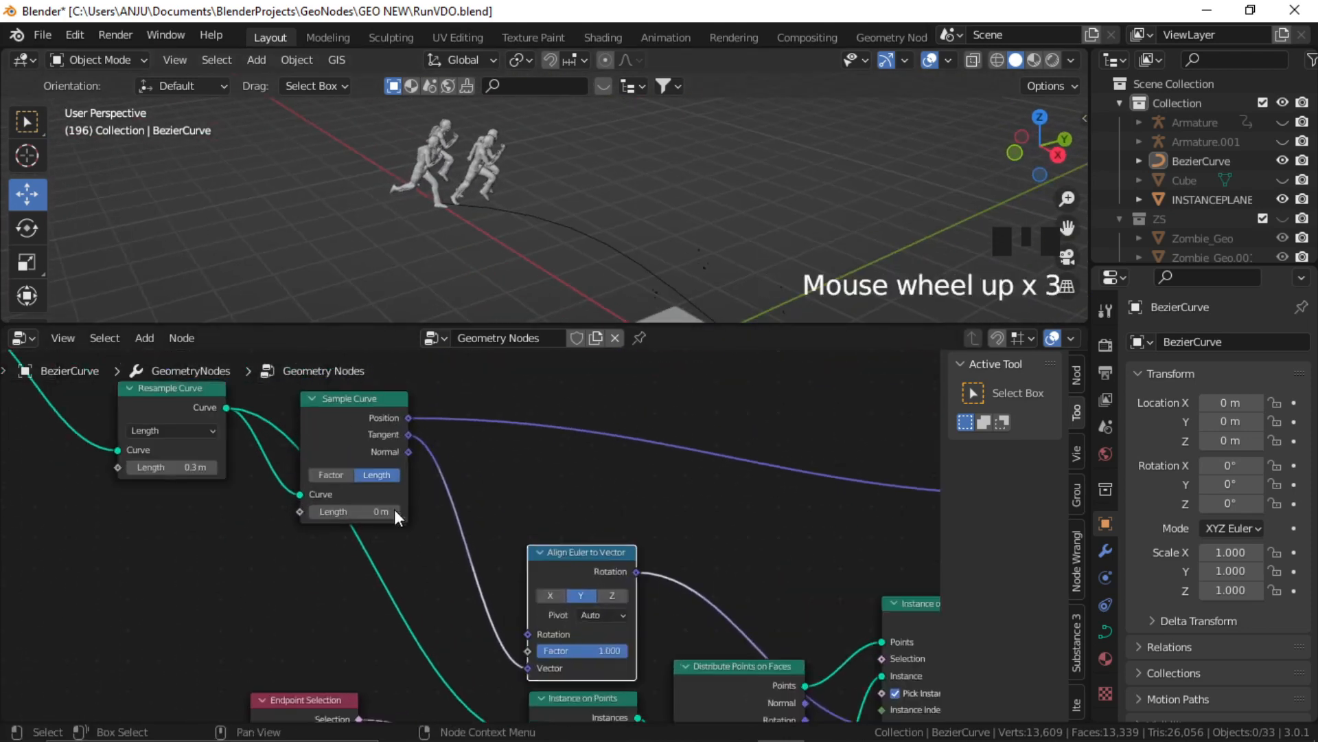
middle_drag(397, 515, 388, 569)
mouse_move(296, 563)
mouse_down()
mouse_move(375, 563)
mouse_move(296, 563)
mouse_up()
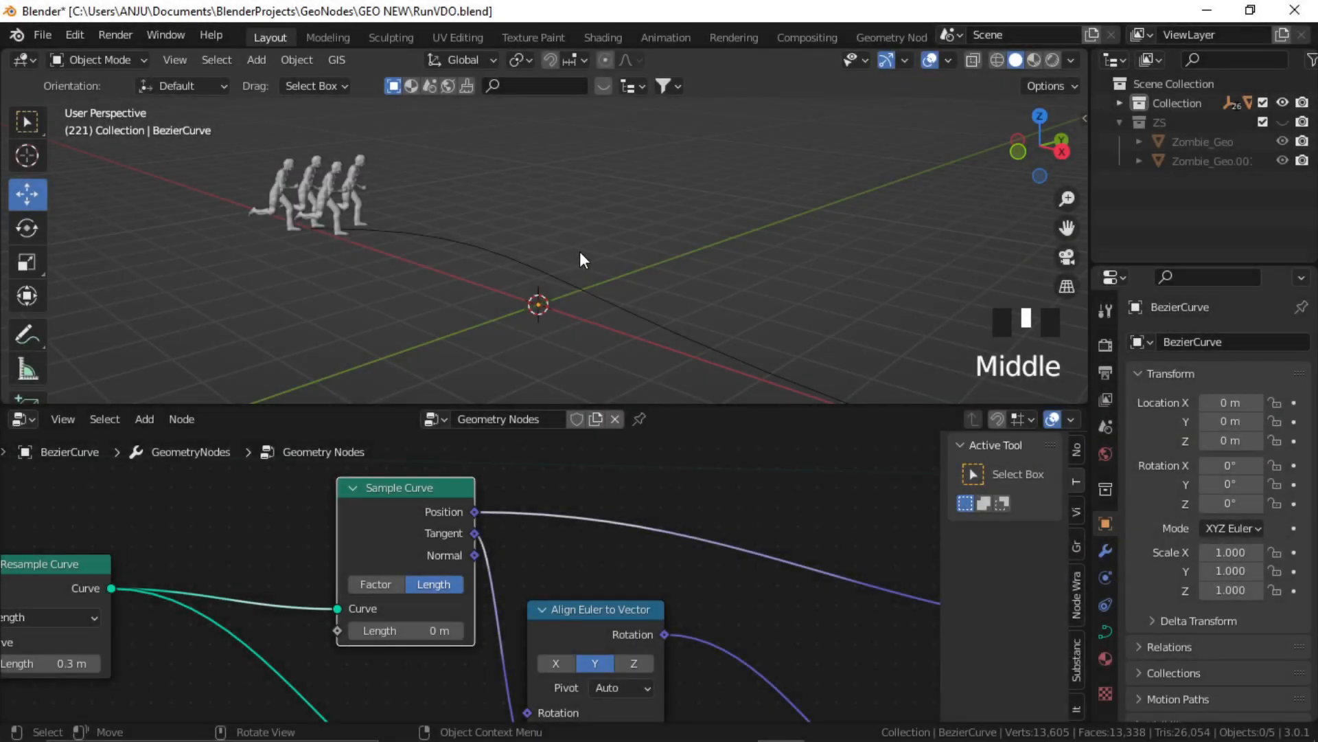
mouse_move(562, 268)
shift+middle_down()
mouse_move(609, 271)
mouse_move(585, 268)
mouse_move(579, 286)
mouse_move(582, 272)
shift+middle_up()
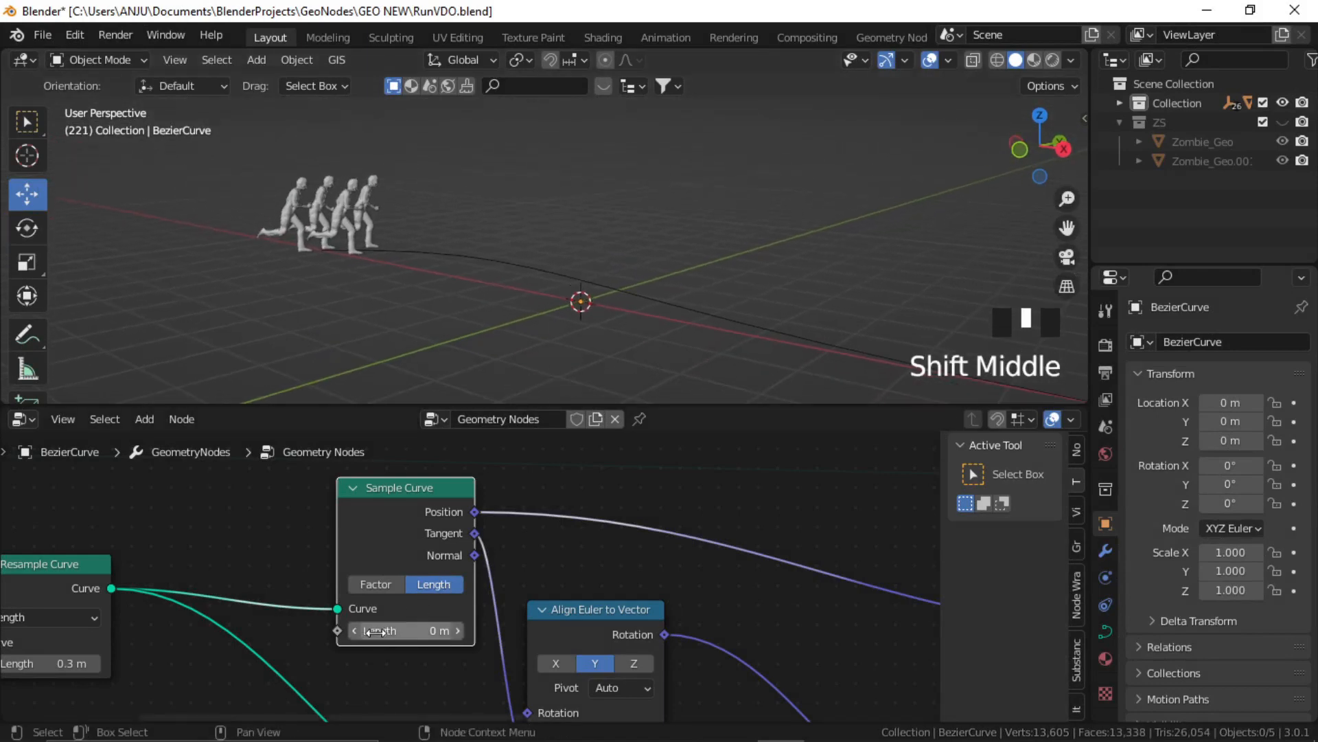
mouse_move(372, 631)
mouse_down()
mouse_move(467, 631)
mouse_move(360, 631)
mouse_up()
mouse_move(576, 292)
middle_down()
mouse_move(513, 281)
mouse_move(558, 280)
middle_up()
scroll(562, 281, down, 2)
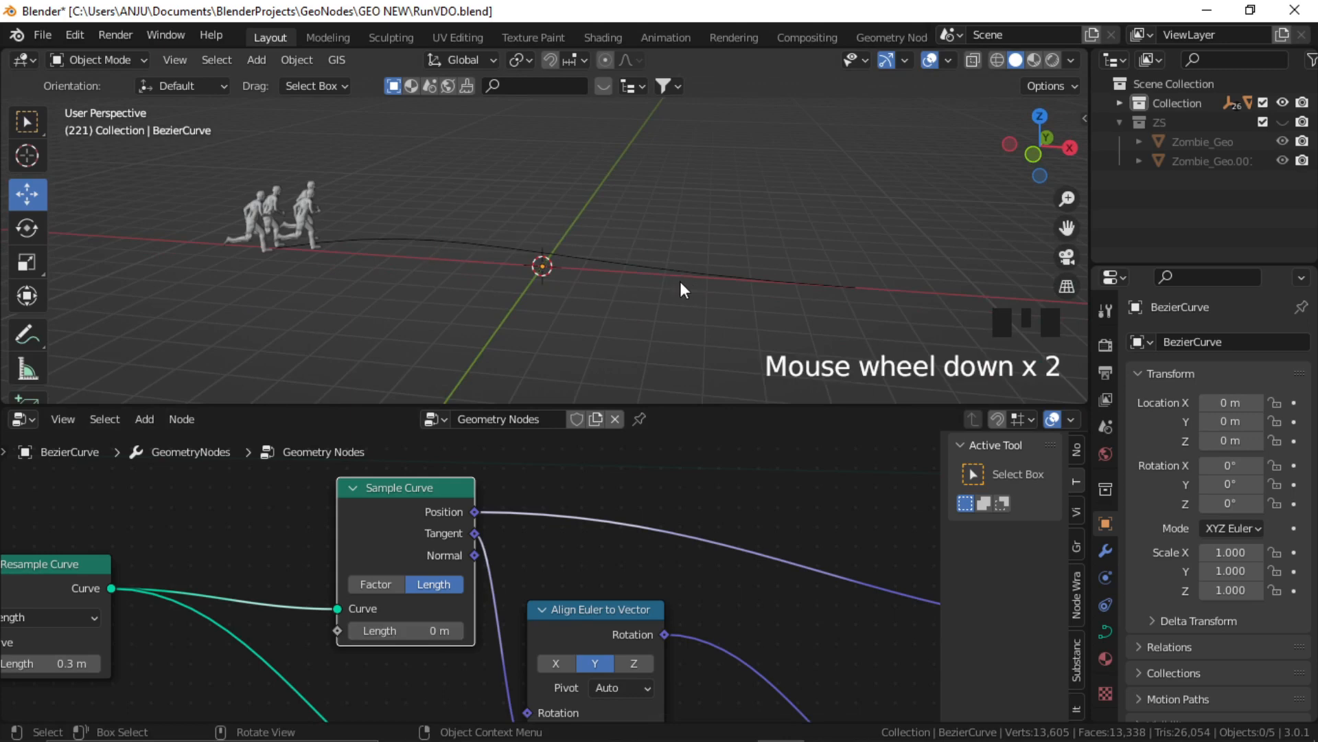
drag(385, 630, 495, 630)
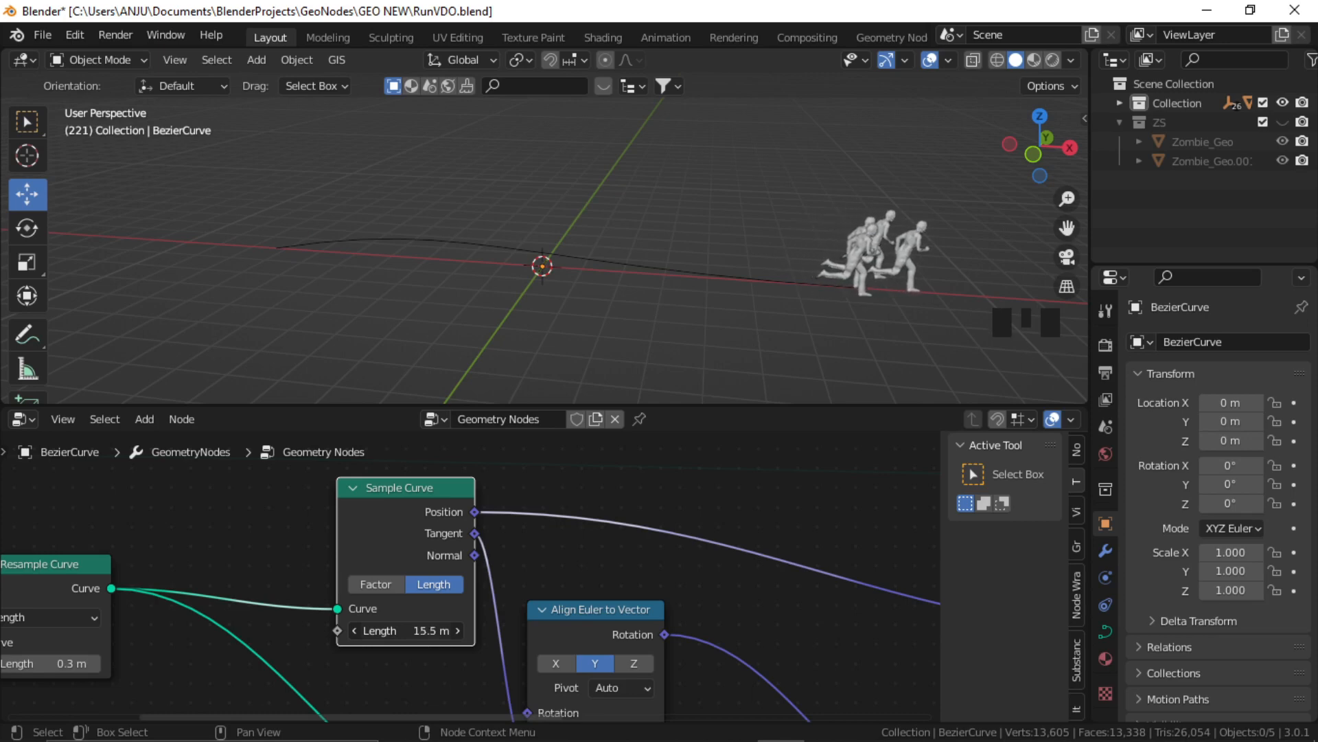
click(420, 633)
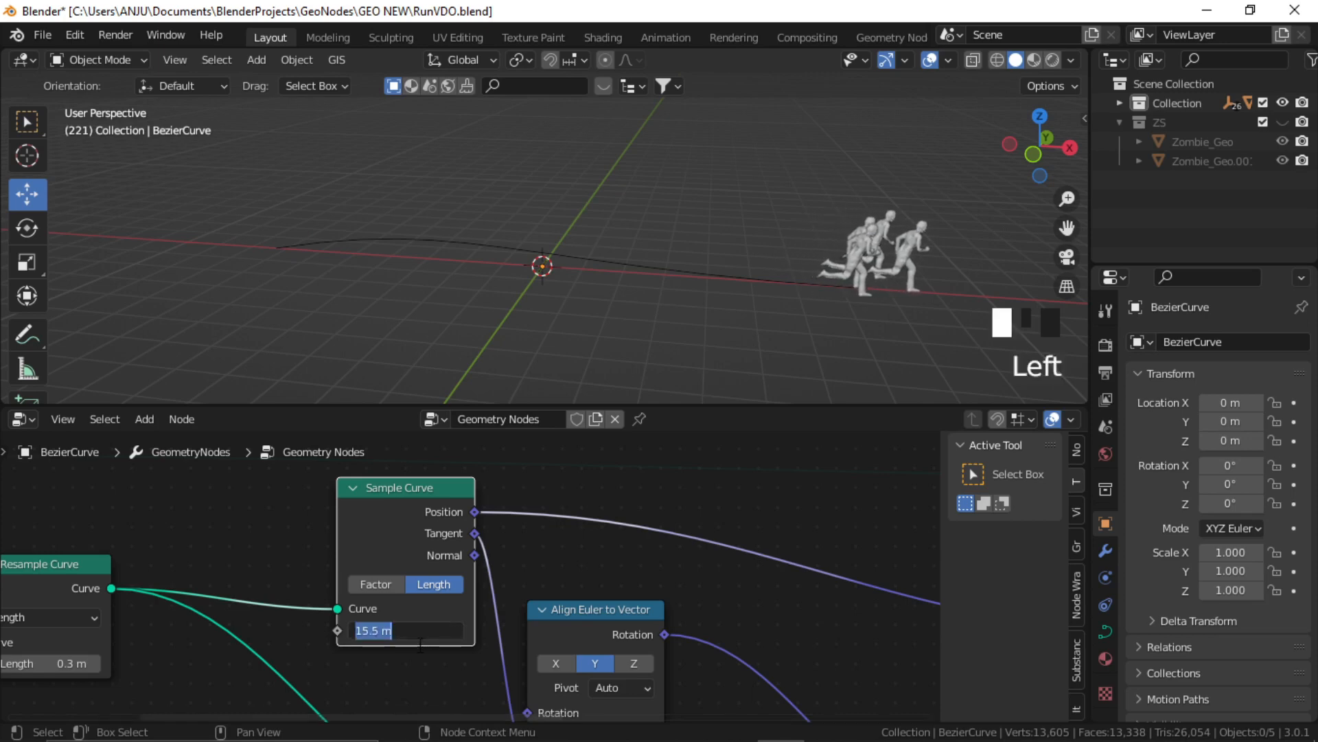
click(615, 482)
drag(405, 632, 297, 632)
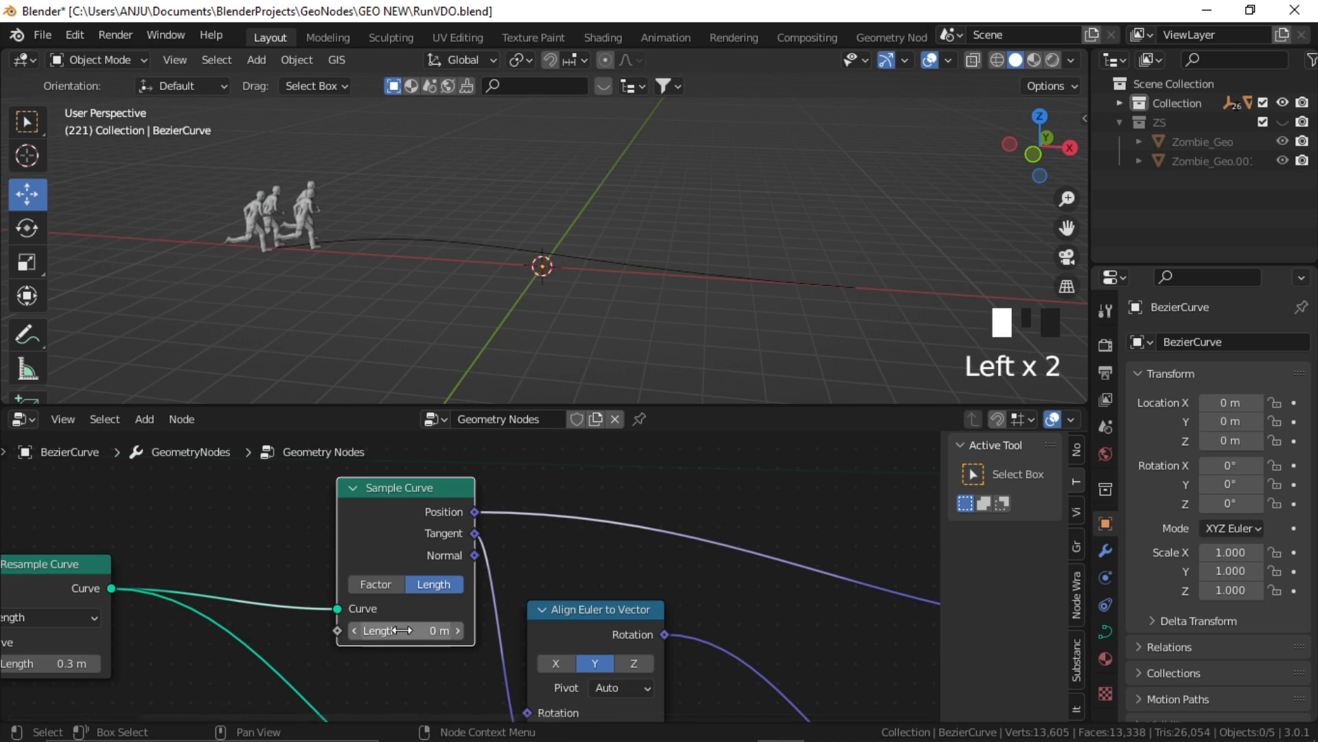
Split the node editor area in two vertically and change the new area to a Timeline
drag(3, 410, 535, 490)
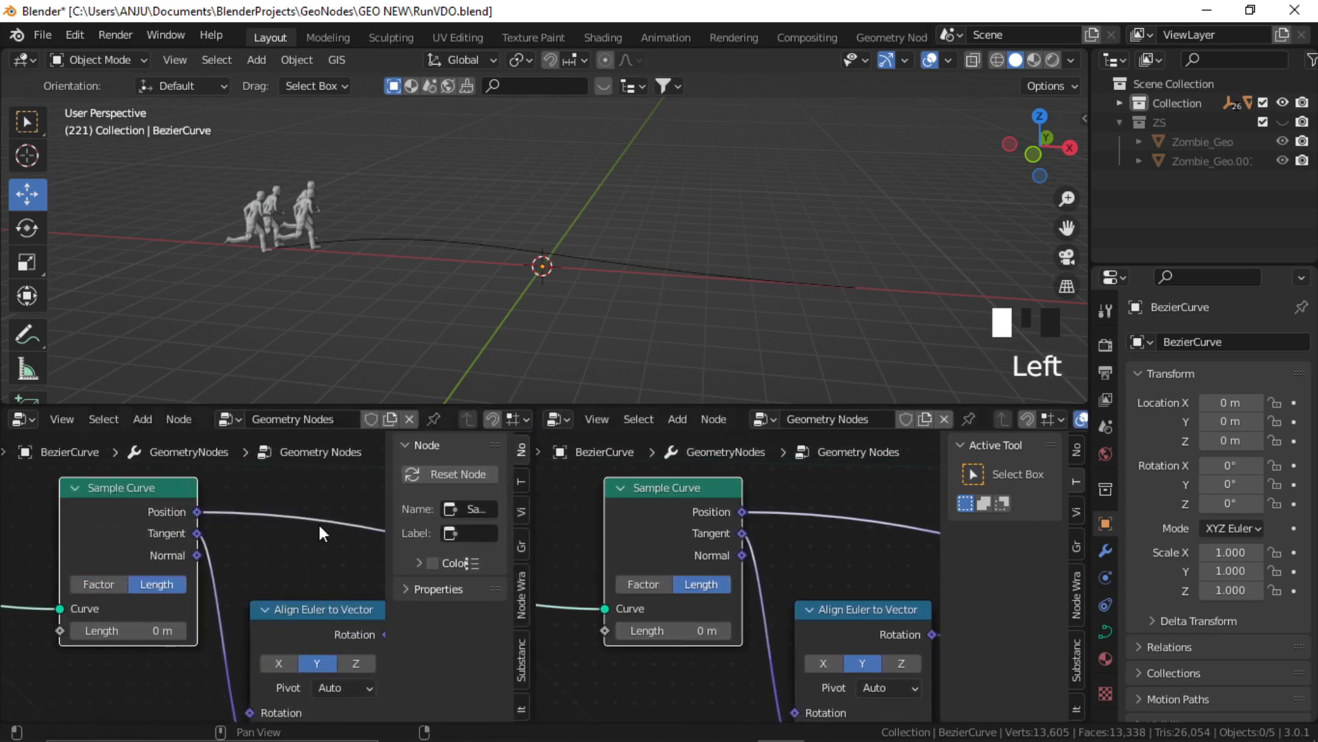
click(22, 420)
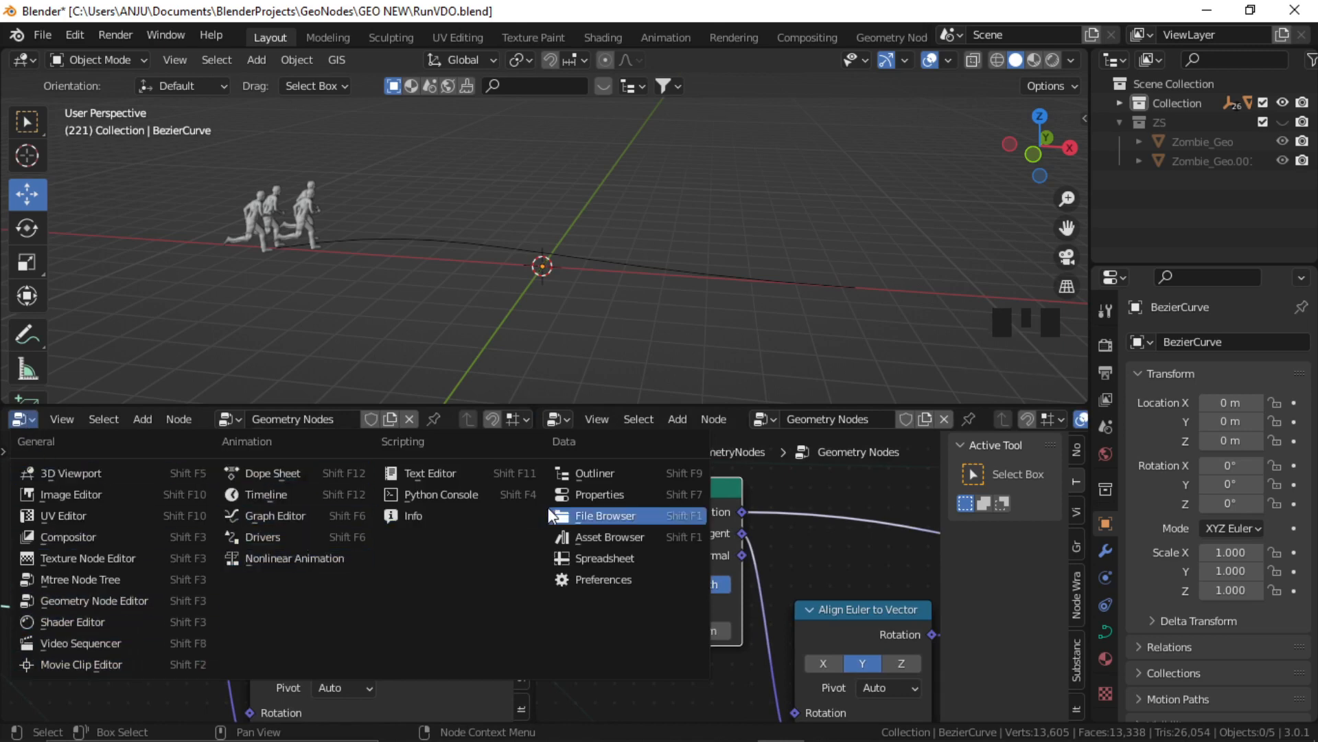
click(295, 491)
scroll(240, 507, up, 3)
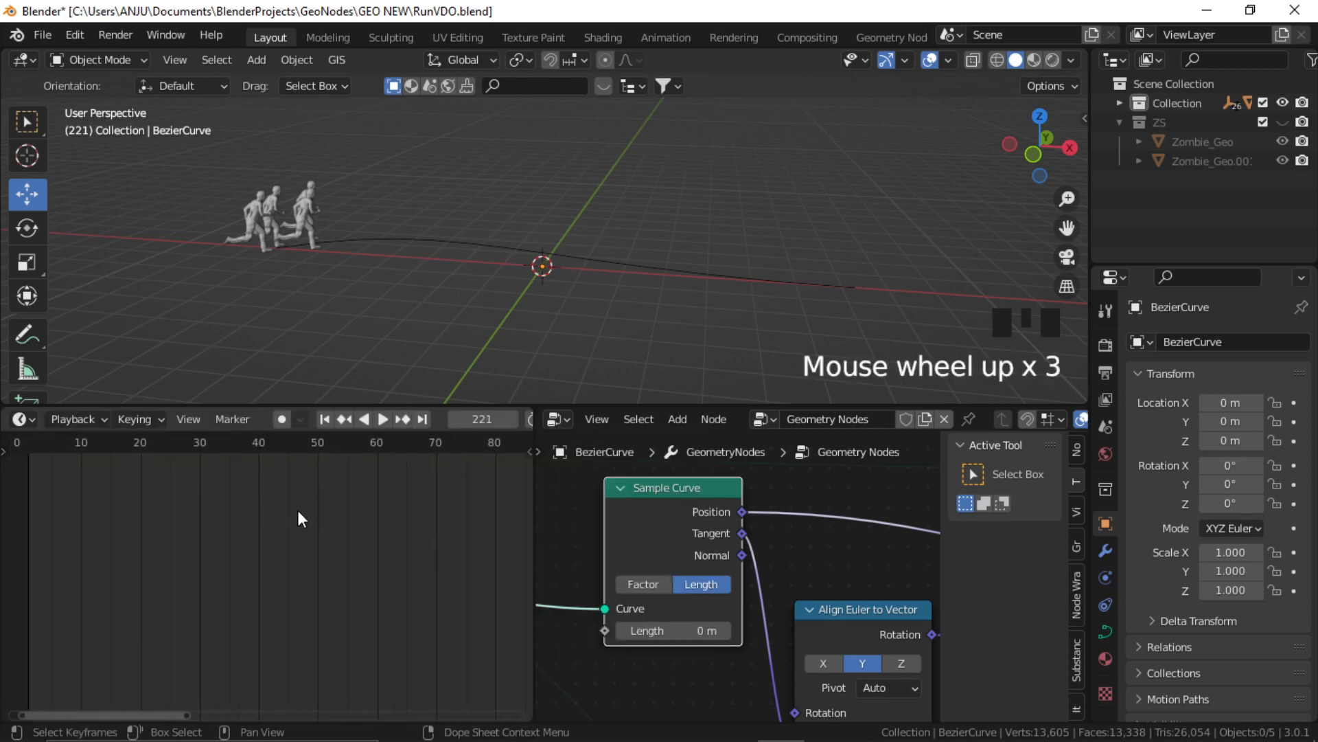
middle_drag(298, 509, 294, 541)
Keyframe Sample Curve's Length at 0 m on frame 1 and move the playhead to frame 42
click(324, 418)
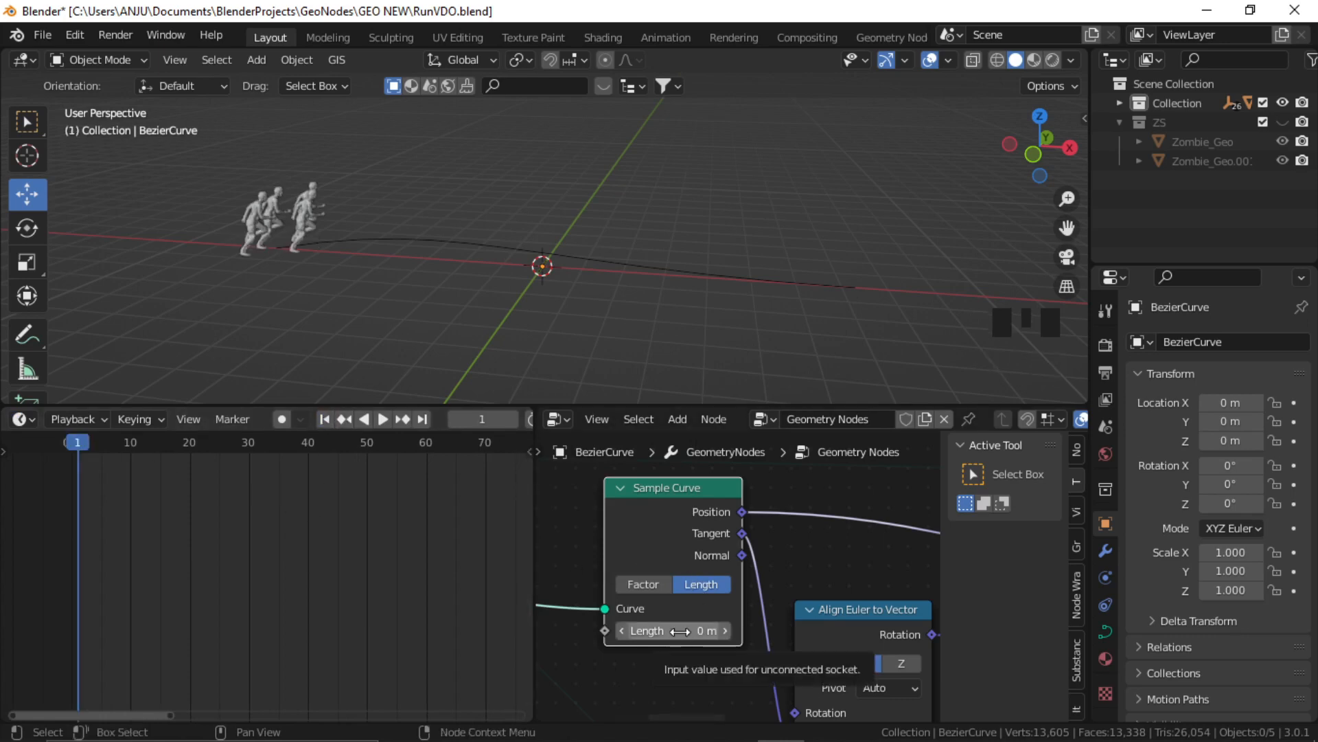
key(i)
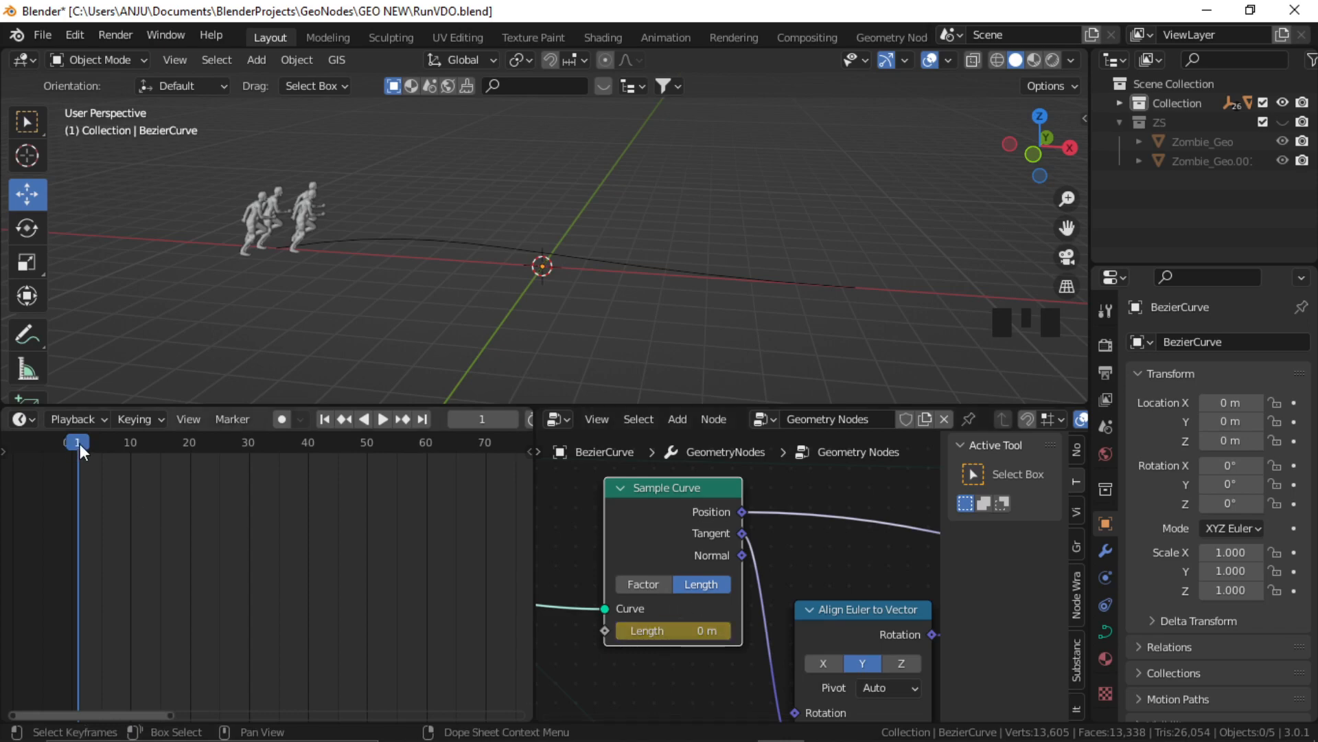
drag(79, 443, 322, 460)
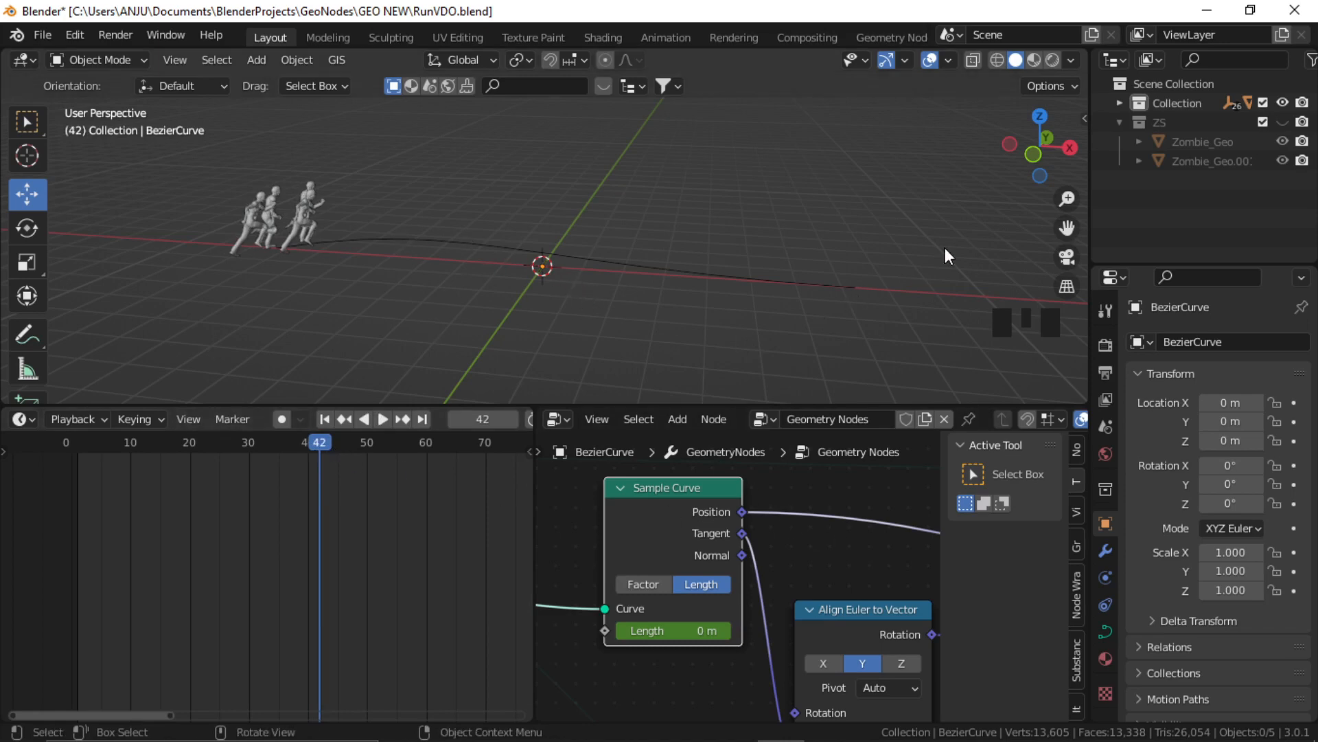
Set Sample Curve's Length to 15 m and keyframe it at frame 42
click(669, 630)
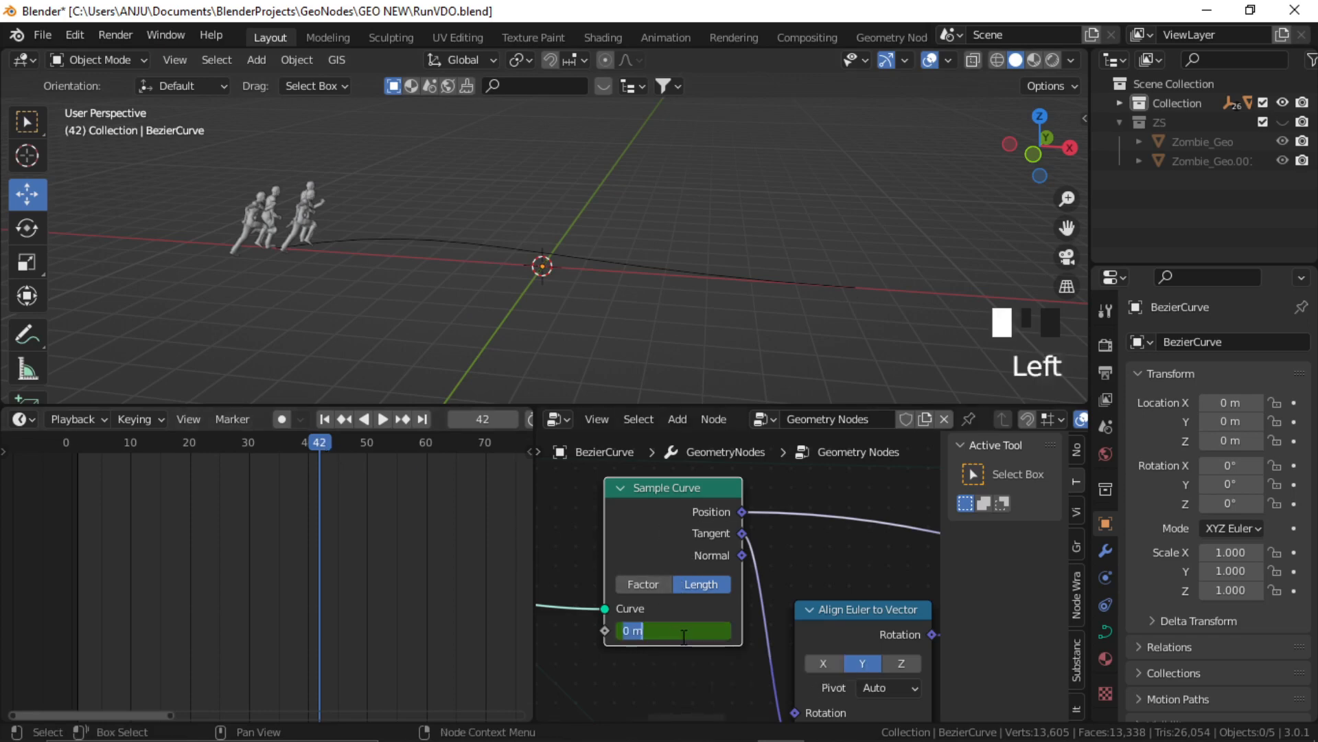
key(Return)
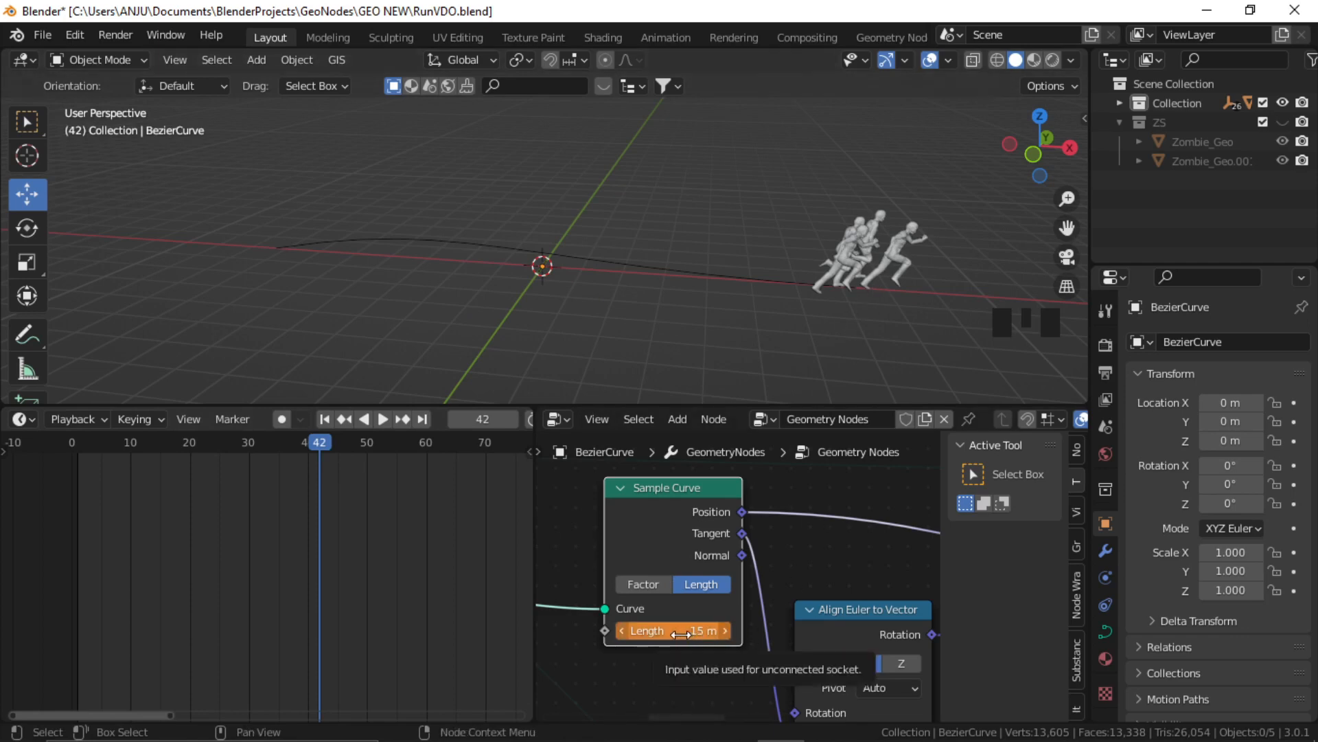
key(i)
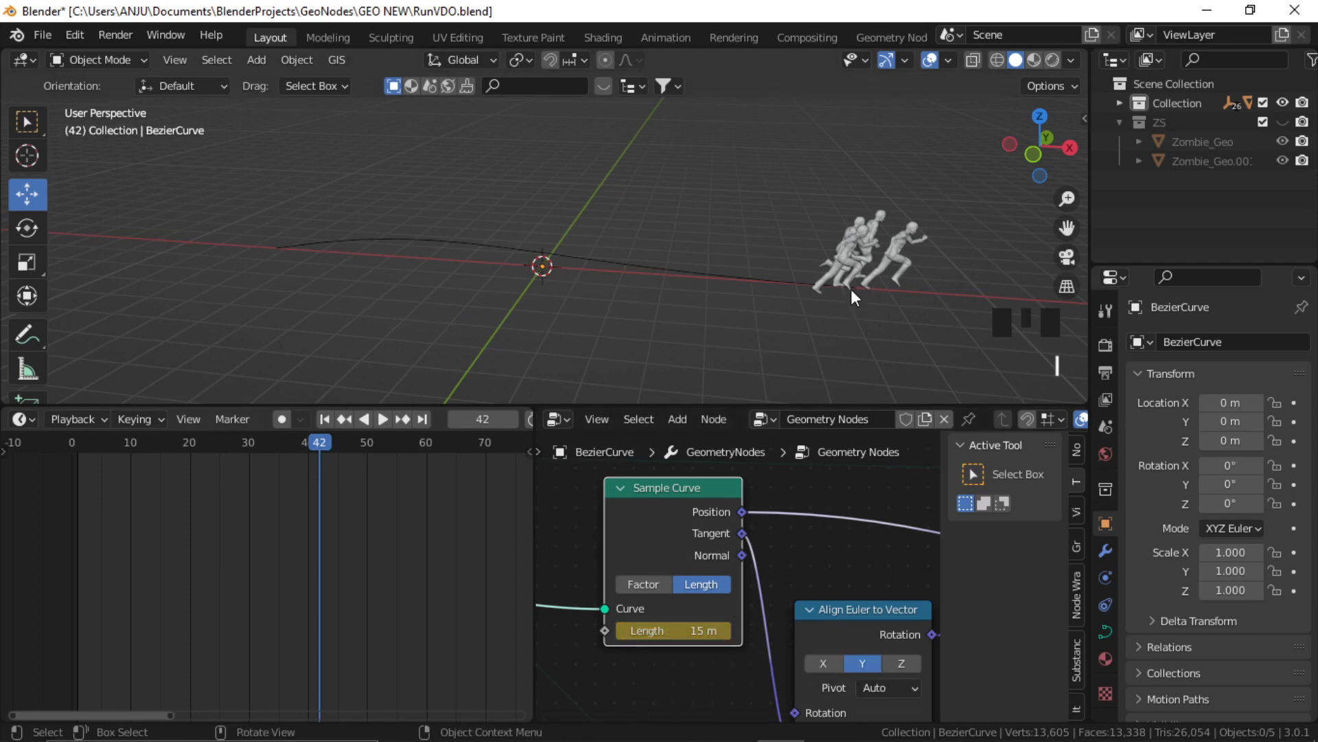
Play the animation from frame 1 to check the zombies' run along the curve, replaying it while orbiting around them
click(324, 419)
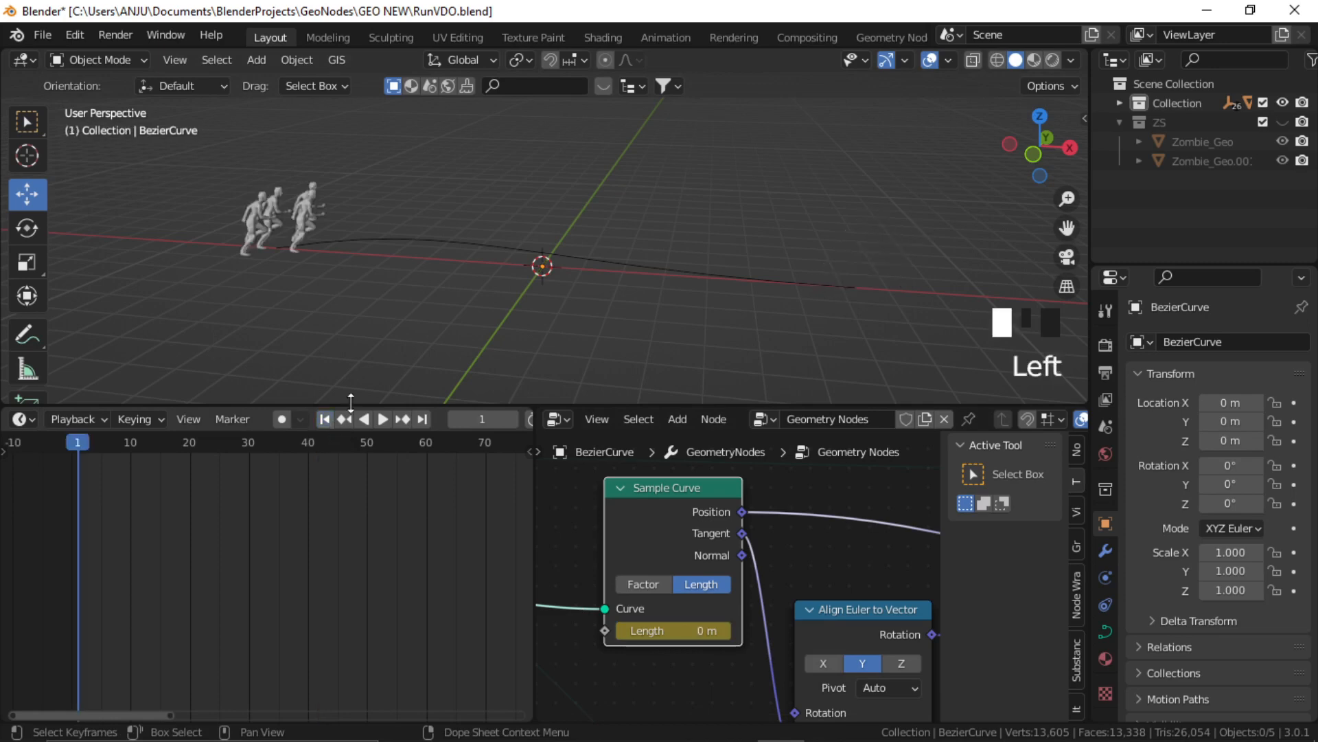
key(space)
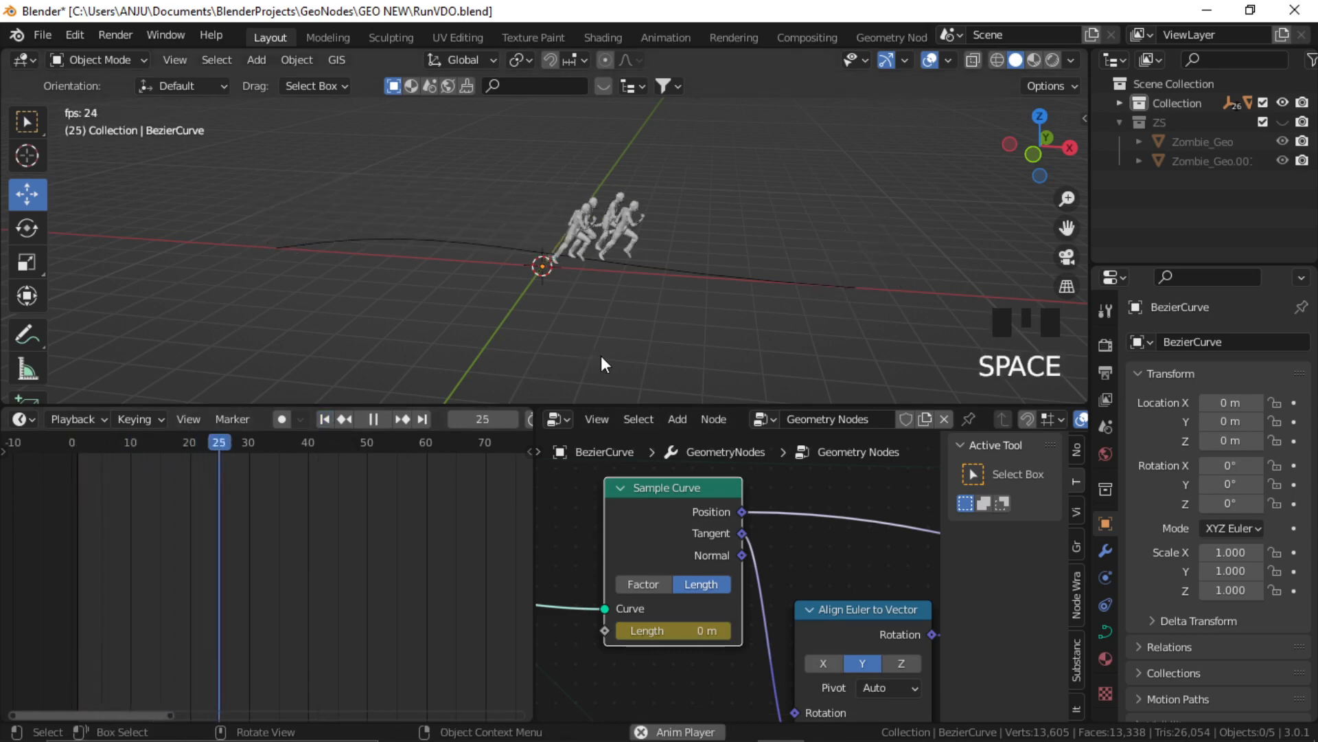
key(space)
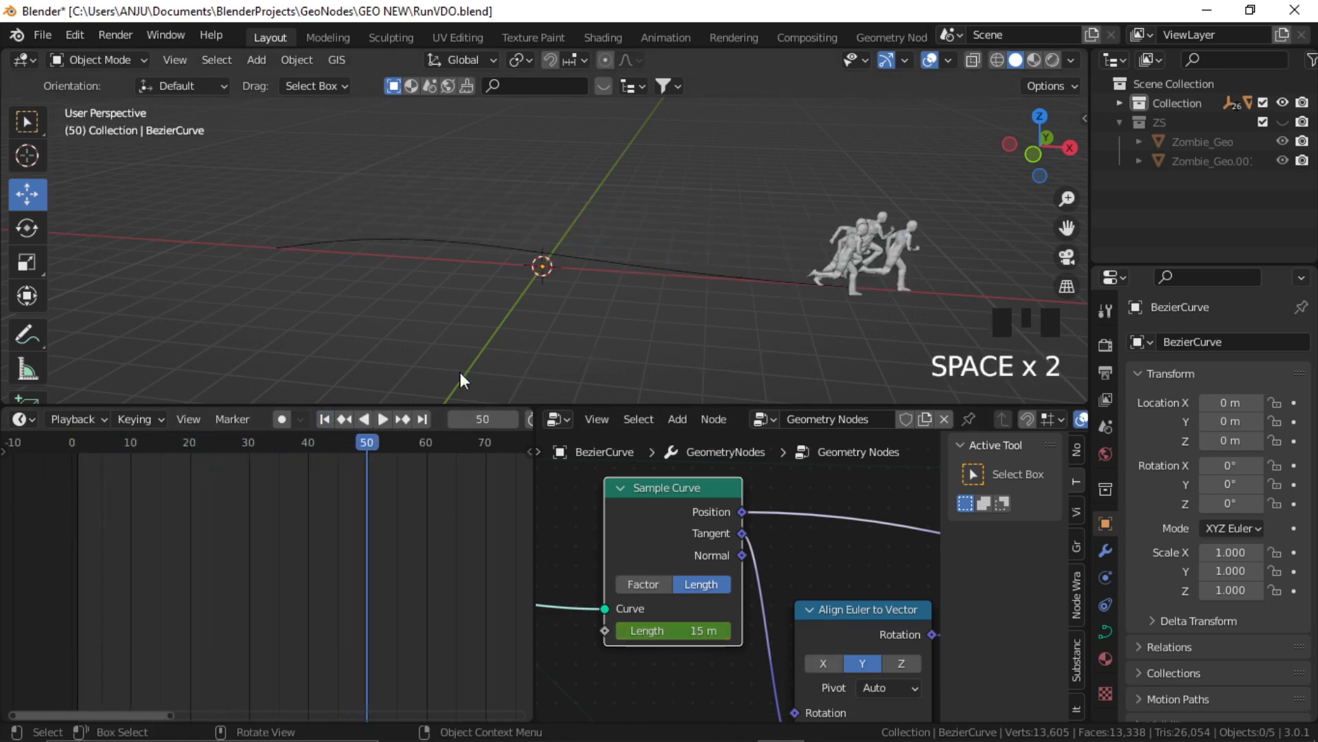
click(324, 419)
key(space)
scroll(559, 280, up, 2)
middle_drag(558, 279, 590, 291)
scroll(573, 274, down, 4)
key(space)
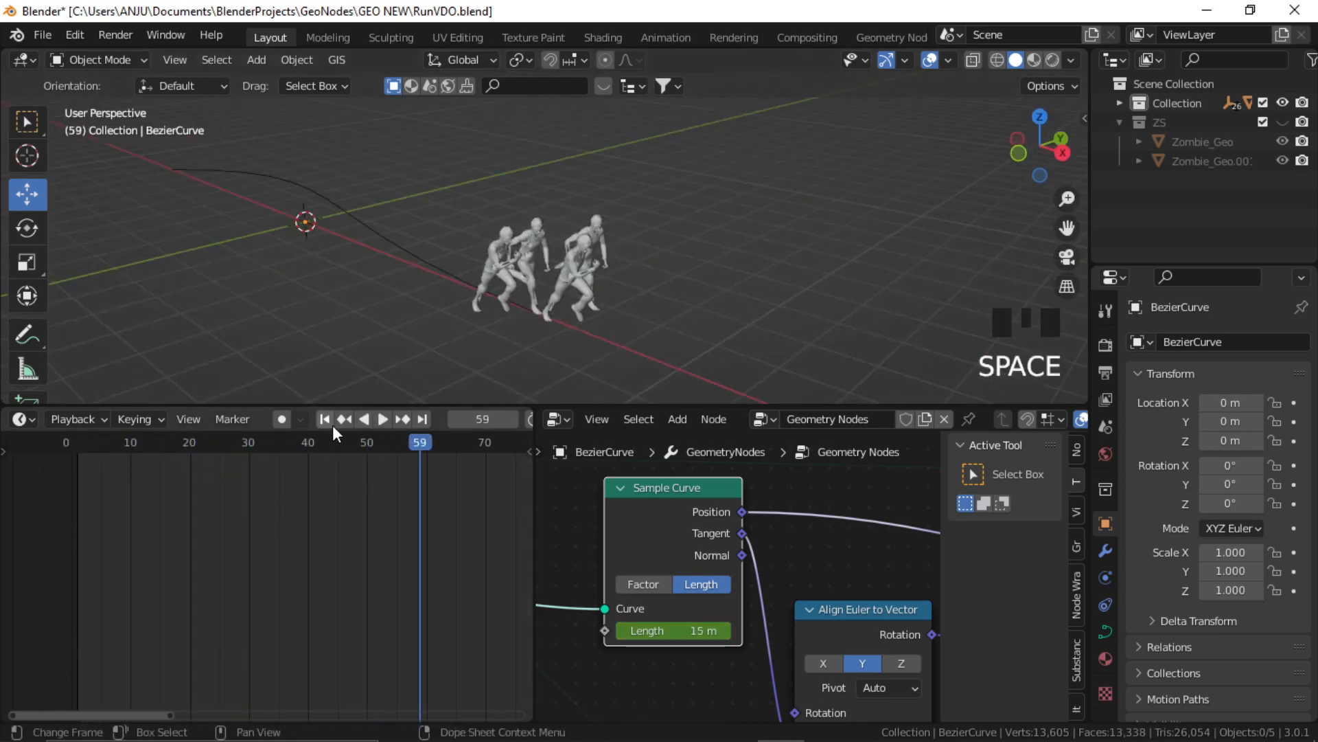
Replay the animation from frame 1 and watch the zombies run toward the viewer from a higher front angle
click(332, 426)
key(space)
middle_drag(434, 252, 483, 341)
key(space)
click(327, 421)
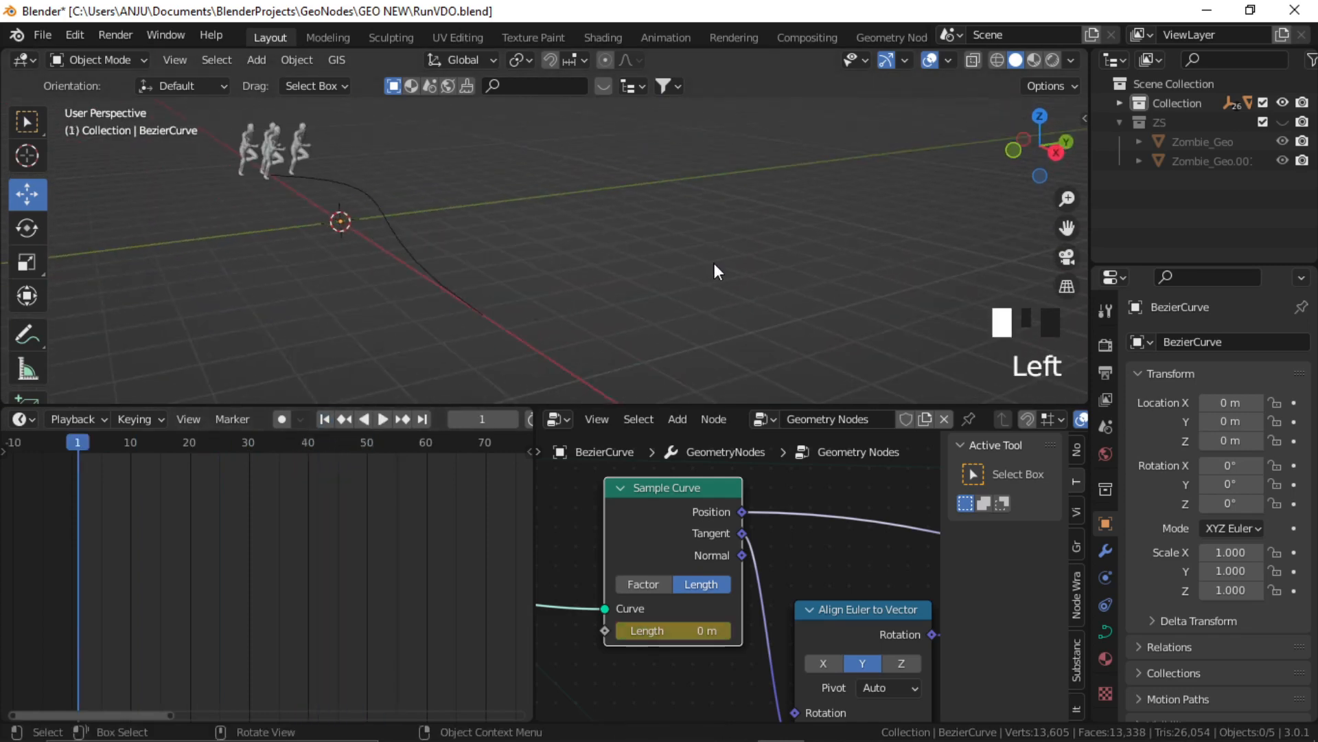
key(space)
key(space)
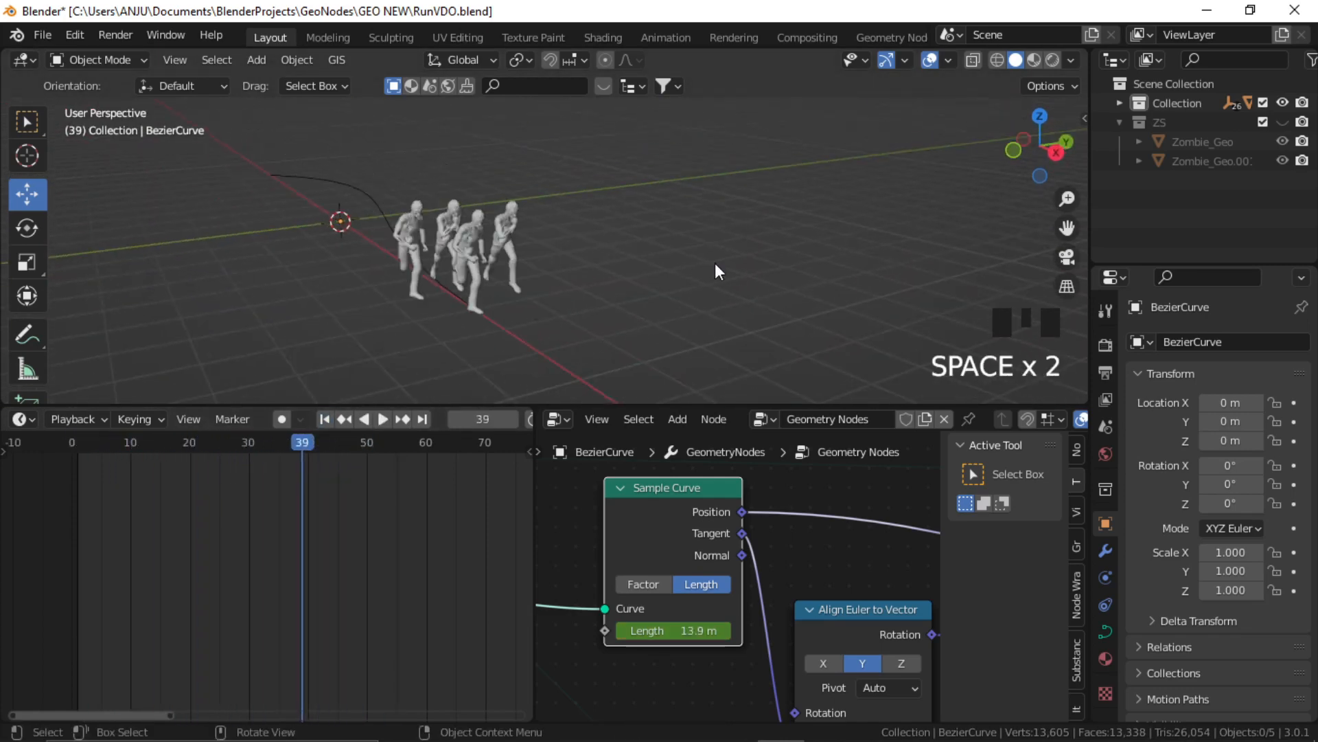
Orbit to a side view of the curve and replay the zombies' run from frame 1
middle_drag(715, 263, 633, 285)
scroll(735, 272, down, 2)
click(324, 419)
key(space)
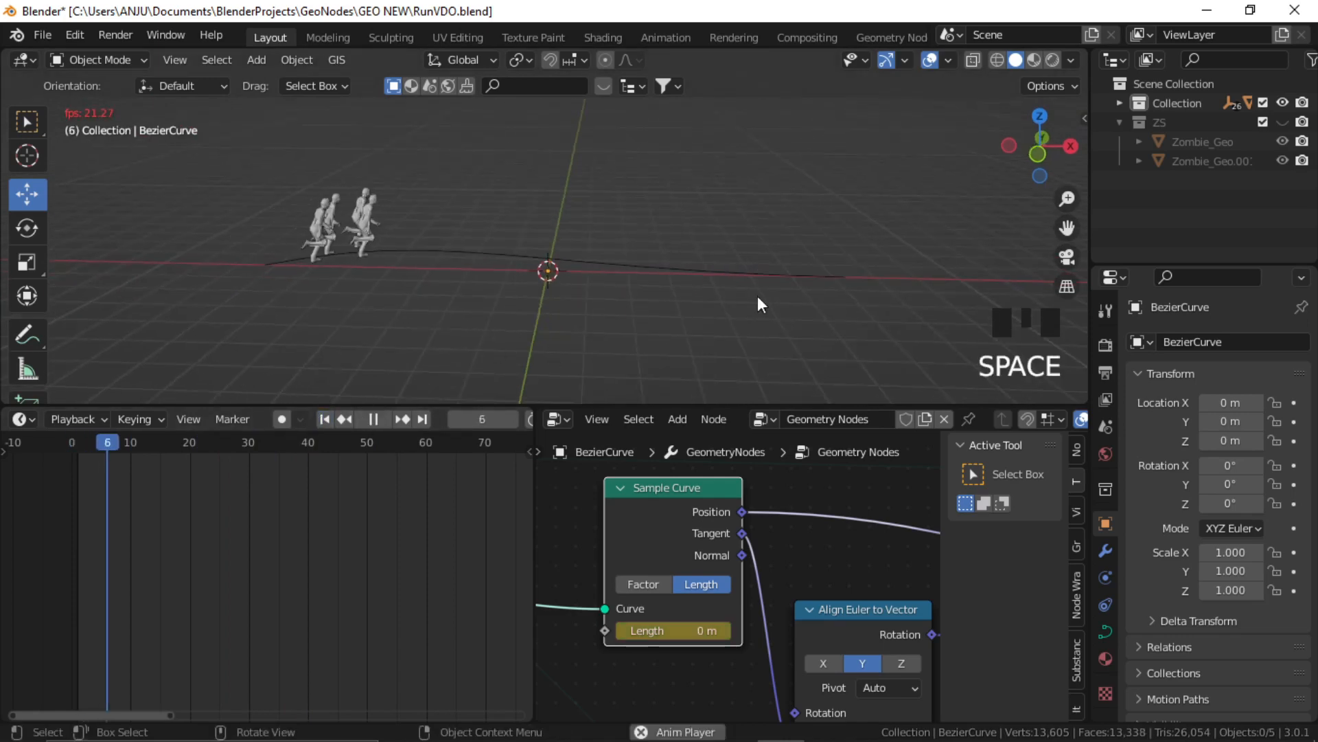
key(space)
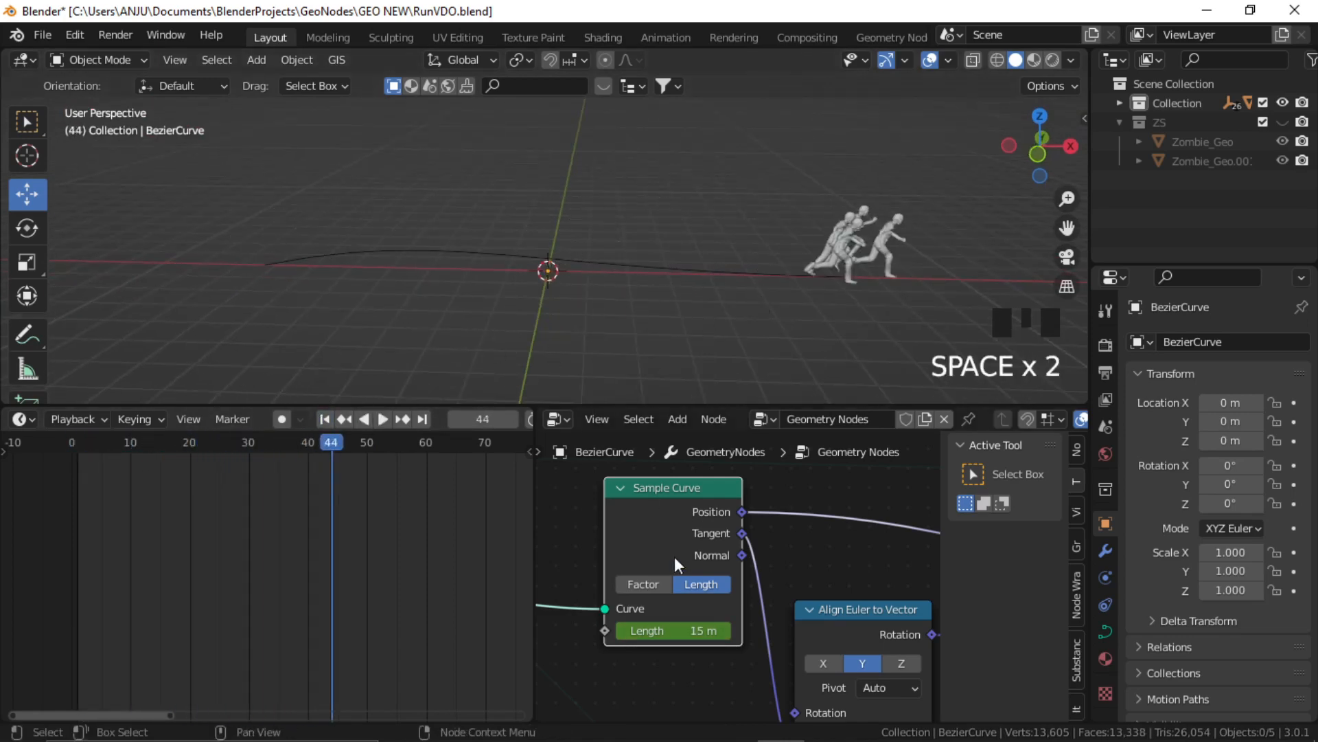
click(321, 420)
key(space)
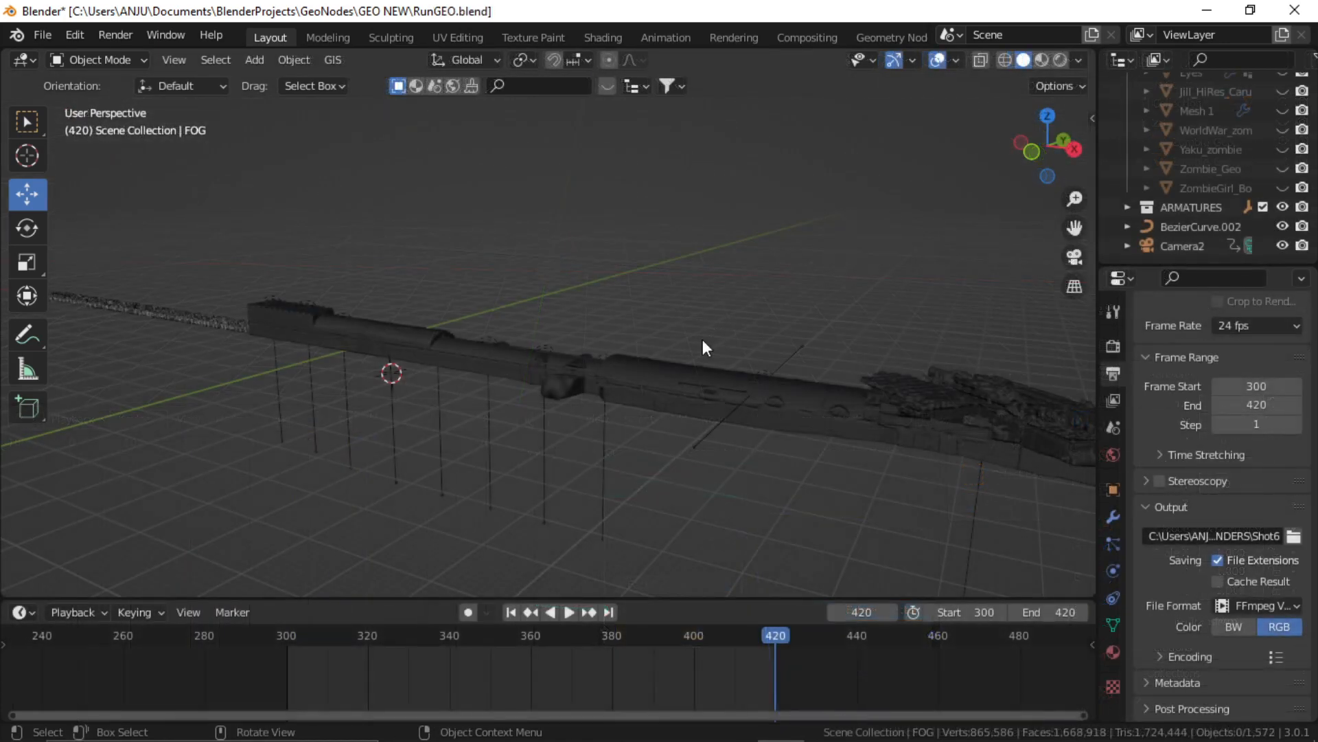
Select the LeakeStreetTunnel03 object in RunGEO.blend and review the Leake Street Graffiti Tunnel model page on Sketchfab in the browser
middle_drag(677, 339, 663, 392)
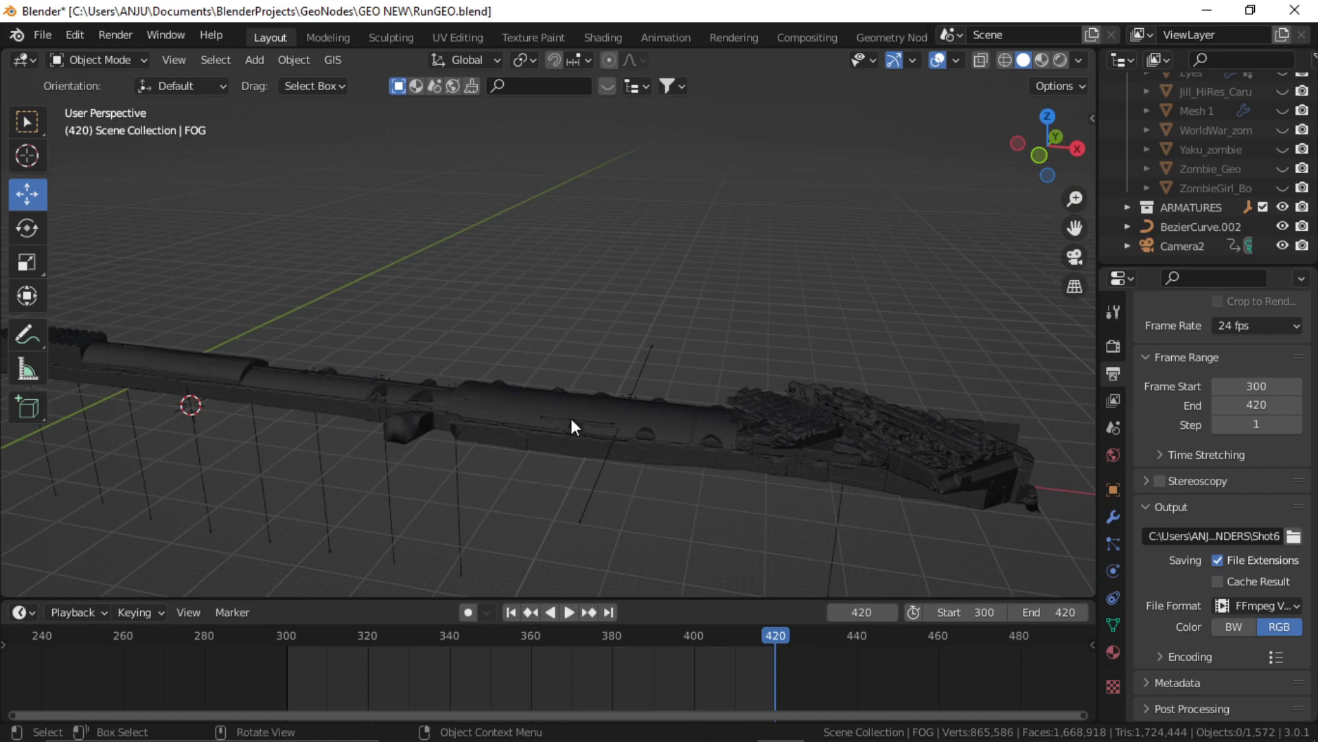
click(553, 450)
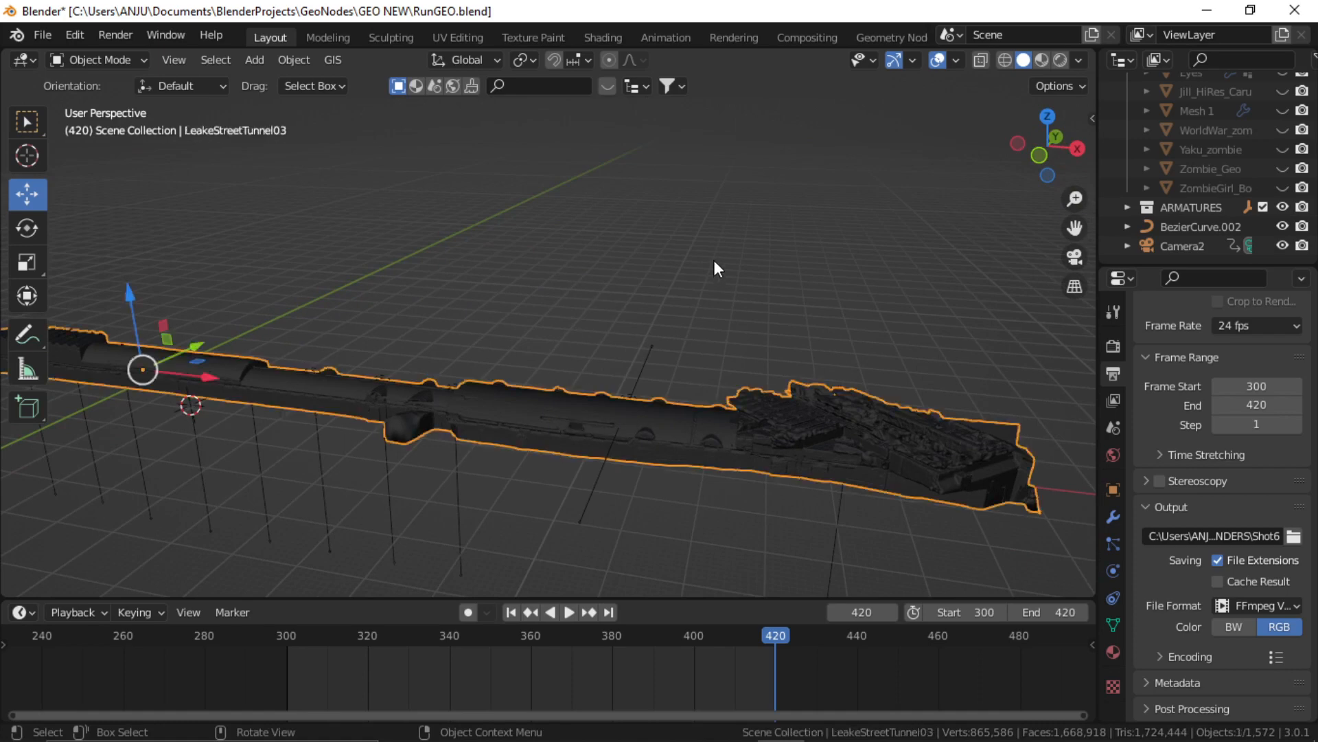
click(735, 727)
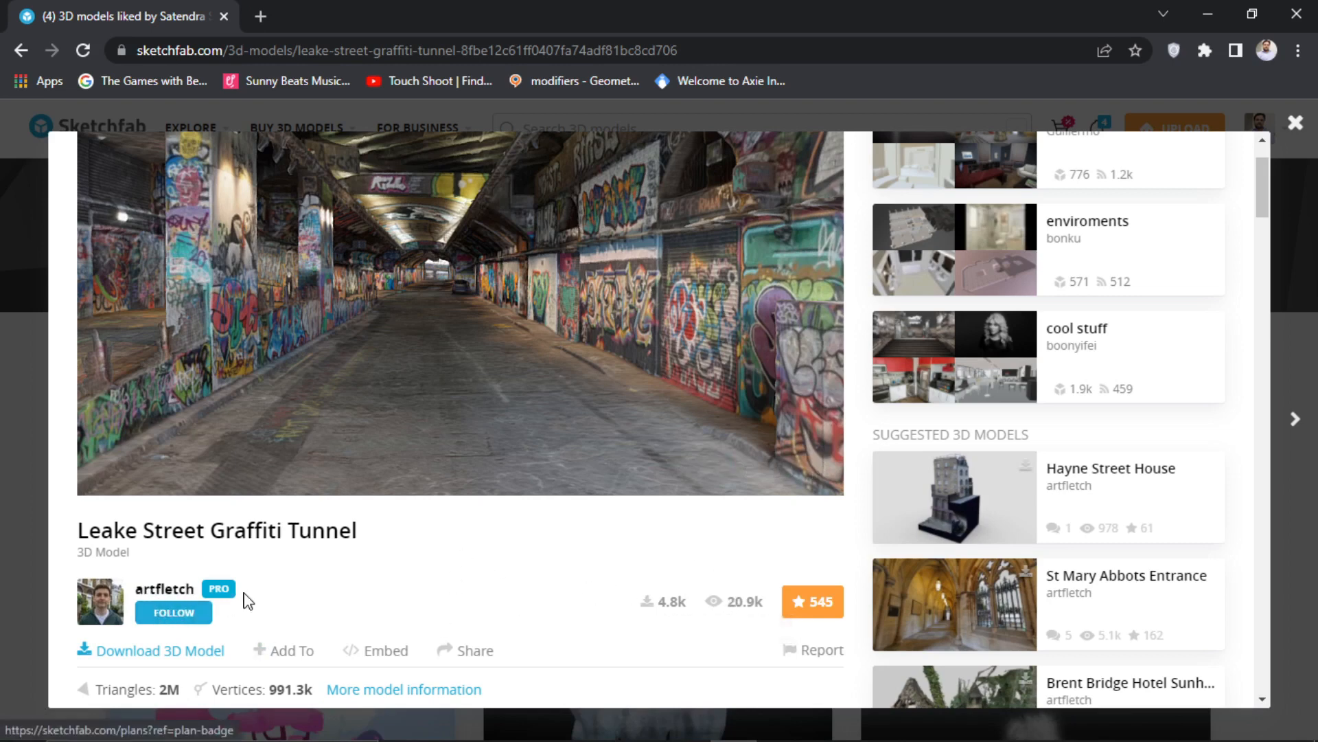
scroll(524, 586, down, 4)
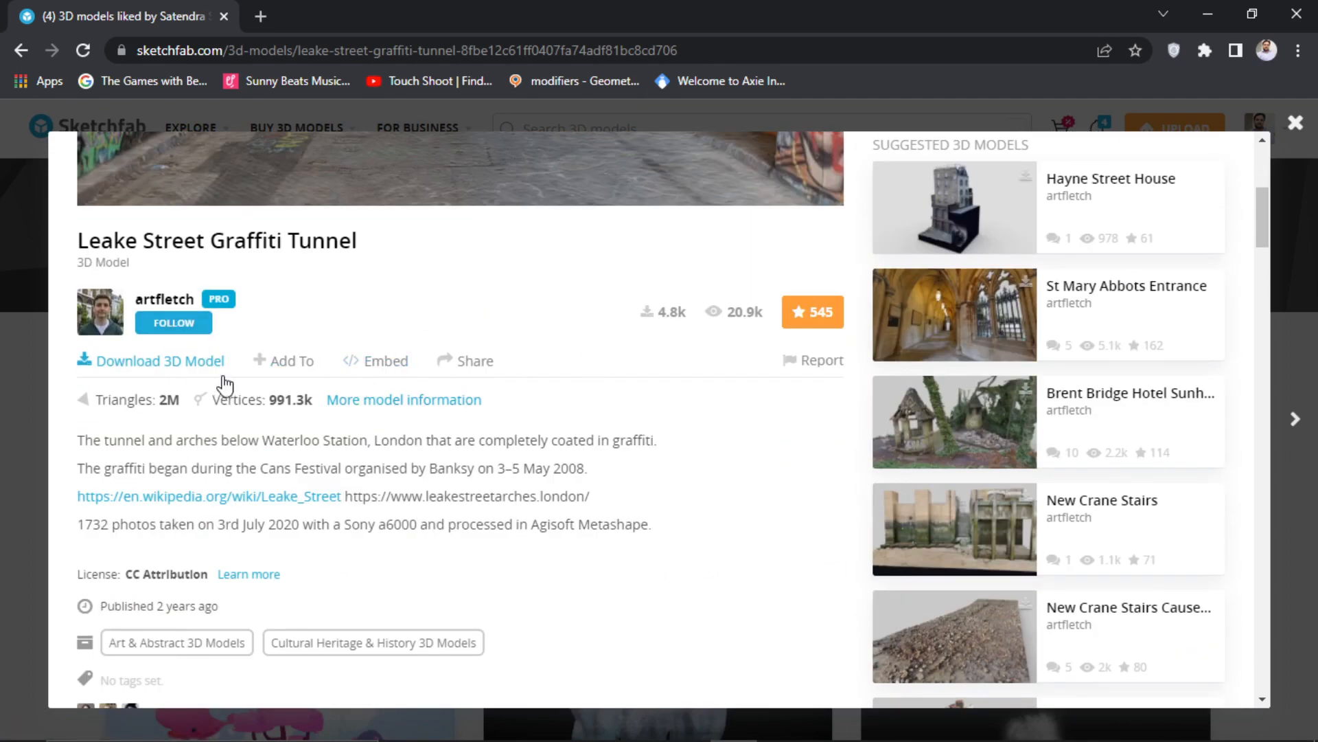
scroll(514, 497, down, 3)
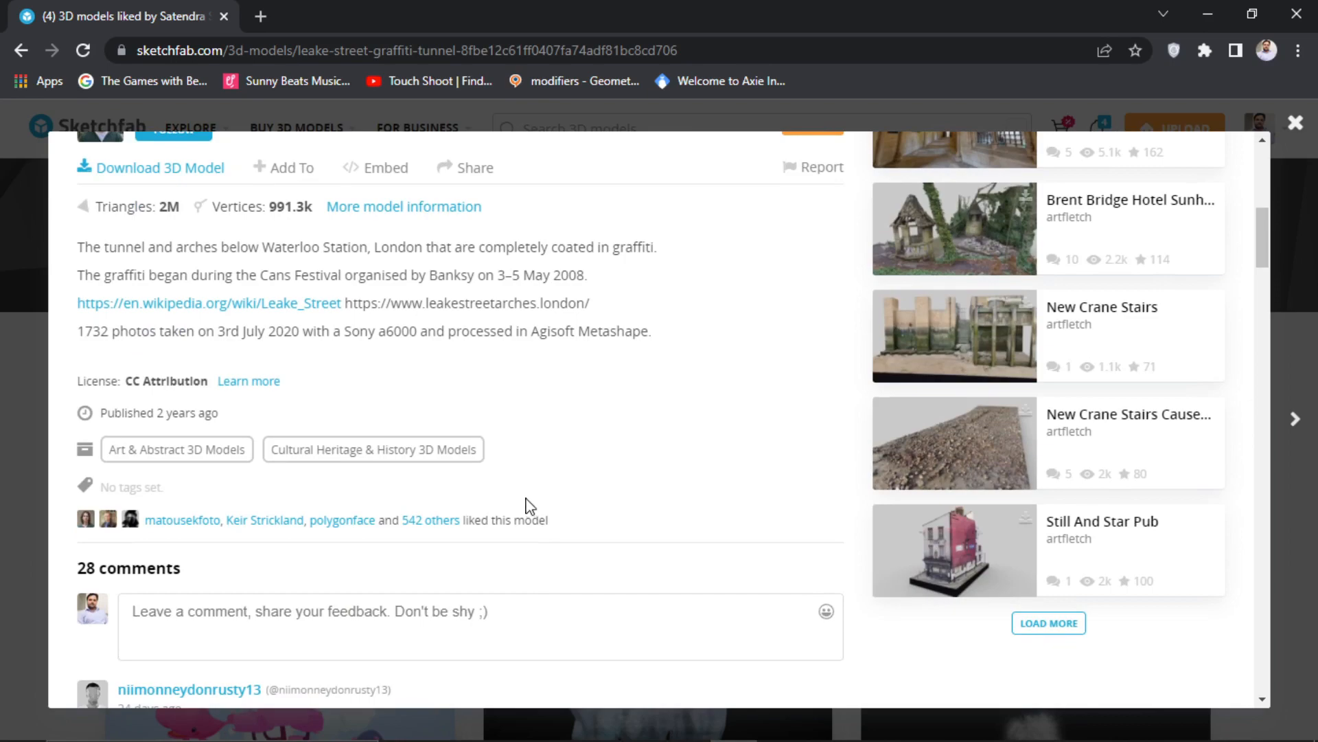
scroll(528, 506, up, 7)
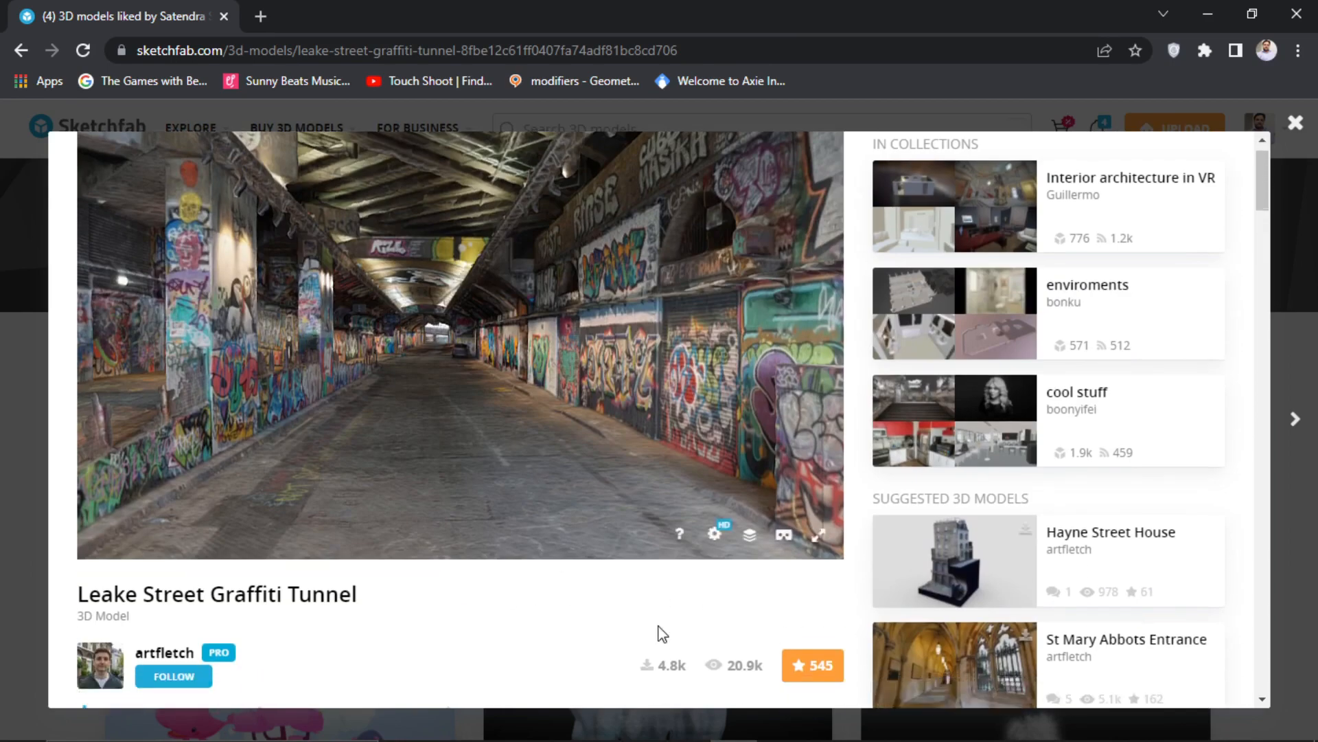
scroll(662, 633, down, 2)
scroll(686, 448, up, 3)
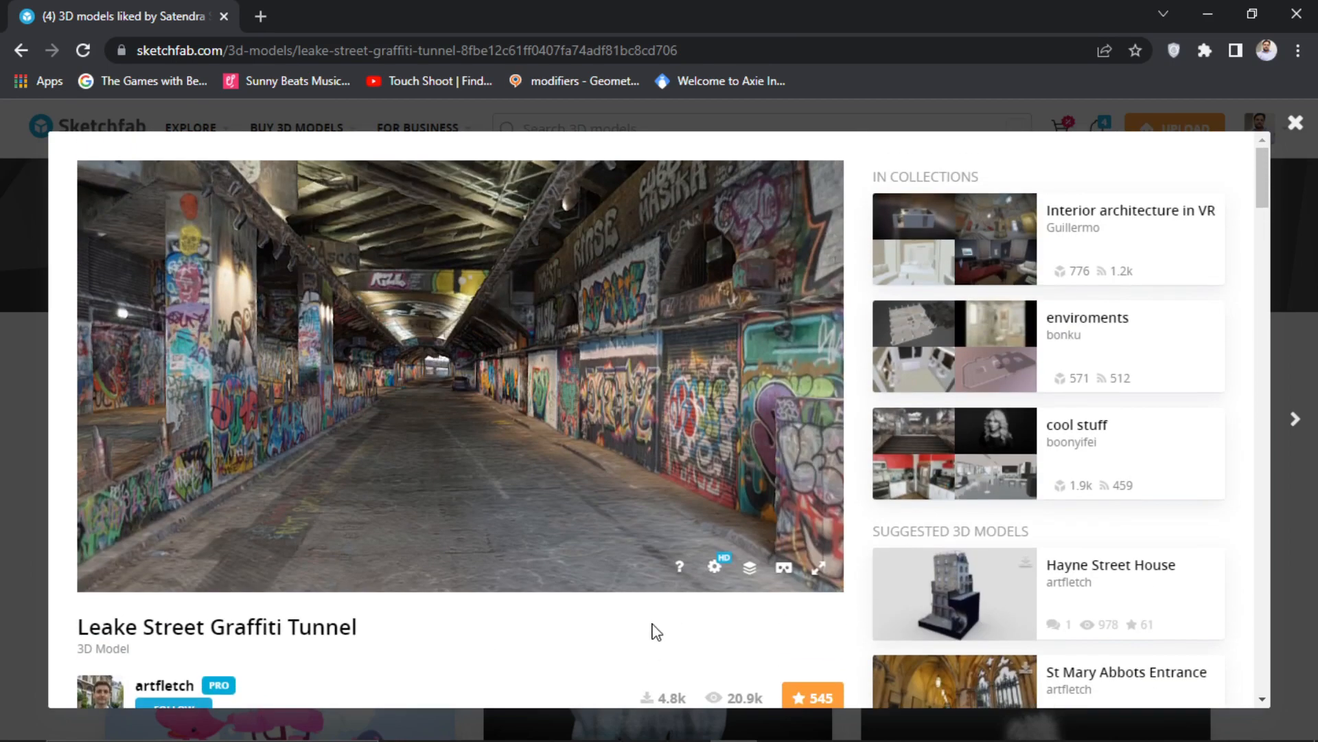
Switch back to Blender and examine the crowd of running zombies outside the tunnel from near and far
click(780, 732)
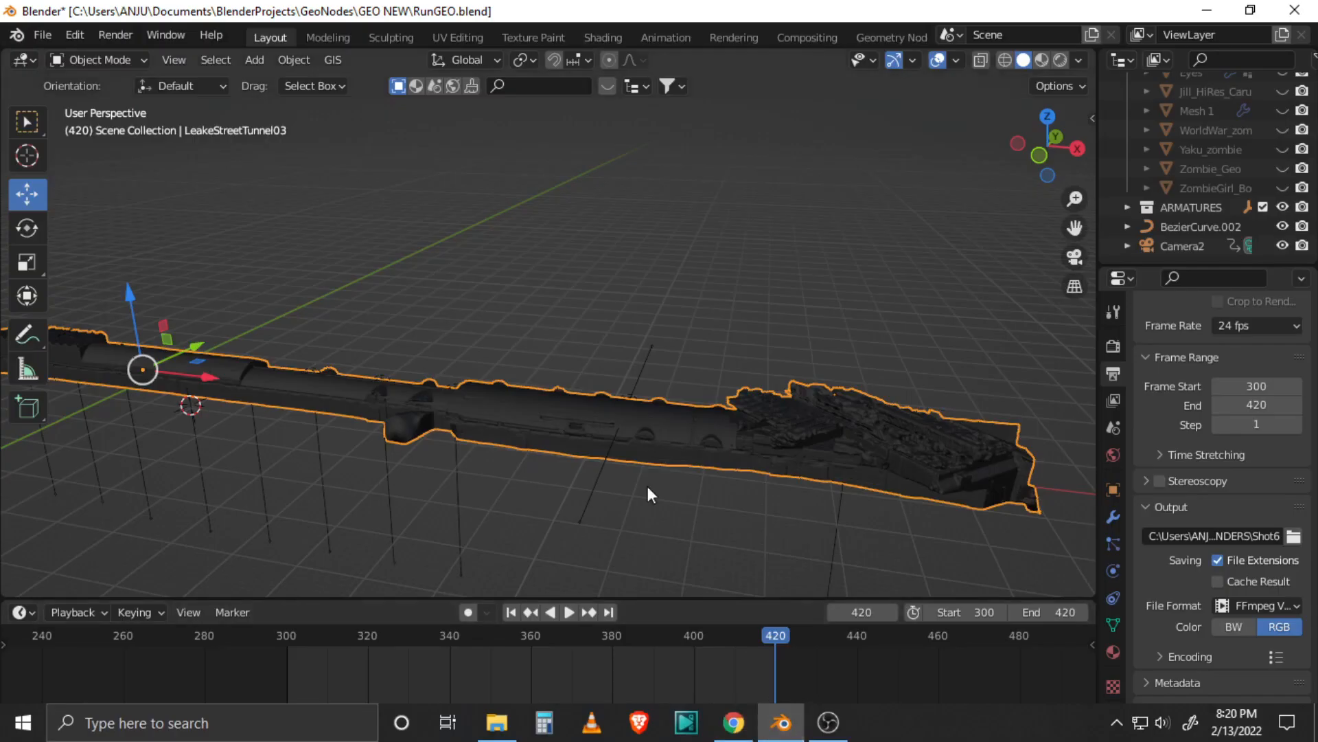
middle_drag(401, 398, 657, 411)
middle_drag(774, 458, 965, 146)
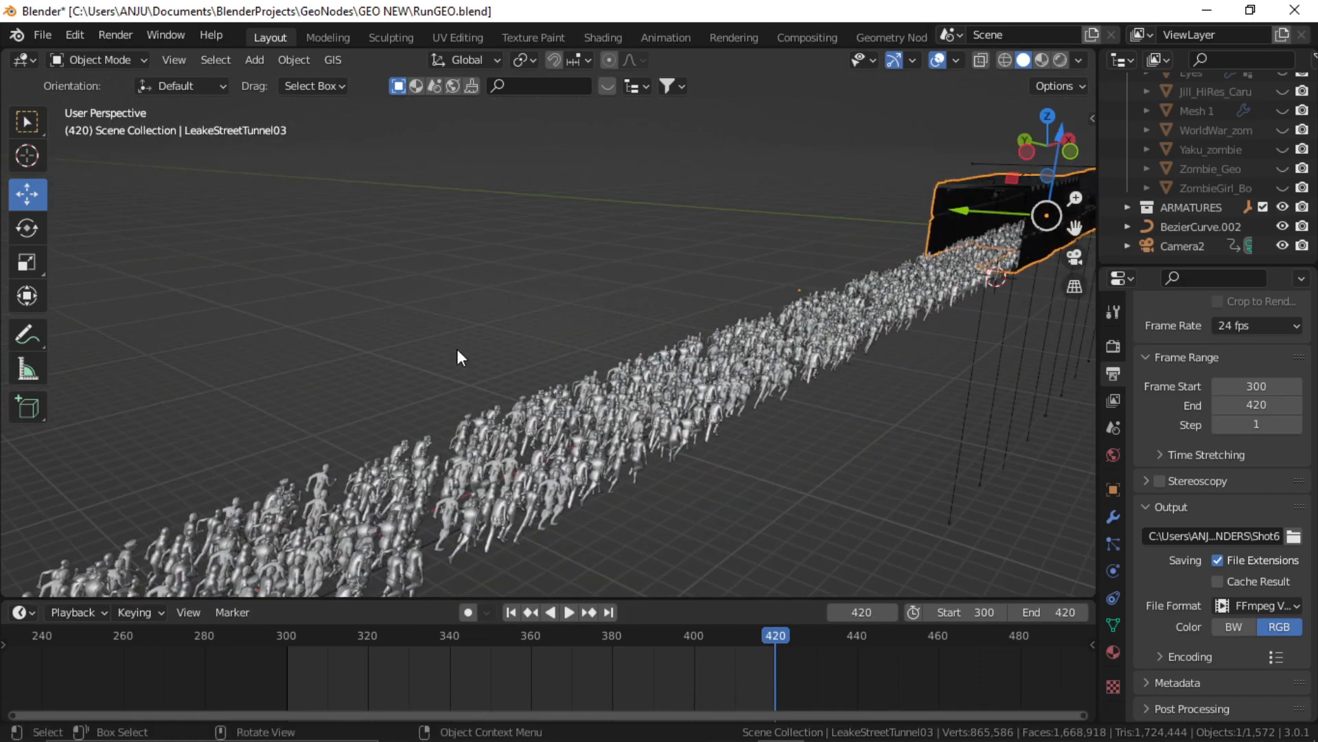
mouse_move(456, 348)
middle_down()
mouse_move(471, 351)
mouse_move(456, 357)
middle_up()
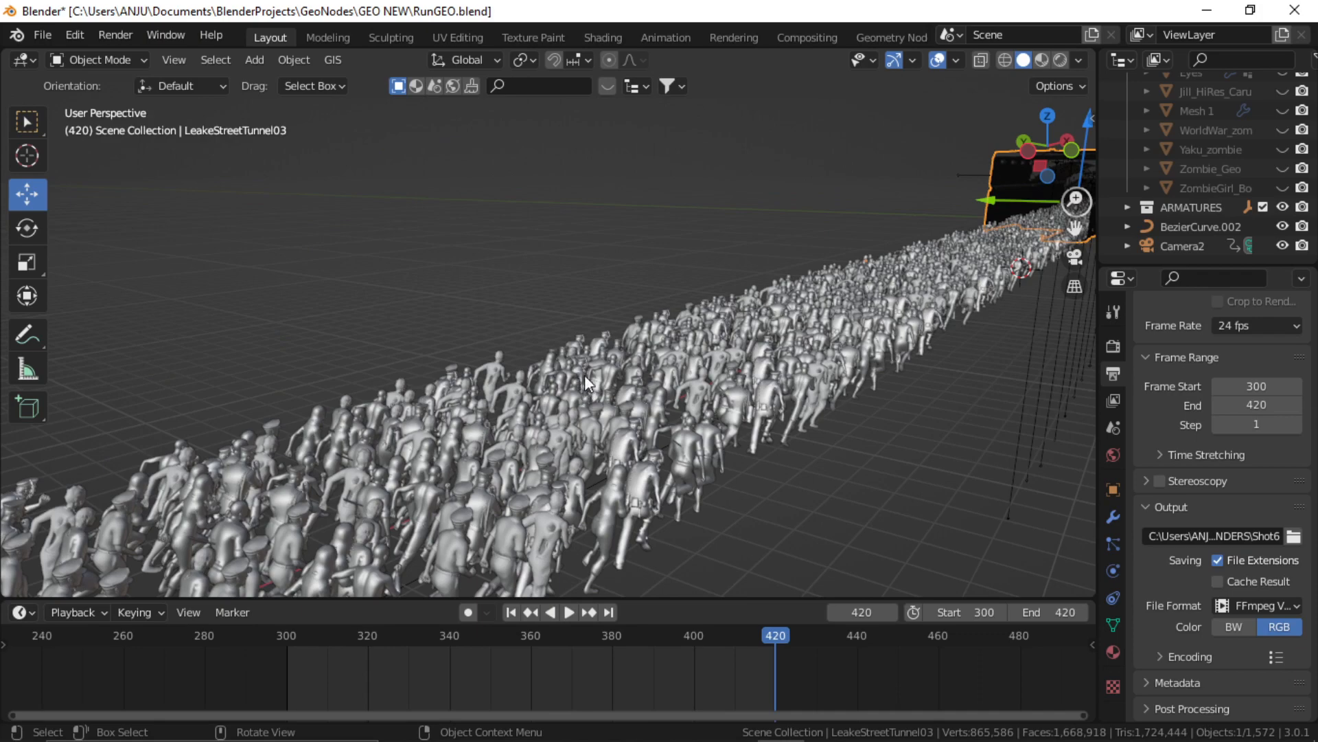
mouse_move(583, 383)
middle_down()
mouse_move(557, 382)
mouse_move(584, 383)
middle_up()
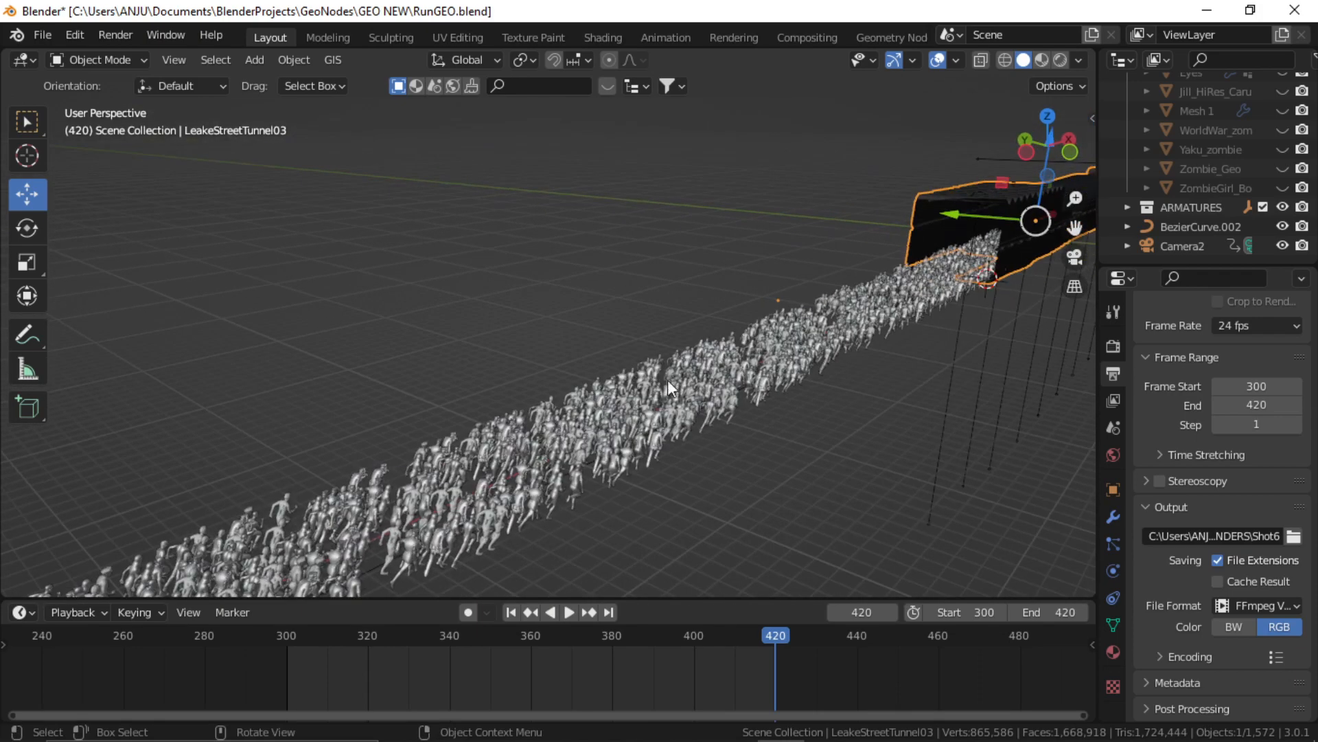
scroll(647, 405, up, 4)
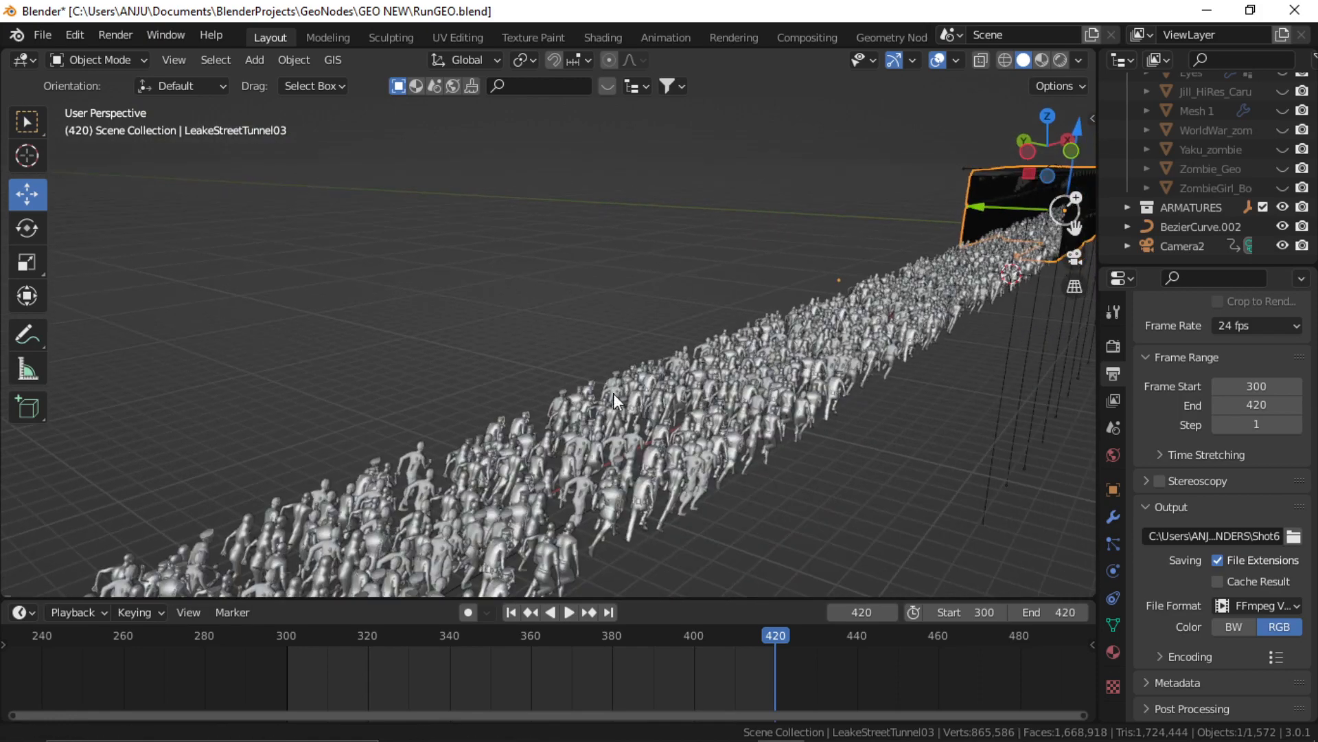
scroll(612, 393, down, 4)
Play the shot from the camera view and examine the rendered zombie crowd inside the graffiti tunnel
key(KP_0)
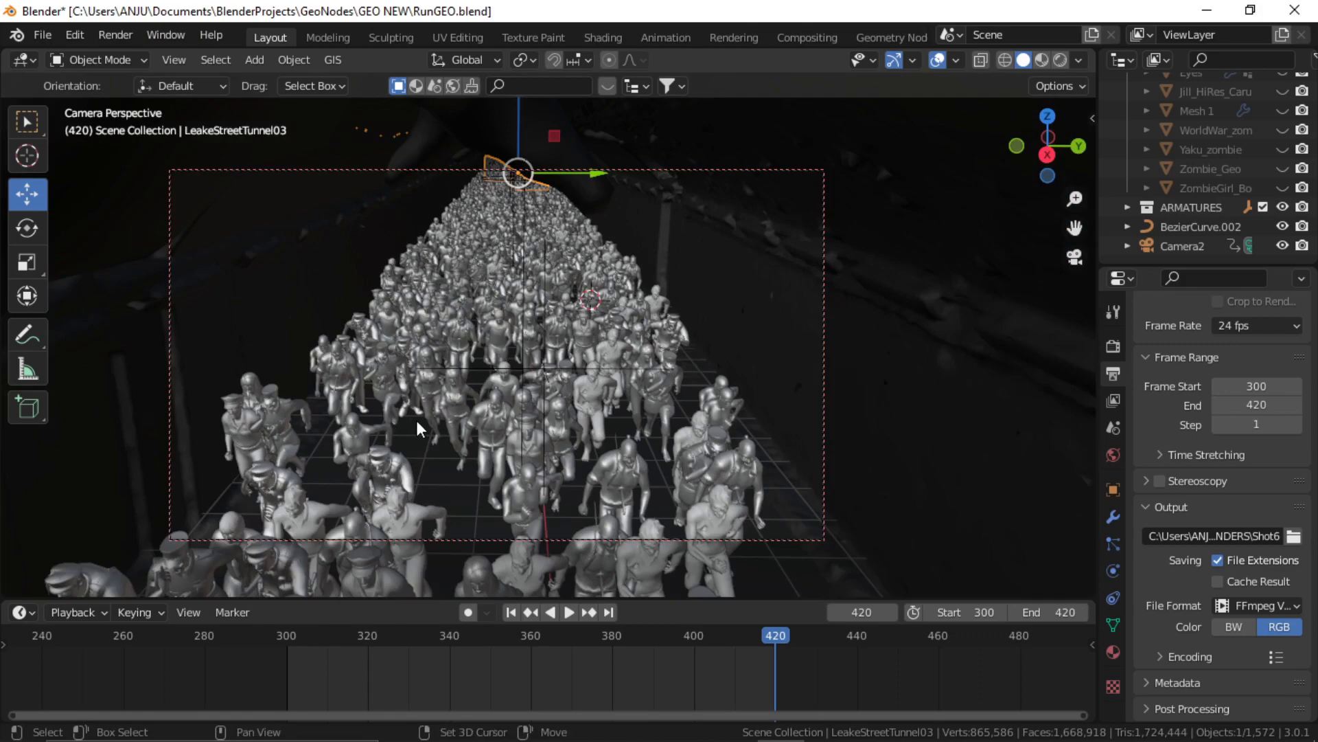
key(space)
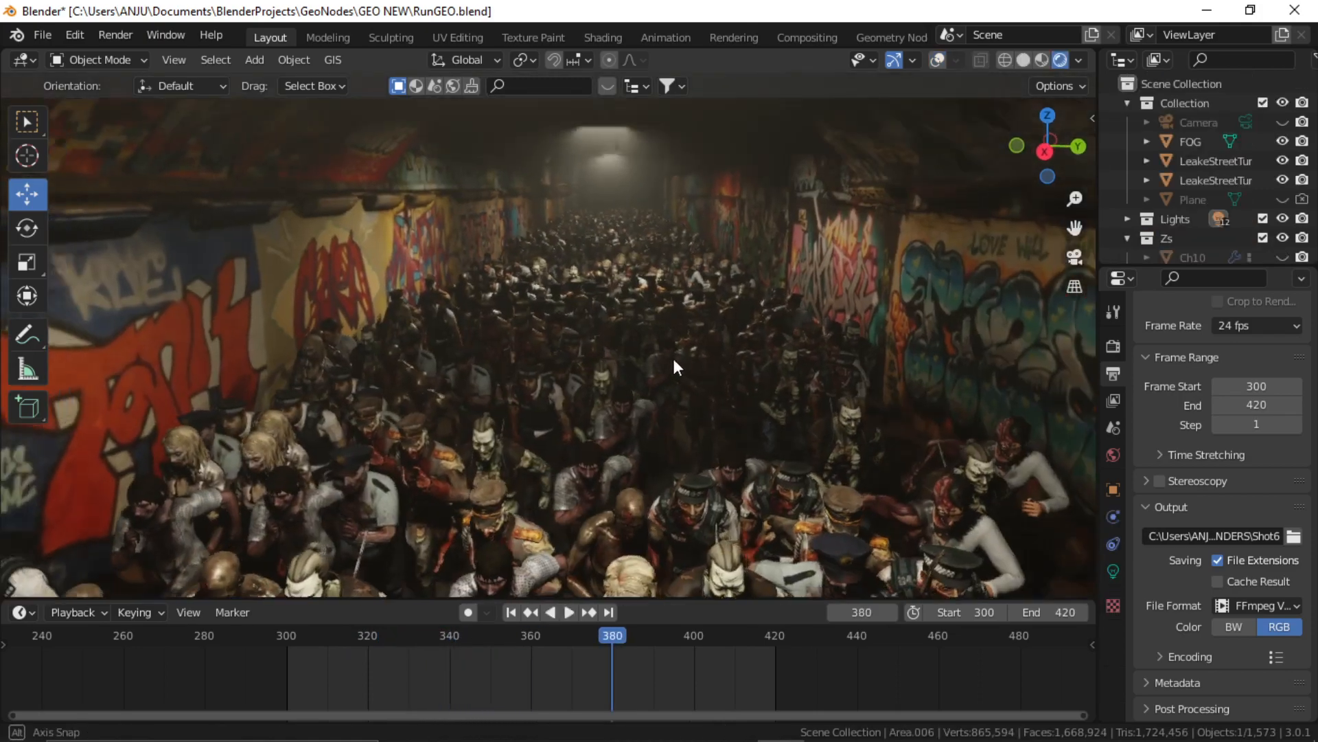
middle_drag(673, 356, 678, 331)
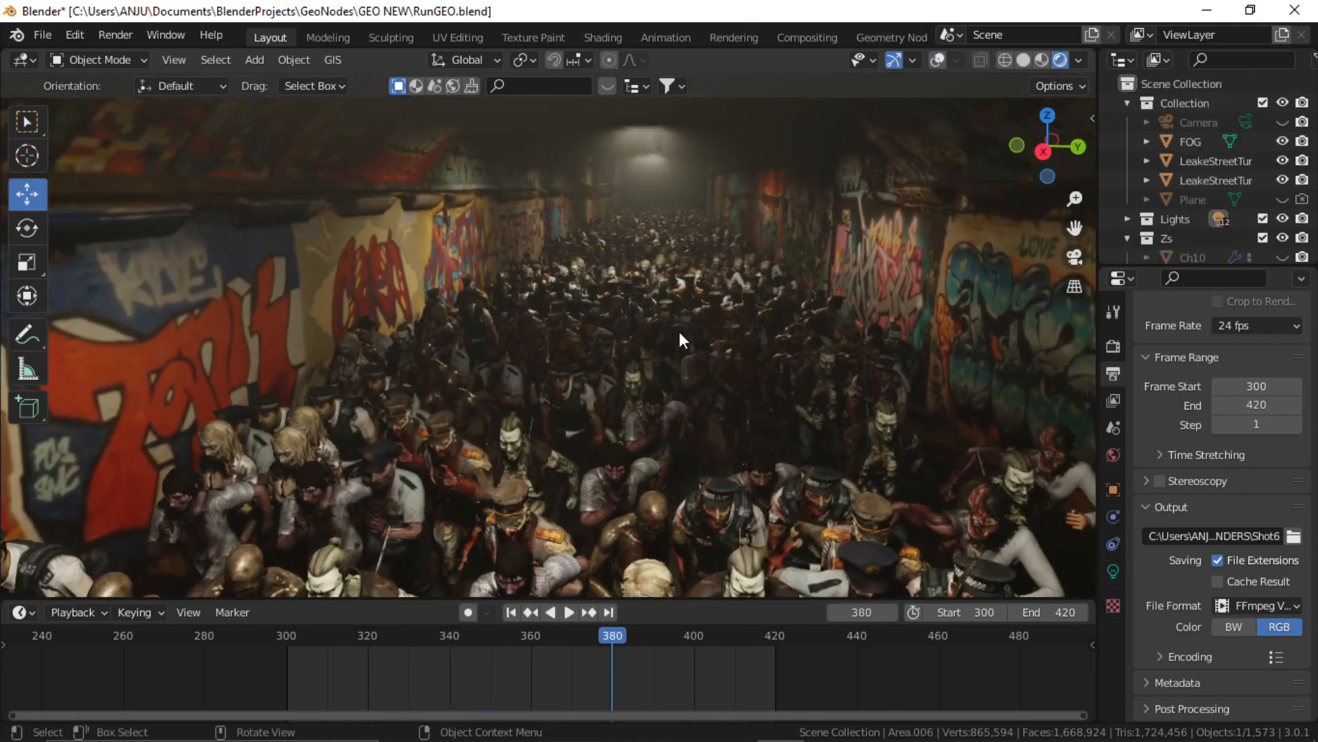
mouse_move(602, 358)
middle_down()
mouse_move(618, 335)
mouse_move(621, 356)
mouse_move(712, 357)
mouse_move(600, 373)
mouse_move(579, 352)
mouse_move(616, 342)
mouse_move(588, 339)
mouse_move(620, 361)
mouse_move(631, 453)
mouse_move(622, 343)
middle_up()
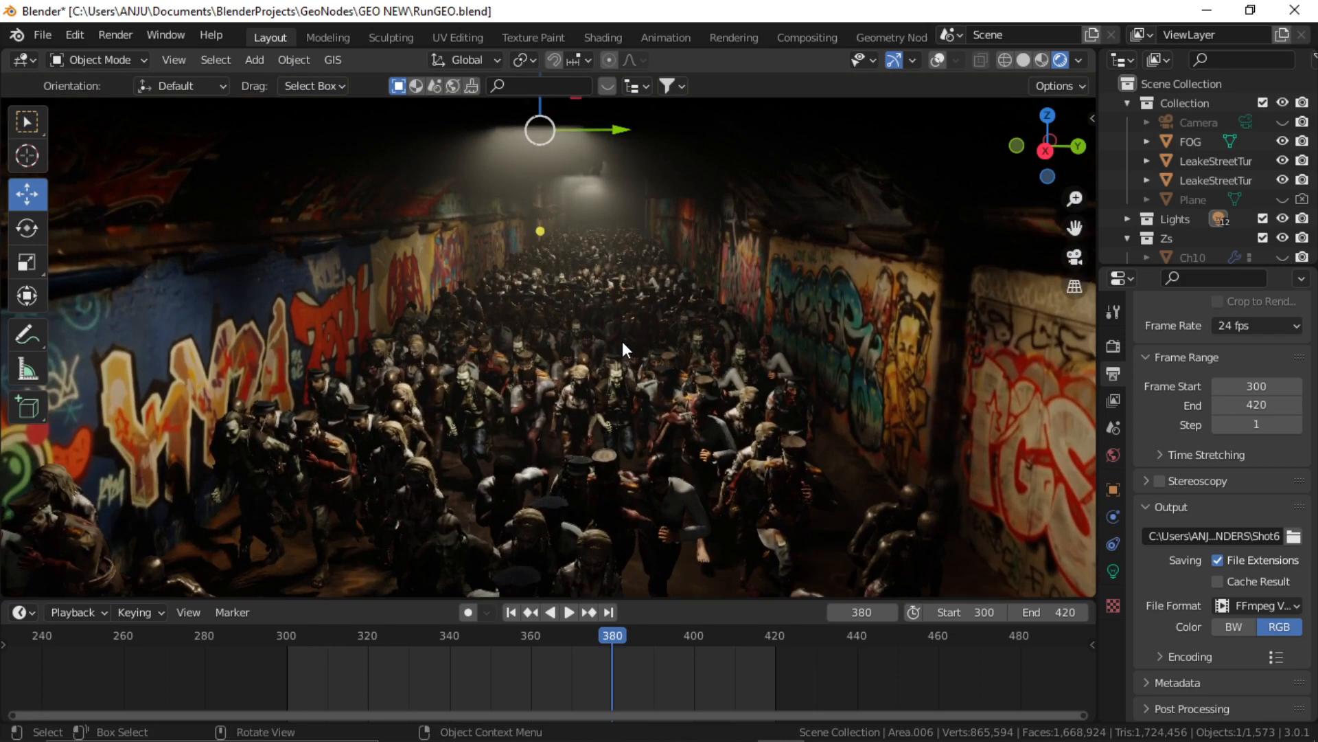